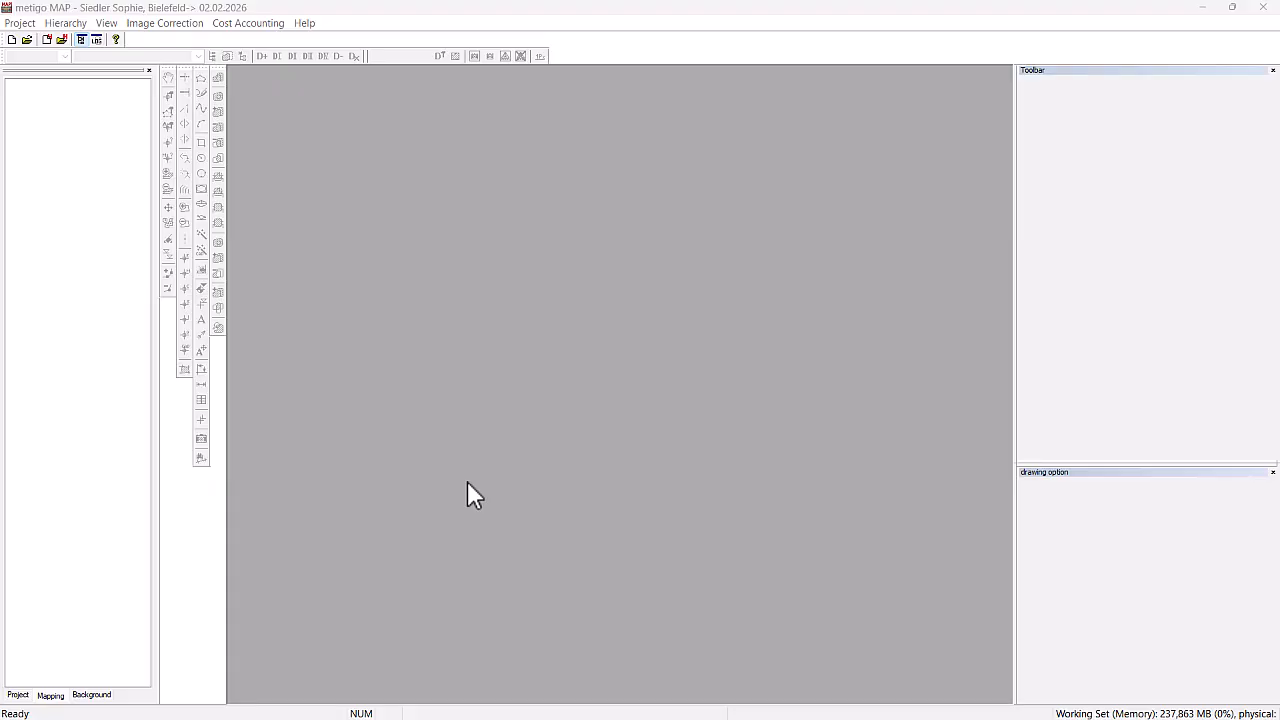
# Create a new object hierarchy named hierarchy-Peterskapelle in the Mapping-Training projects folder
pyautogui.click(68, 23)
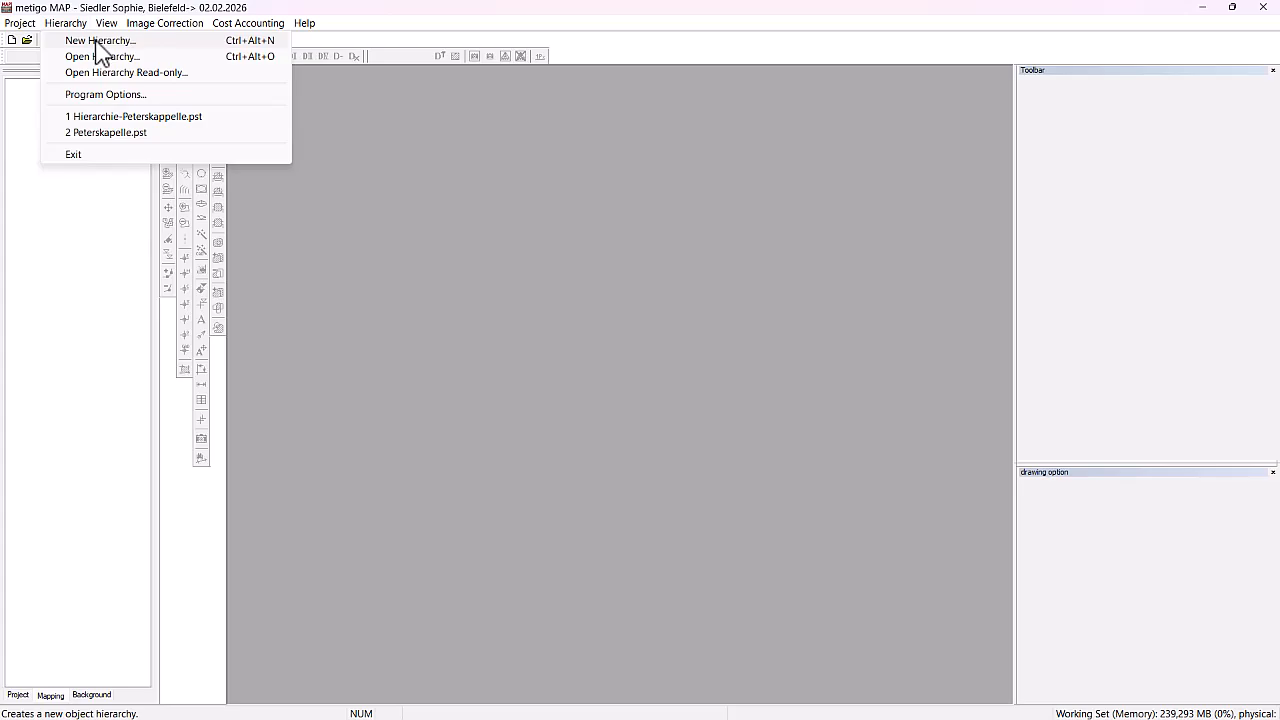
pyautogui.click(100, 41)
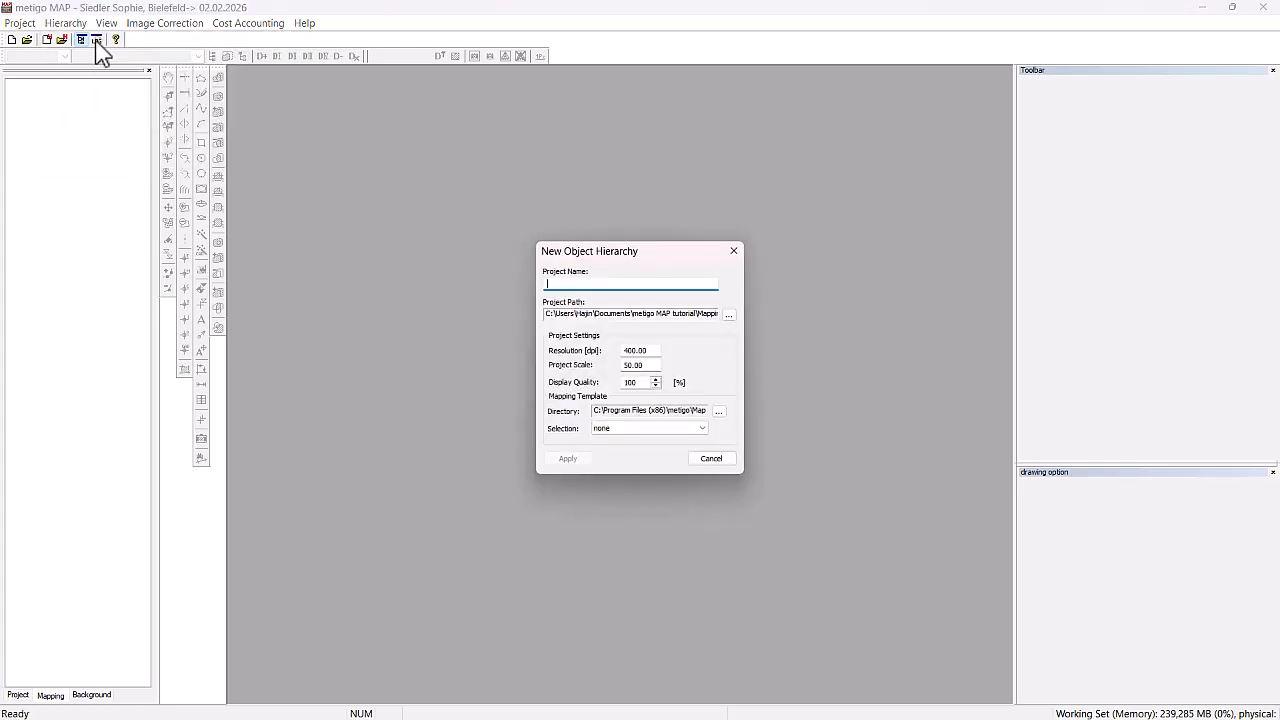
pyautogui.click(728, 315)
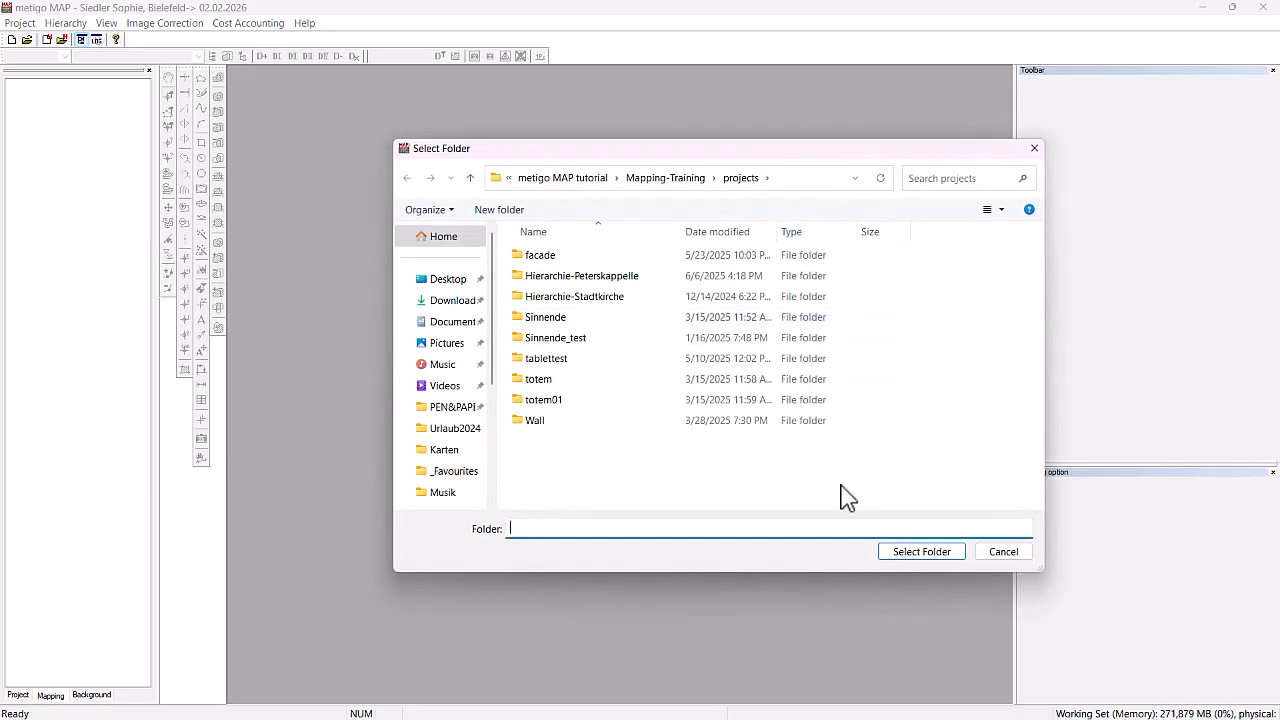
pyautogui.click(921, 552)
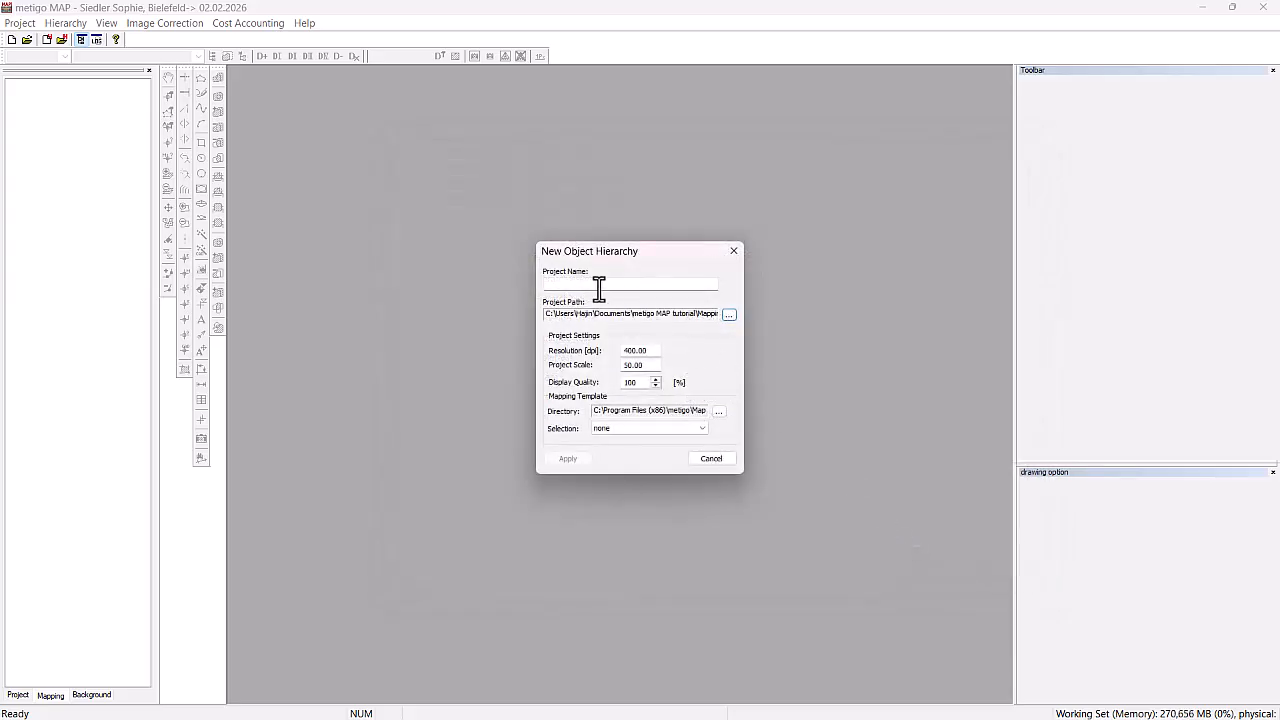
pyautogui.click(599, 286)
pyautogui.write('hierarchy-')
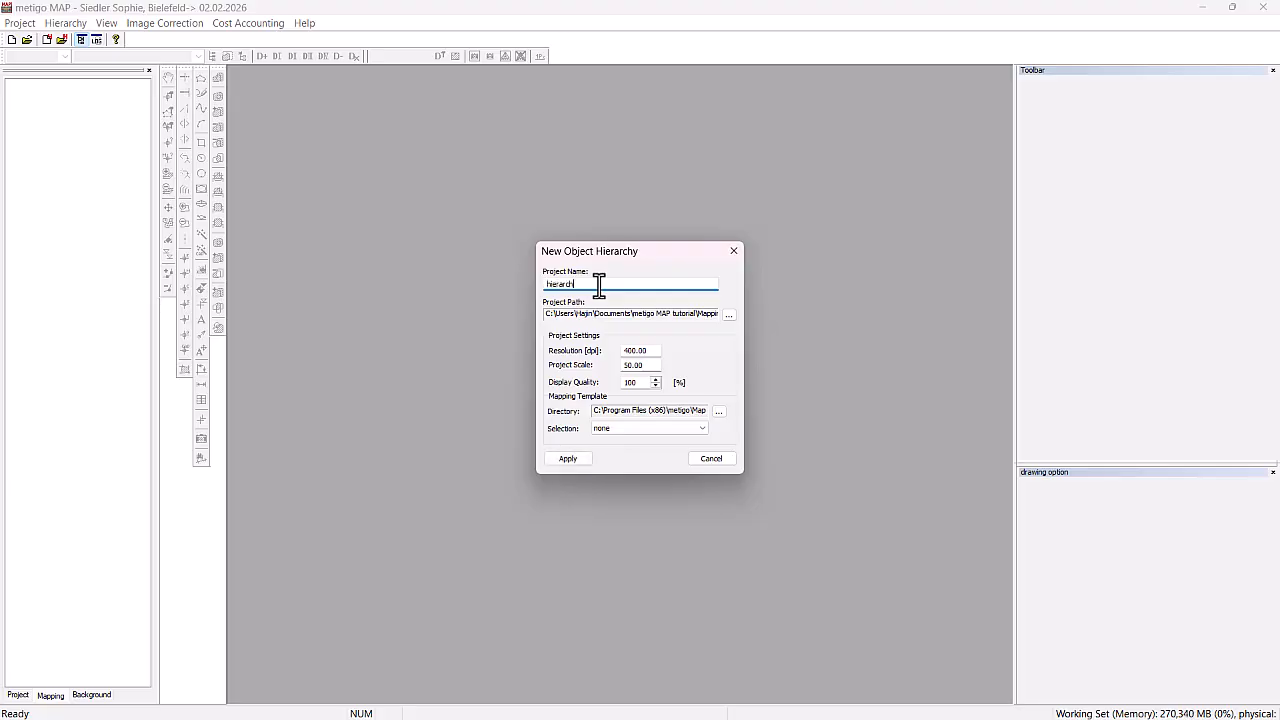
pyautogui.write('Peterskapelle')
pyautogui.click(569, 459)
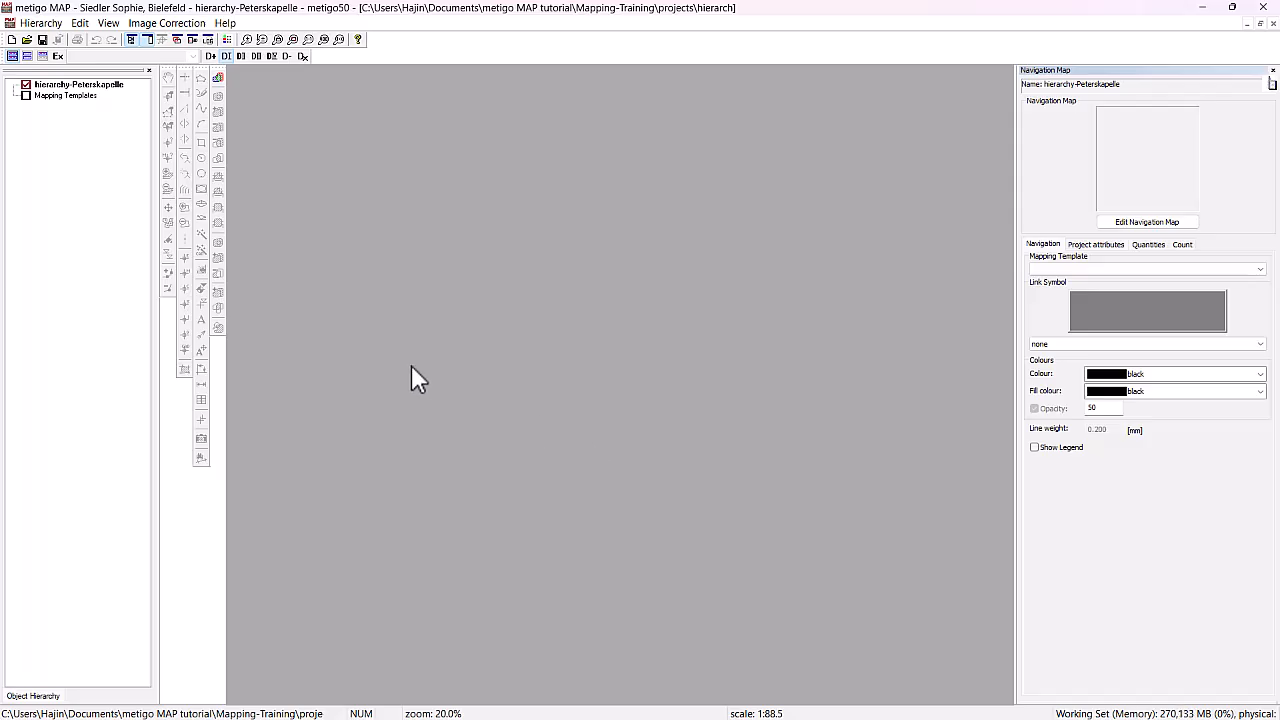
# Open Vorlage_Naturstein from Ausgangsbilder > Hierarchie-Peterskapelle for import as a MAP 3.x/4.x/5.x mapping template
pyautogui.rightClick(67, 86)
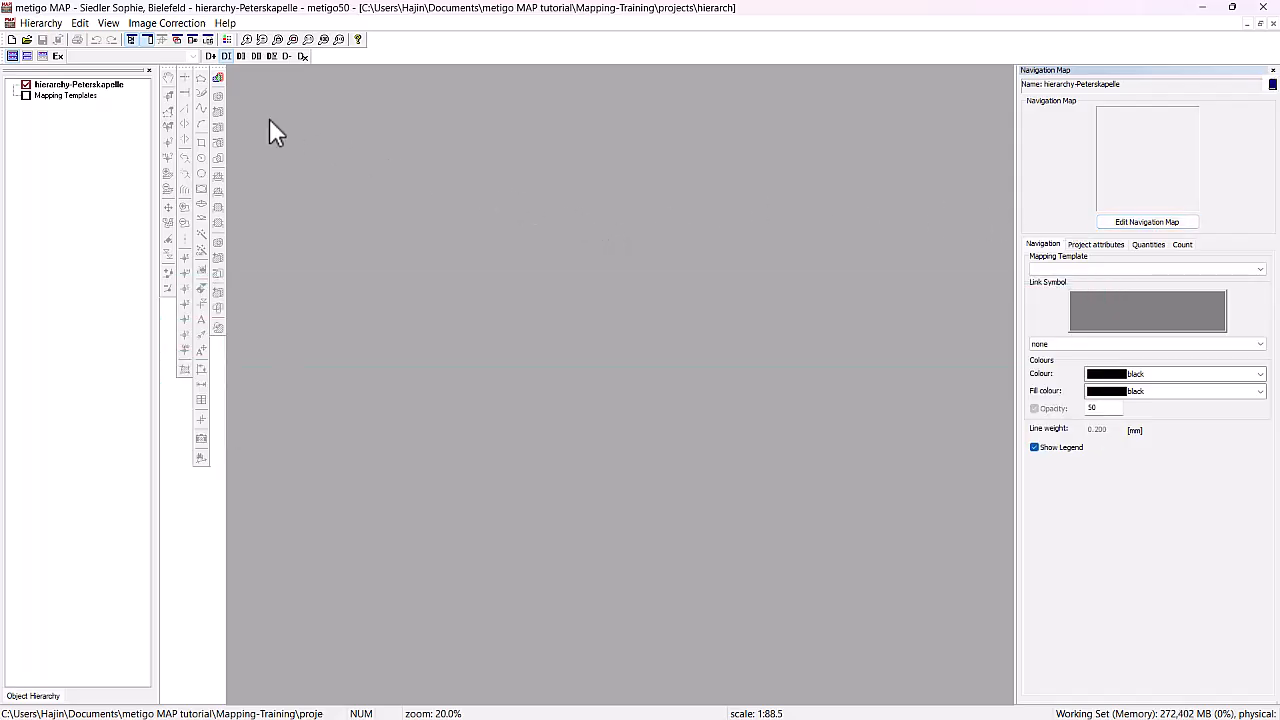
pyautogui.click(66, 96)
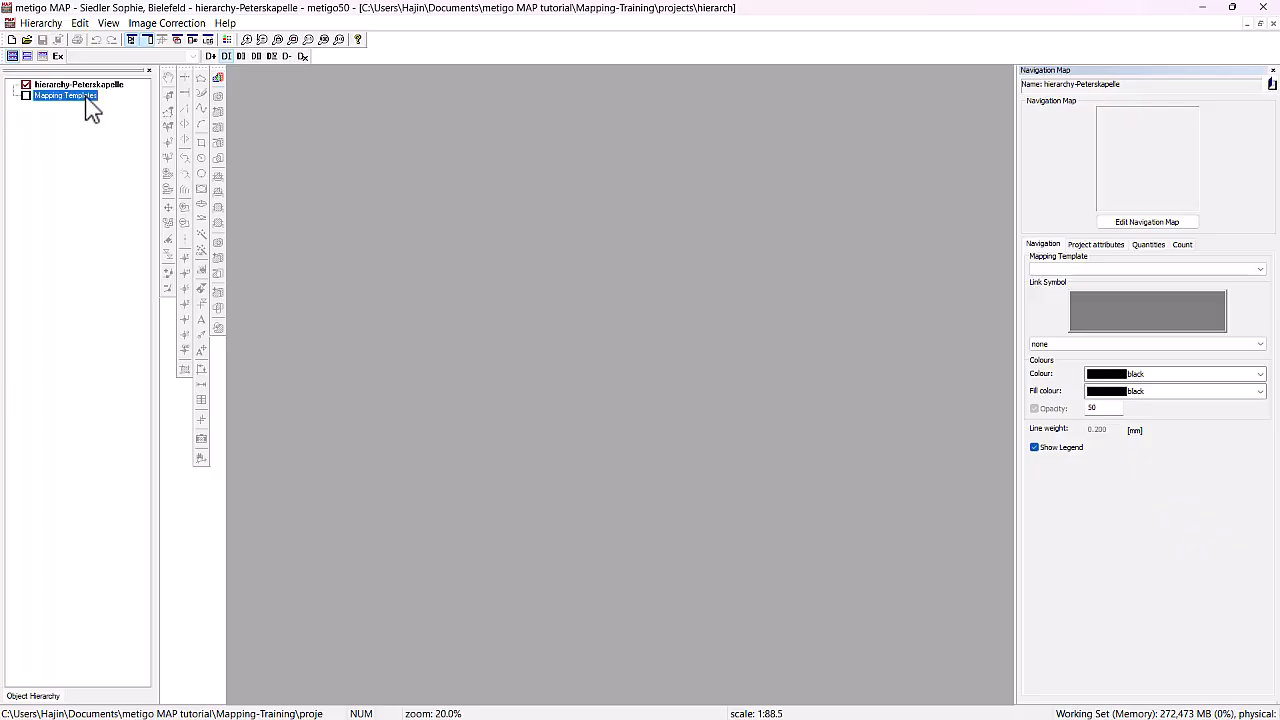
pyautogui.rightClick(87, 101)
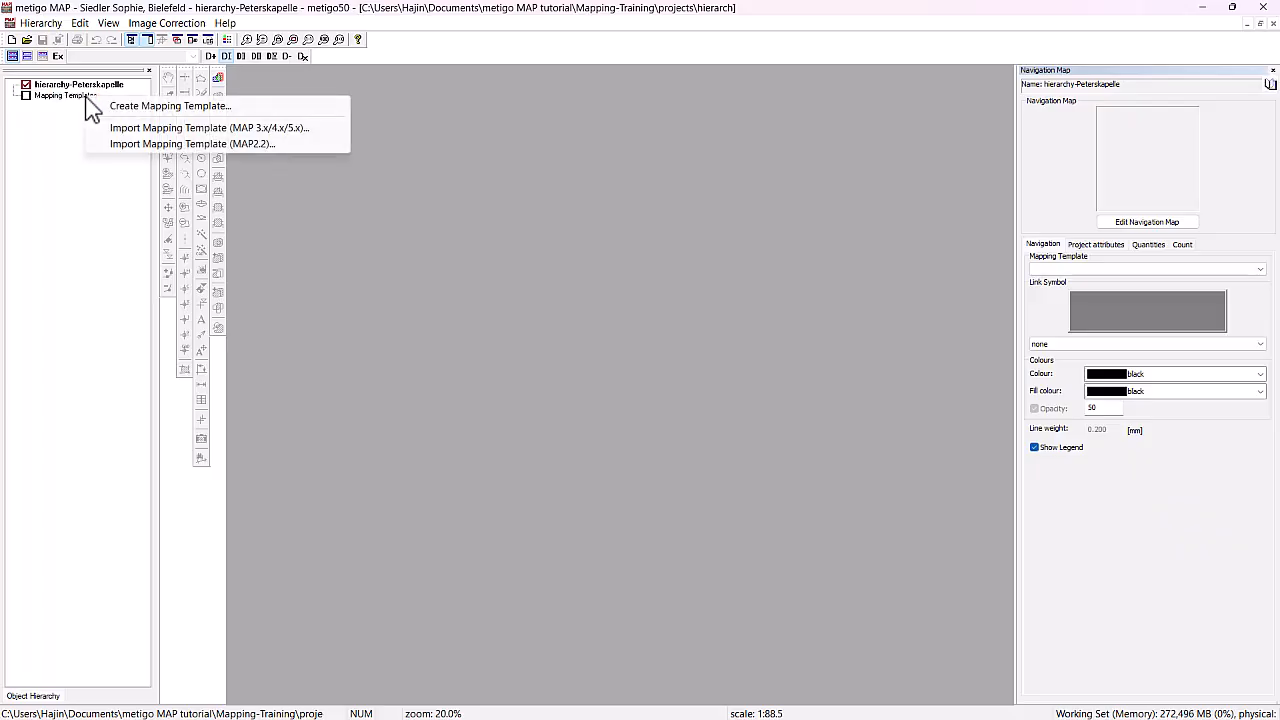
pyautogui.click(148, 130)
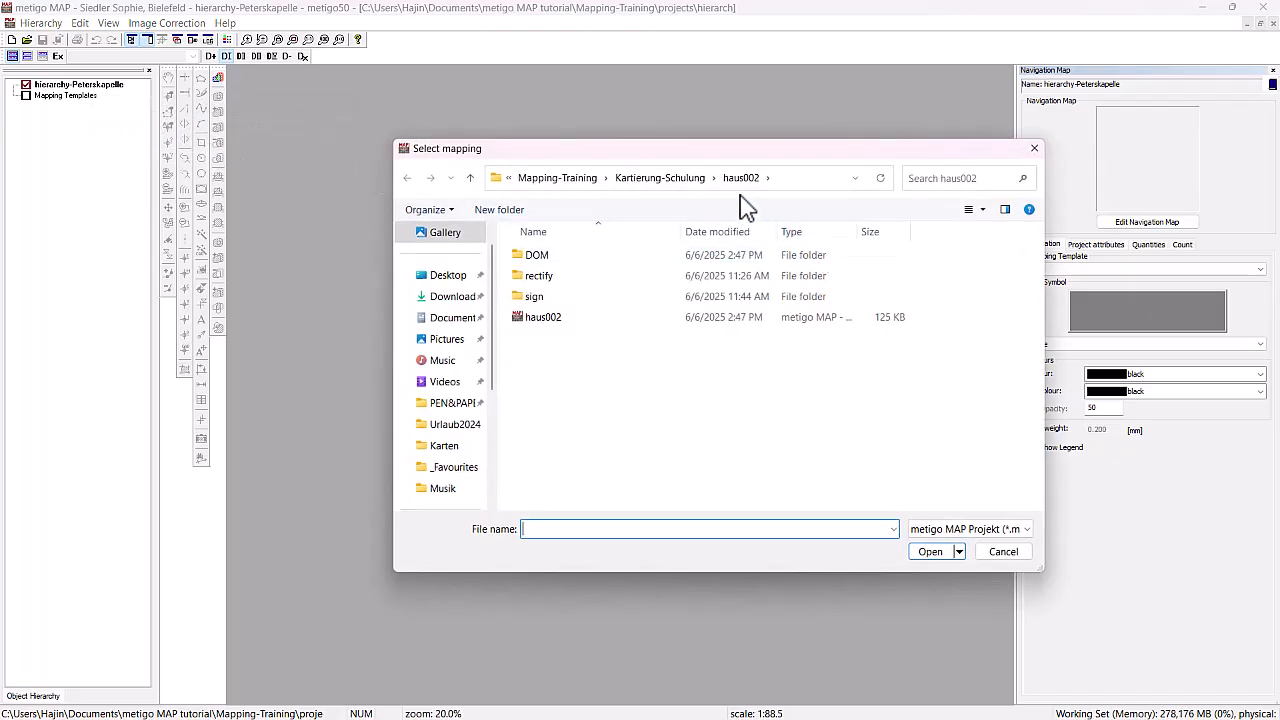
pyautogui.click(625, 180)
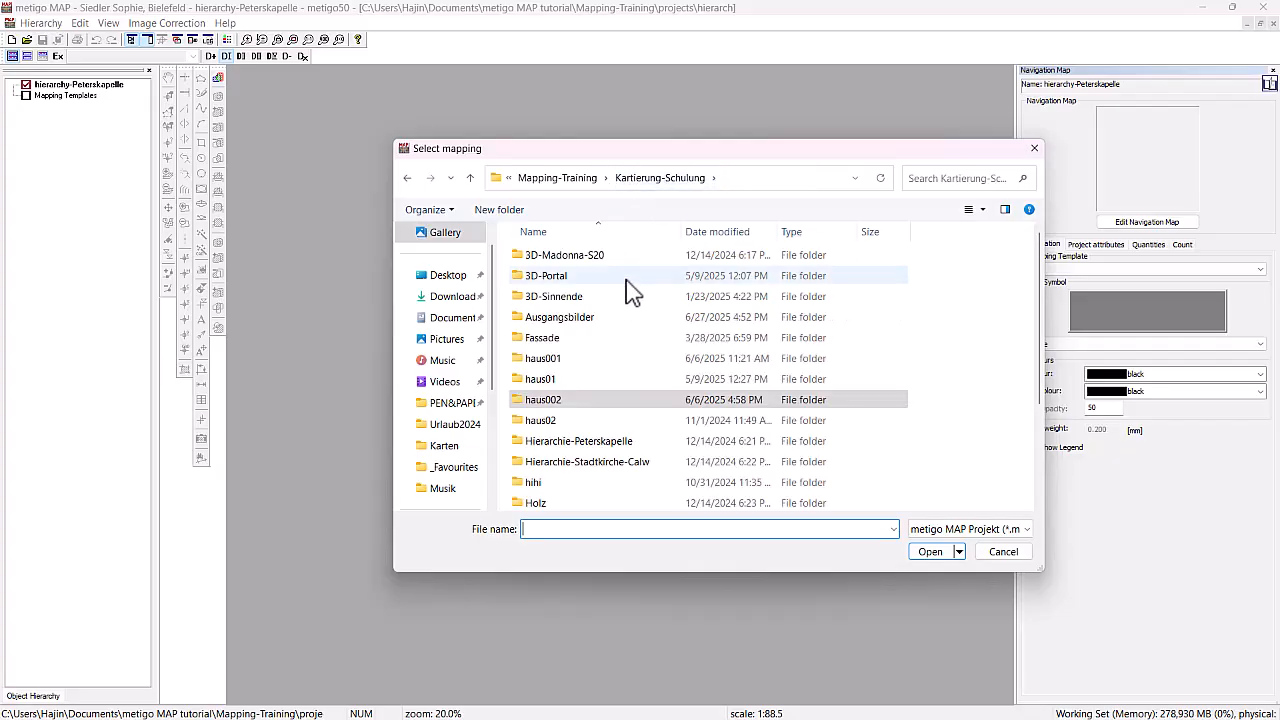
pyautogui.doubleClick(608, 318)
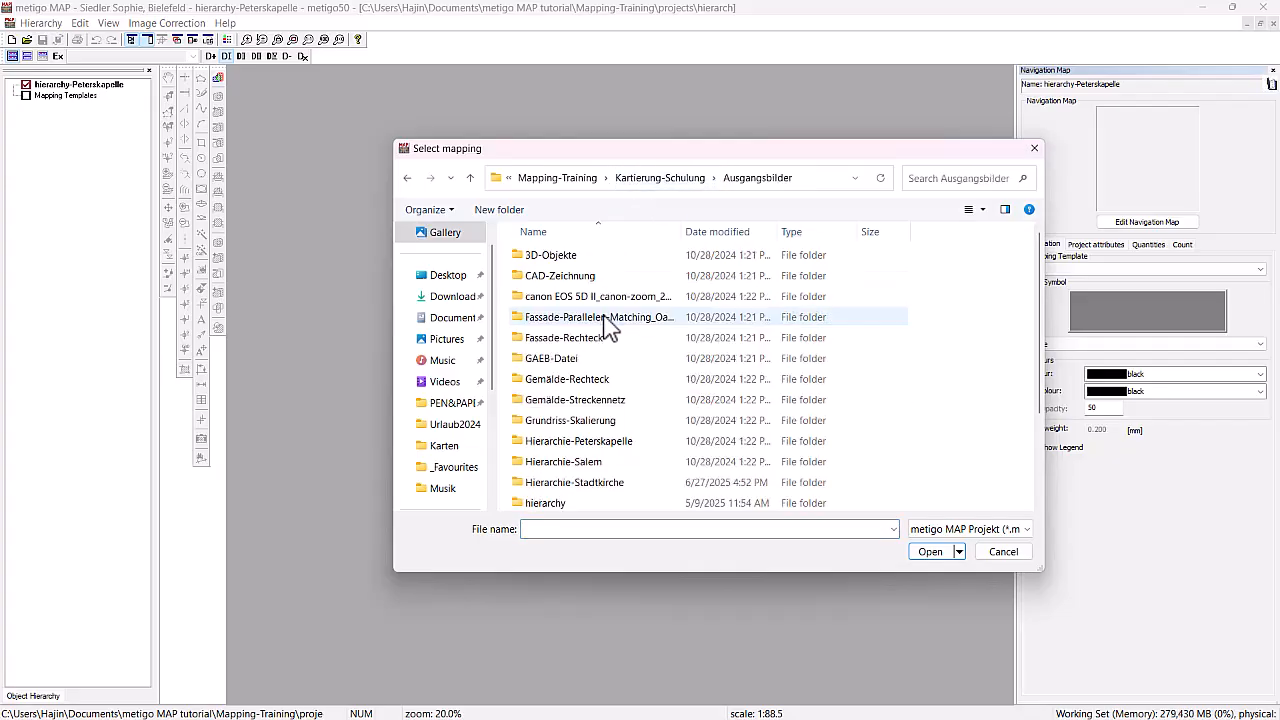
pyautogui.doubleClick(606, 444)
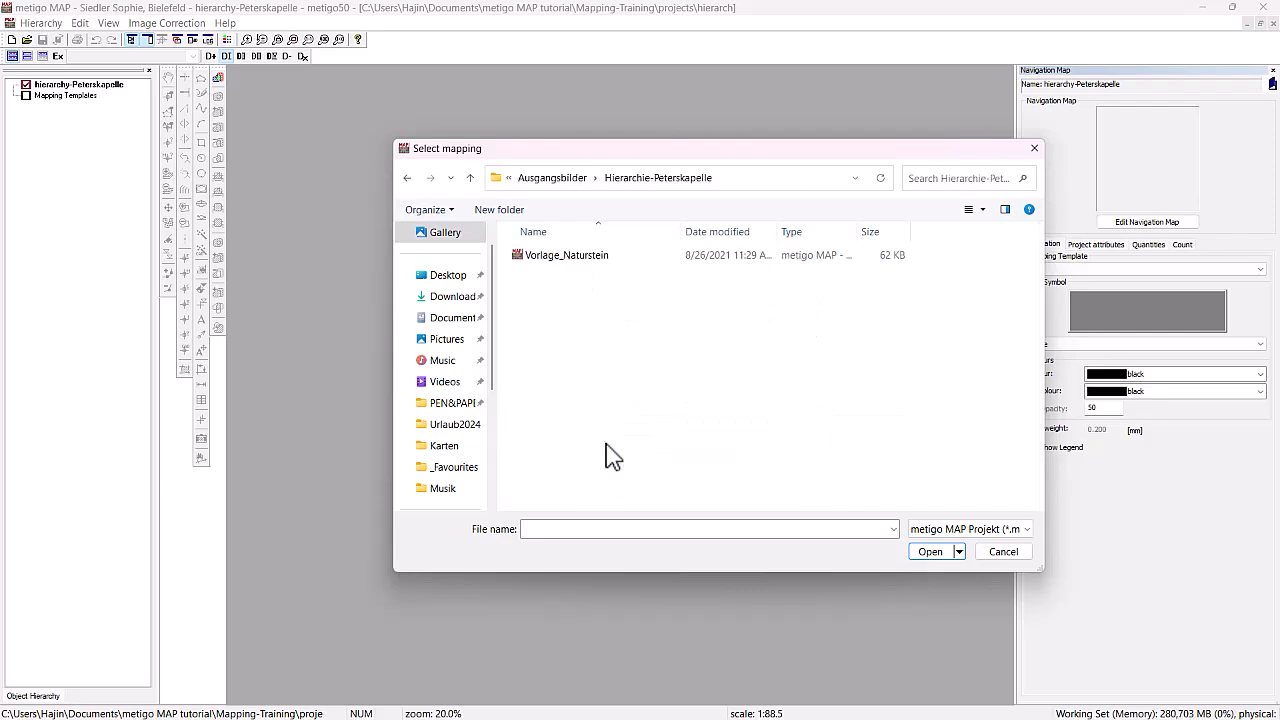
pyautogui.click(592, 266)
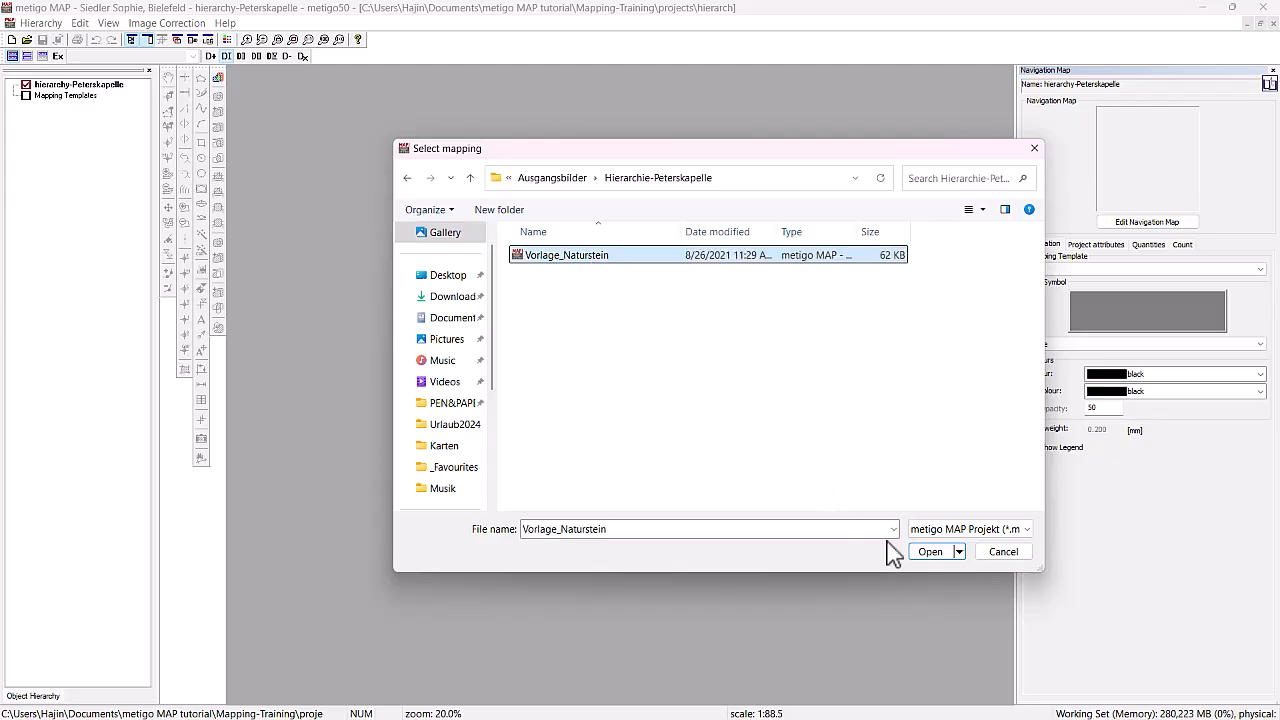
pyautogui.click(931, 553)
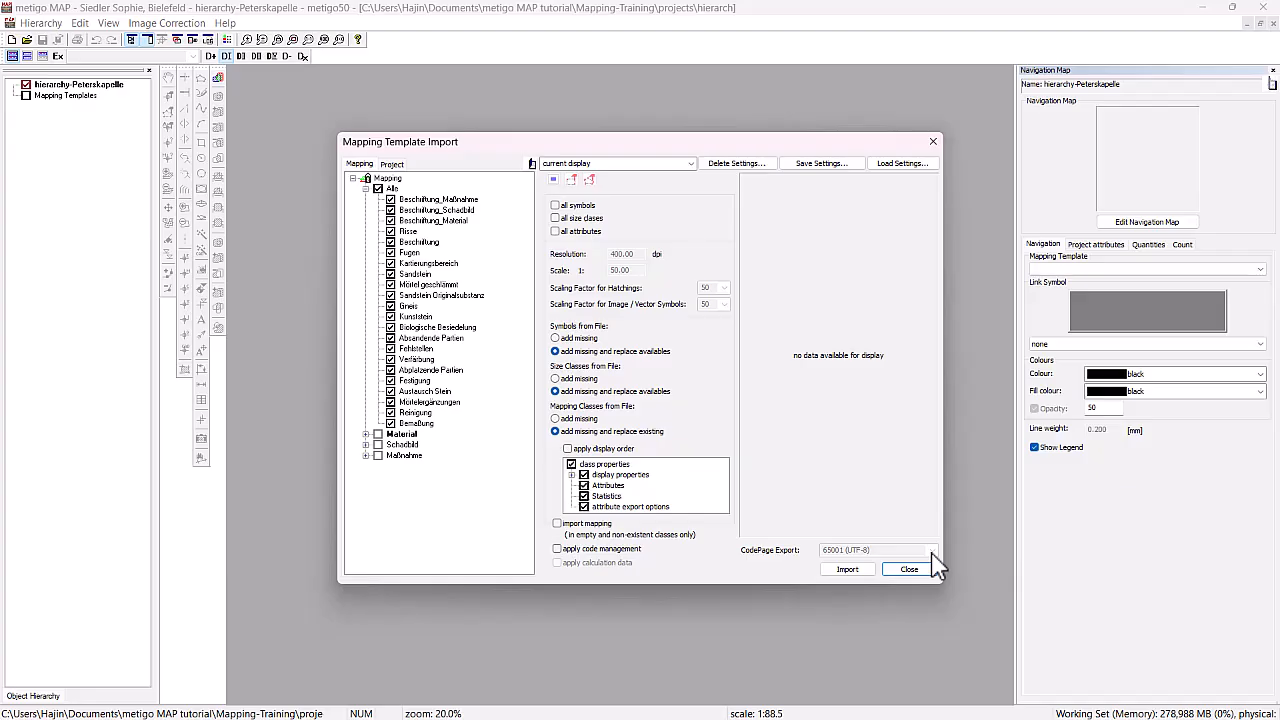
# Include the Material, Schadbild and Maßnahme groups and import the mapping template under the name Naturstein
pyautogui.click(378, 434)
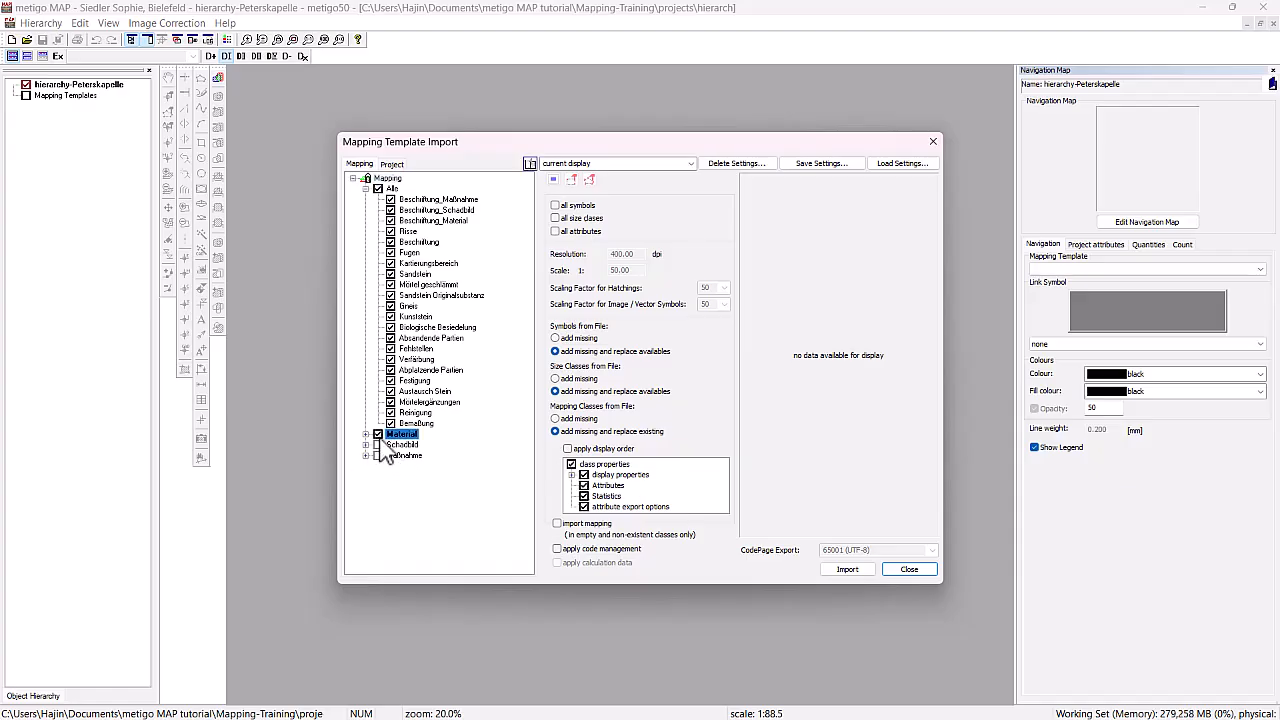
pyautogui.click(378, 444)
pyautogui.click(378, 455)
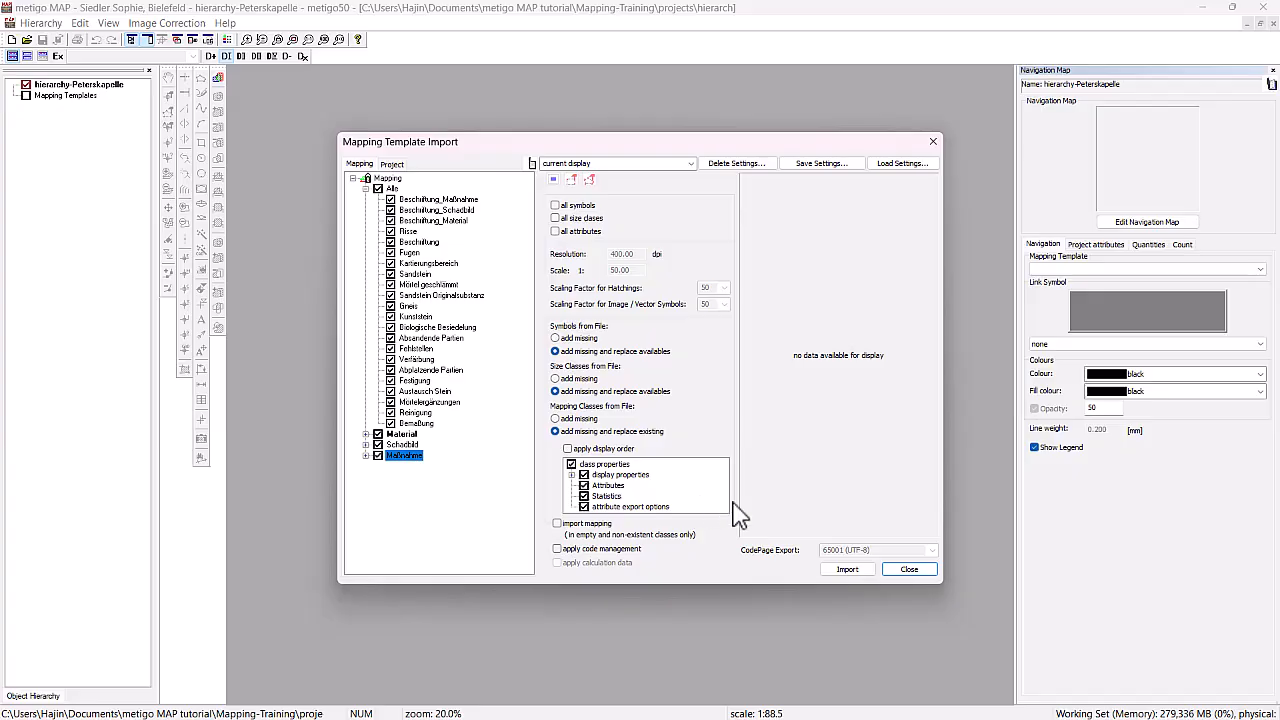
pyautogui.click(830, 573)
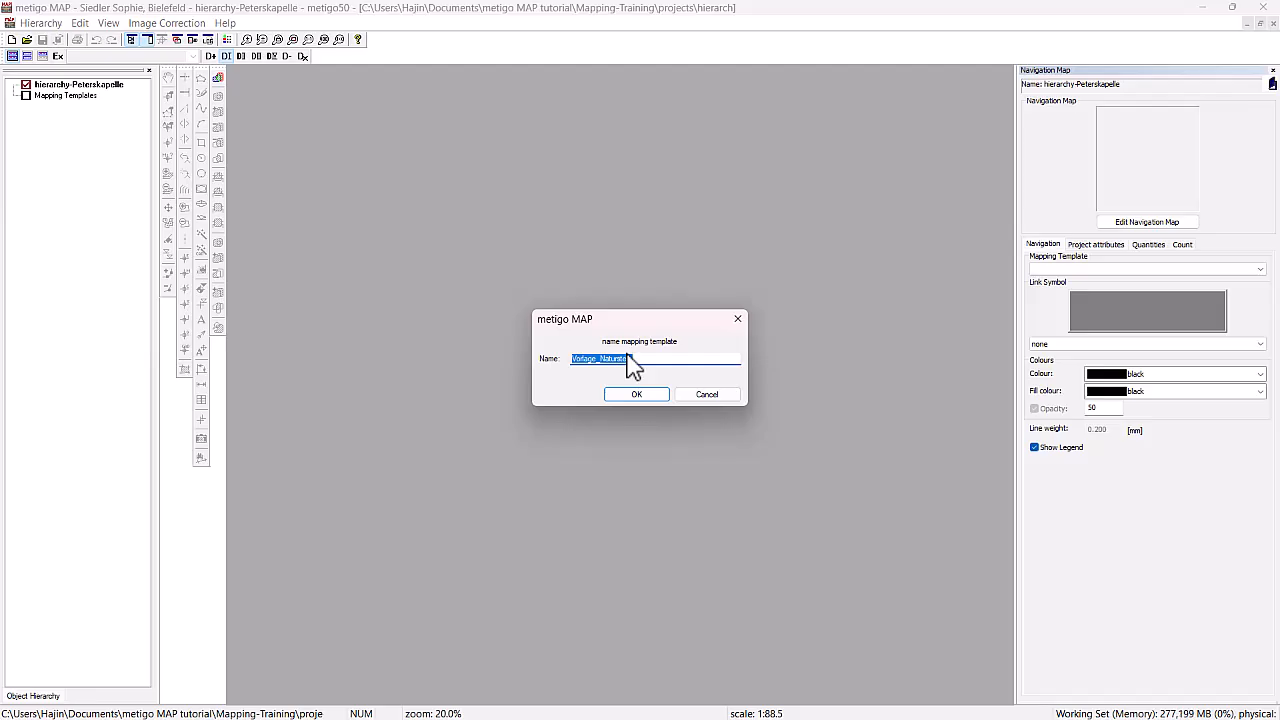
pyautogui.write('Naturstein')
pyautogui.press('Return')
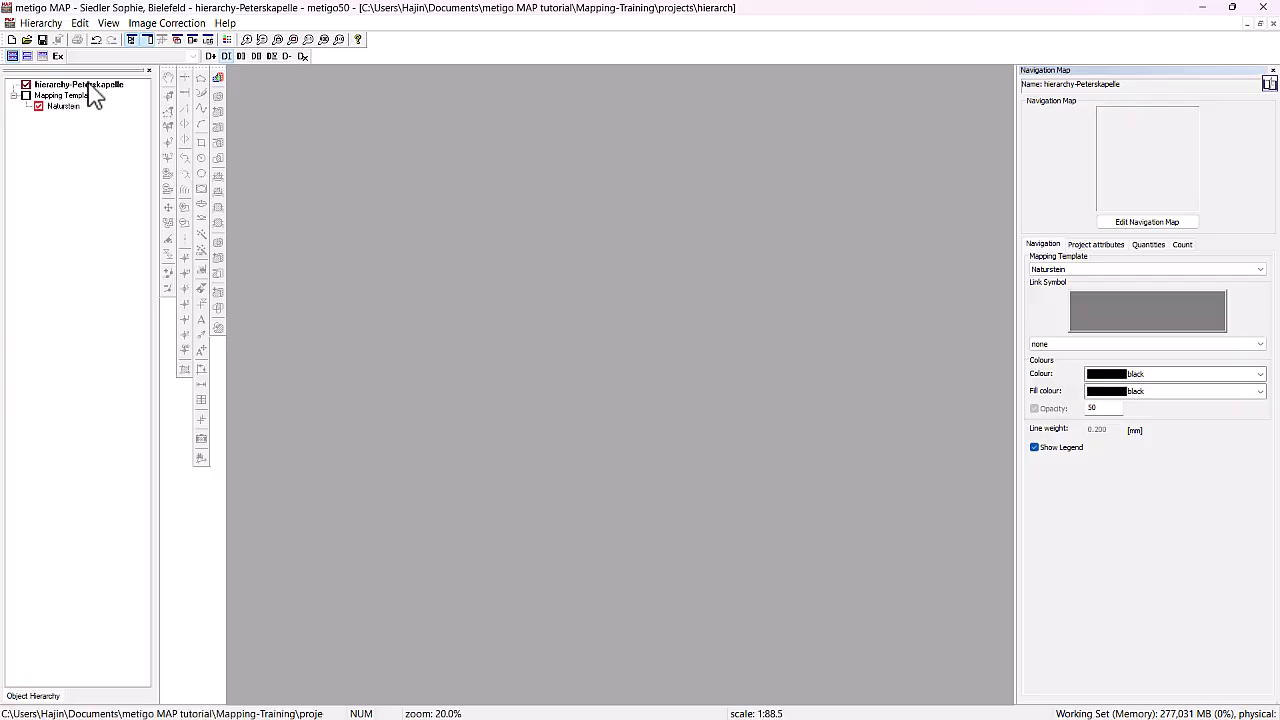
# Add a subobject named Peterskapelle to the top-level hierarchy-Peterskapelle node
pyautogui.rightClick(88, 84)
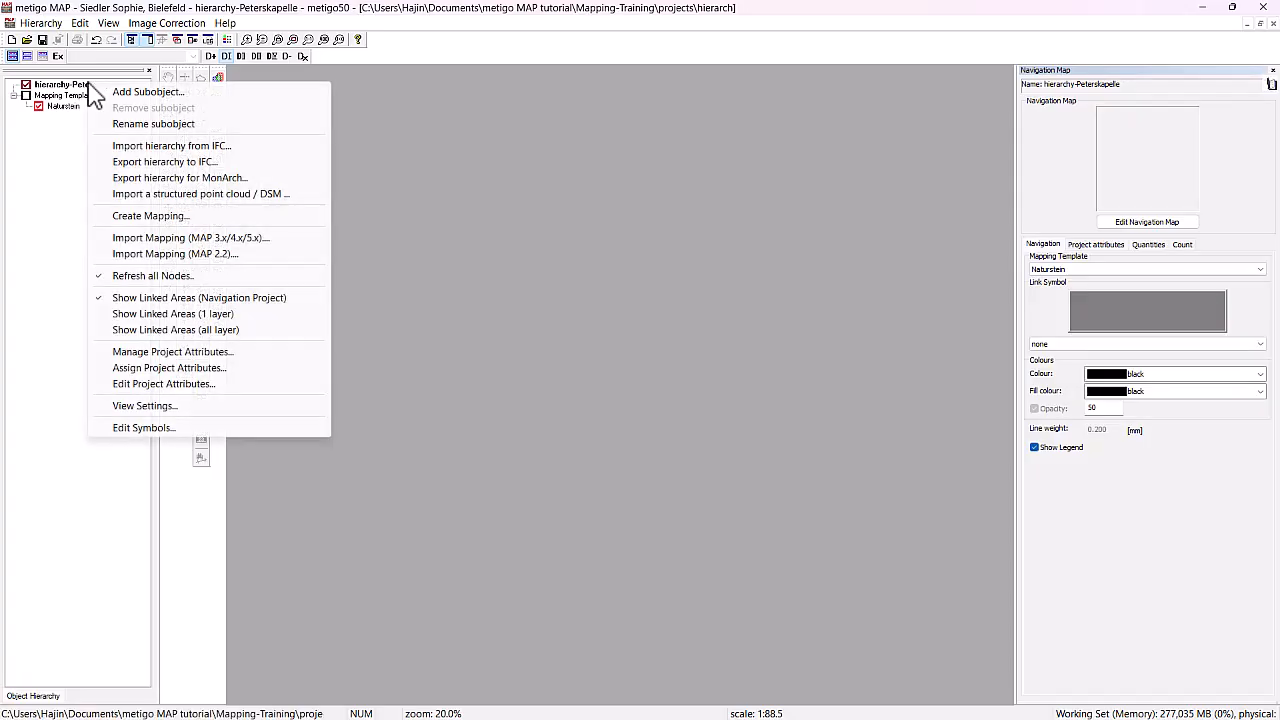
pyautogui.click(145, 92)
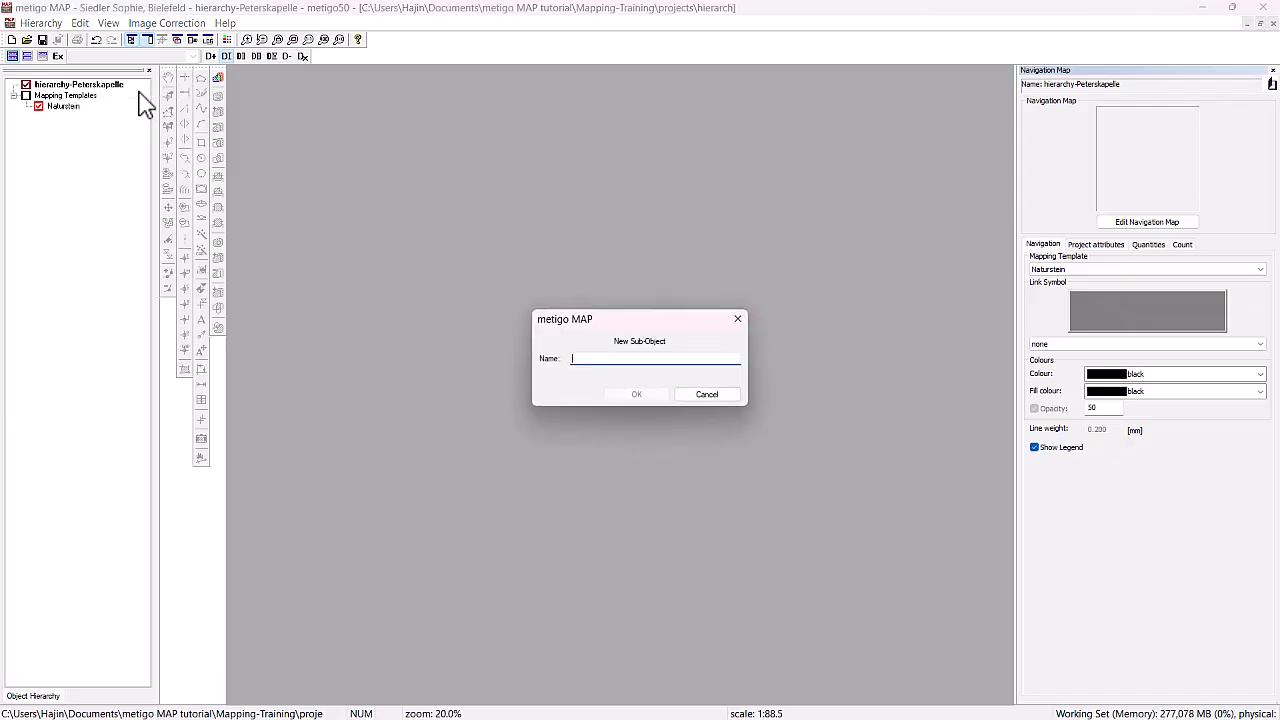
pyautogui.write('Peterskapelle')
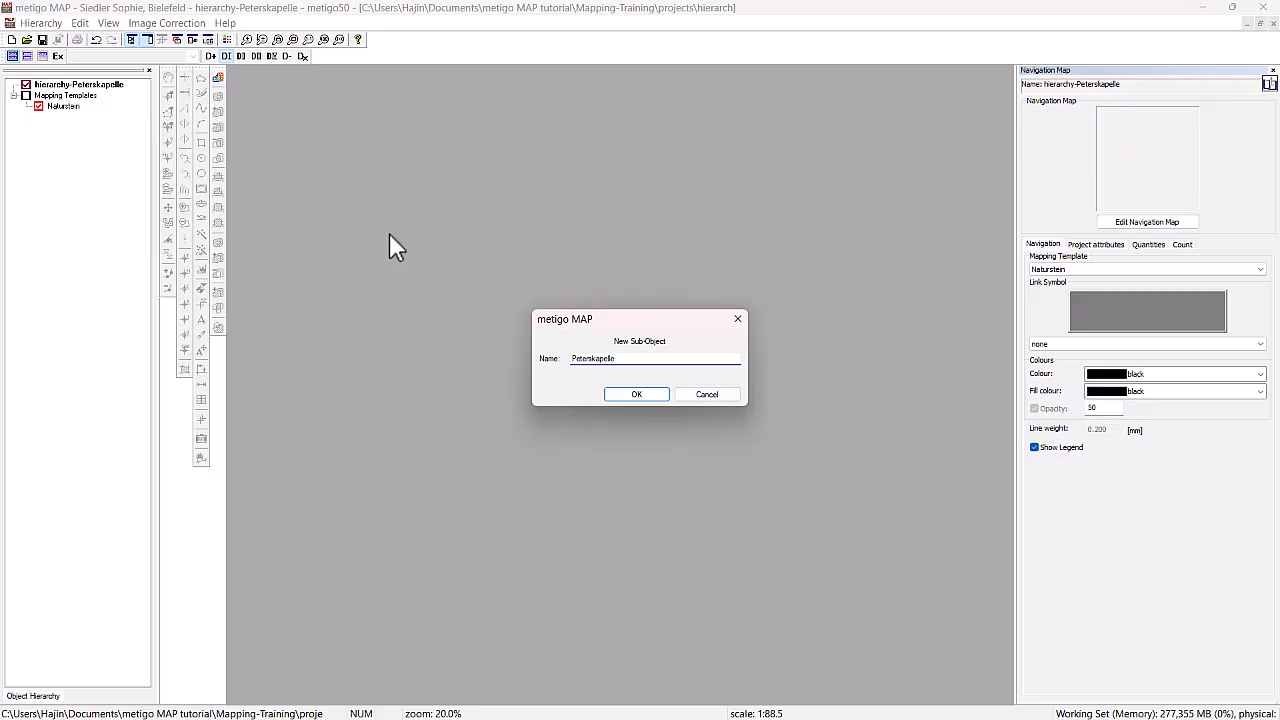
pyautogui.press('Return')
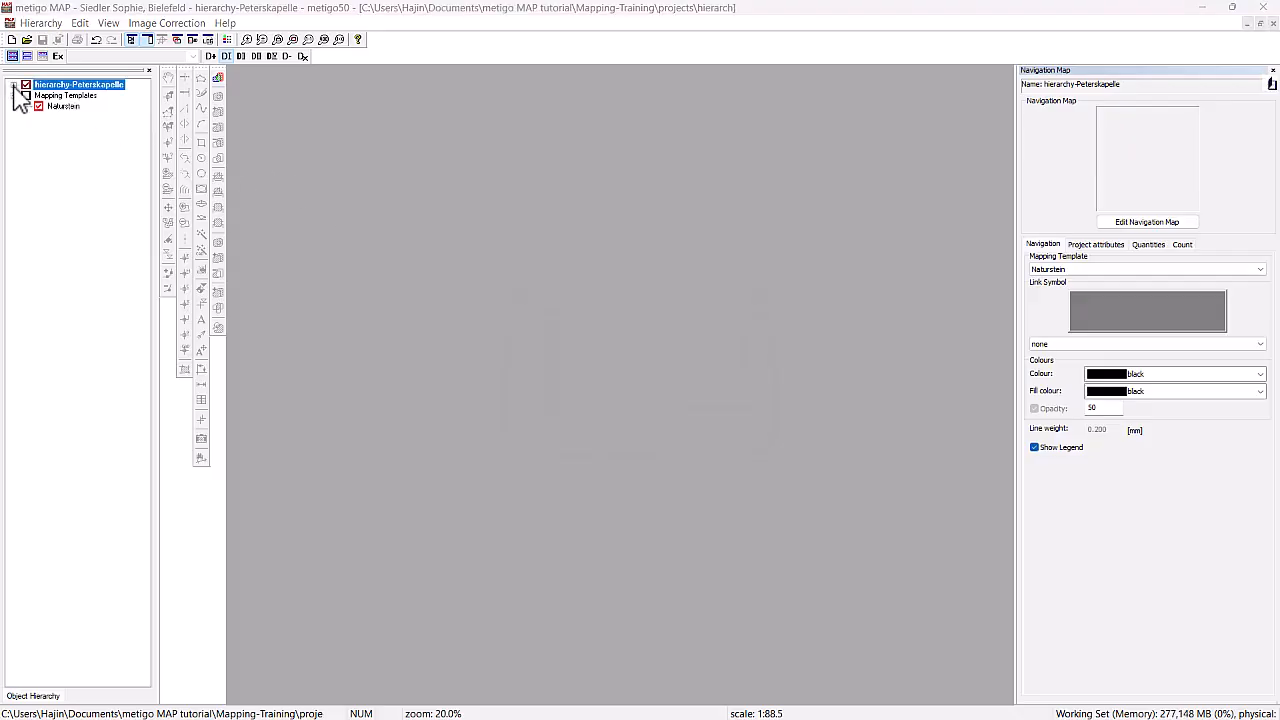
# Add a second subobject named Community Hall to the hierarchy-Peterskapelle node
pyautogui.rightClick(68, 86)
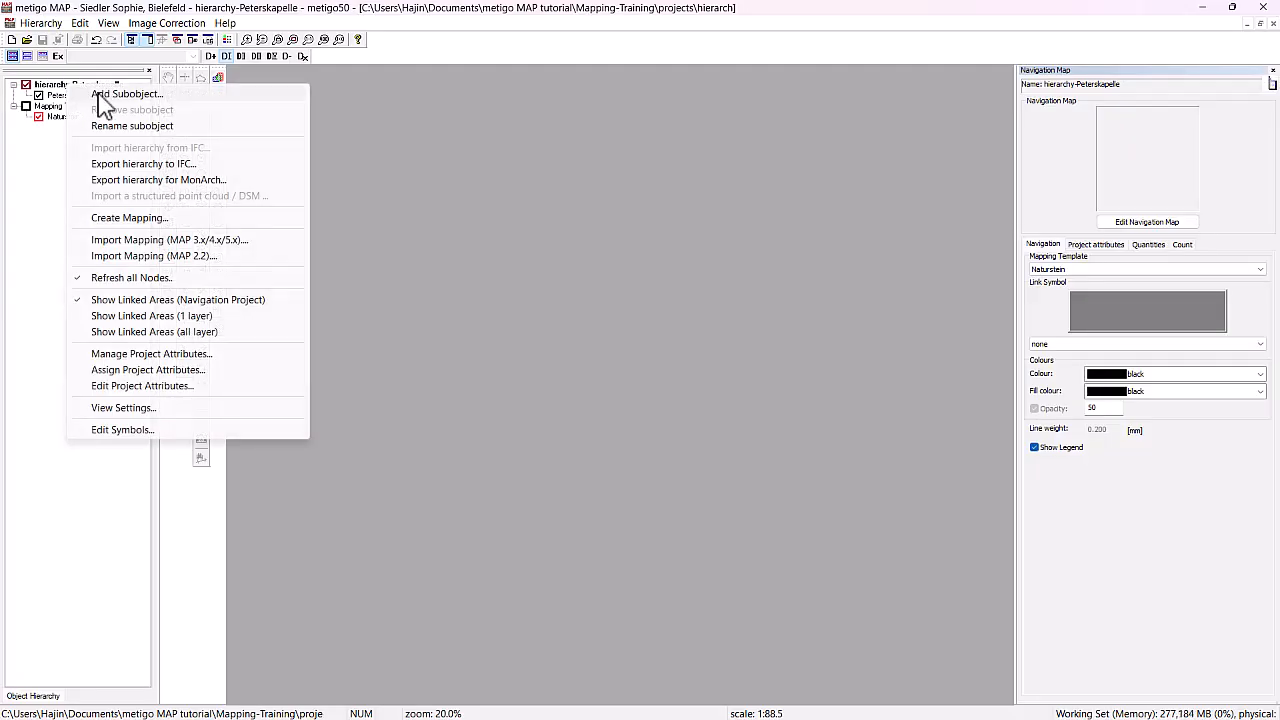
pyautogui.click(104, 95)
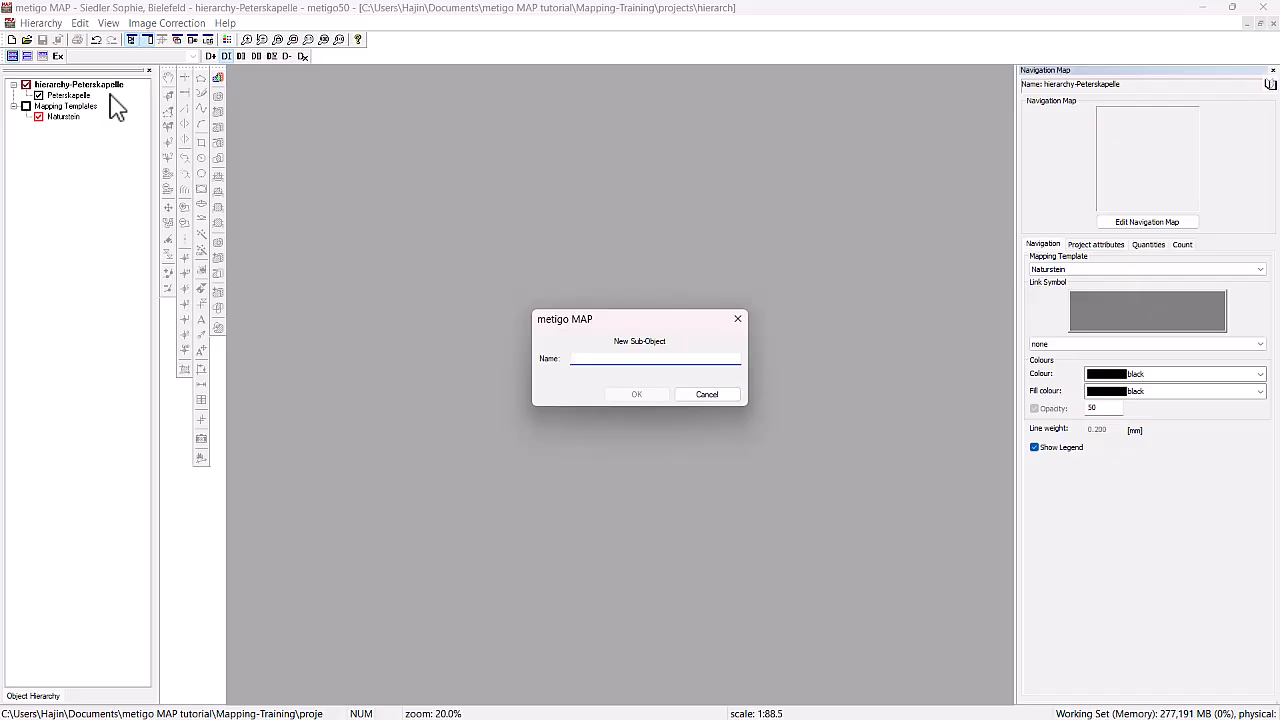
pyautogui.write('comm')
pyautogui.press('BackSpace')
pyautogui.press('BackSpace')
pyautogui.press('BackSpace')
pyautogui.press('BackSpace')
pyautogui.write('Community Hal')
pyautogui.press('Return')
# Add a third subobject named Gatehouse to the hierarchy-Peterskapelle node
pyautogui.rightClick(112, 88)
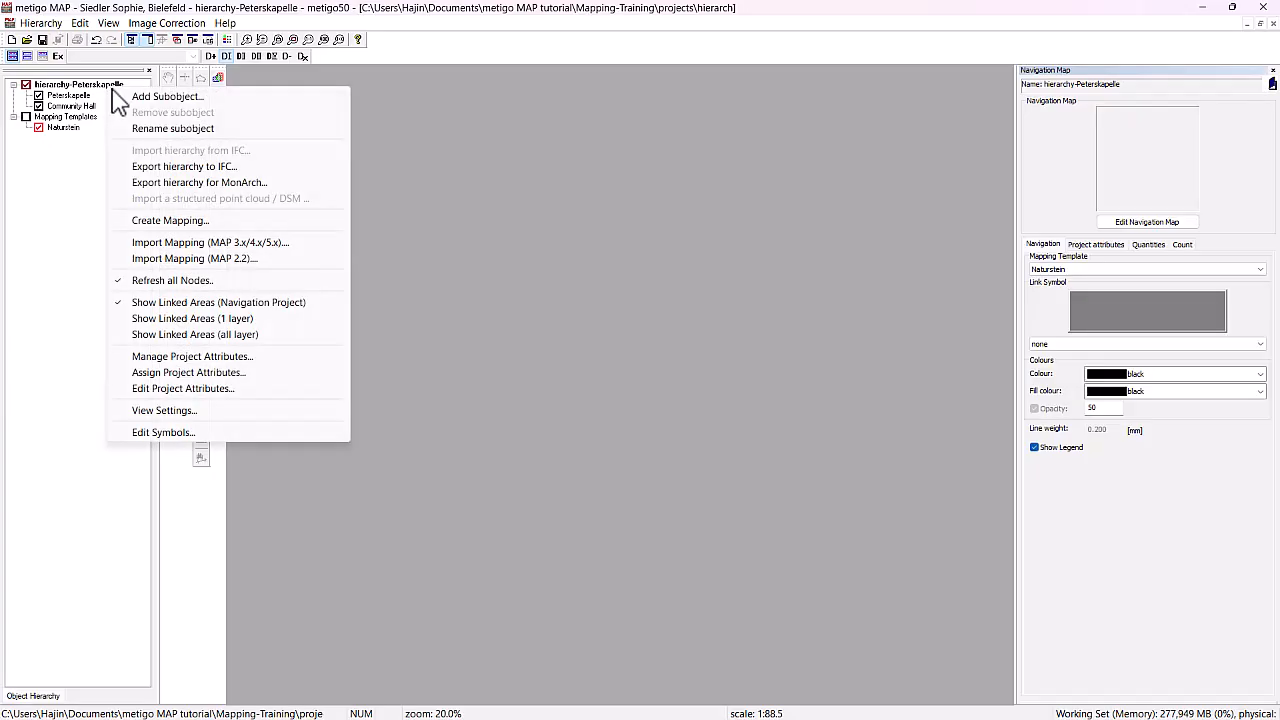
pyautogui.click(162, 96)
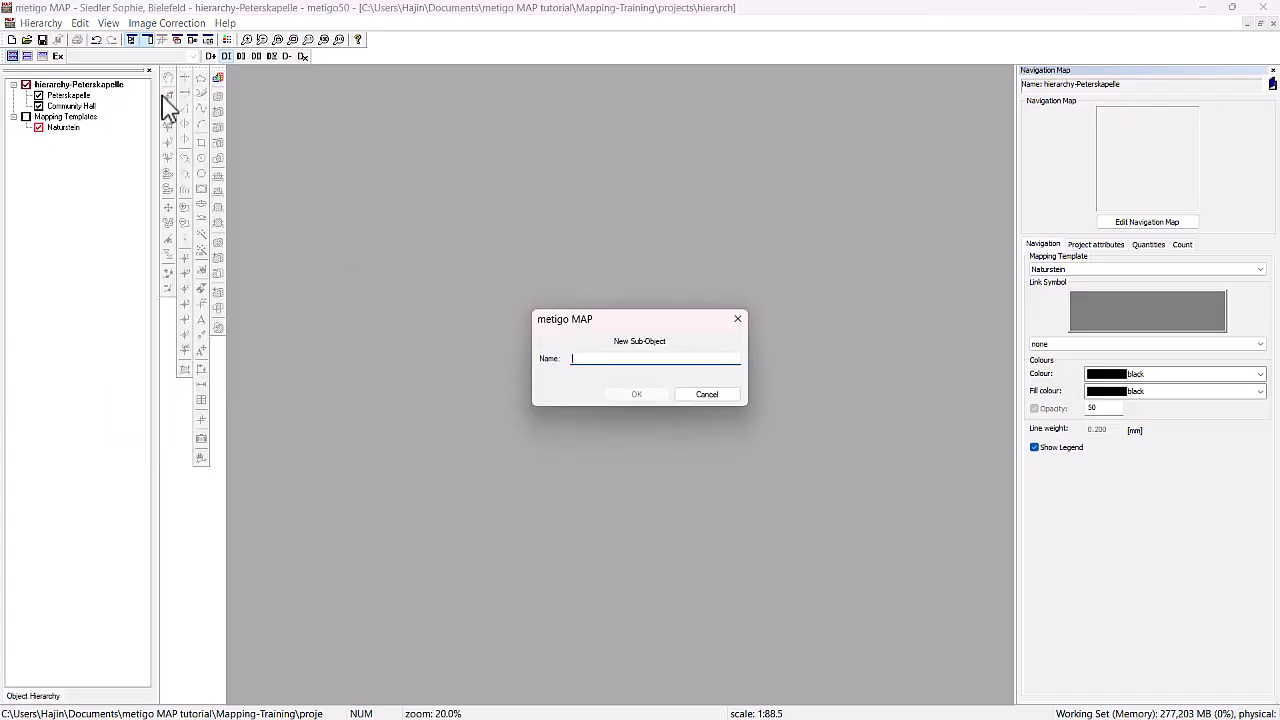
pyautogui.write('Gatehouse')
pyautogui.press('Return')
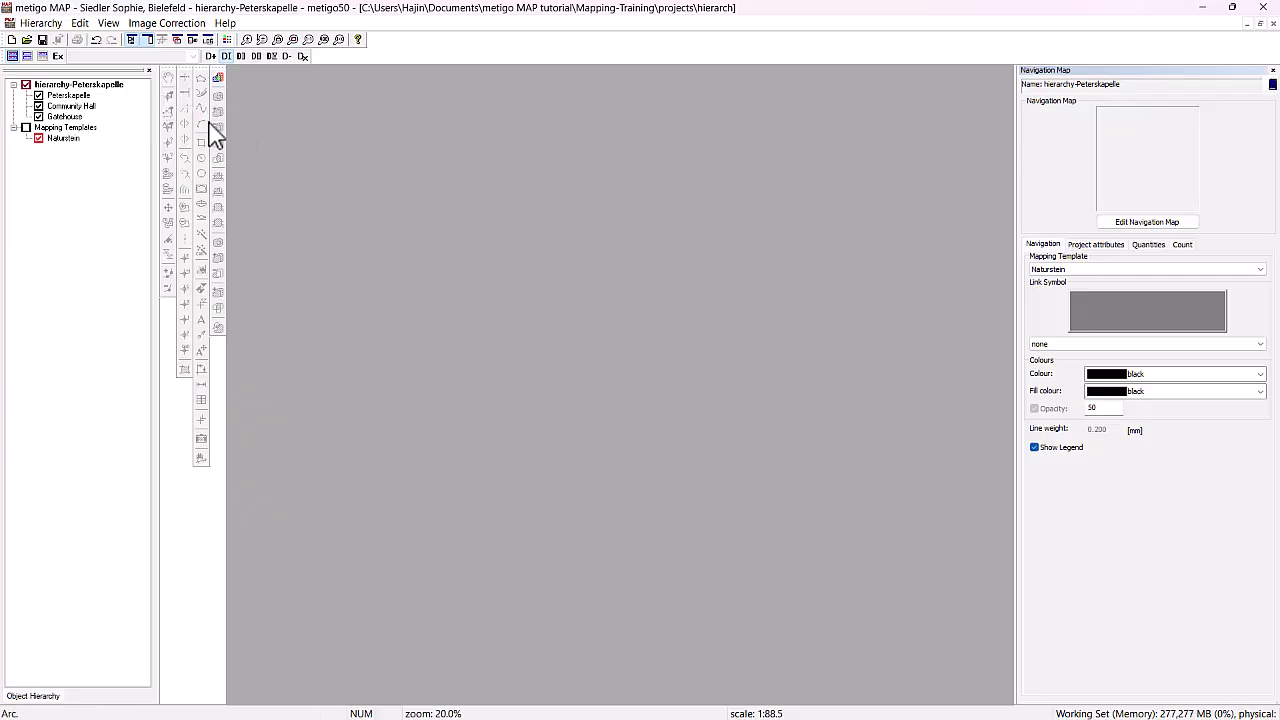
# Create a mapping named Facade North under the Peterskapelle subobject, with project scale 100 and the Naturstein template
pyautogui.click(88, 97)
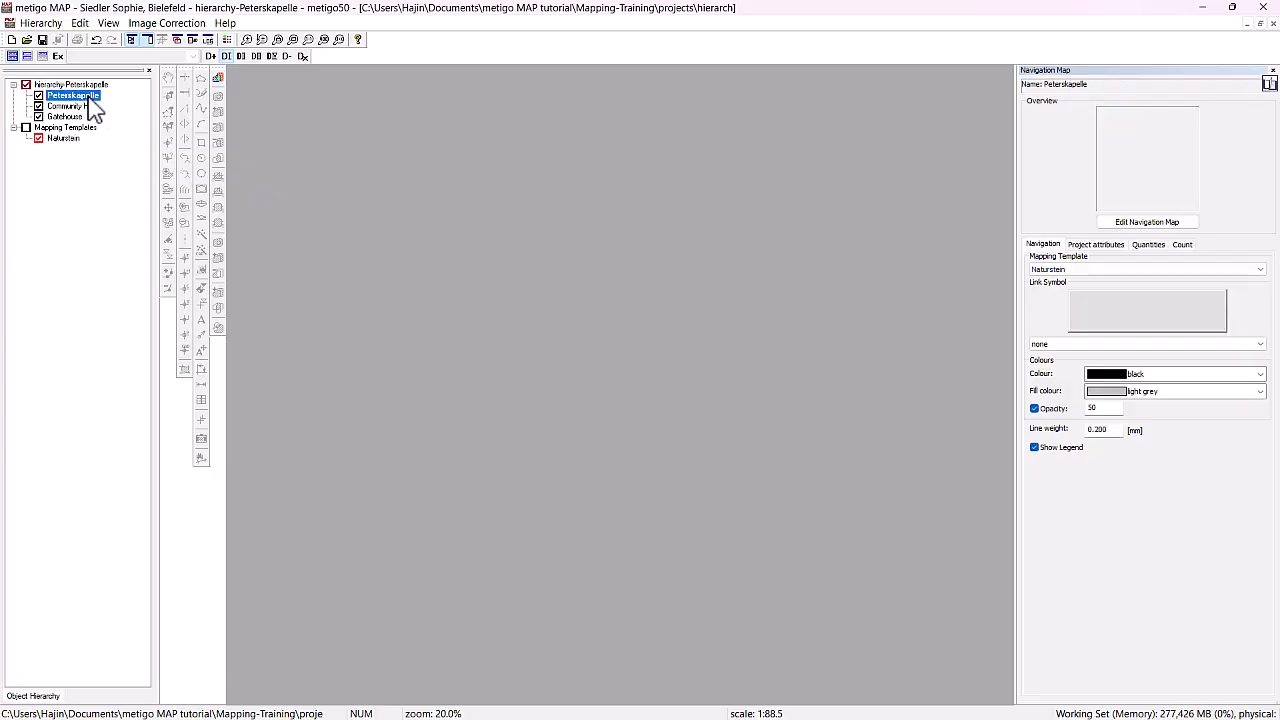
pyautogui.rightClick(88, 97)
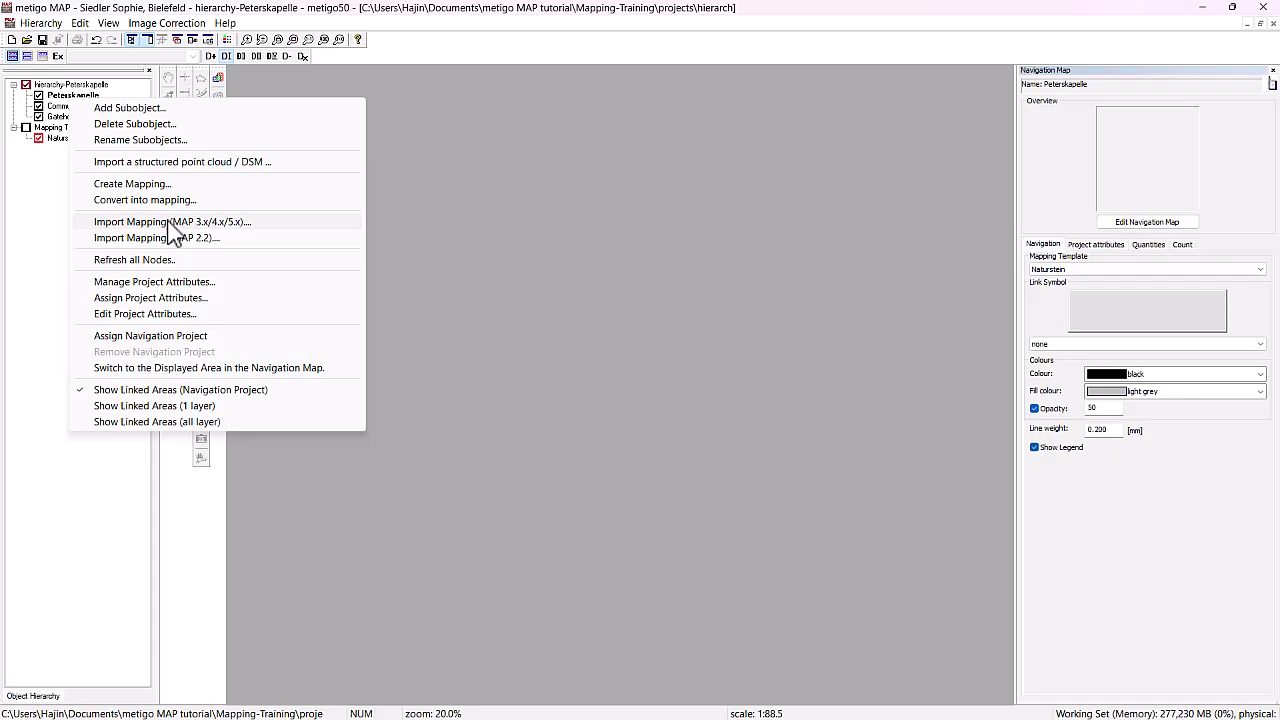
pyautogui.click(148, 184)
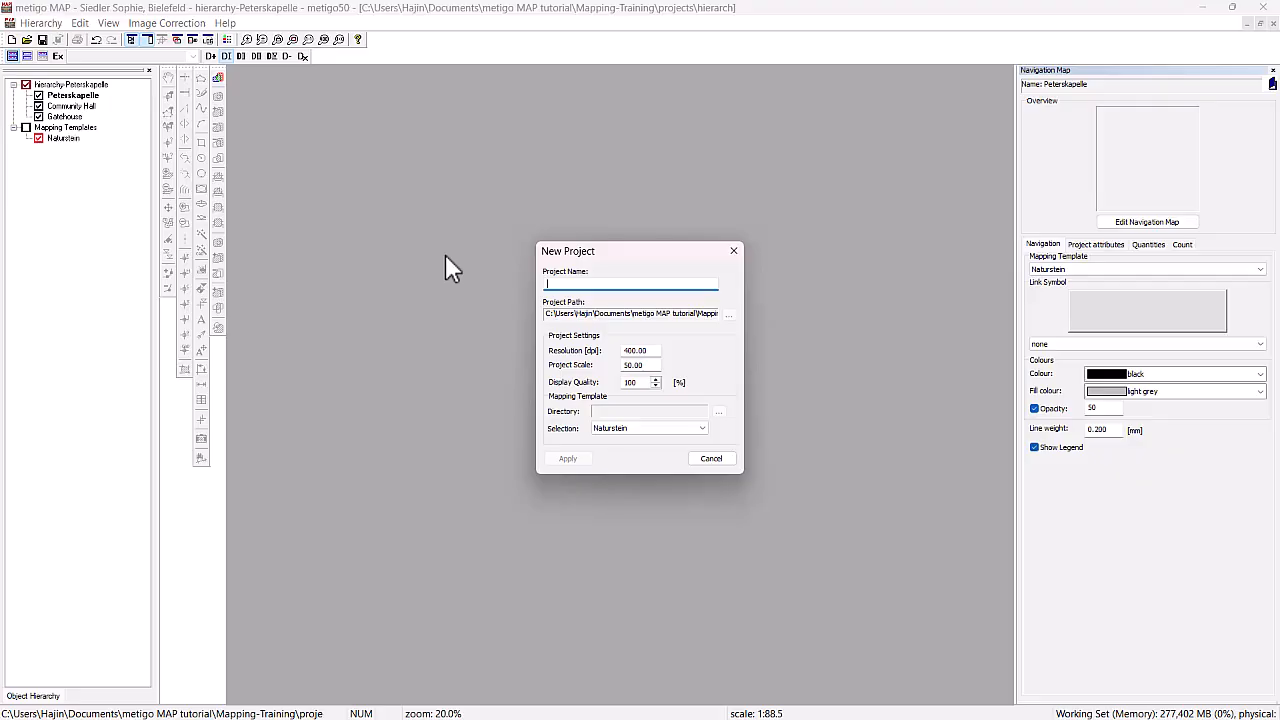
pyautogui.write('Facade North')
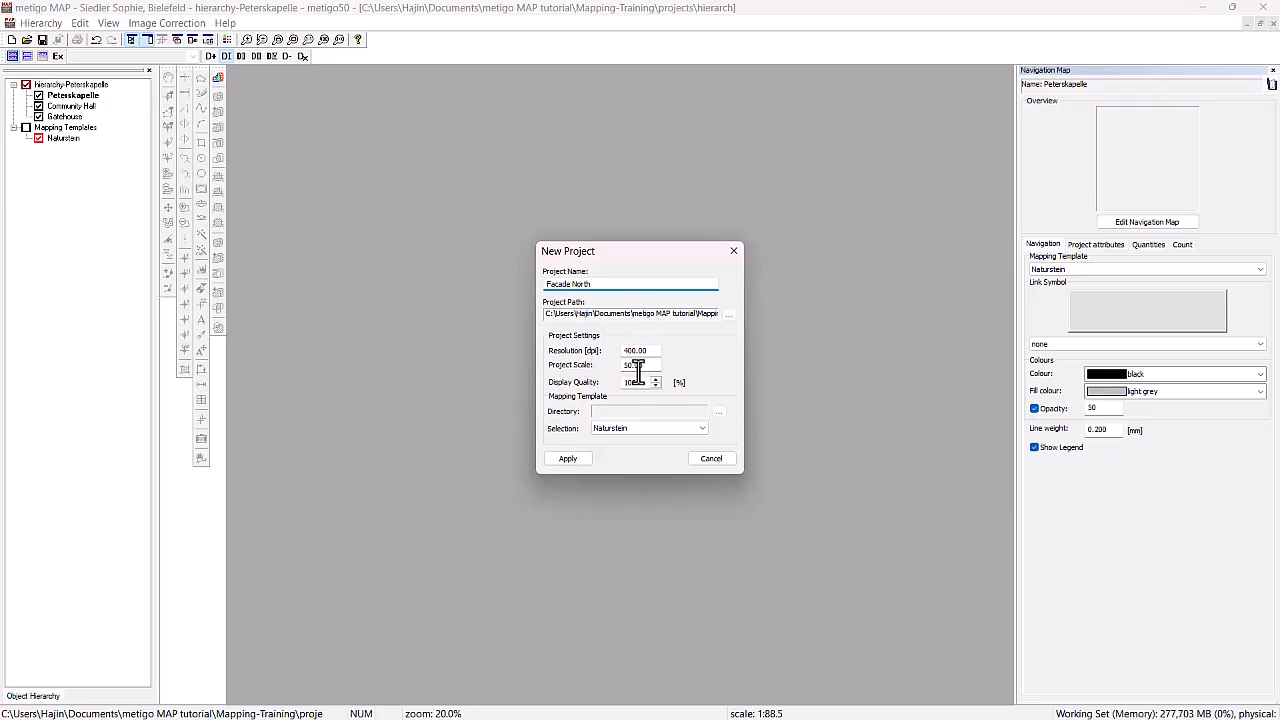
pyautogui.moveTo(656, 366); pyautogui.dragTo(622, 369)
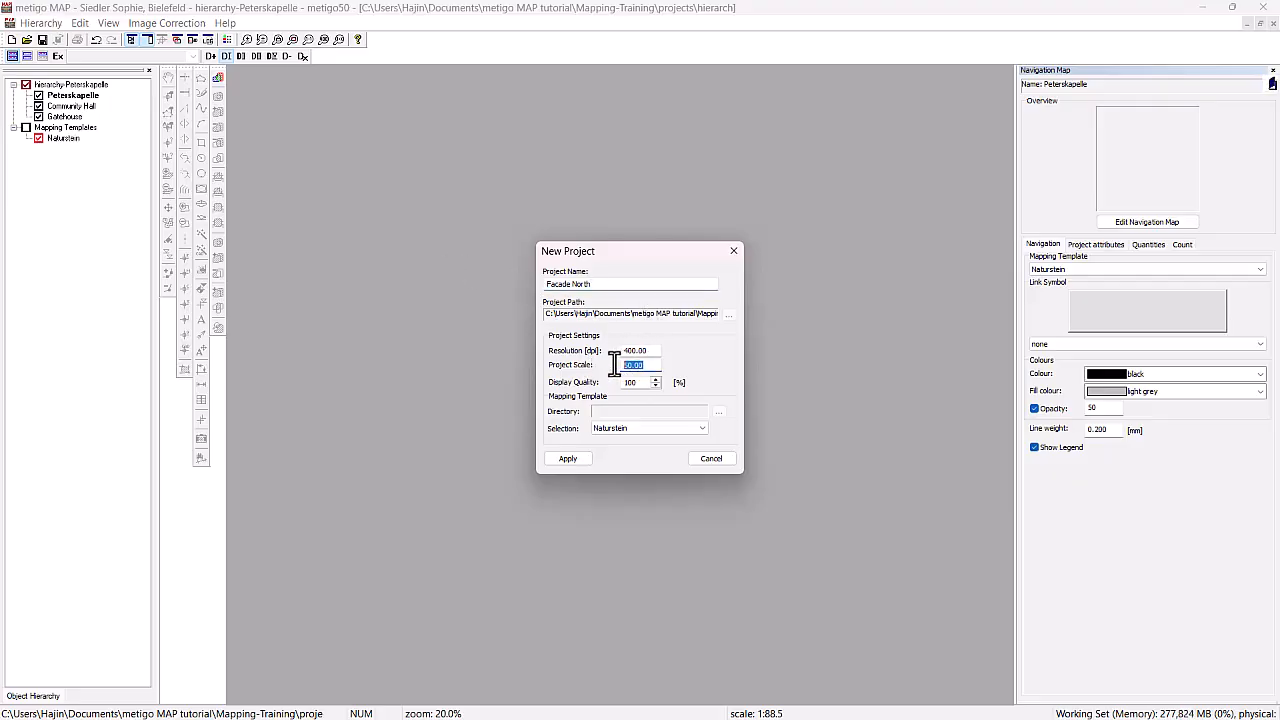
pyautogui.write('100')
pyautogui.click(576, 459)
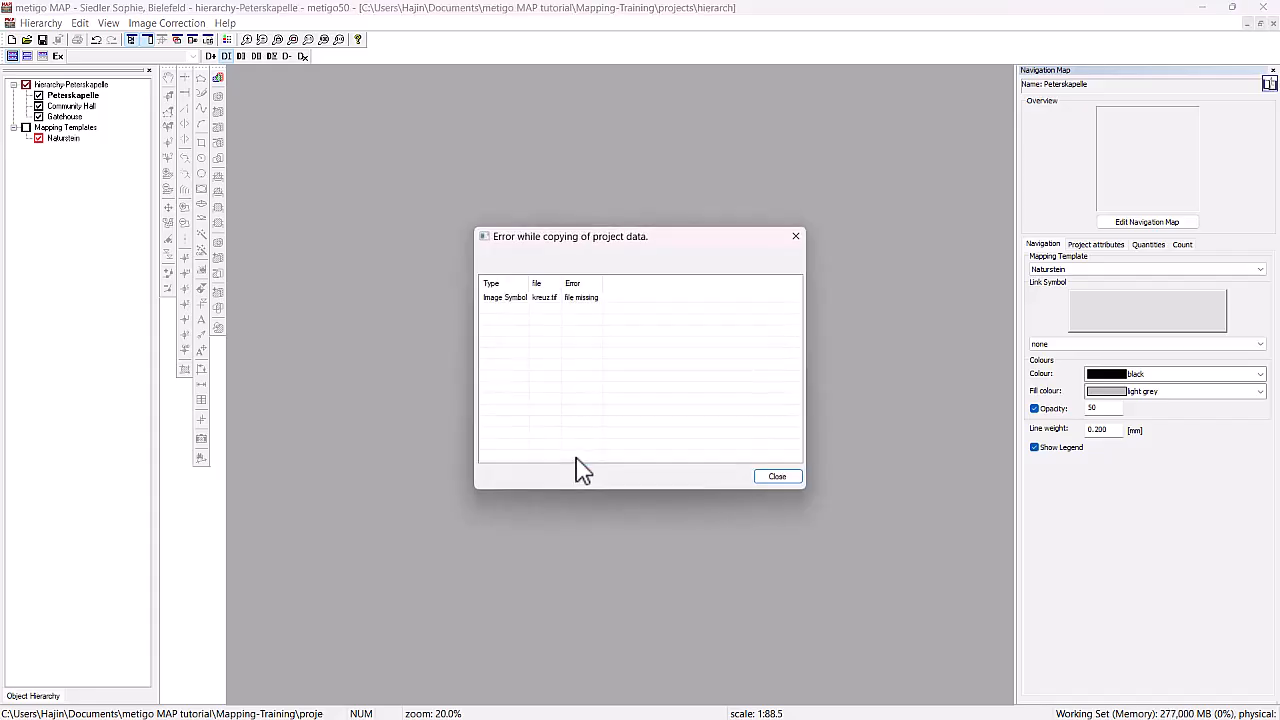
pyautogui.click(777, 477)
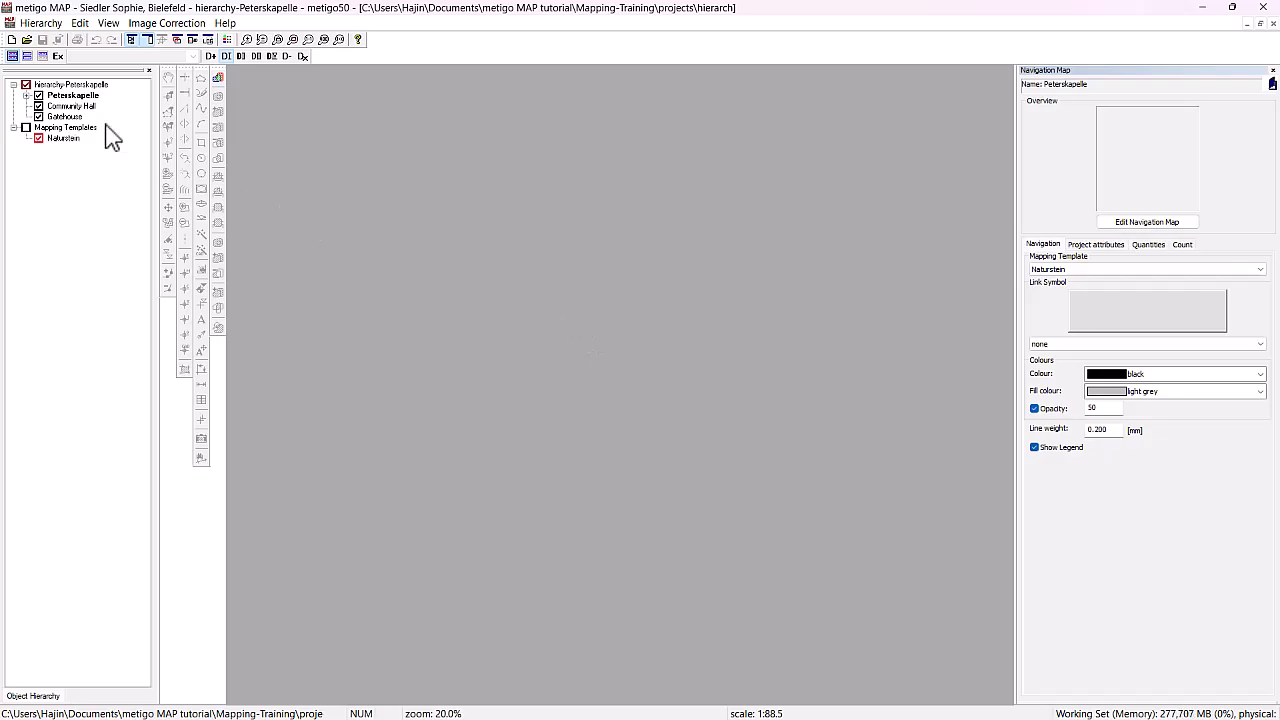
# Create a mapping named Facade East under the Peterskapelle subobject, with an adjusted project scale and the Naturstein template
pyautogui.click(26, 96)
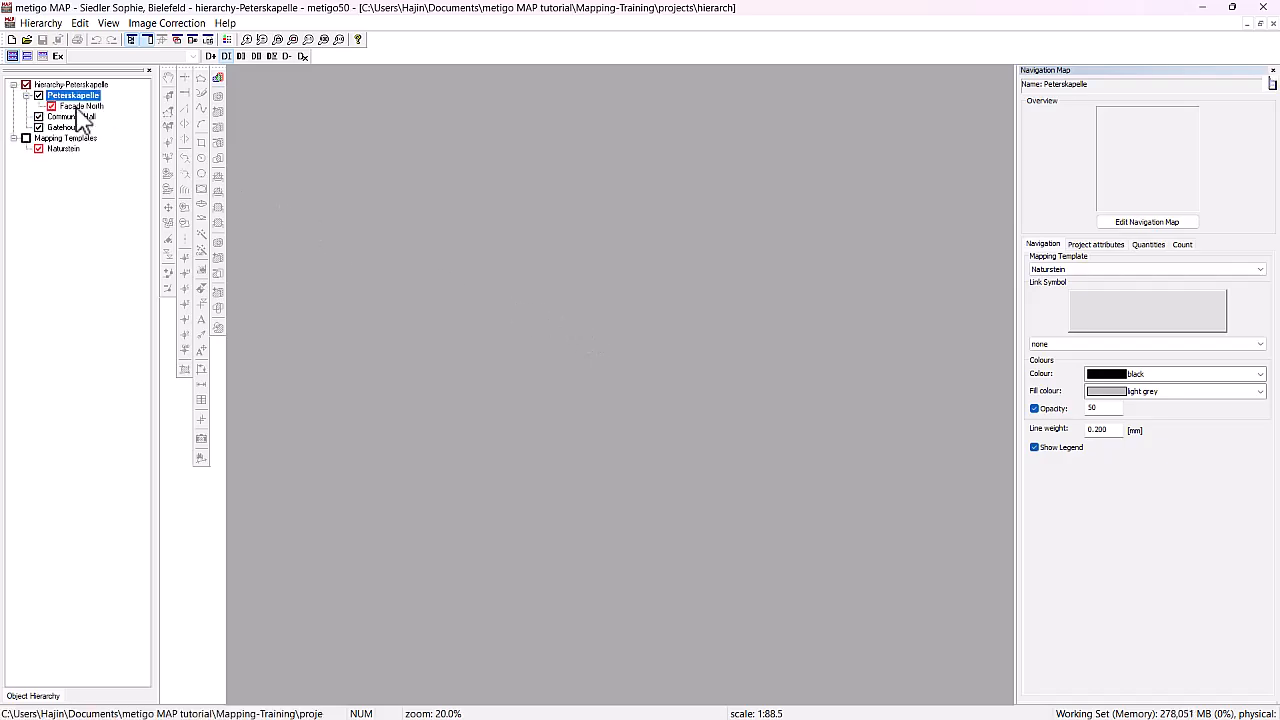
pyautogui.click(78, 106)
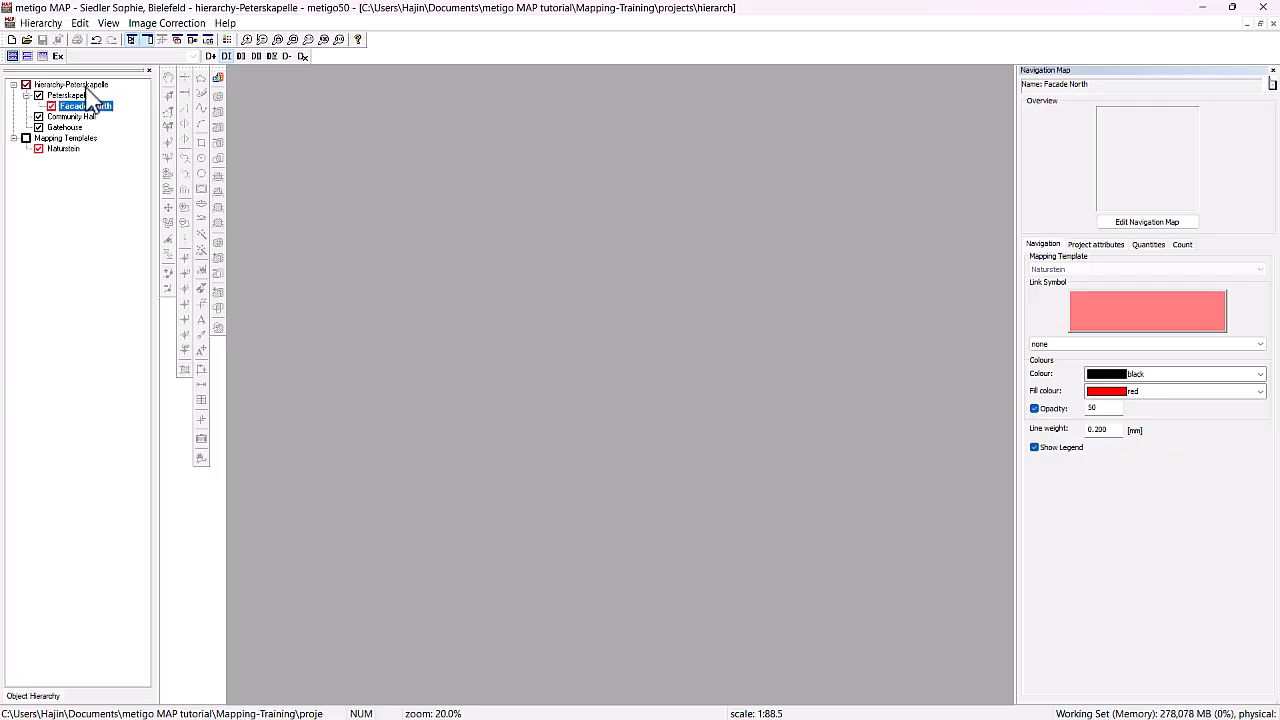
pyautogui.rightClick(74, 97)
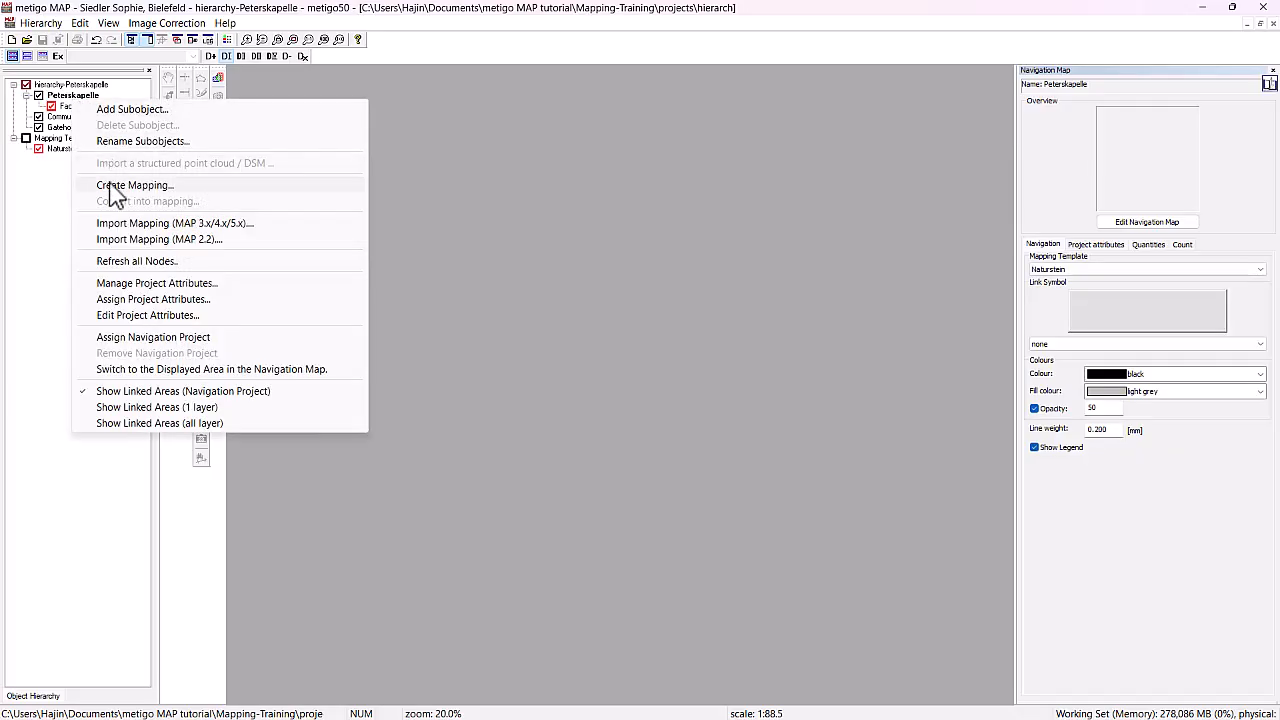
pyautogui.click(125, 185)
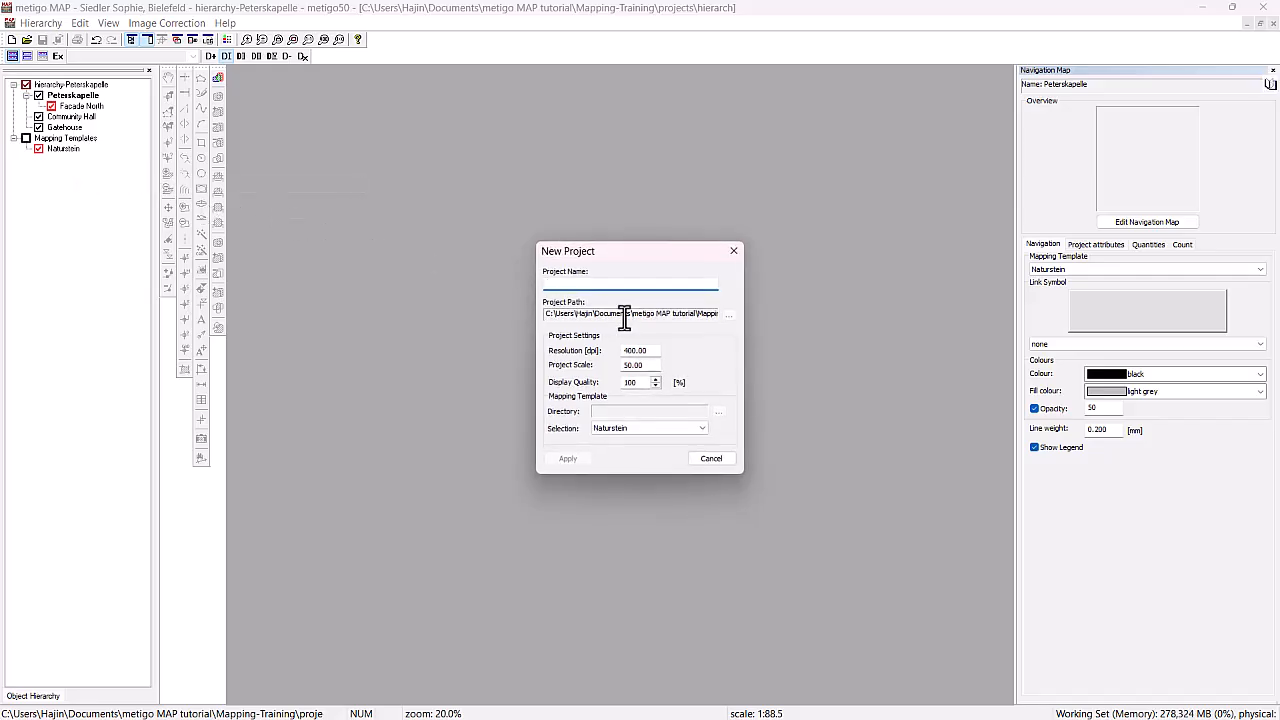
pyautogui.write('Facade East')
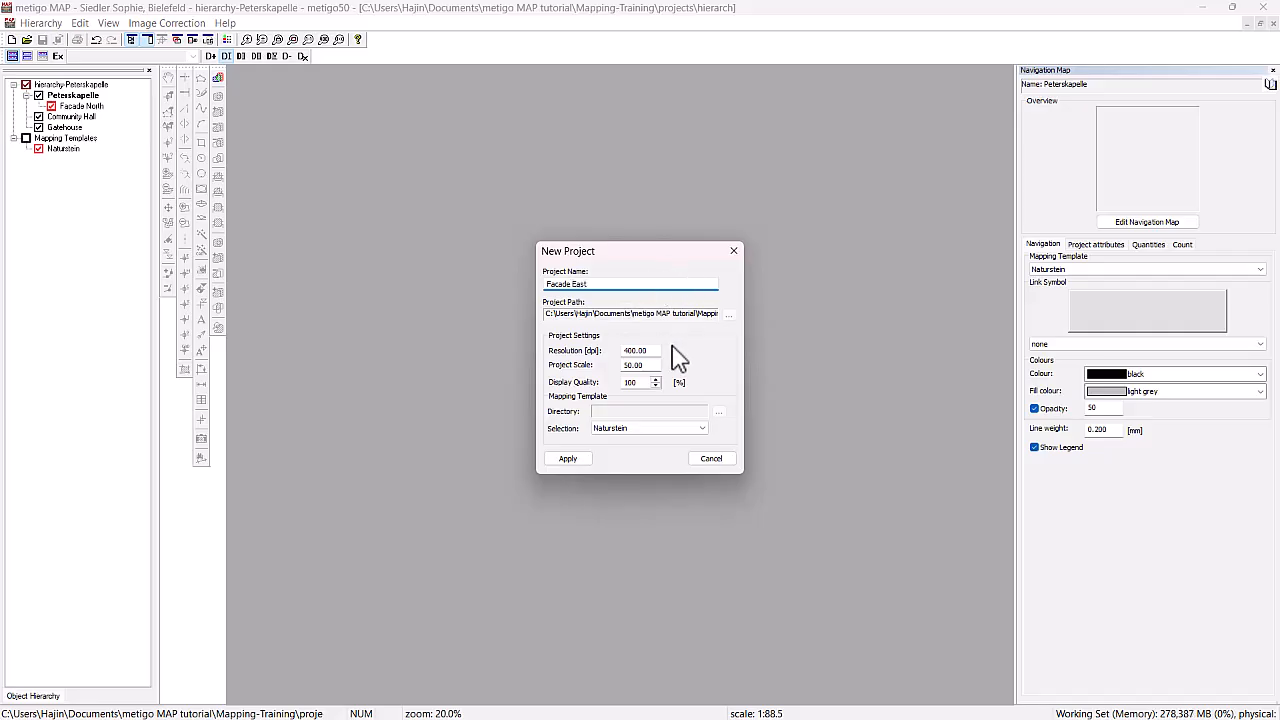
pyautogui.click(648, 433)
pyautogui.click(650, 440)
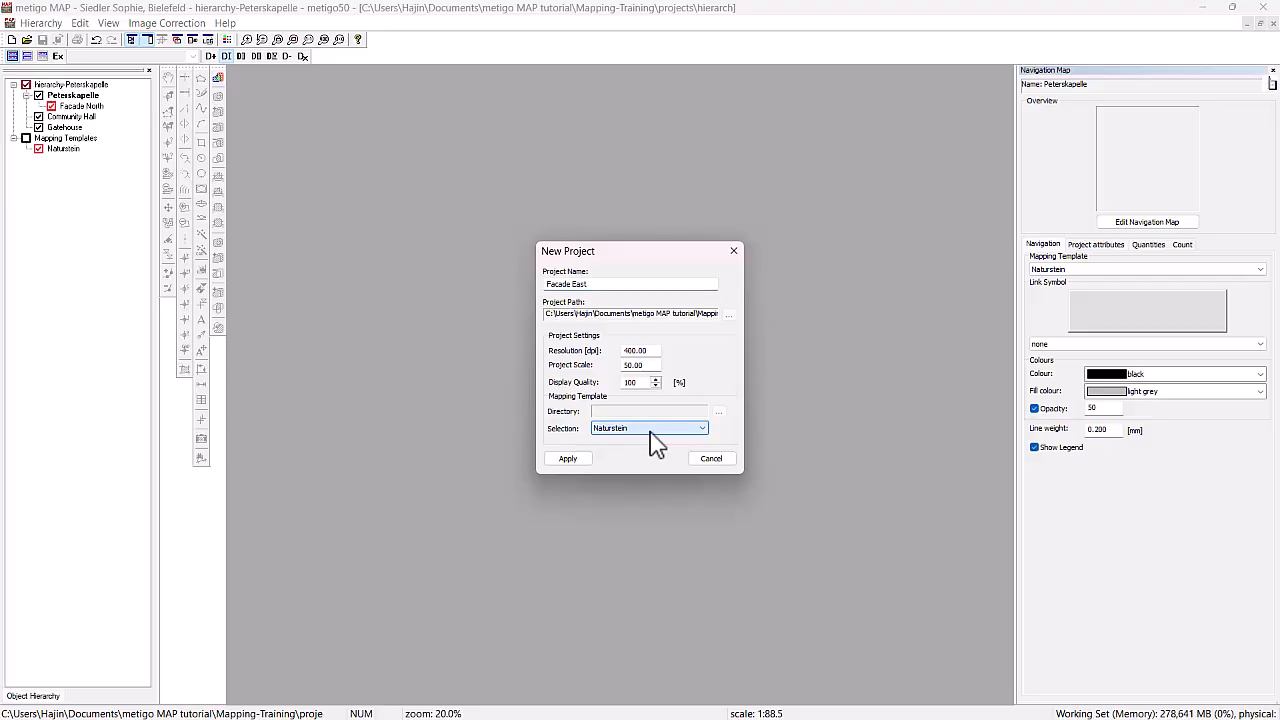
pyautogui.doubleClick(641, 366)
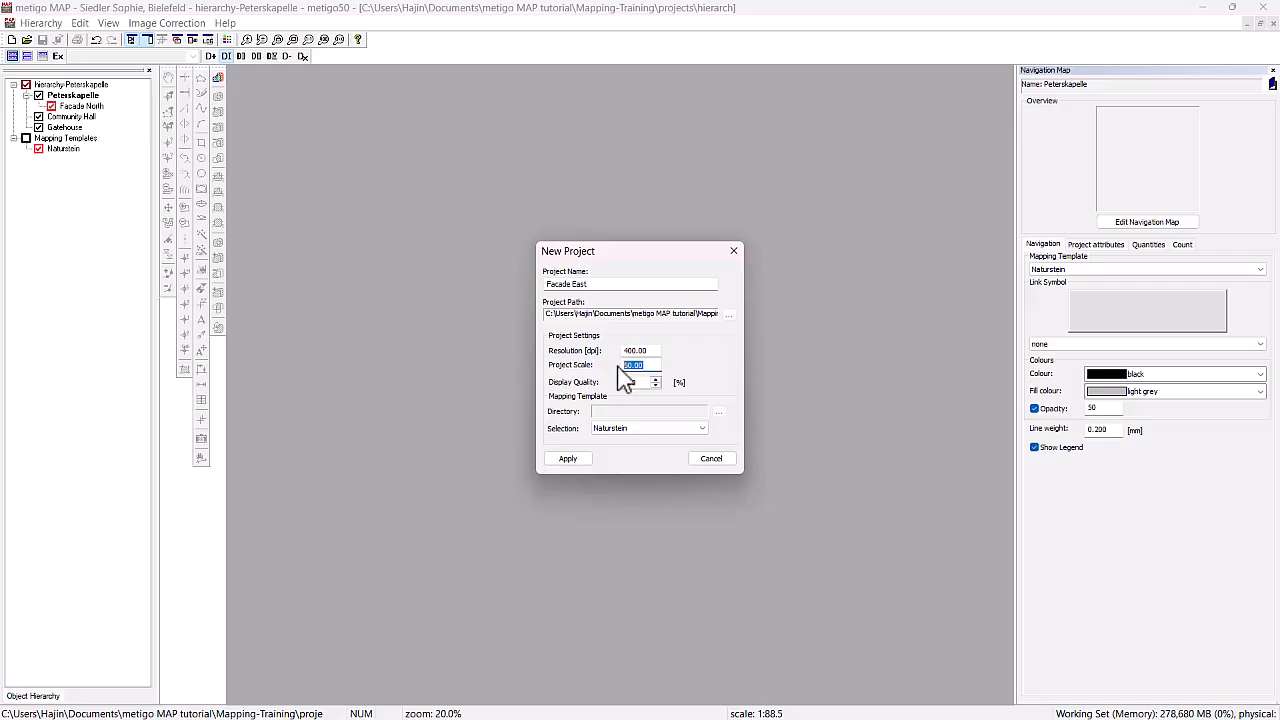
pyautogui.write('1')
pyautogui.click(572, 460)
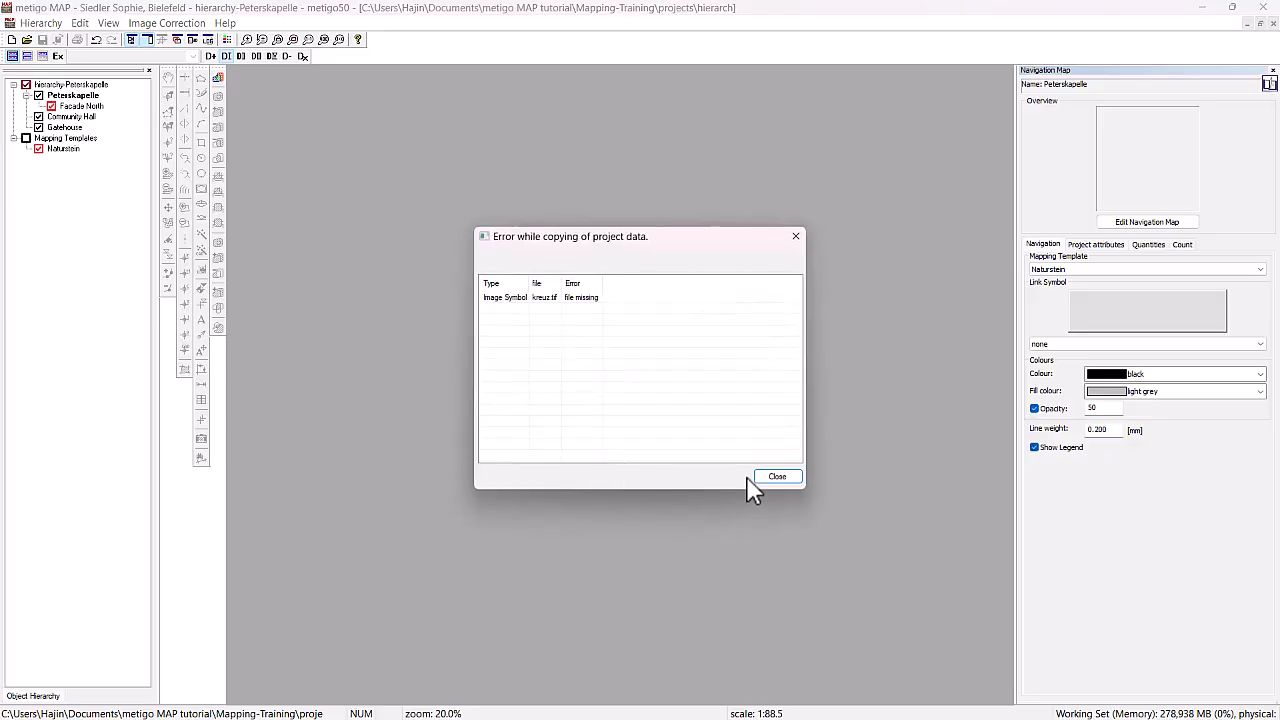
pyautogui.click(772, 476)
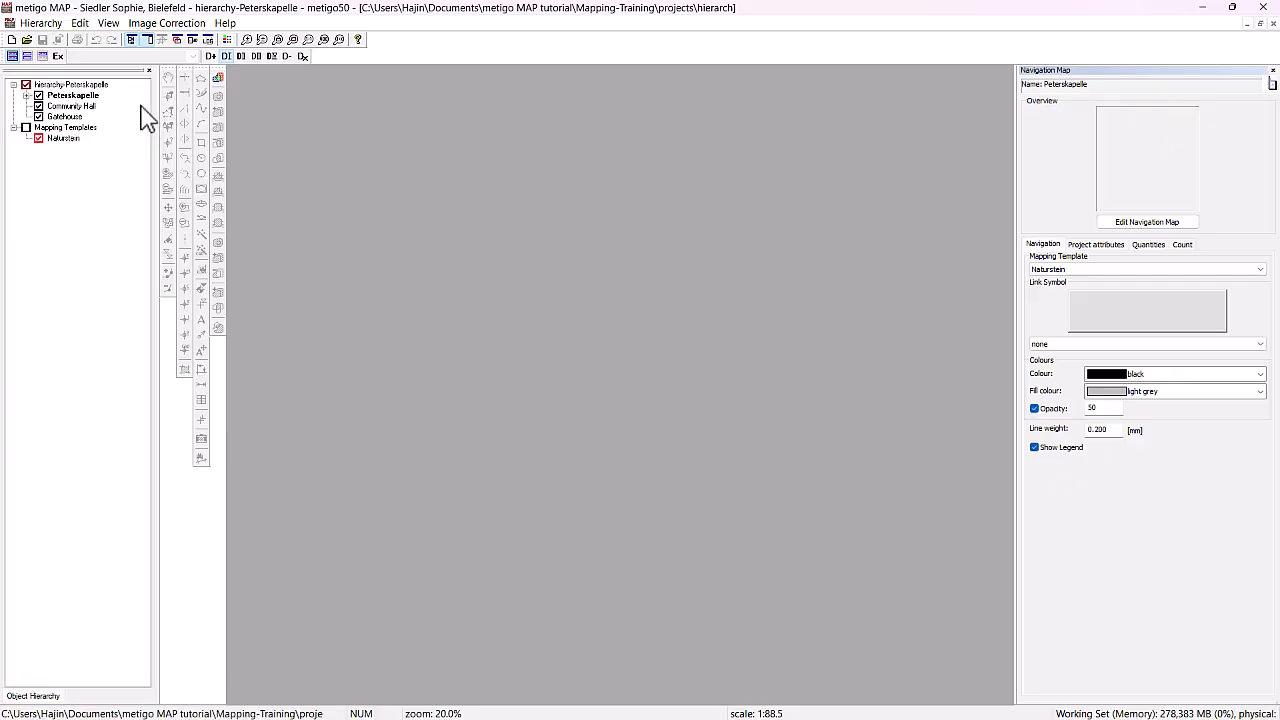
# Create a mapping named Facade South under the Peterskapelle subobject, with project scale 100 and the Naturstein template
pyautogui.click(26, 95)
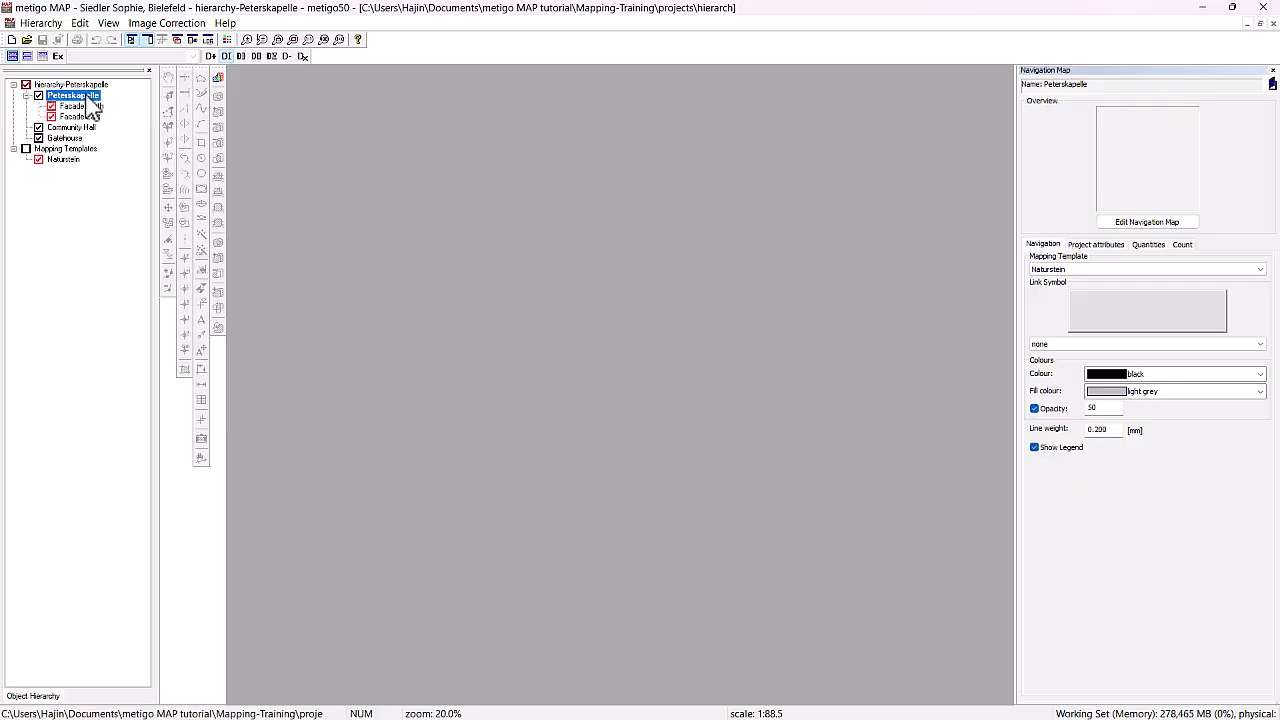
pyautogui.rightClick(86, 96)
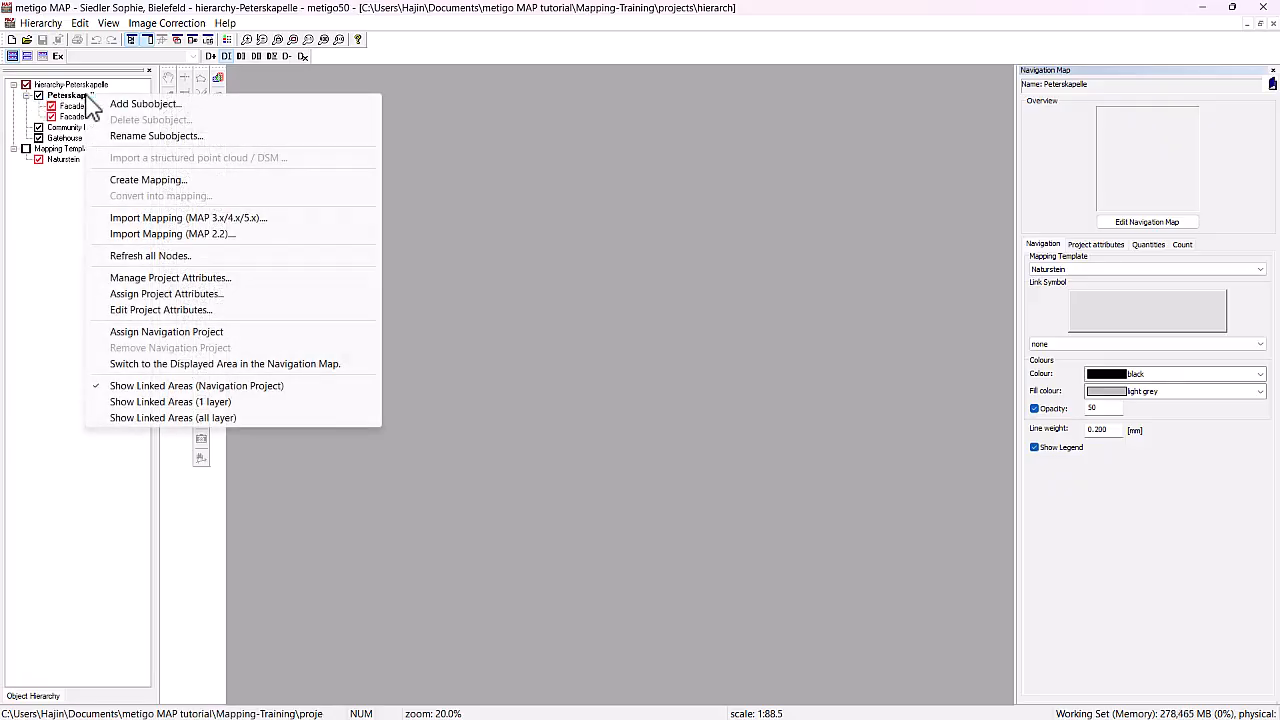
pyautogui.click(142, 180)
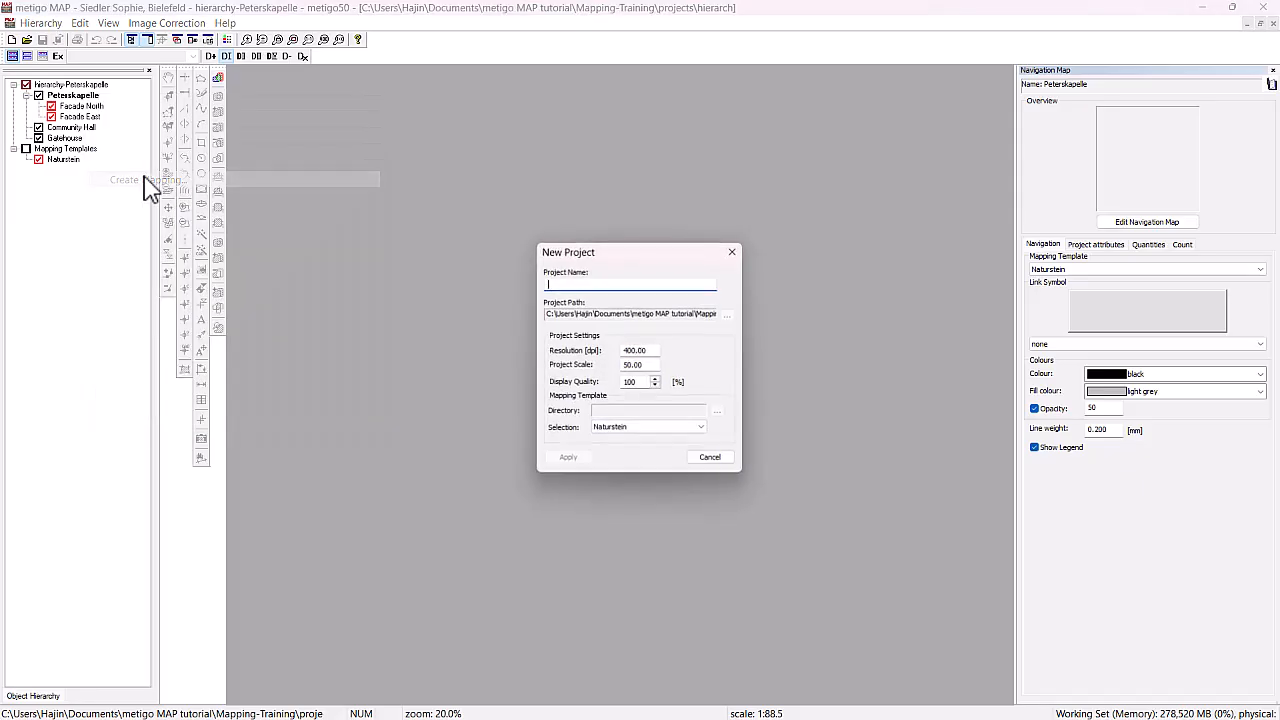
pyautogui.write('Fa')
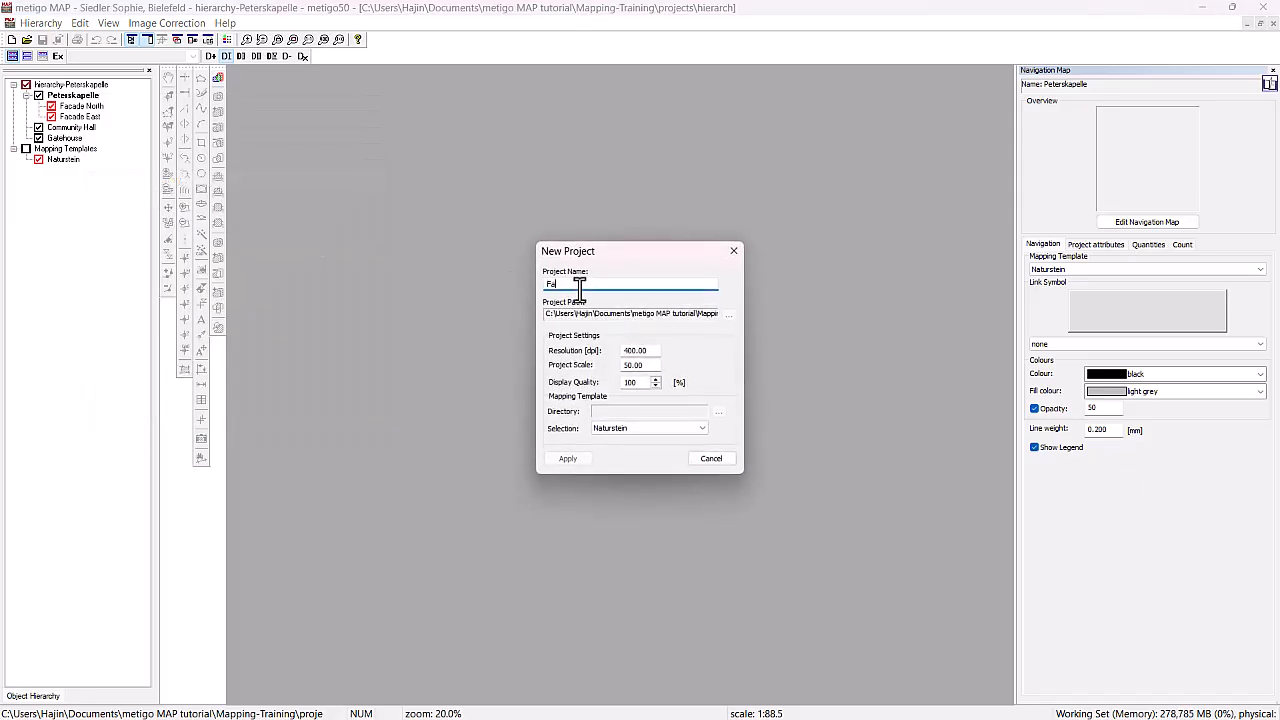
pyautogui.write('cade South')
pyautogui.doubleClick(651, 366)
pyautogui.write('10')
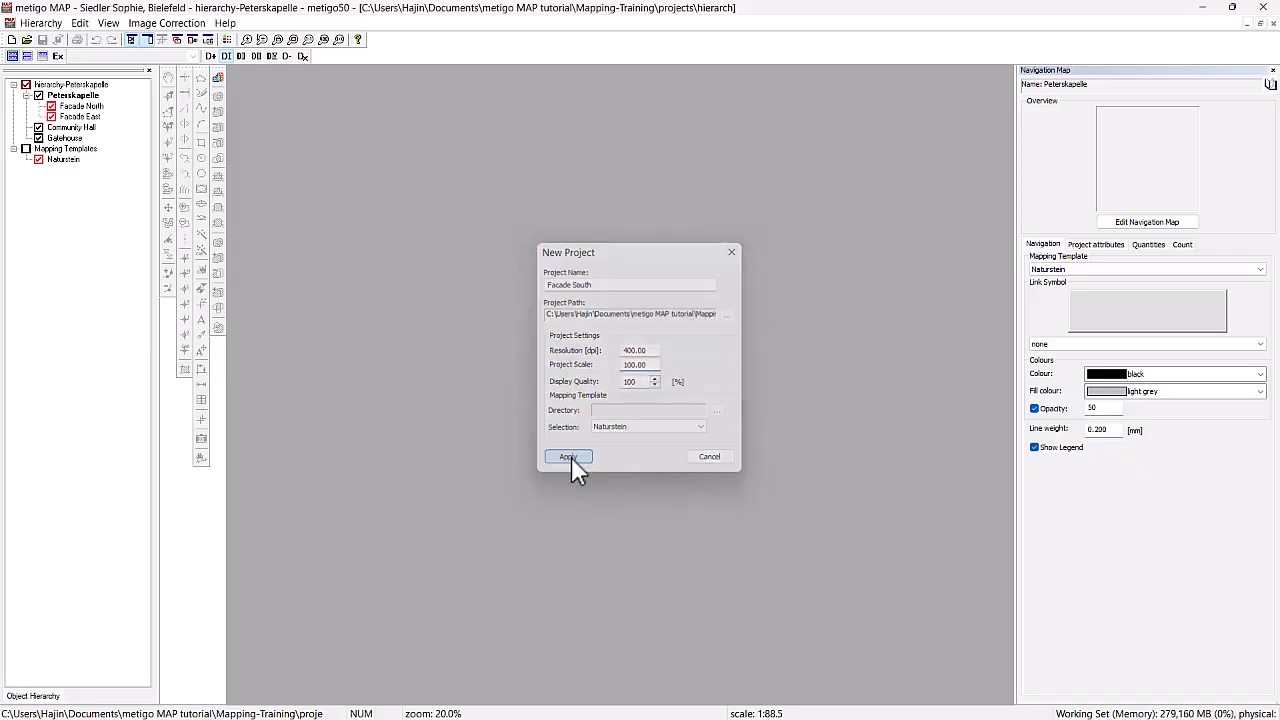
pyautogui.click(572, 460)
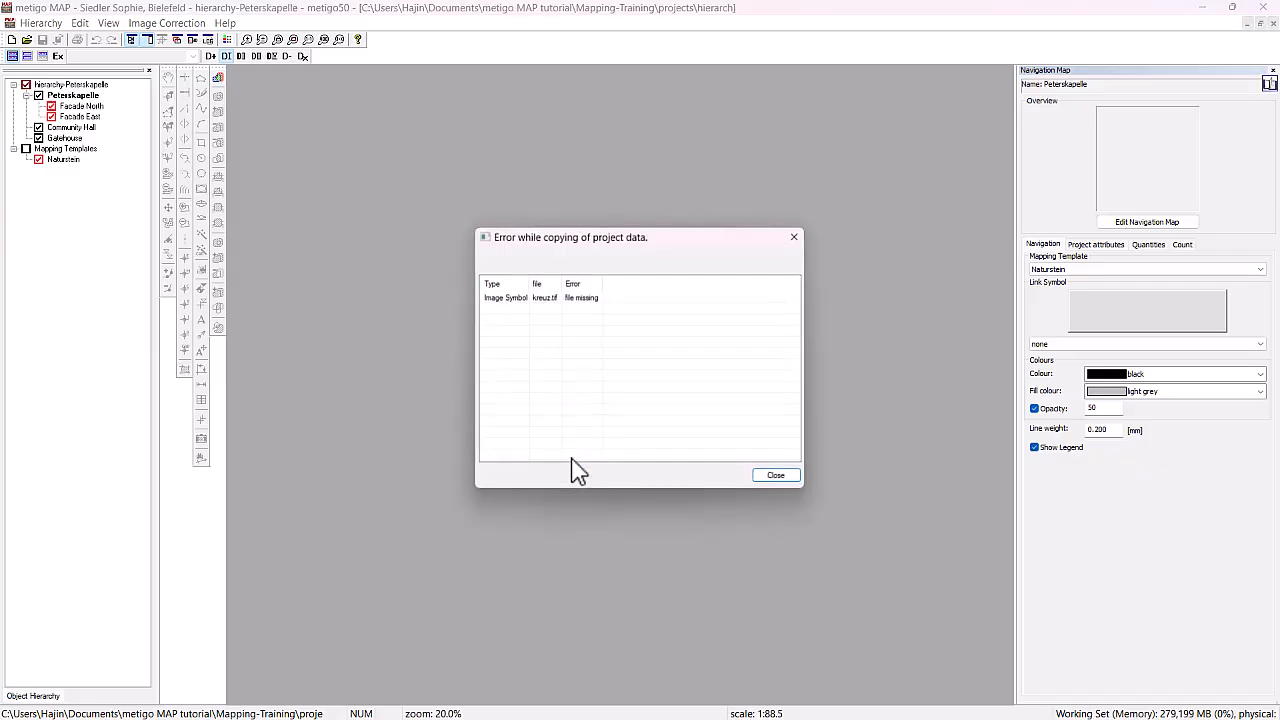
pyautogui.click(776, 477)
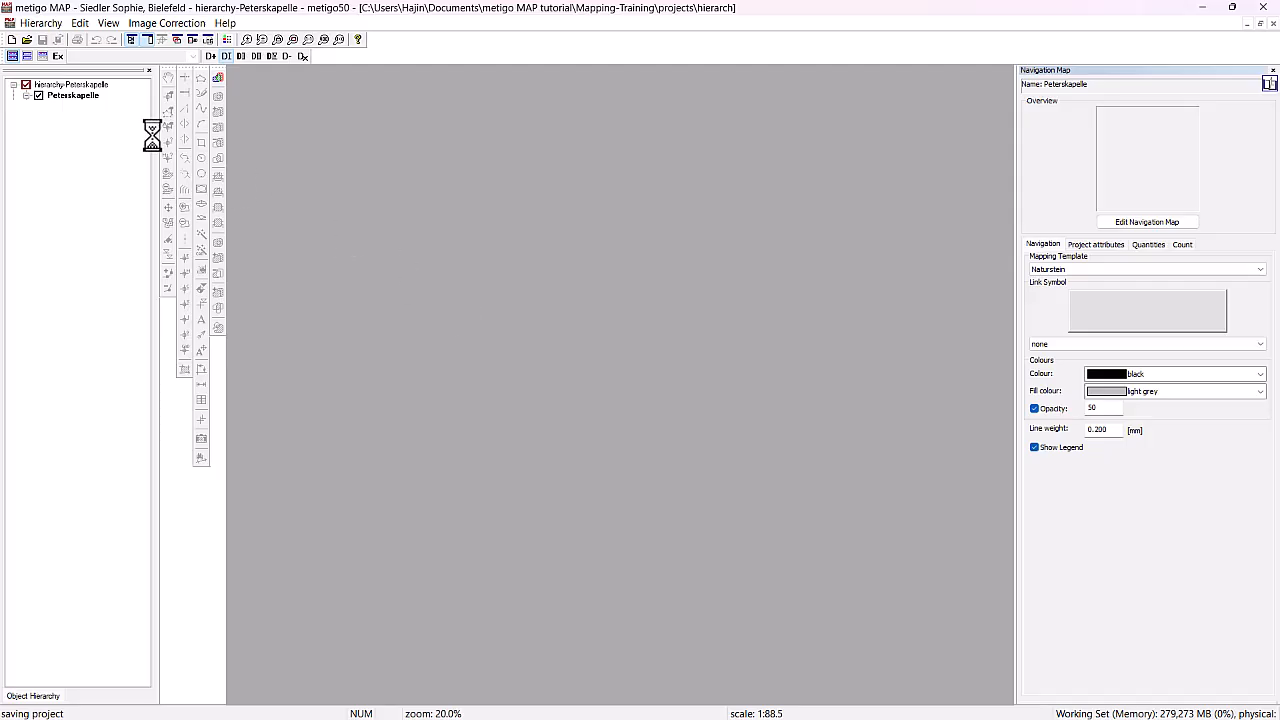
# Create a mapping named Facade West under the Peterskapelle subobject, with project scale 100 and the Naturstein template
pyautogui.click(27, 96)
pyautogui.rightClick(84, 97)
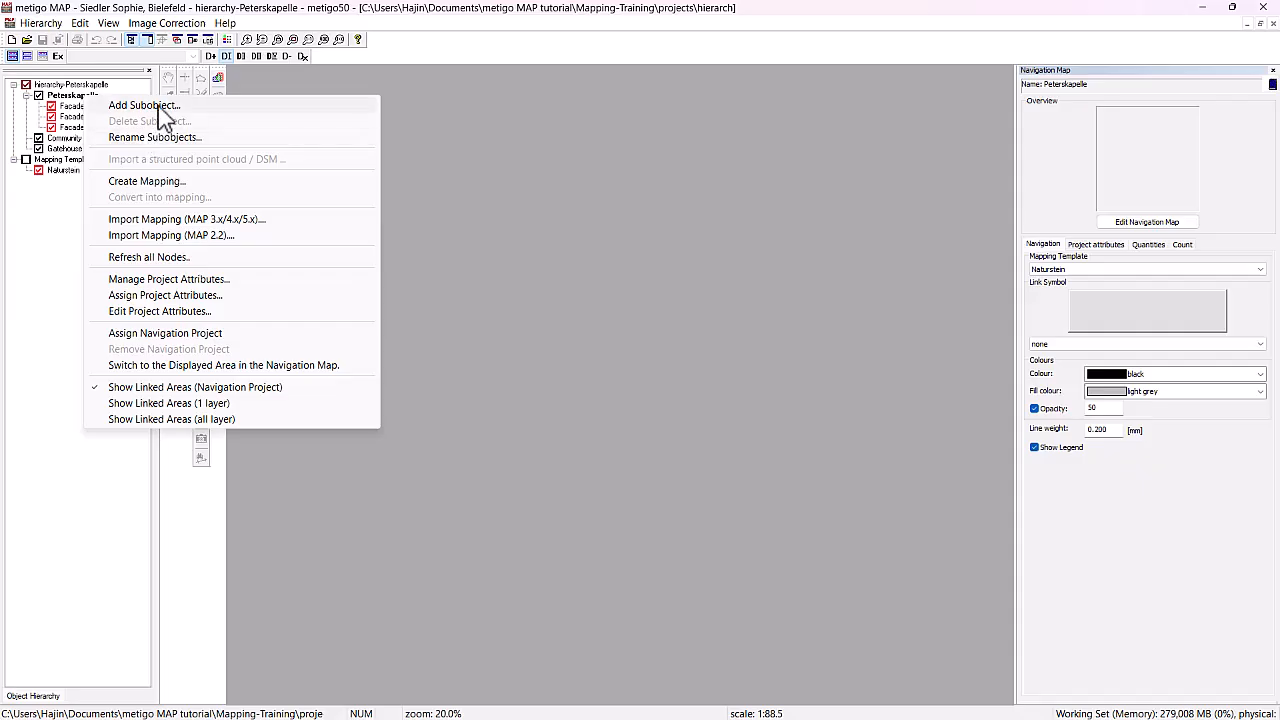
pyautogui.click(165, 181)
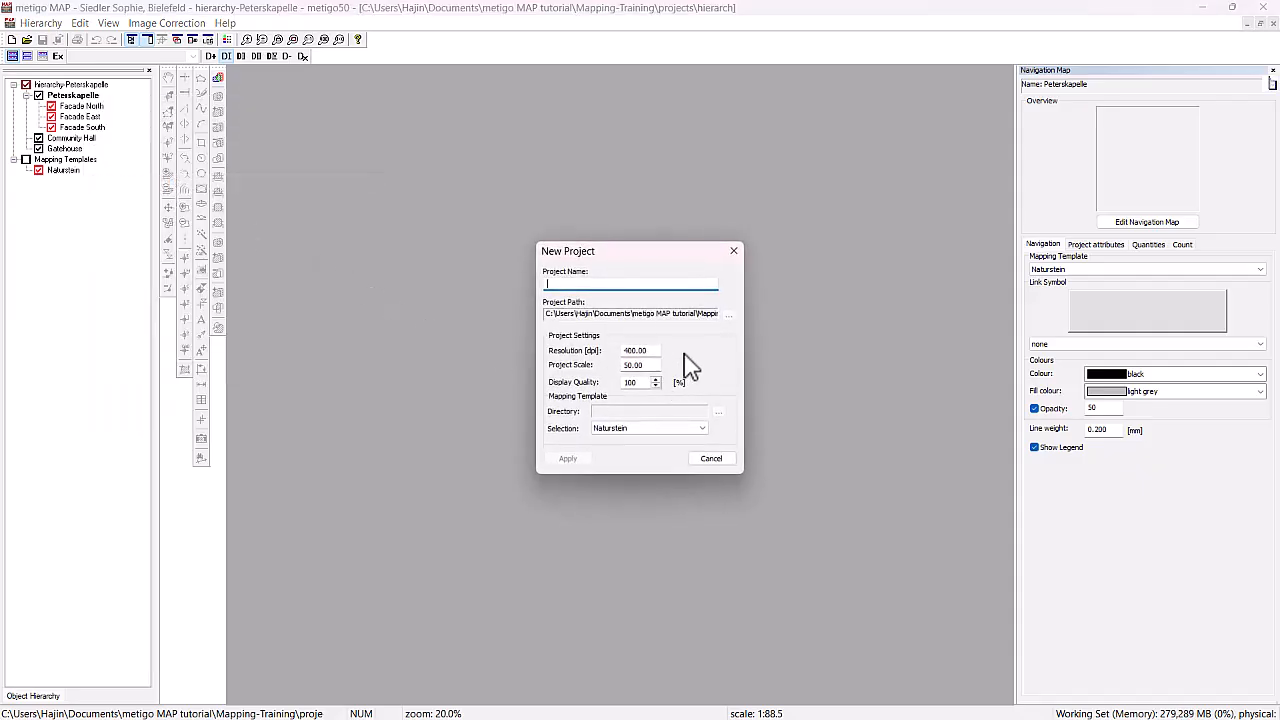
pyautogui.write('Facade West')
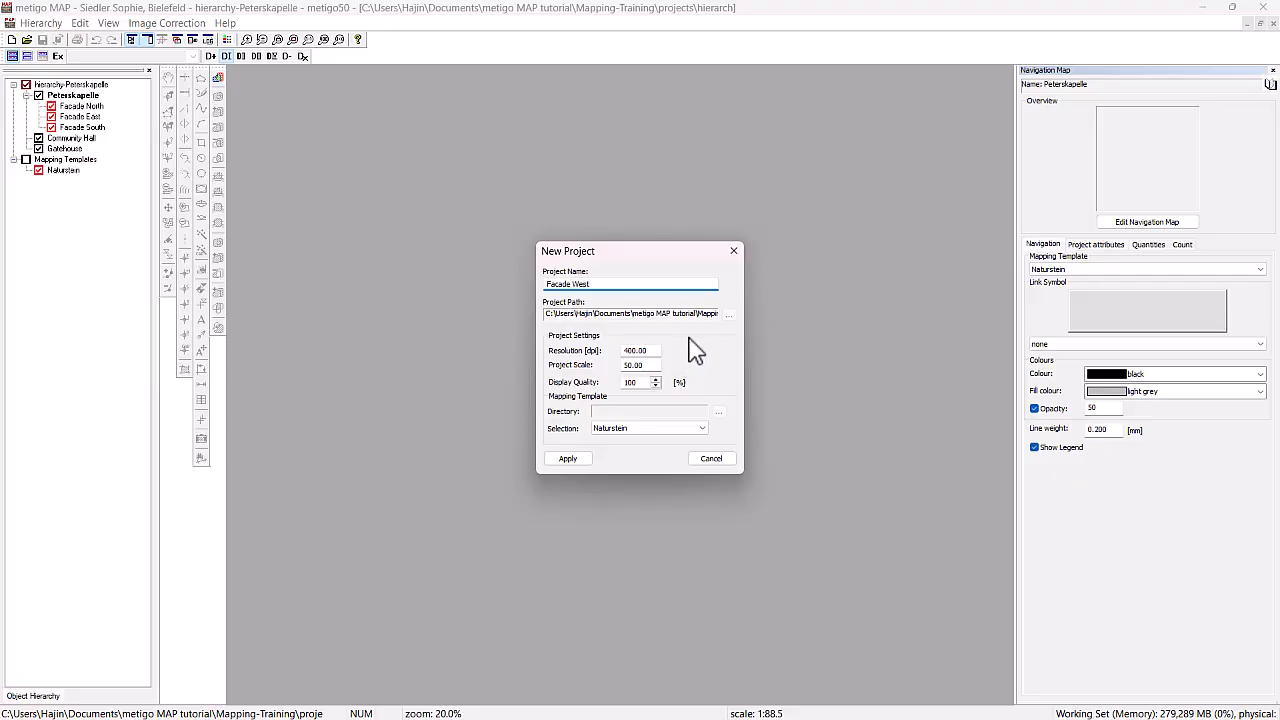
pyautogui.doubleClick(645, 365)
pyautogui.write('10')
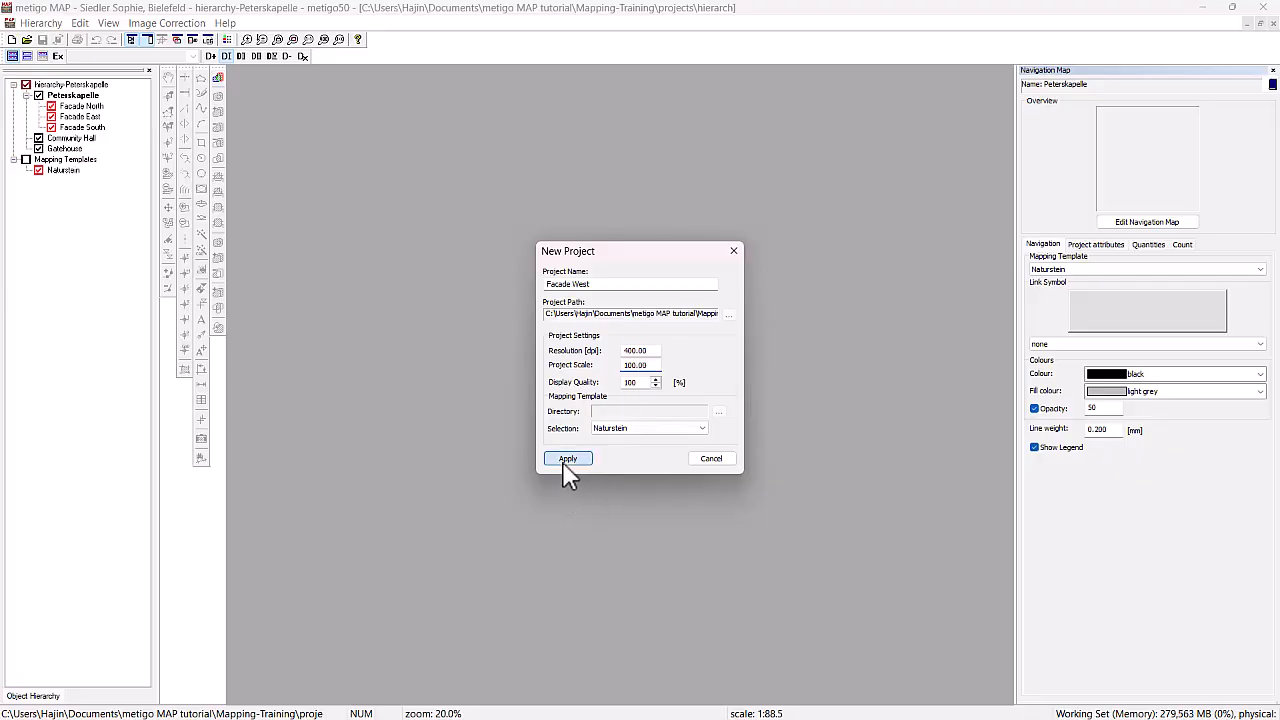
pyautogui.click(567, 460)
pyautogui.click(777, 477)
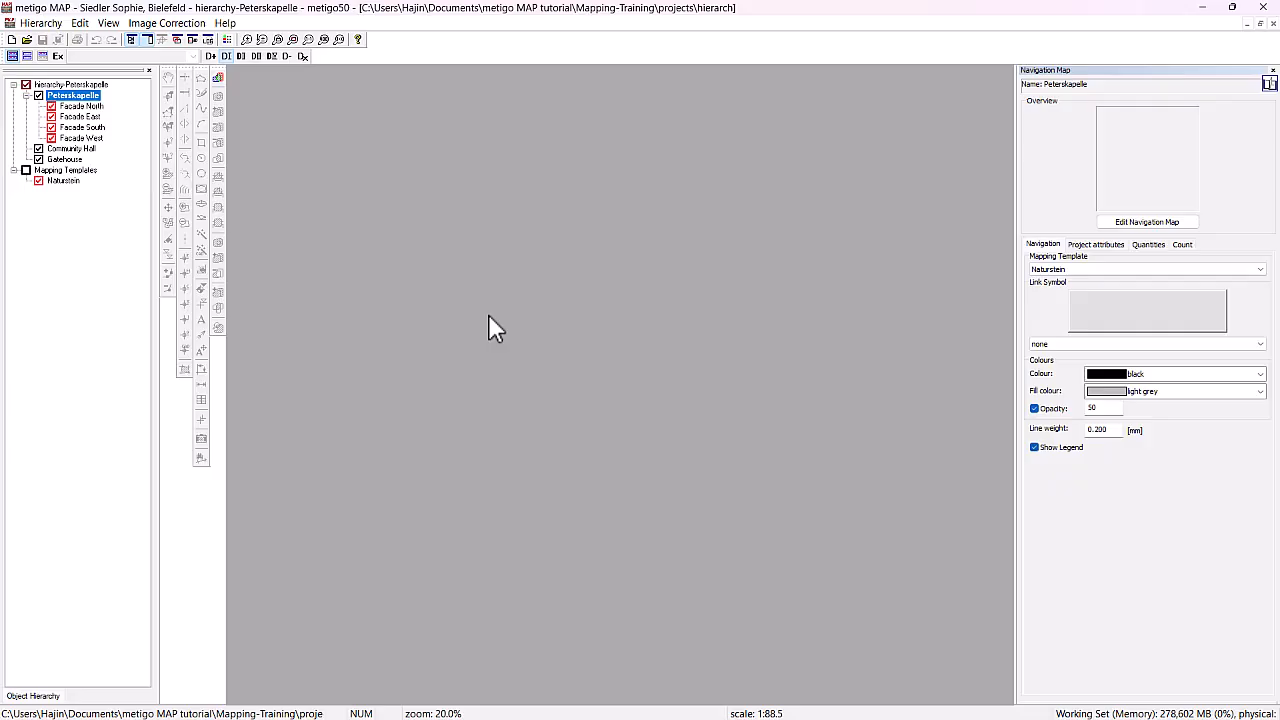
# Open the Peterskapelle navigation map for editing and show its project structure
pyautogui.click(1172, 224)
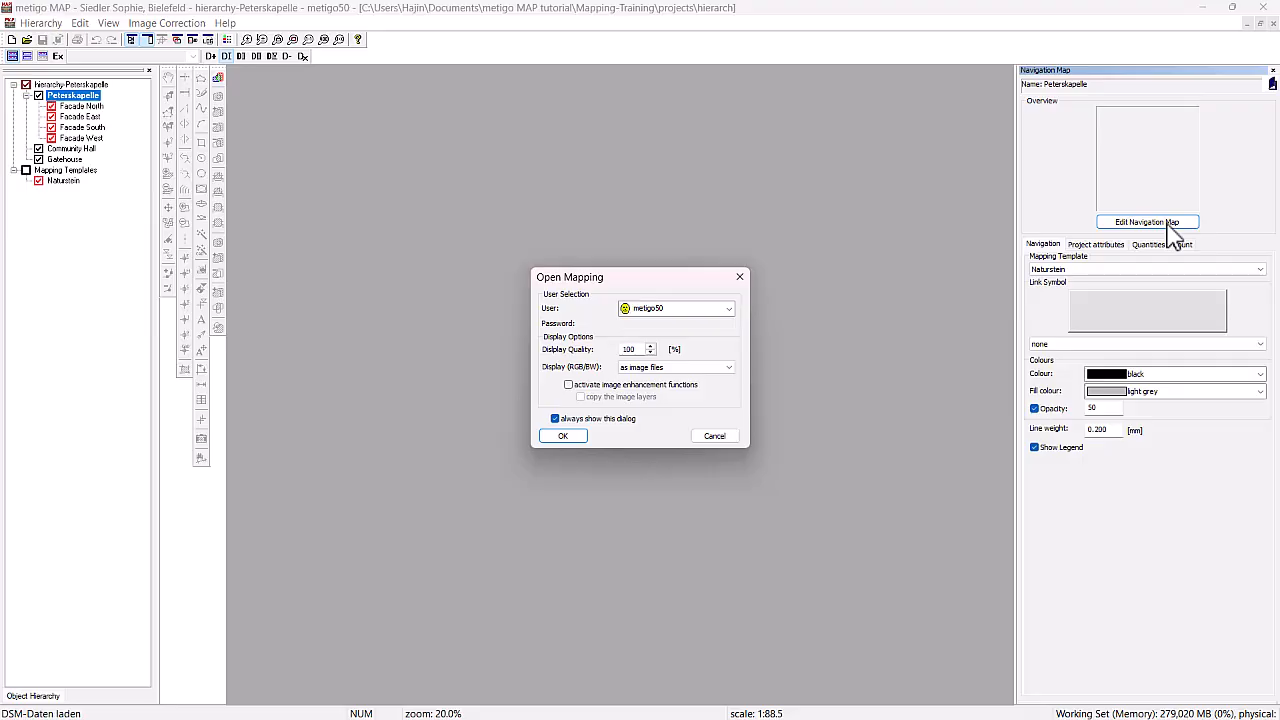
pyautogui.click(564, 436)
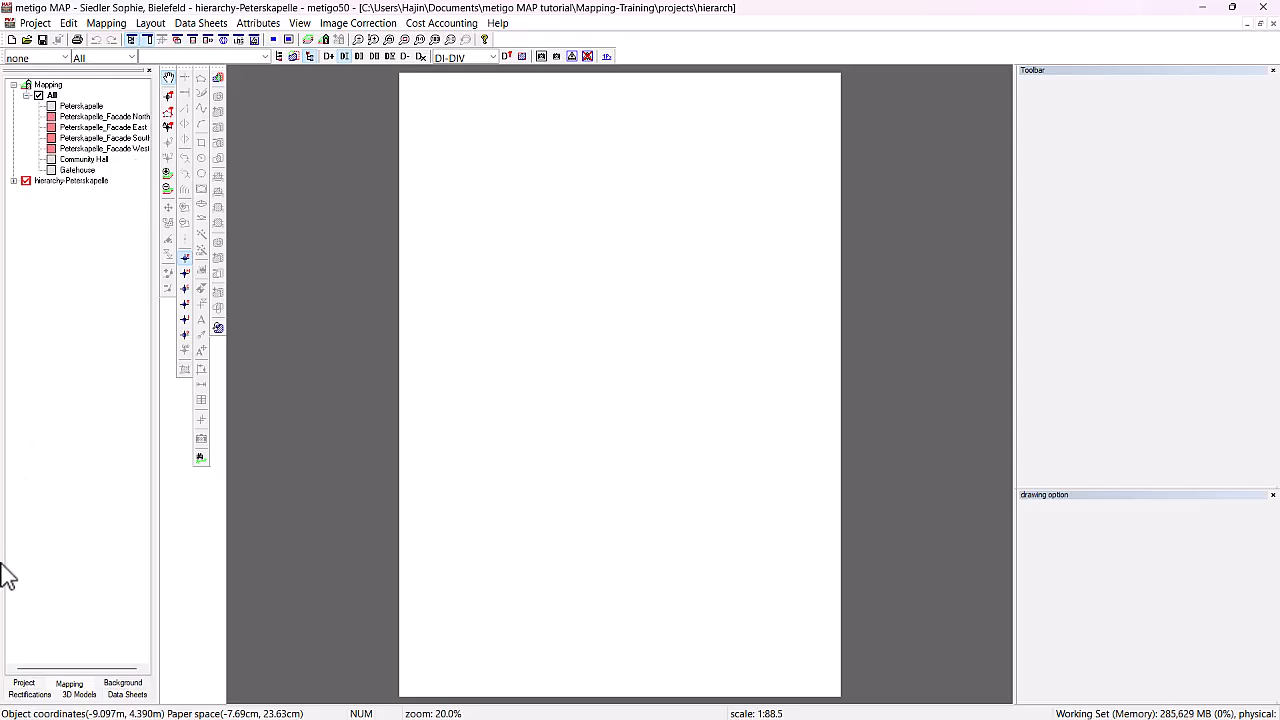
pyautogui.click(31, 688)
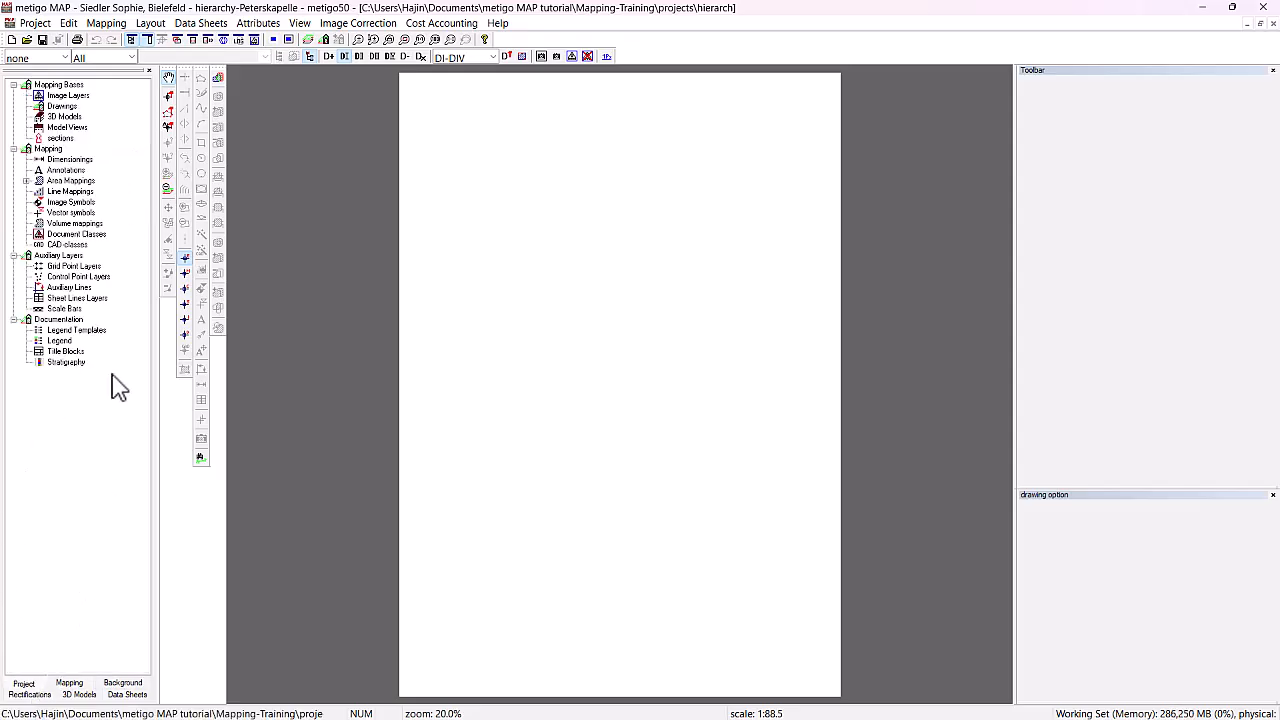
# Load the CAD drawing Peterskapelle-Signatur.dwg from the Hierarchie-Peterskapelle folder into Drawings, transforming its white foreground class into black
pyautogui.rightClick(62, 107)
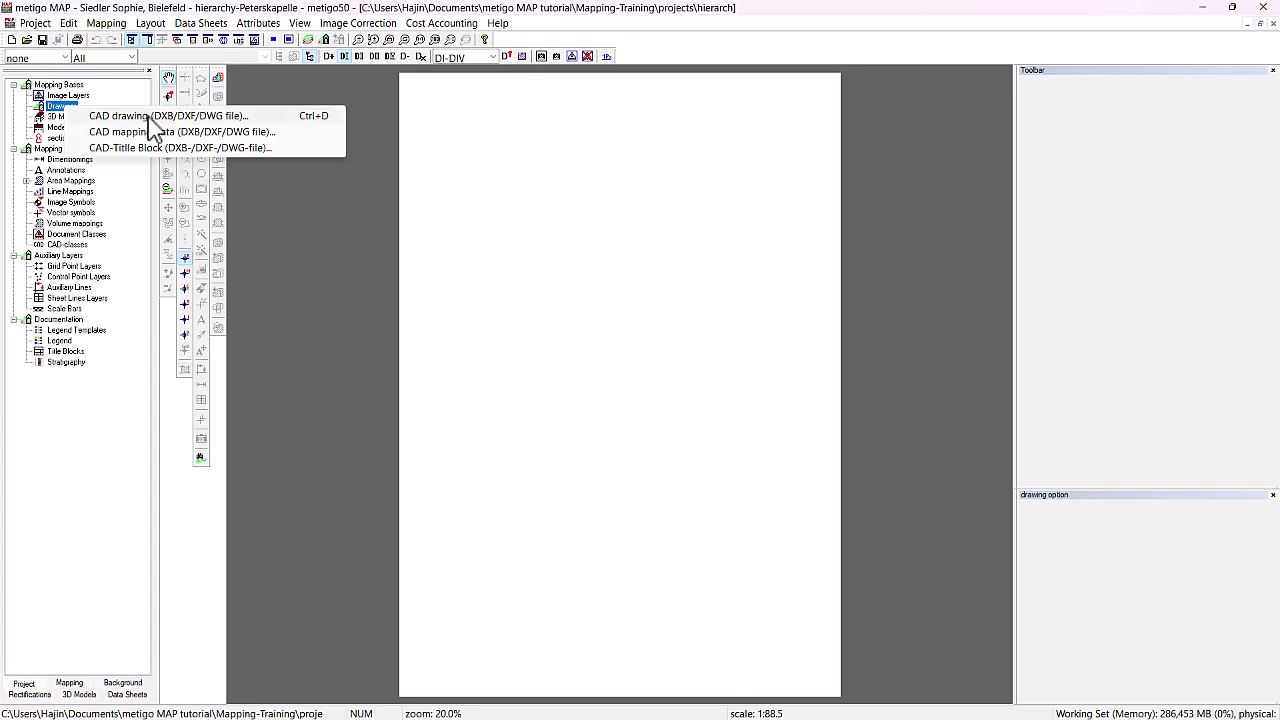
pyautogui.click(150, 117)
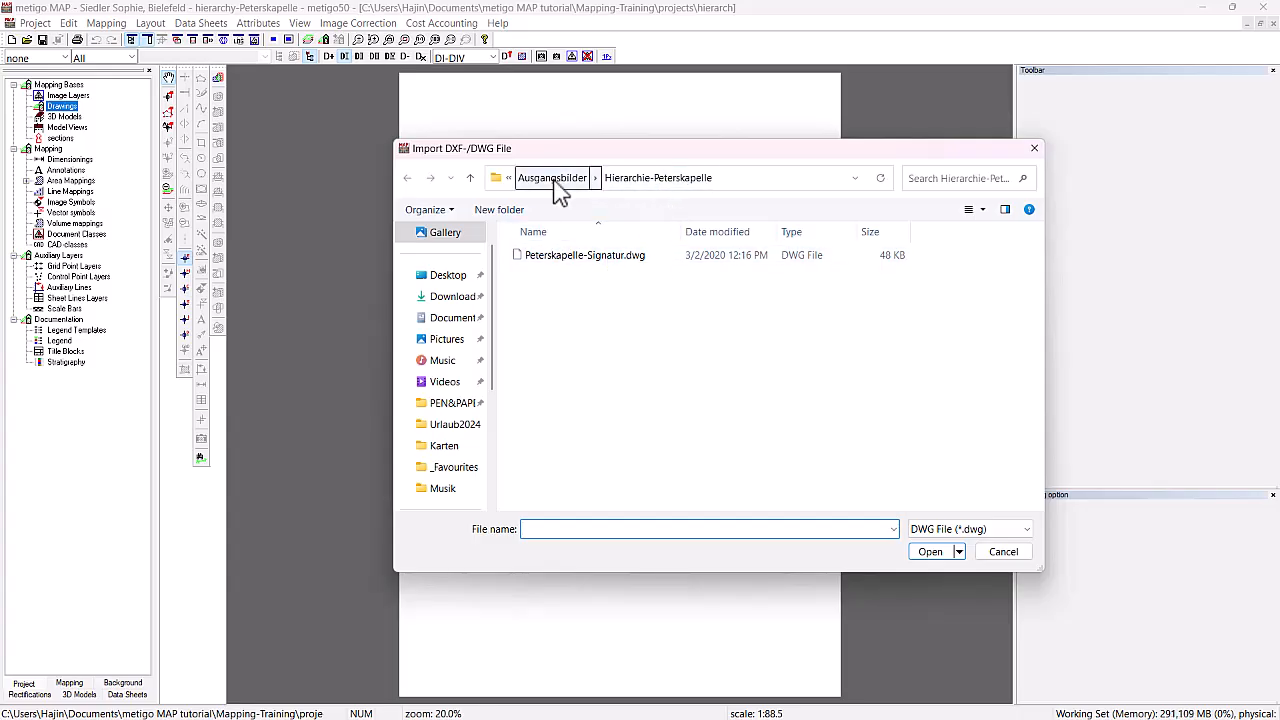
pyautogui.click(684, 182)
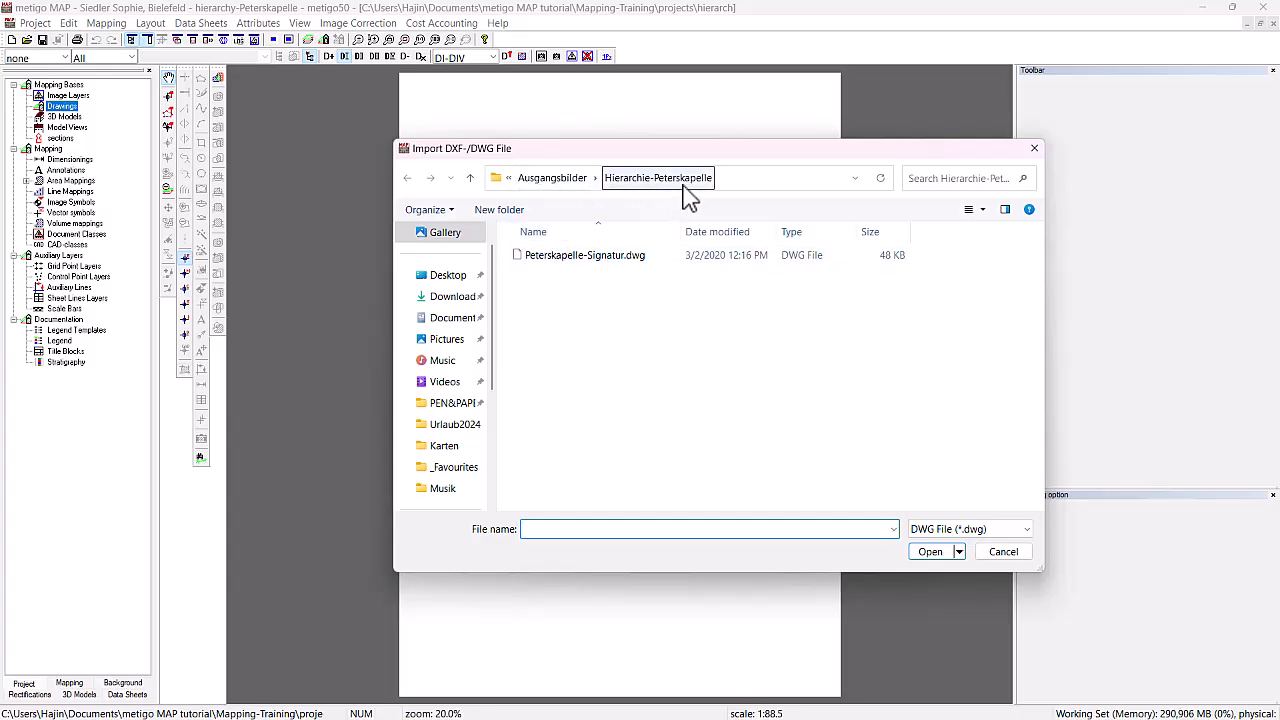
pyautogui.click(605, 258)
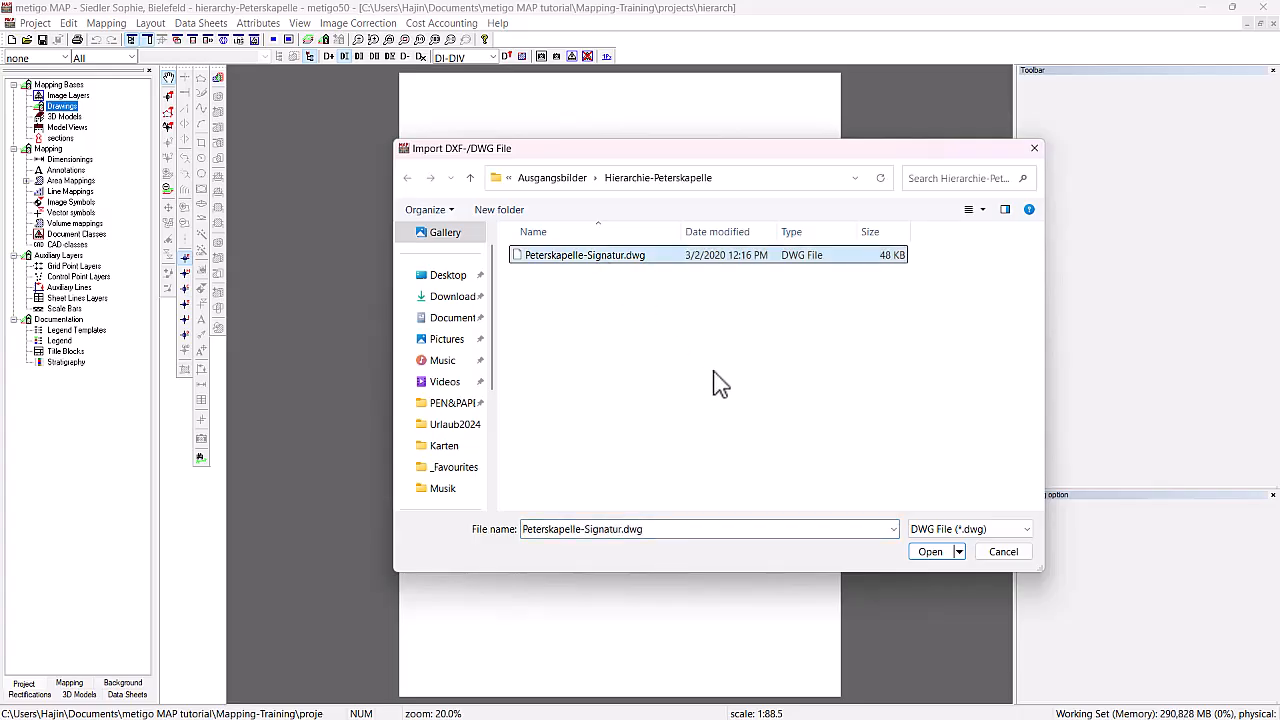
pyautogui.click(932, 552)
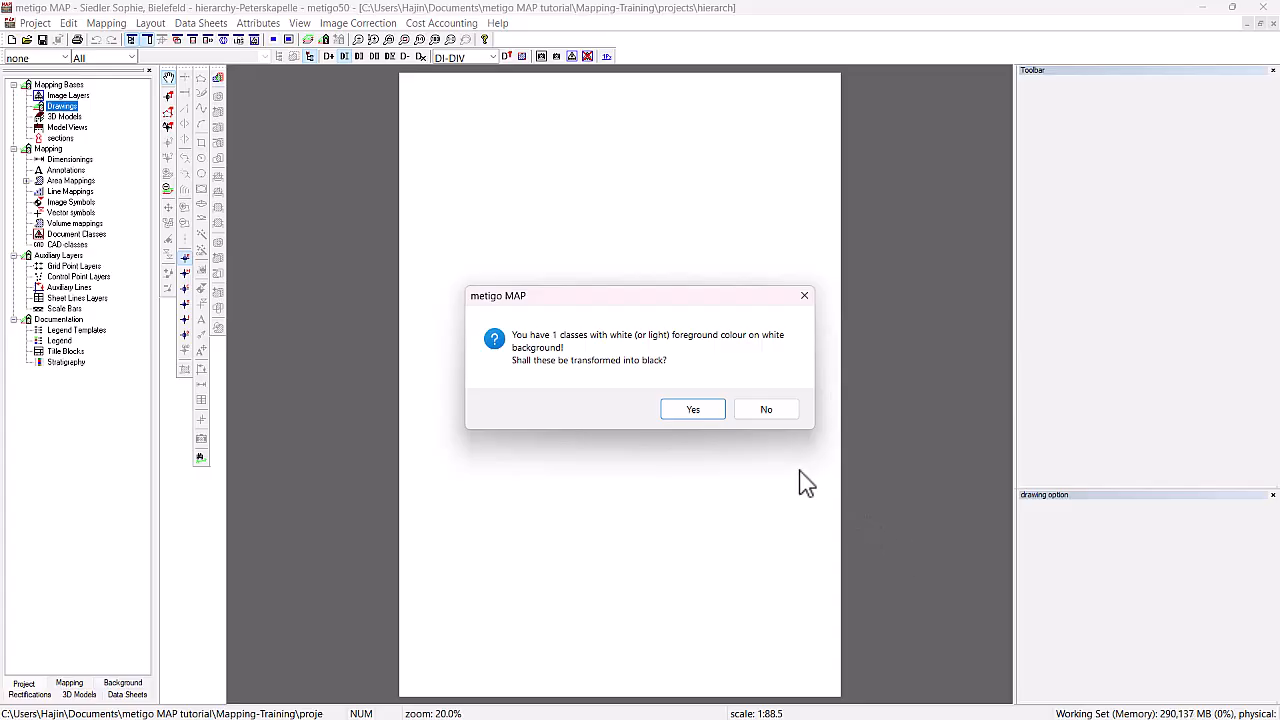
pyautogui.click(693, 410)
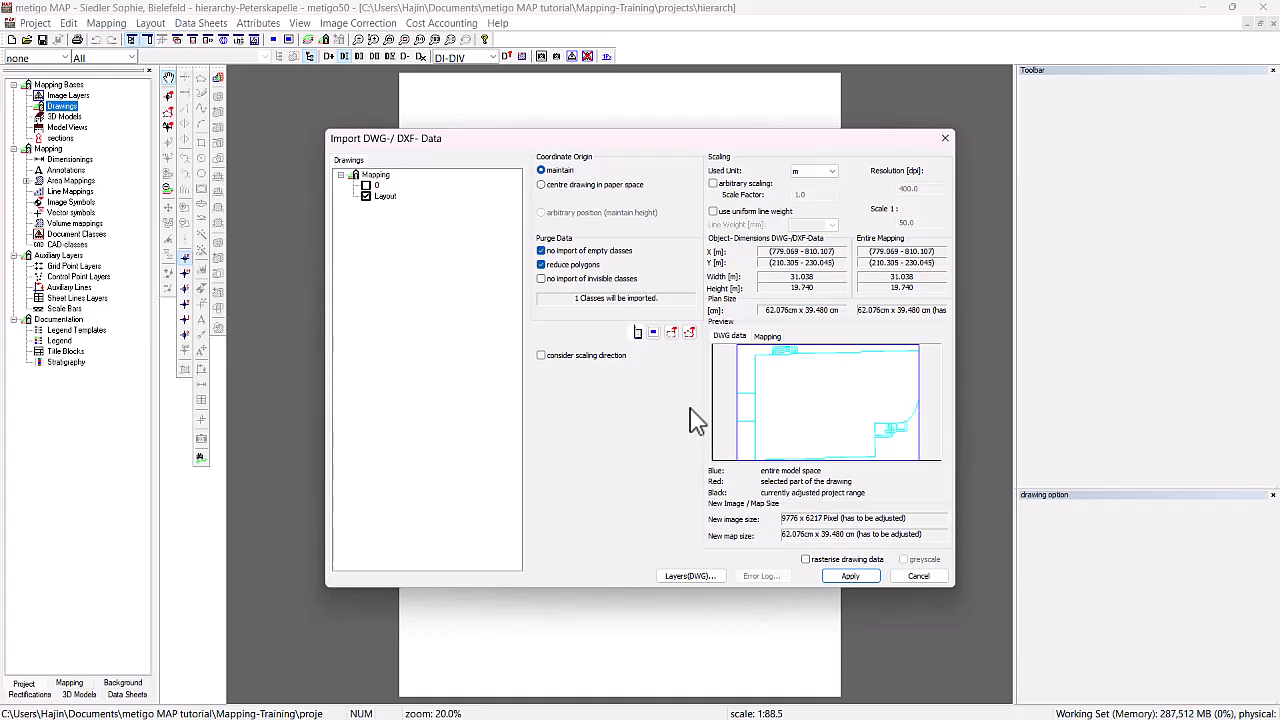
# Import the DWG data with the coordinate origin maintained and metres as unit, adjusting the paper space and assigning the drawing to group All
pyautogui.click(842, 580)
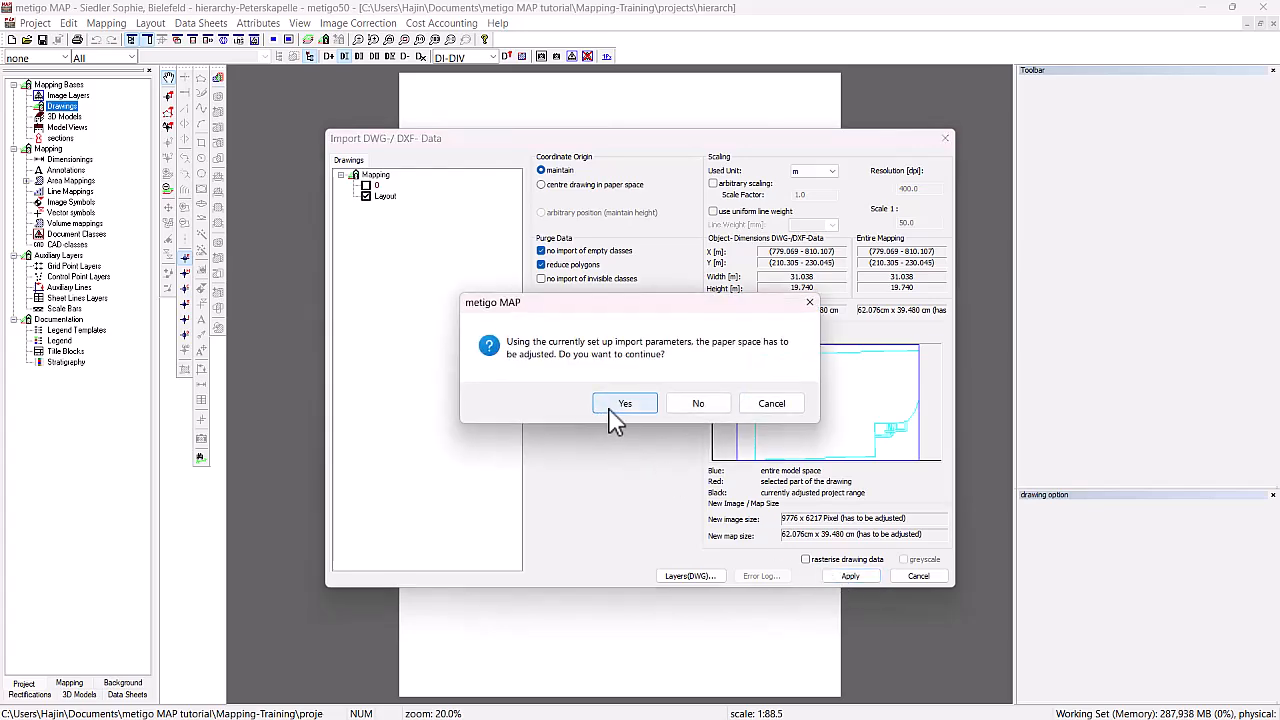
pyautogui.click(605, 408)
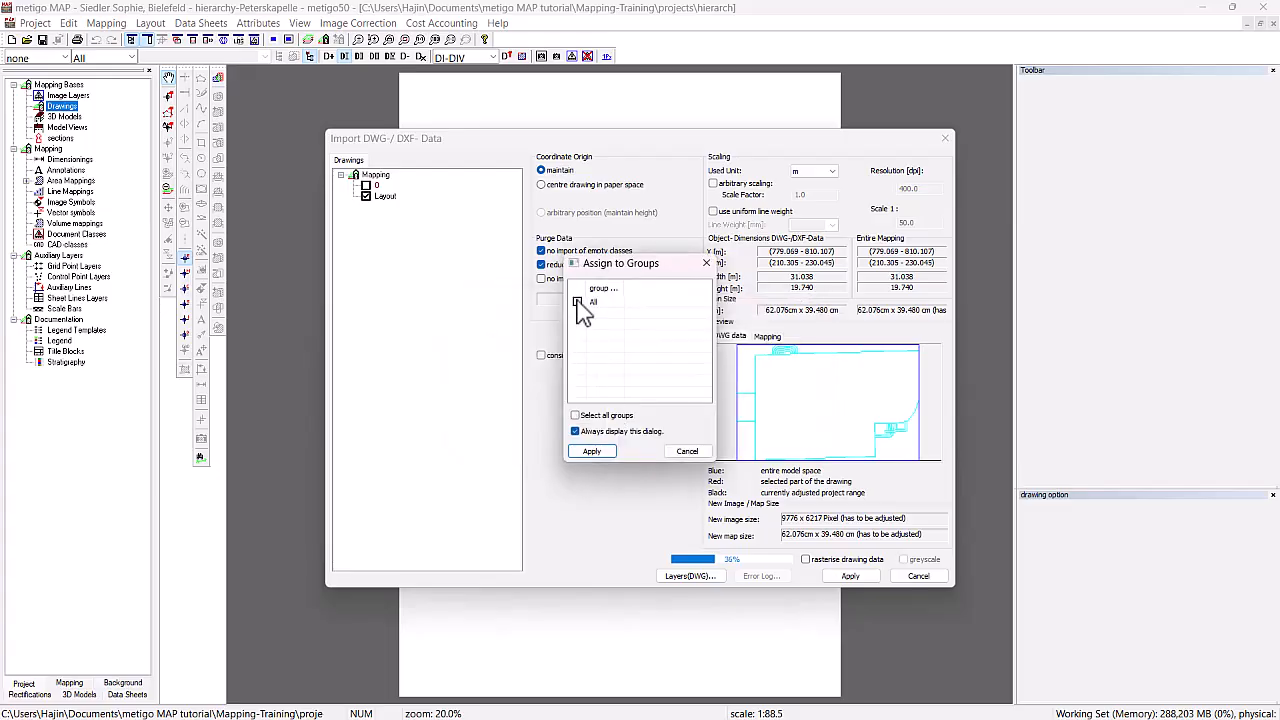
pyautogui.click(588, 303)
pyautogui.click(594, 451)
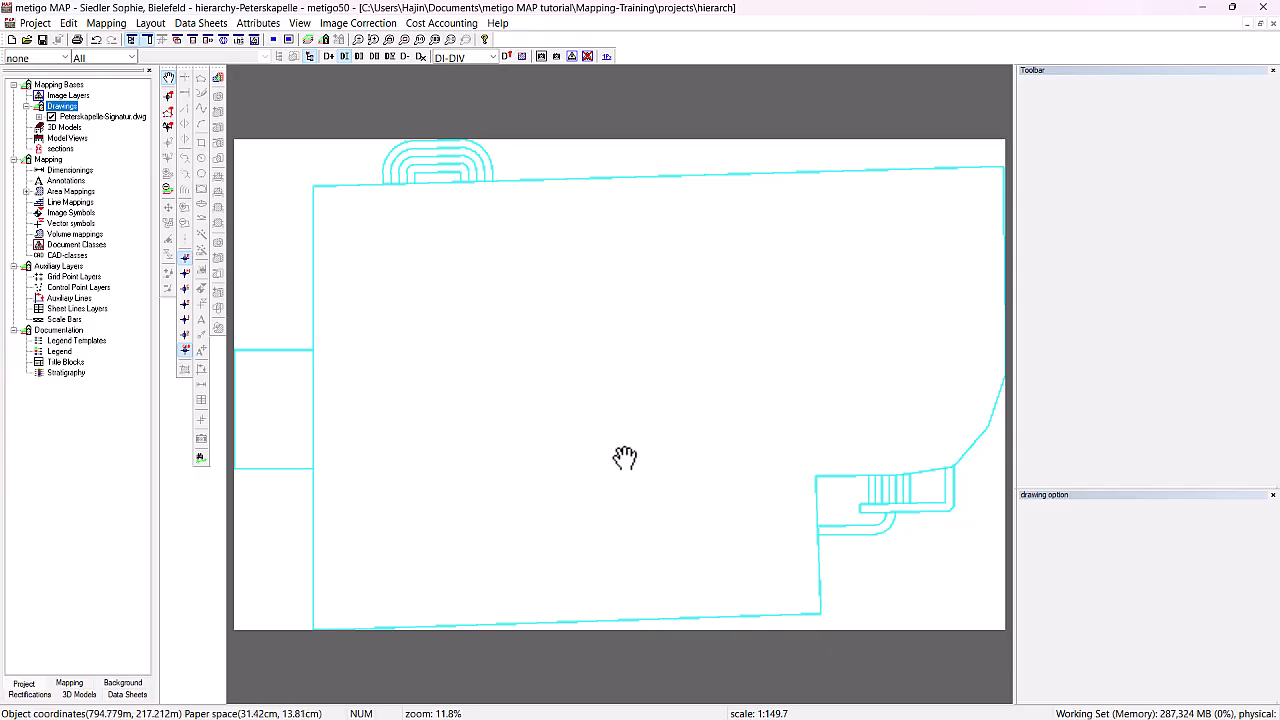
# Show the mapping elements of the Layout class in the Peterskapelle-Signatur.dwg drawing
pyautogui.click(39, 118)
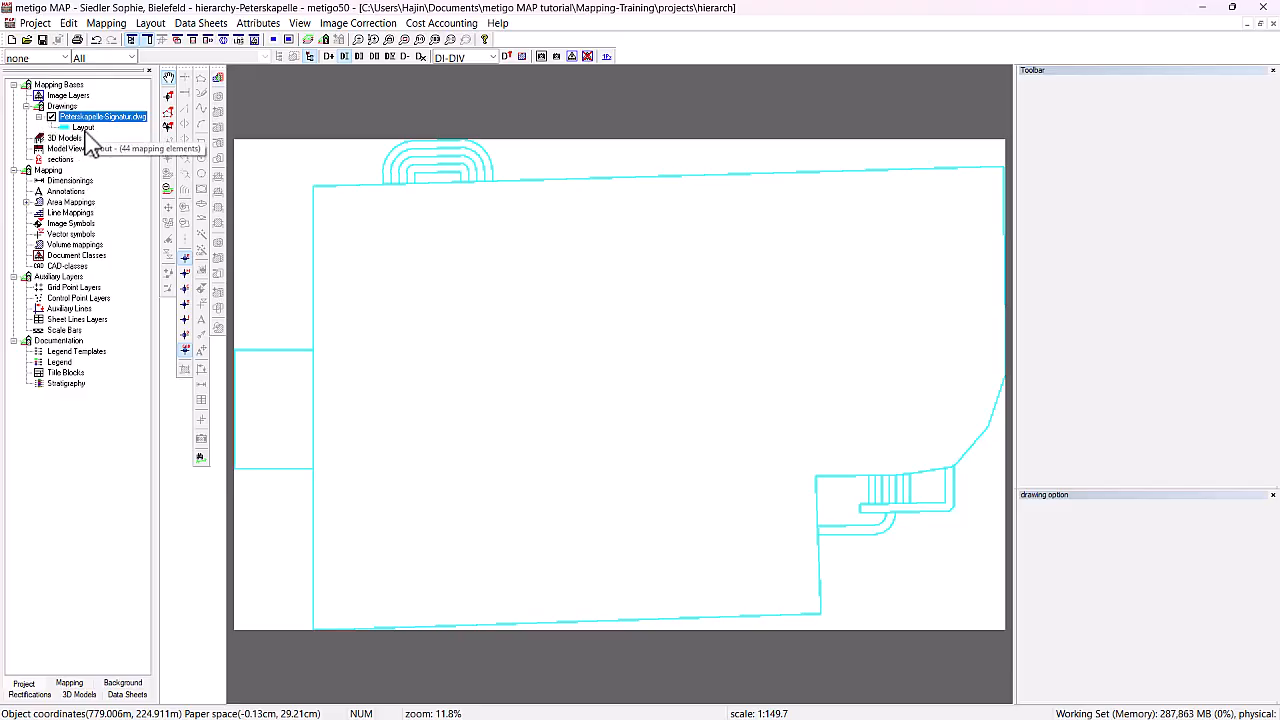
pyautogui.click(85, 128)
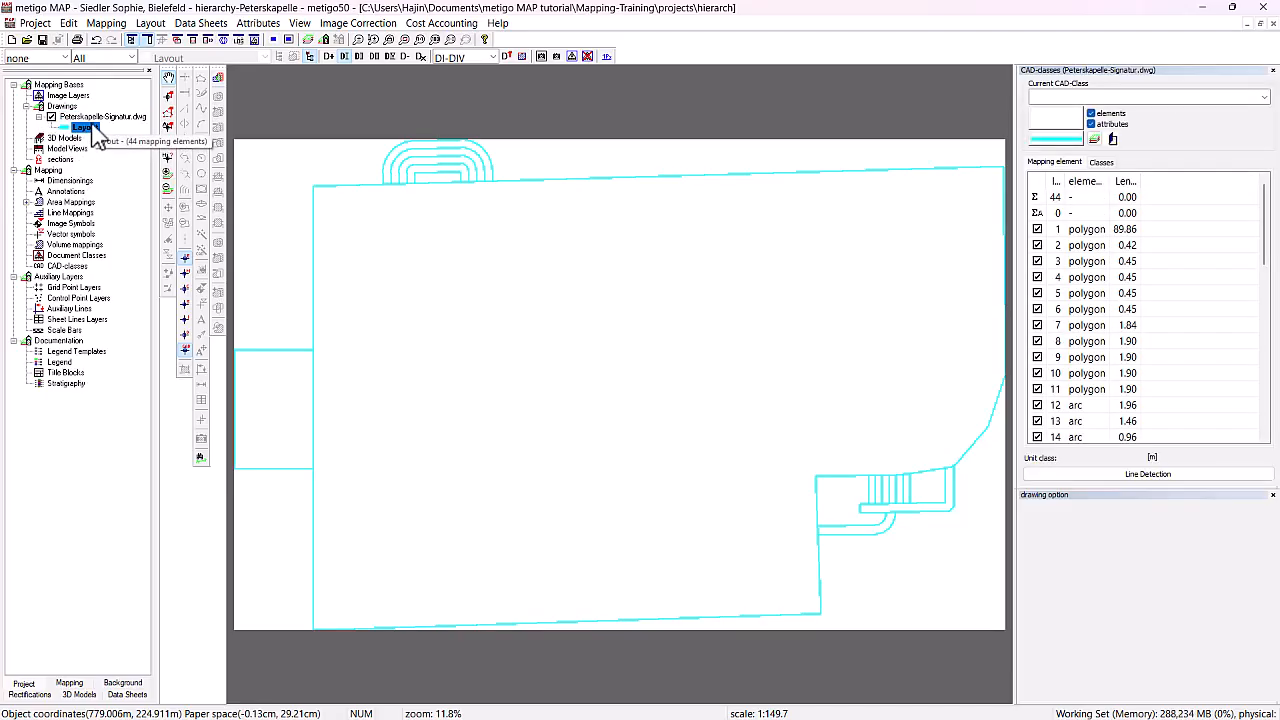
# Give the Layout class of the Peterskapelle-Signatur.dwg drawing black lines with a line weight of 0.5 mm
pyautogui.click(98, 118)
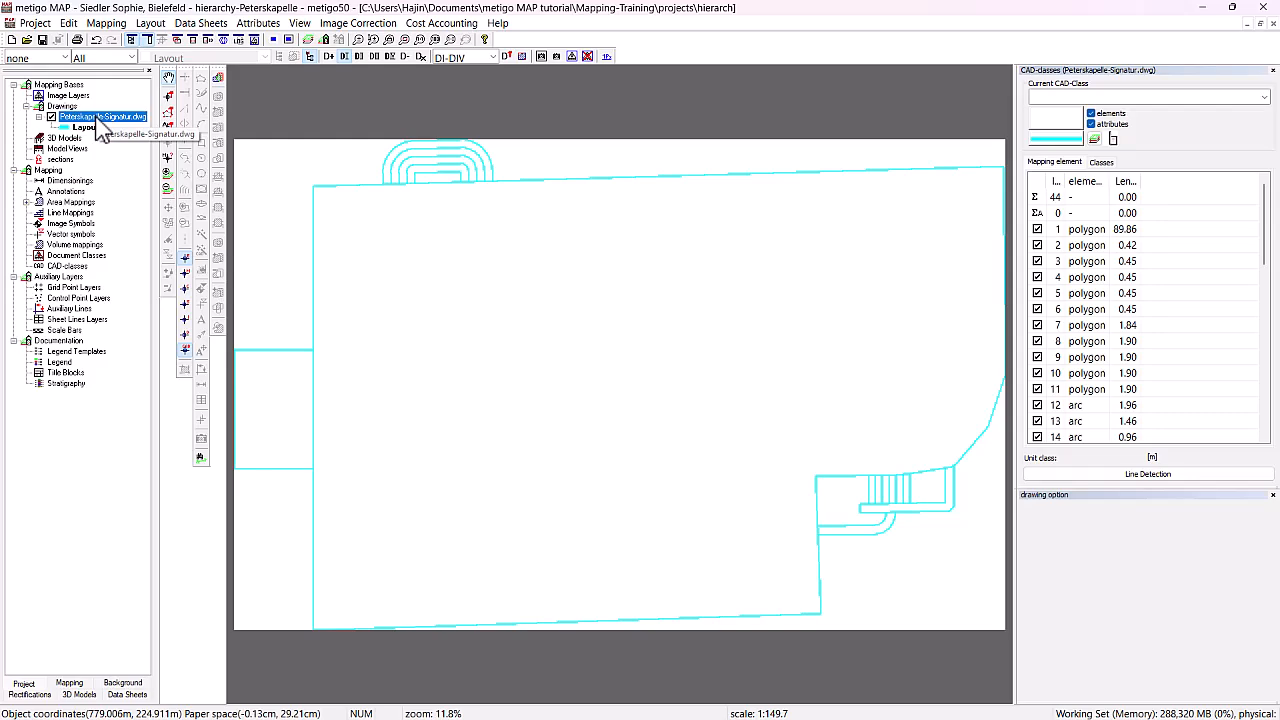
pyautogui.rightClick(100, 124)
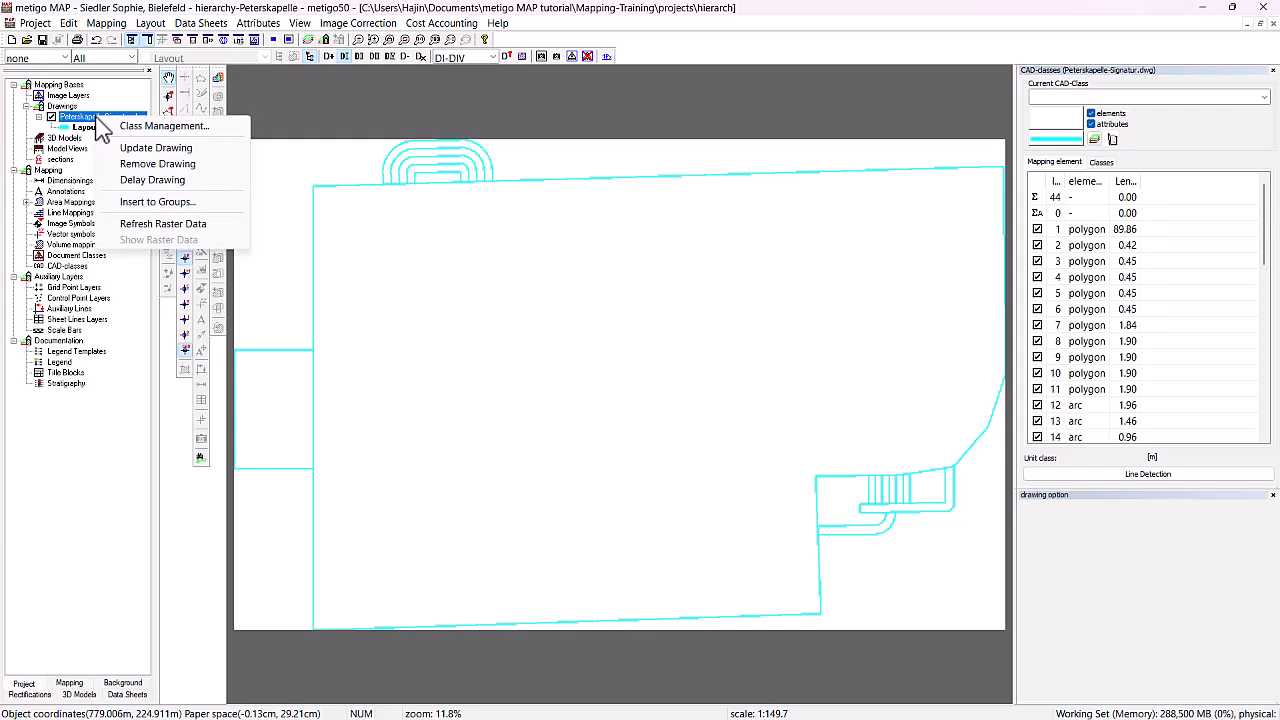
pyautogui.click(124, 125)
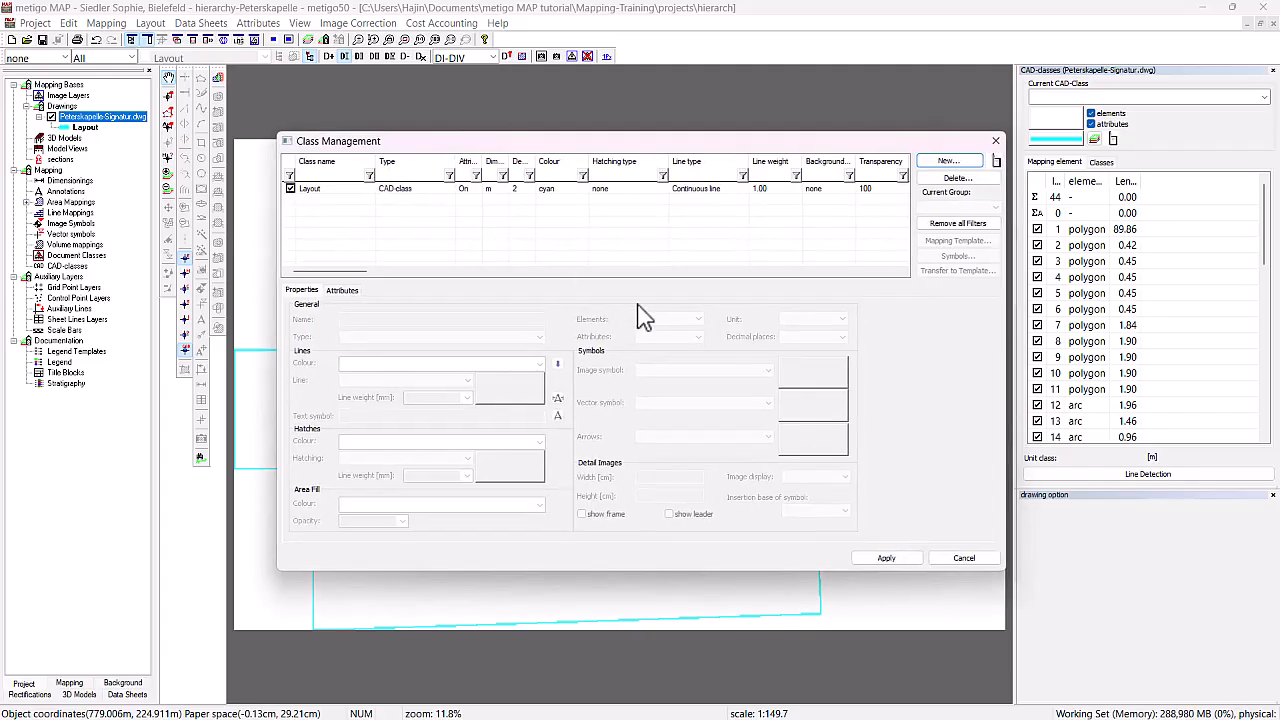
pyautogui.click(343, 189)
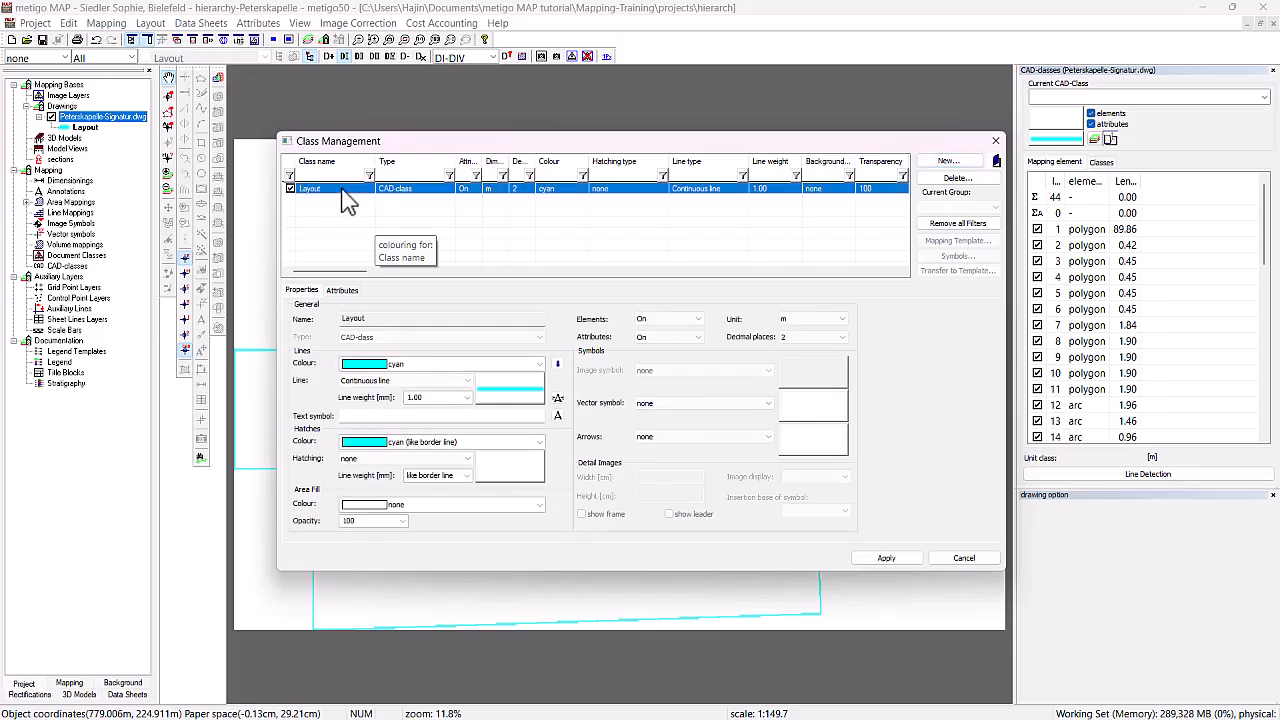
pyautogui.click(540, 365)
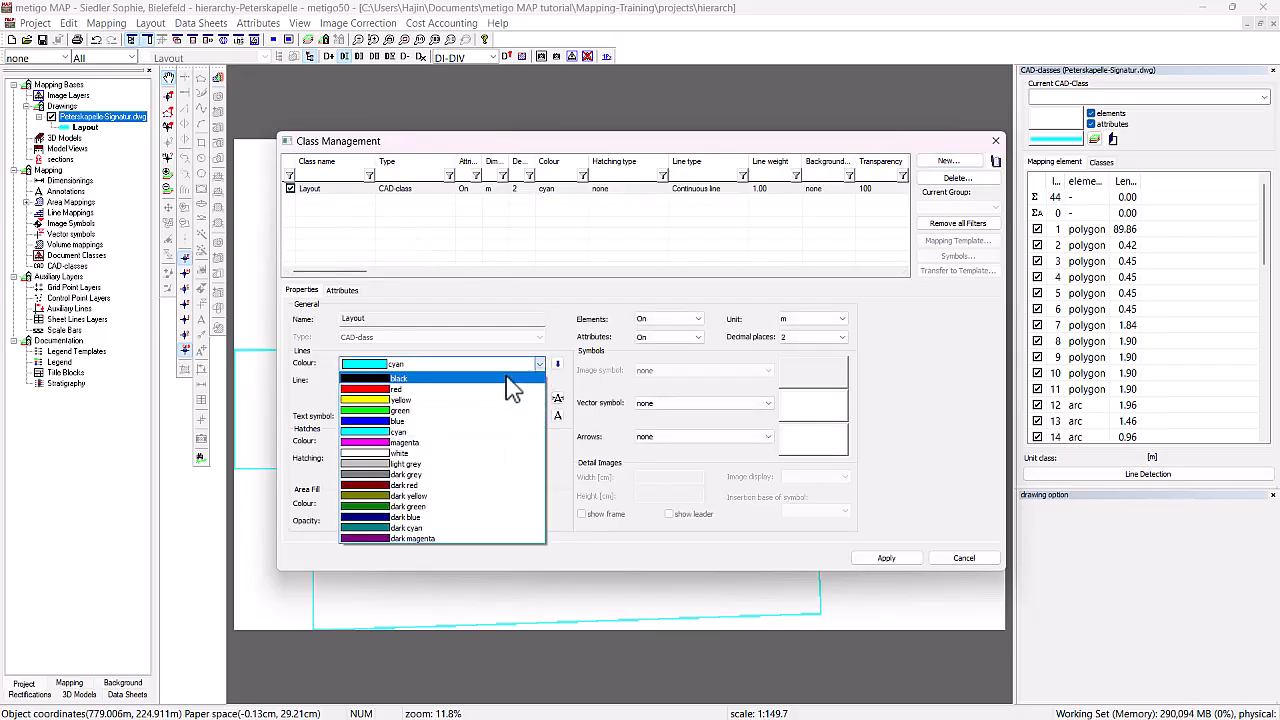
pyautogui.click(507, 378)
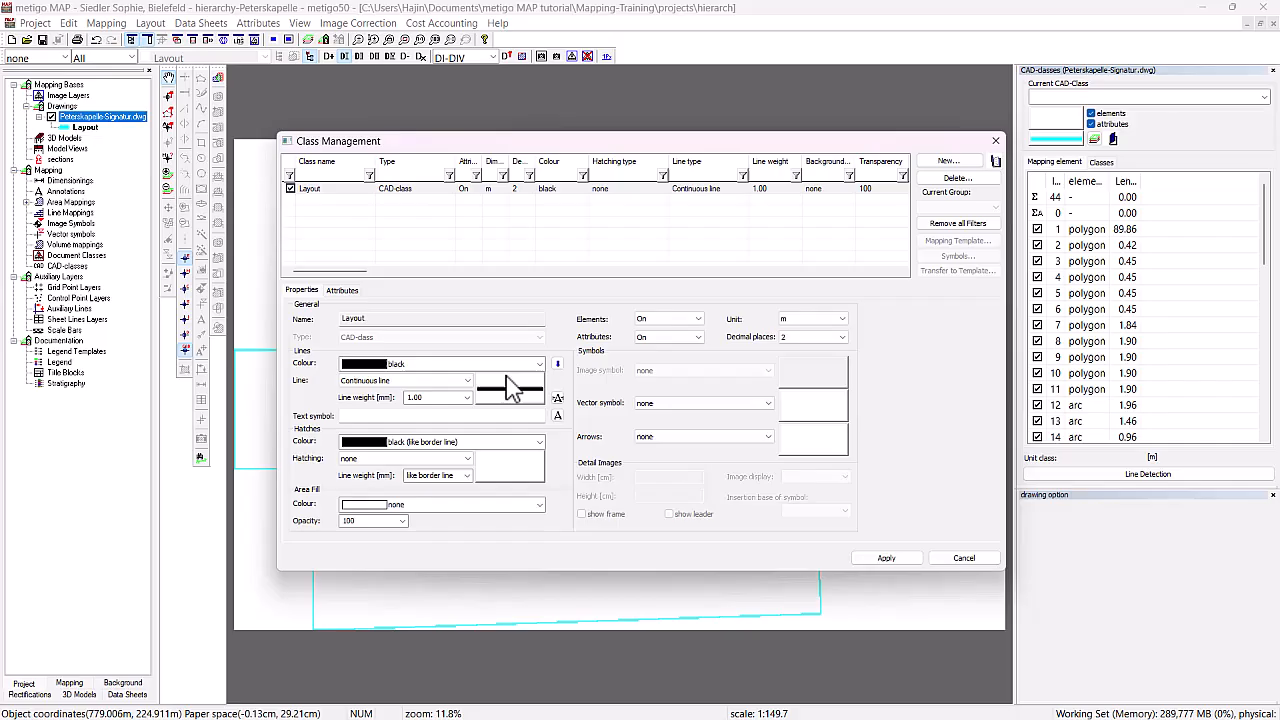
pyautogui.click(430, 397)
pyautogui.write('0.5')
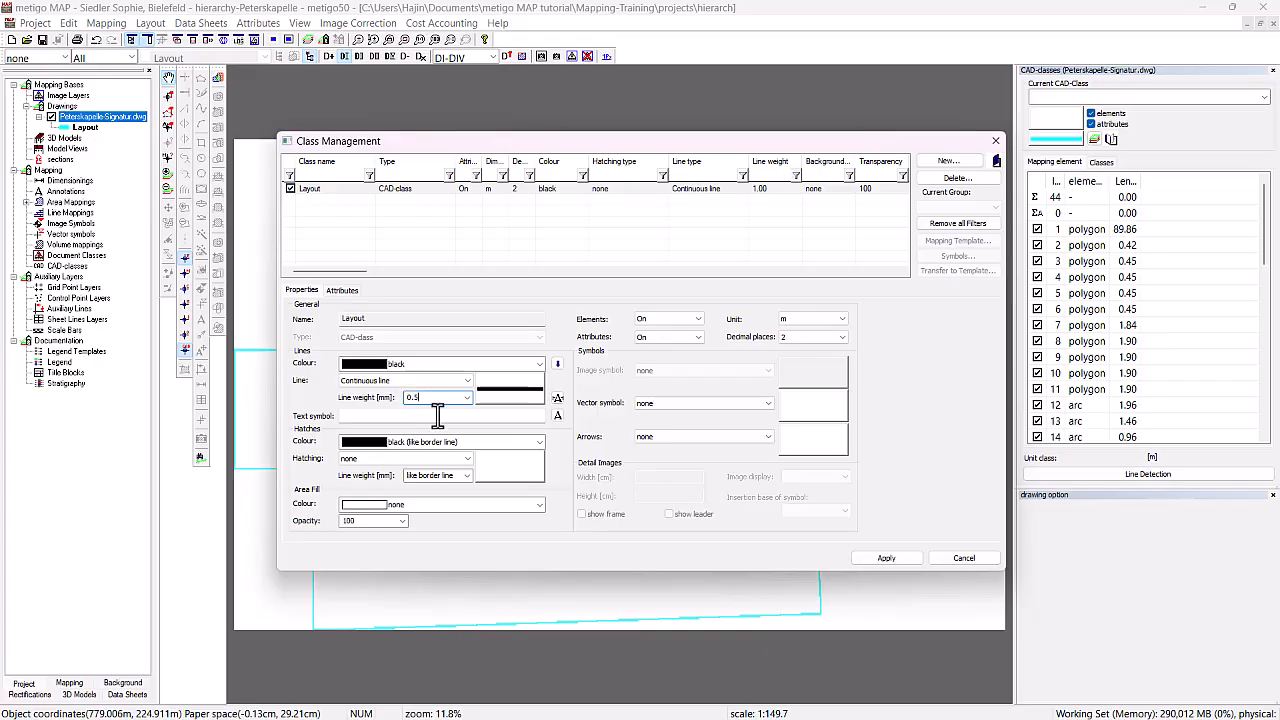
pyautogui.click(876, 558)
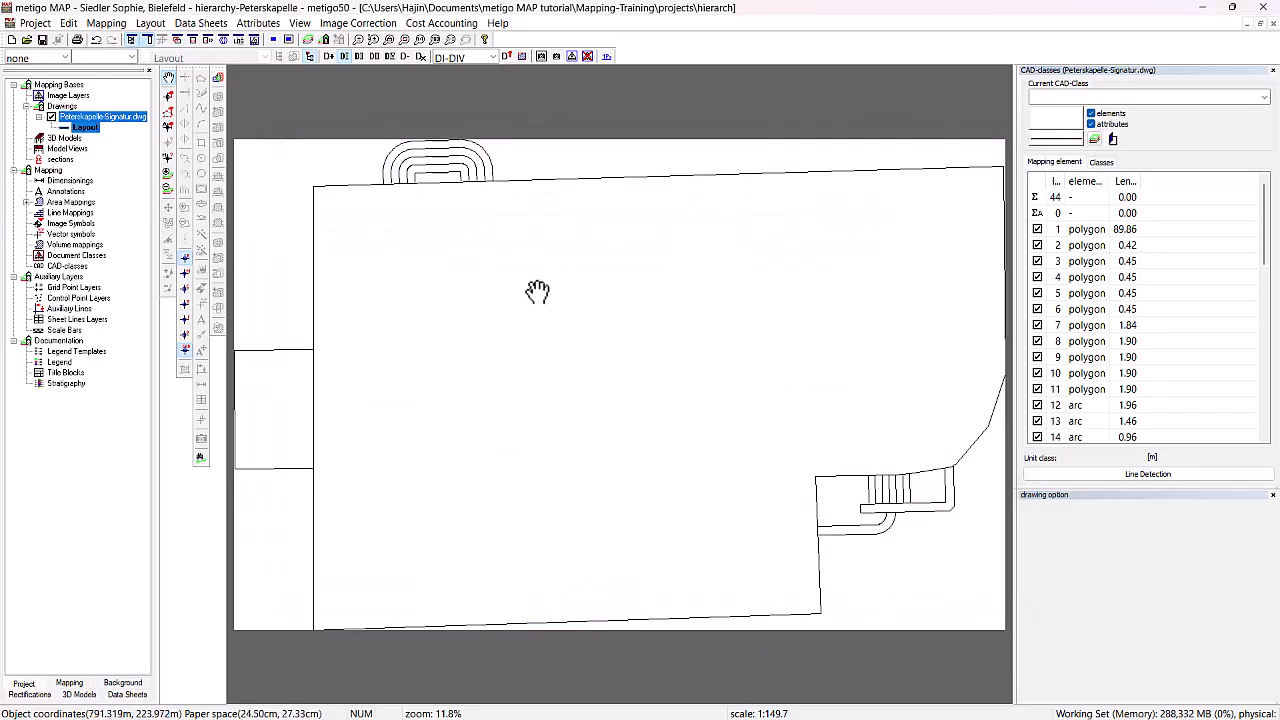
# Set the paper space of the navigation map to the A1 format (84.10 x 59.40 cm)
pyautogui.click(150, 23)
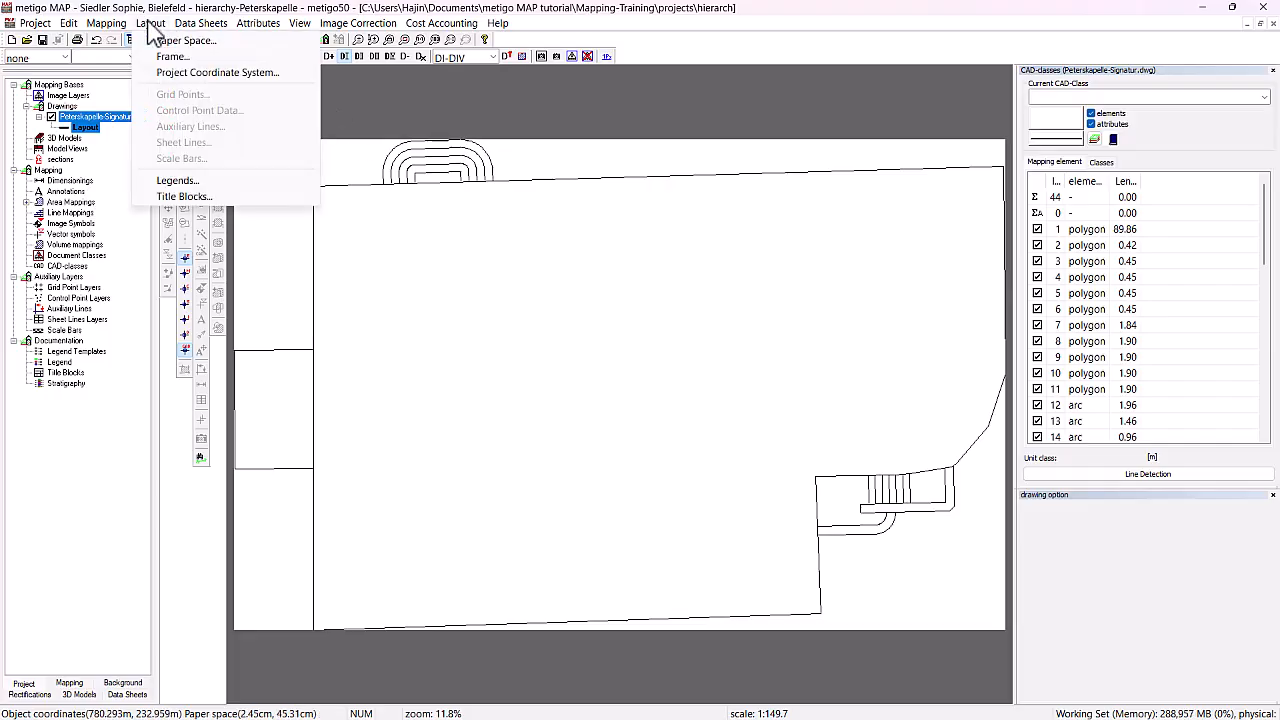
pyautogui.click(172, 42)
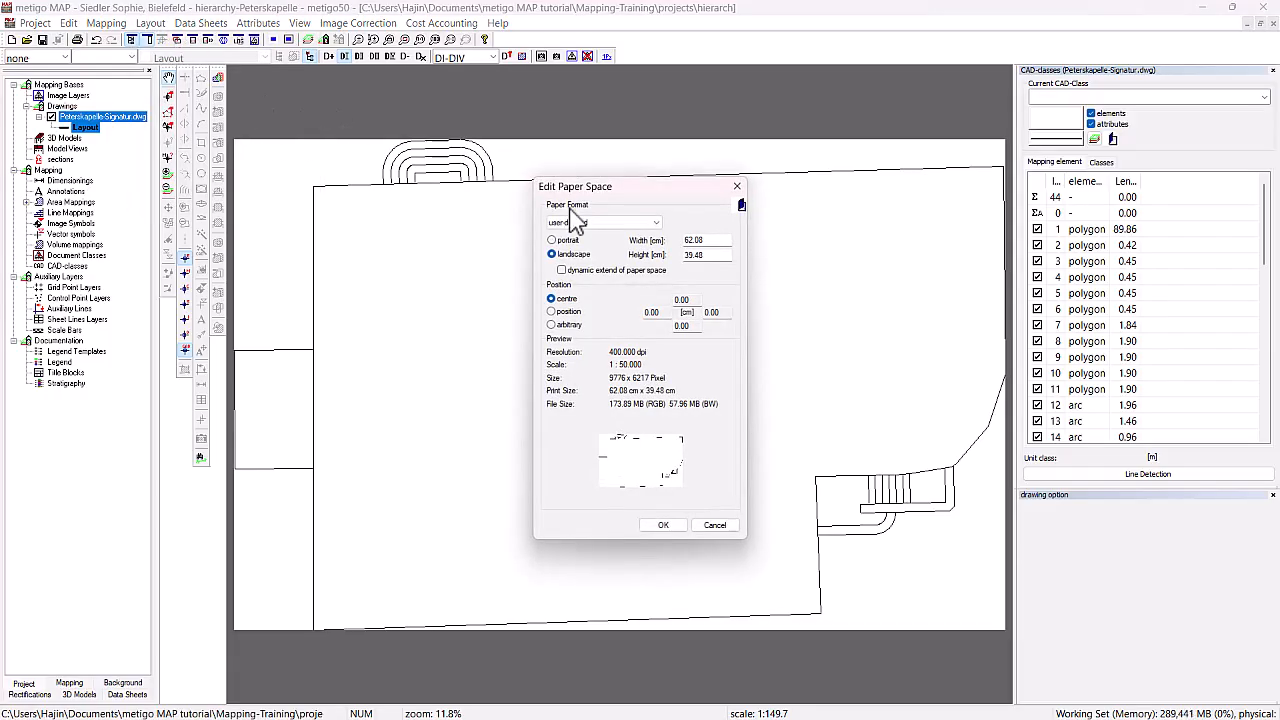
pyautogui.click(598, 223)
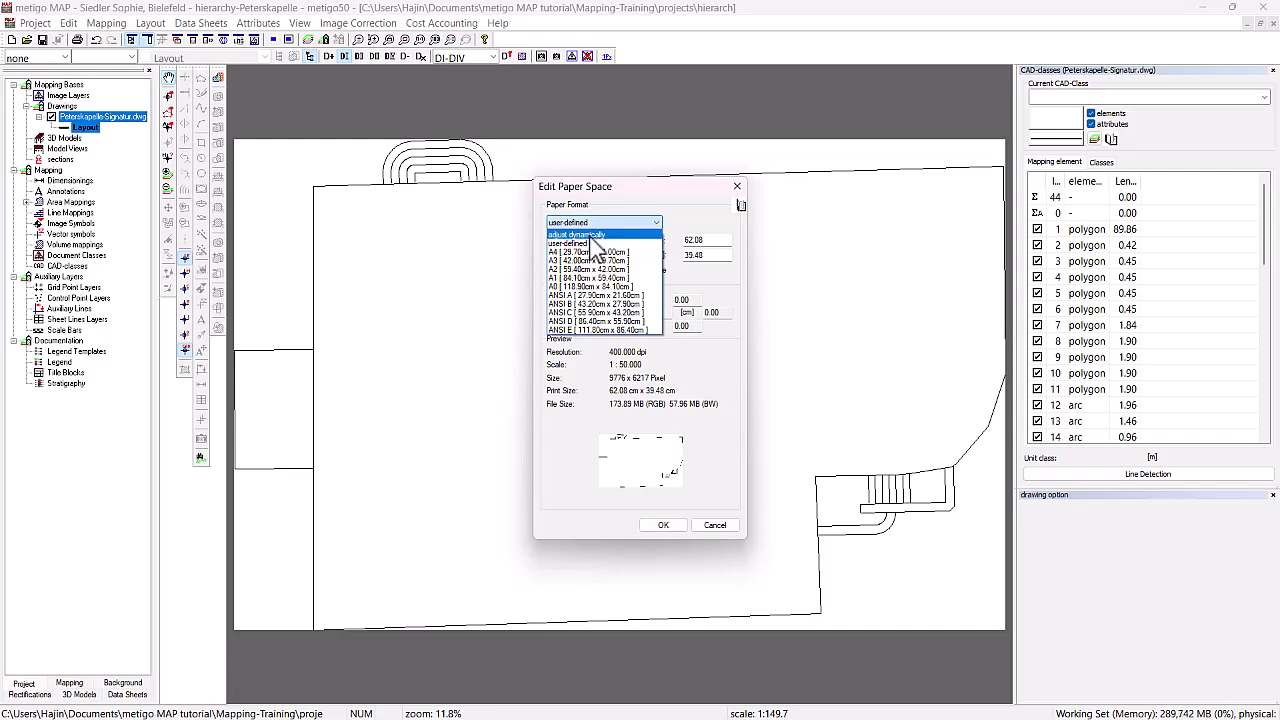
pyautogui.click(566, 278)
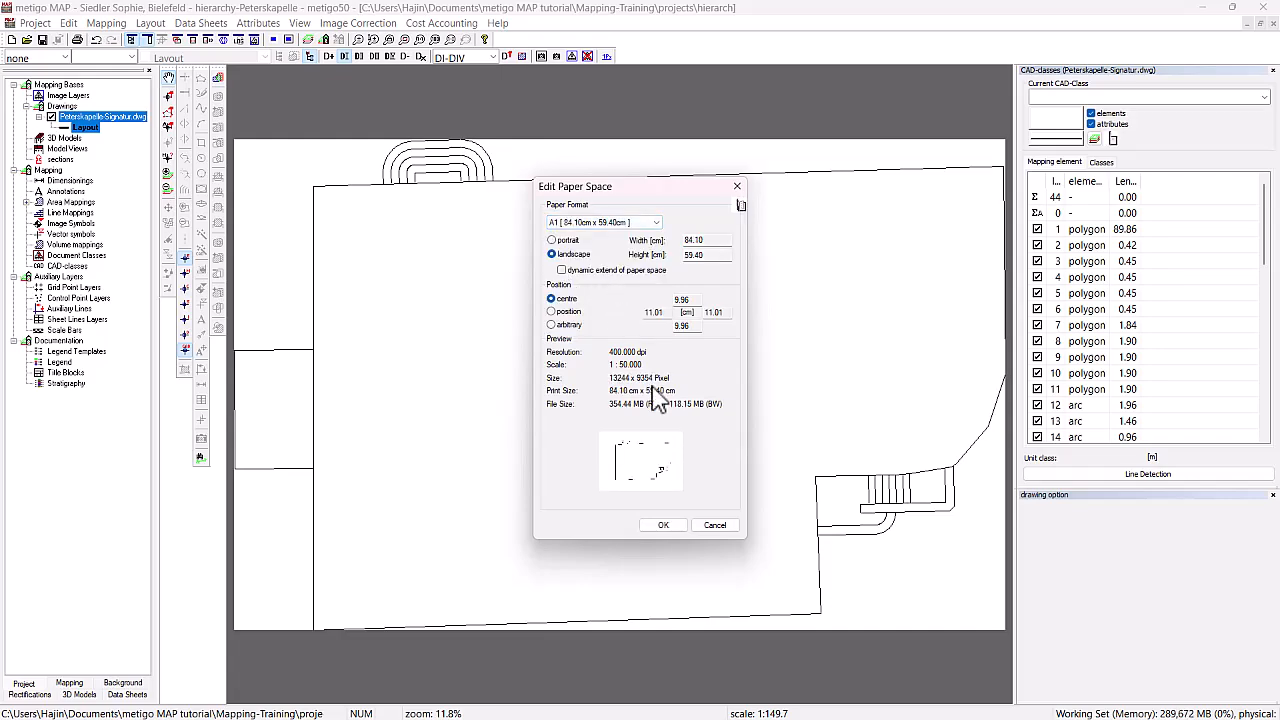
pyautogui.click(660, 527)
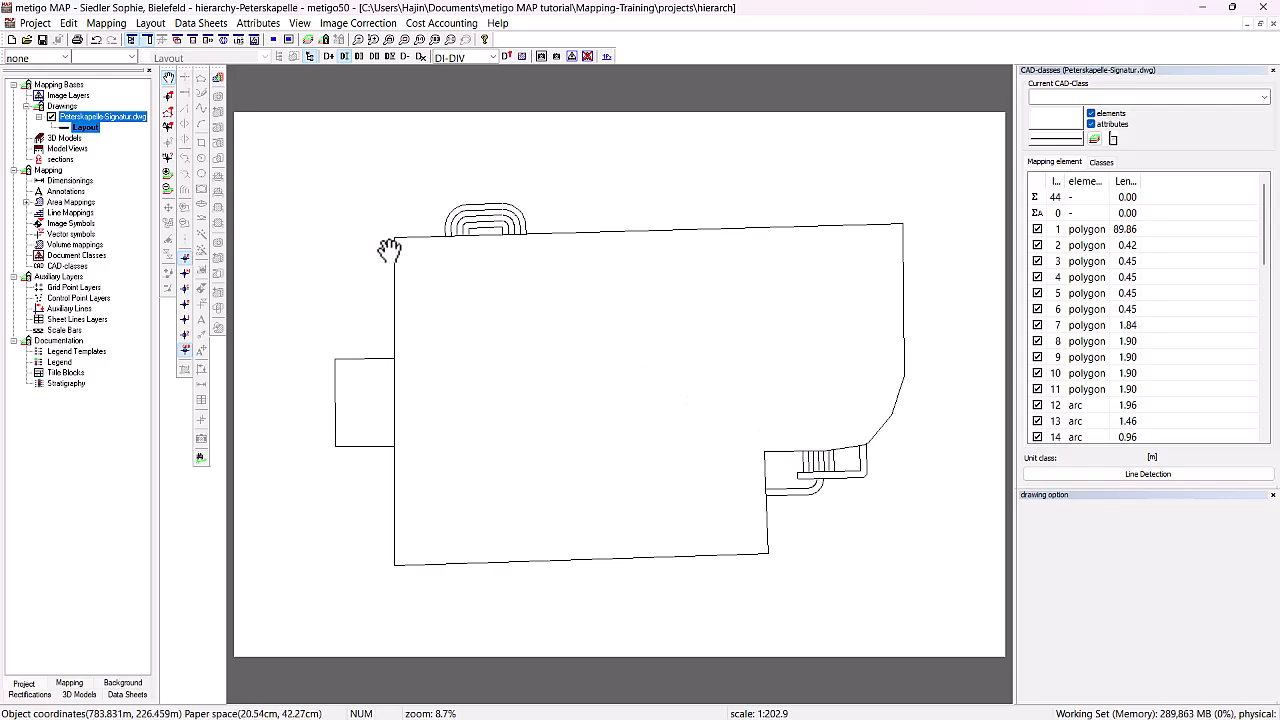
# Change the project scale to 1:250 in the project settings and apply it
pyautogui.click(35, 23)
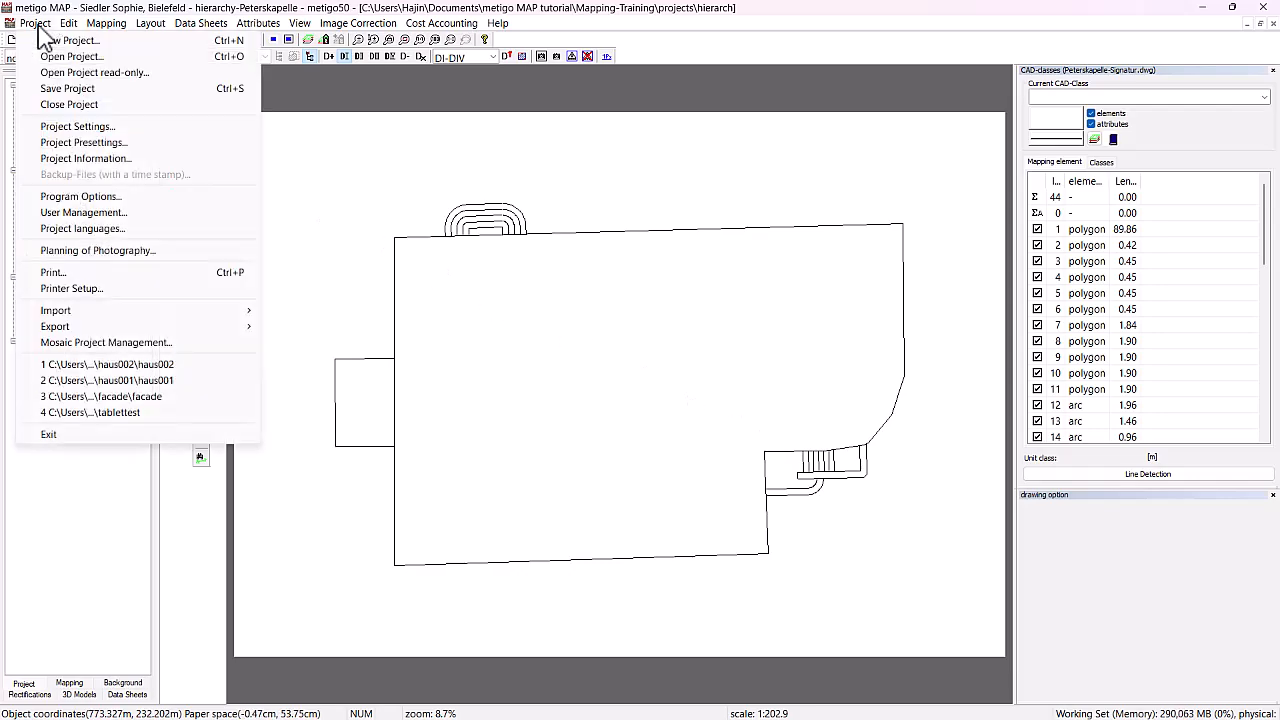
pyautogui.click(88, 127)
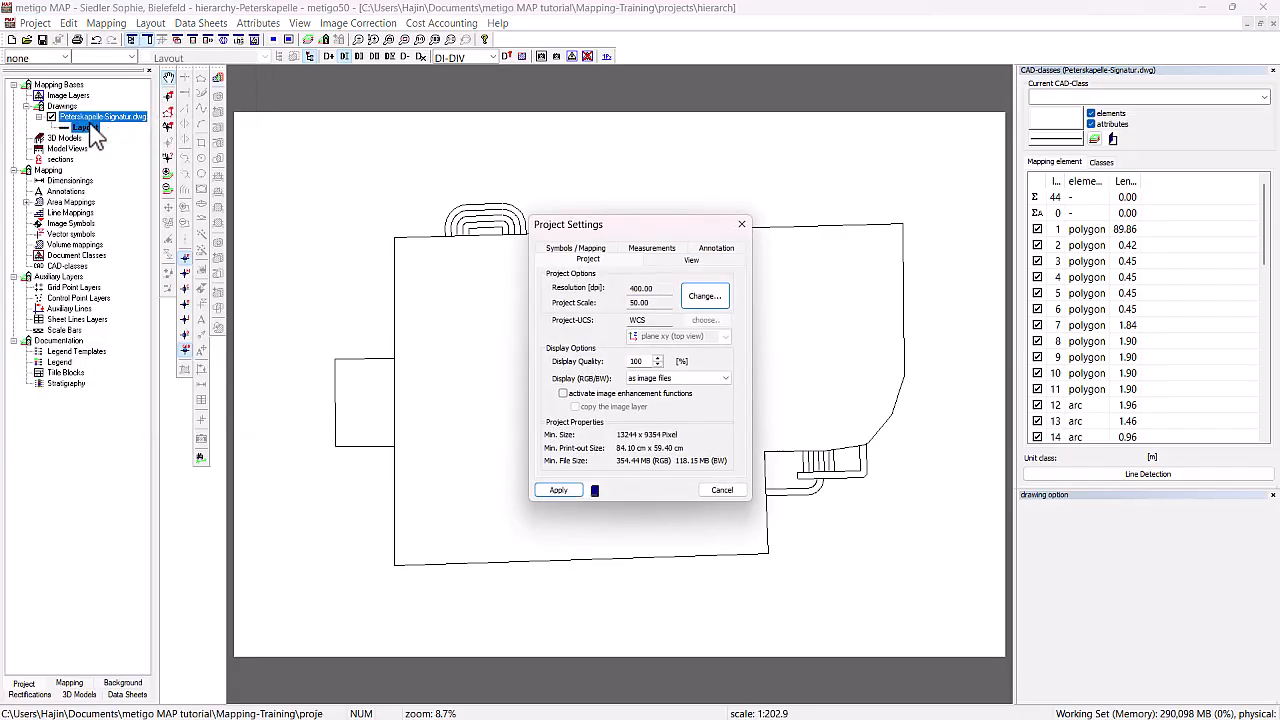
pyautogui.click(704, 300)
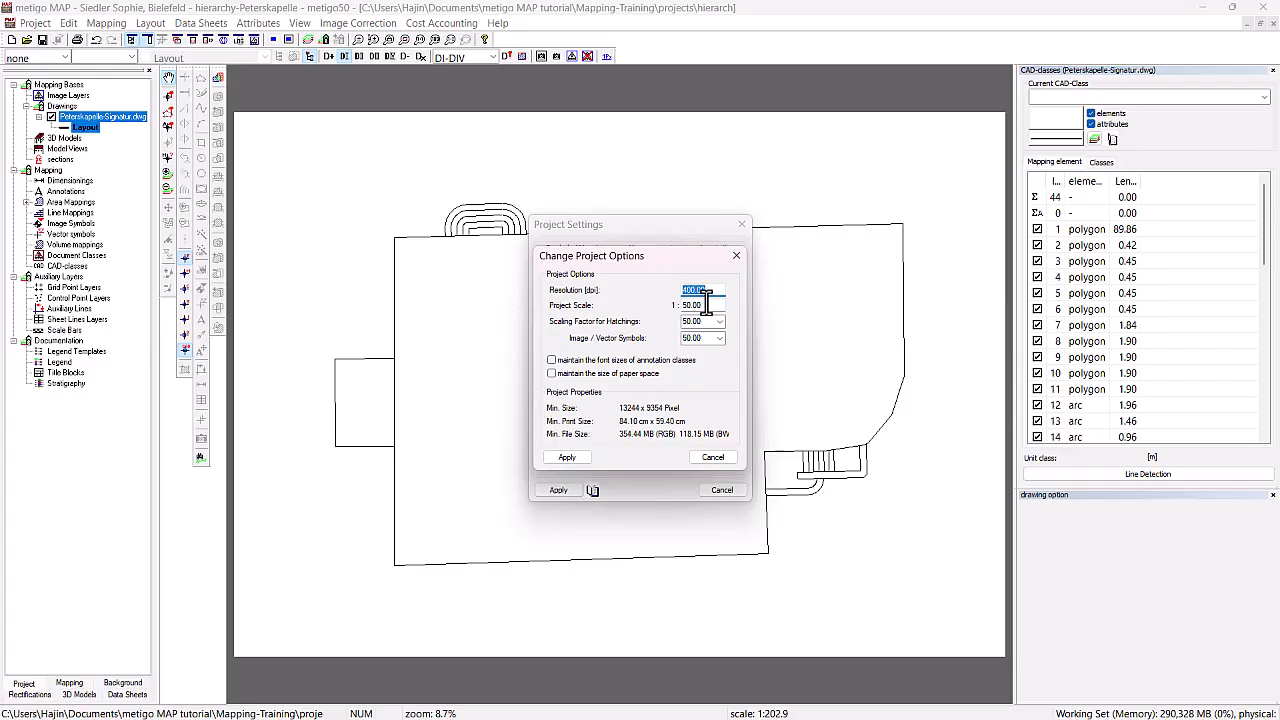
pyautogui.press('Tab')
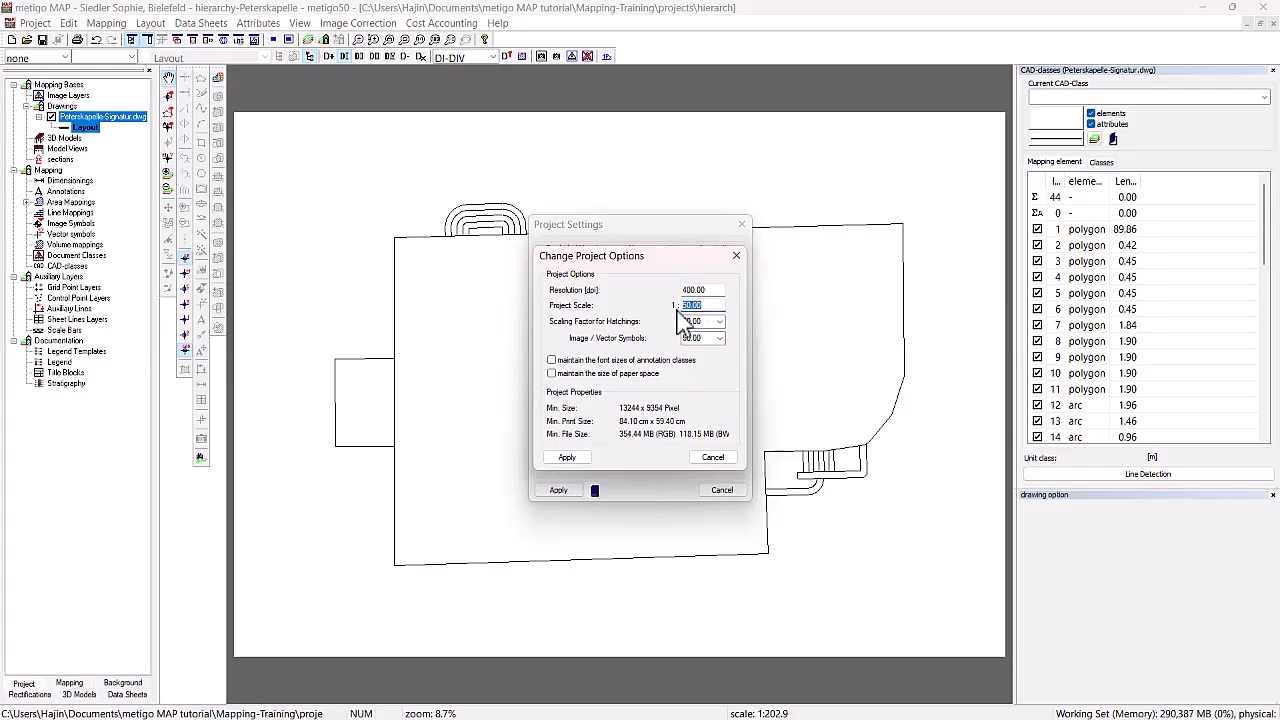
pyautogui.write('250')
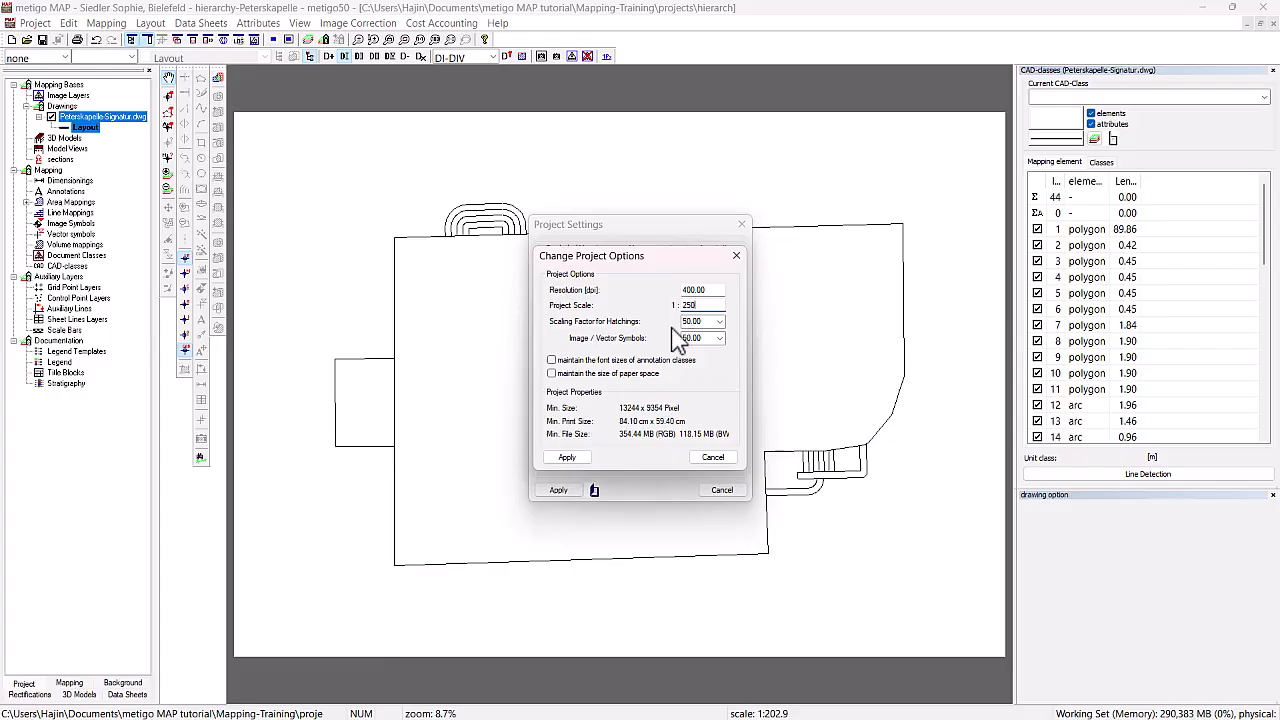
pyautogui.click(567, 457)
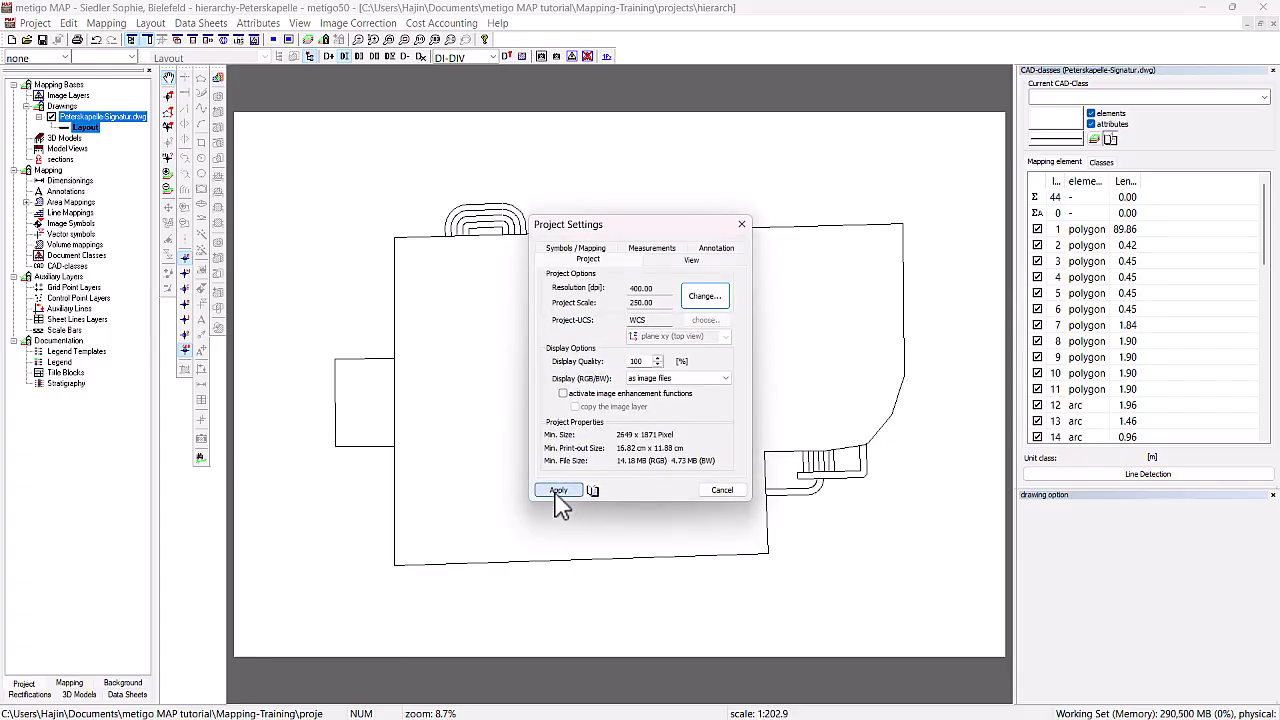
pyautogui.click(560, 489)
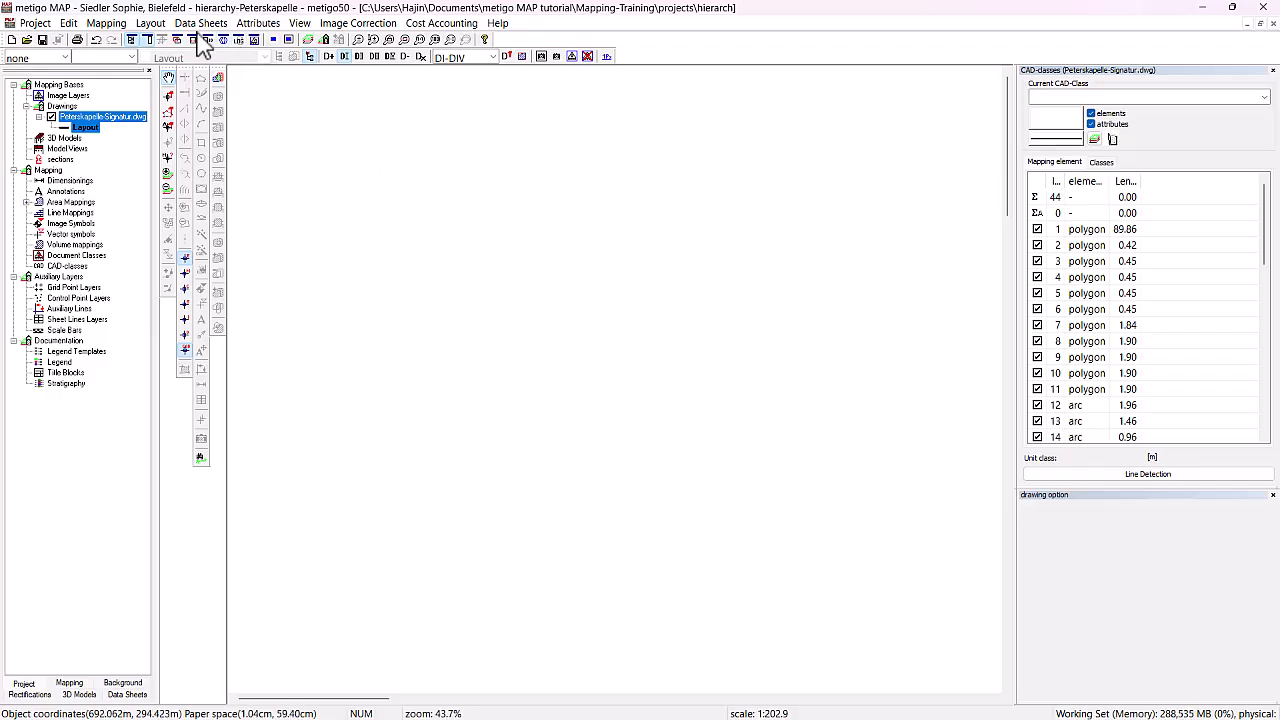
# Set the paper space of the navigation map to the A3 format (42.00 x 29.70 cm)
pyautogui.click(150, 23)
pyautogui.click(176, 41)
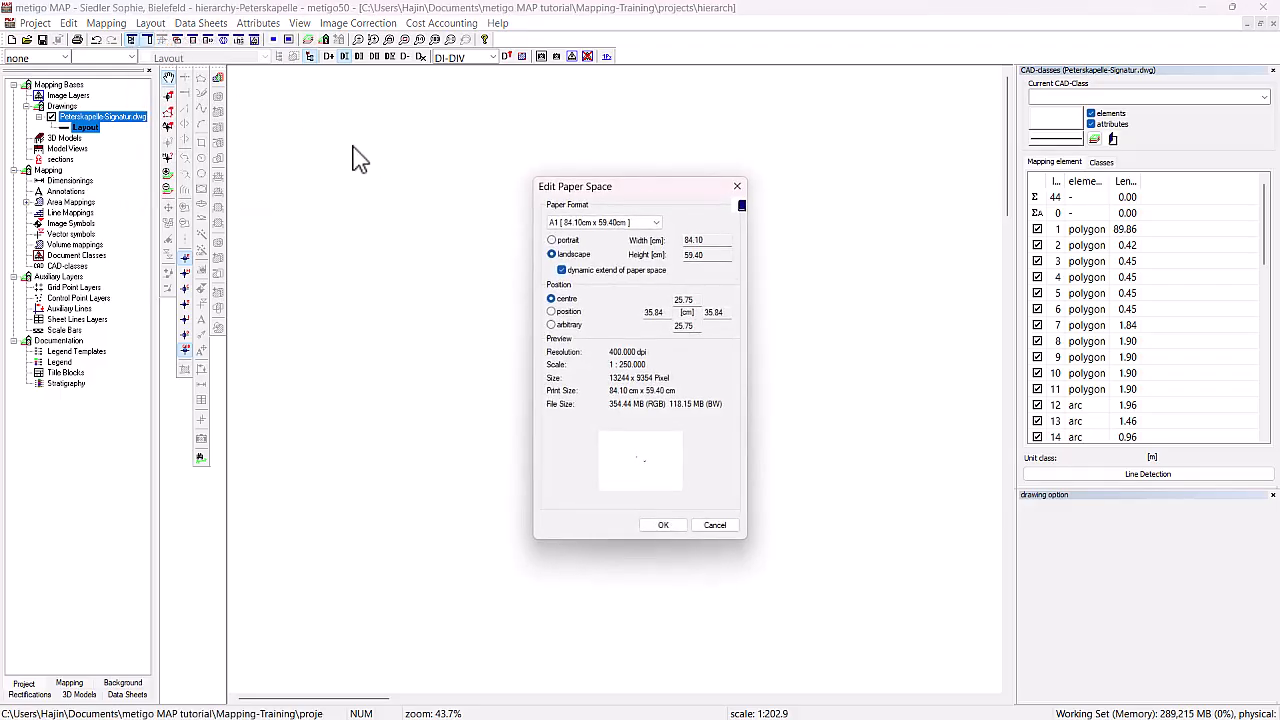
pyautogui.click(655, 222)
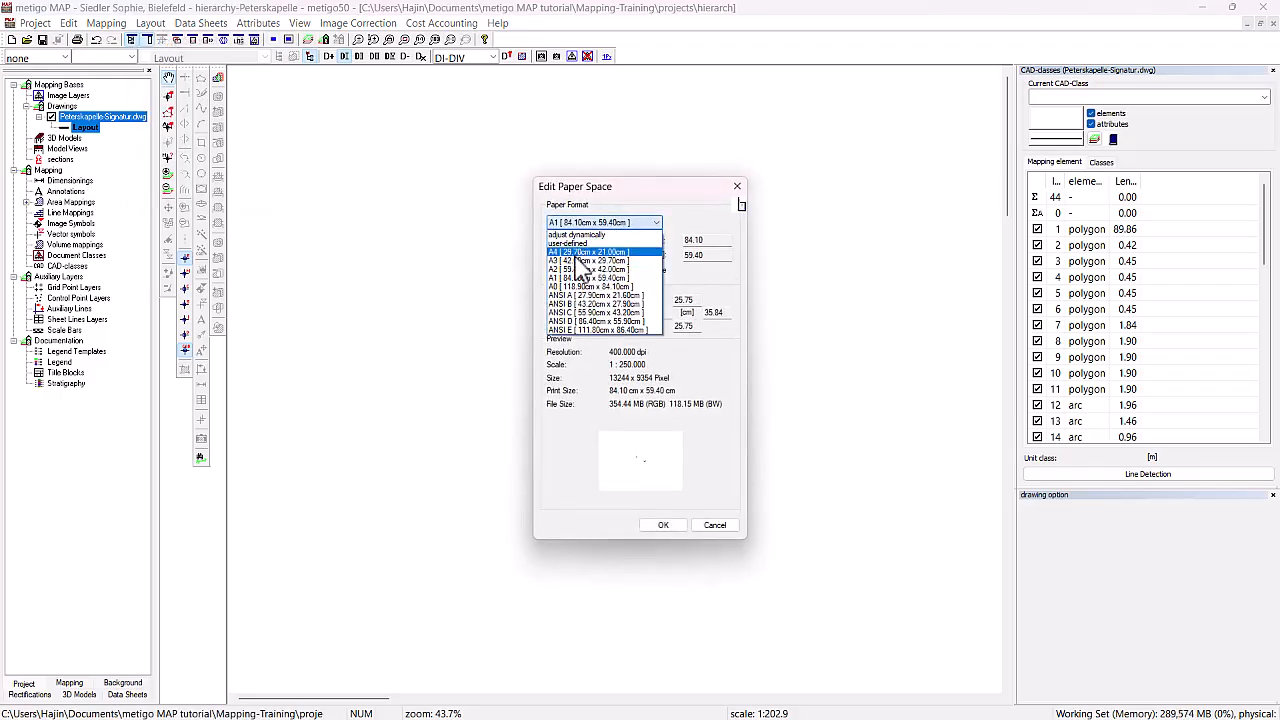
pyautogui.click(590, 260)
pyautogui.click(573, 259)
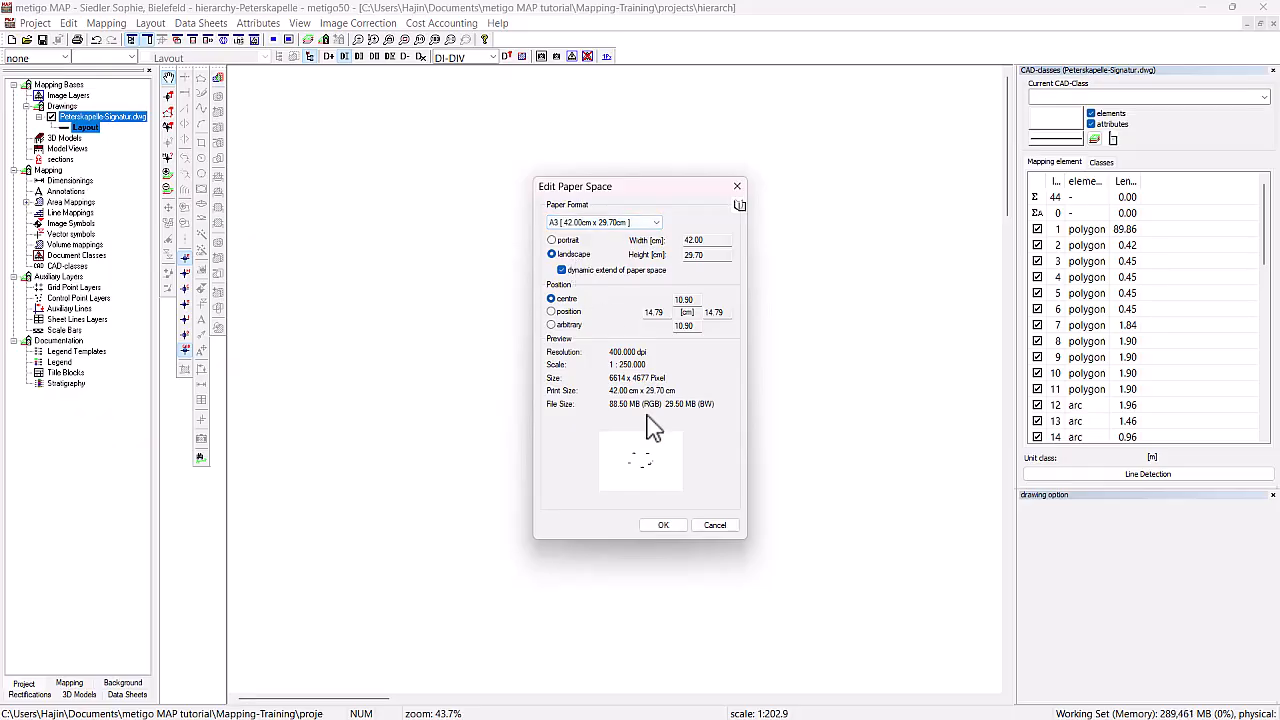
pyautogui.click(663, 525)
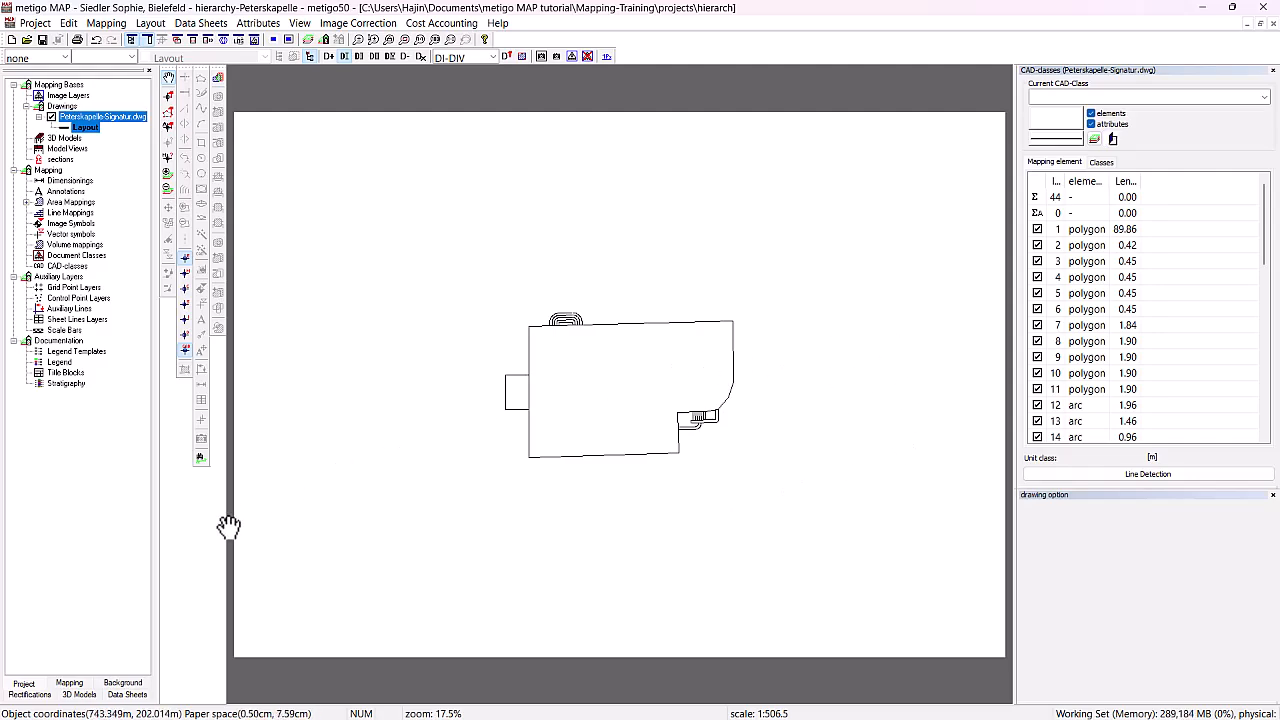
# Draw a narrow rectangle in the Peterskapelle_Facade North class along the entire upper edge of the floor plan
pyautogui.click(62, 682)
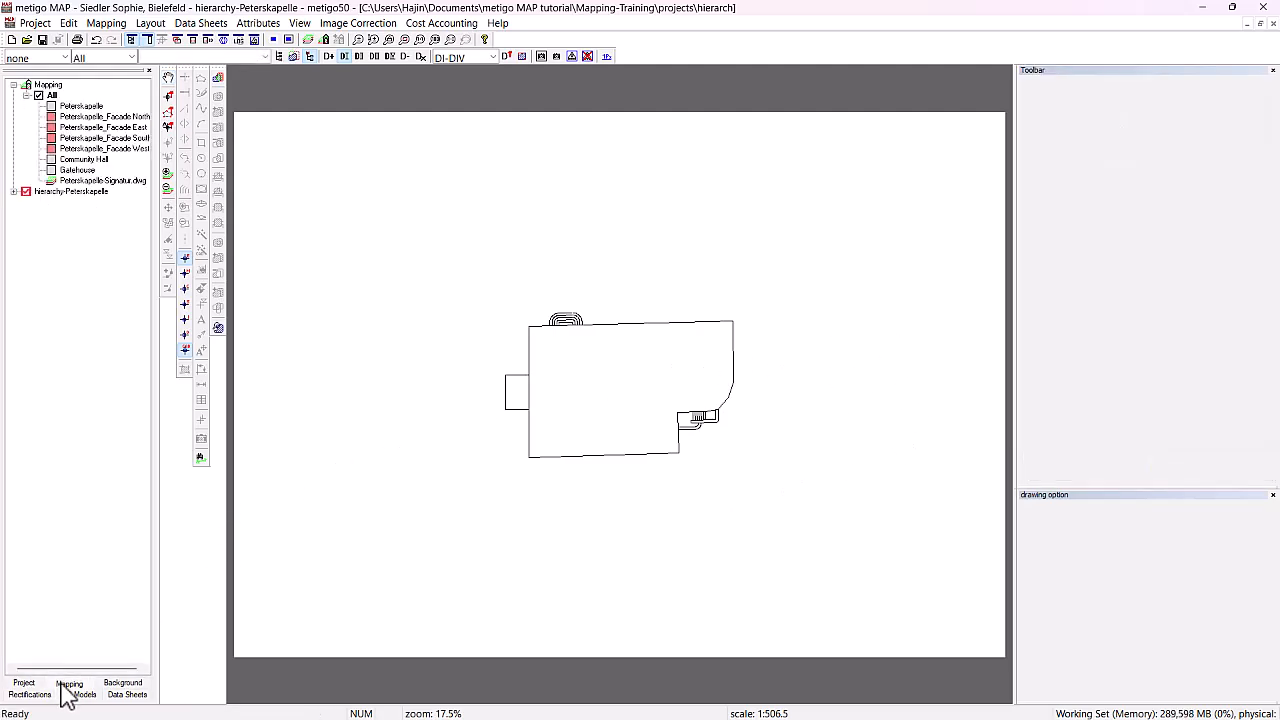
pyautogui.click(118, 128)
pyautogui.click(112, 116)
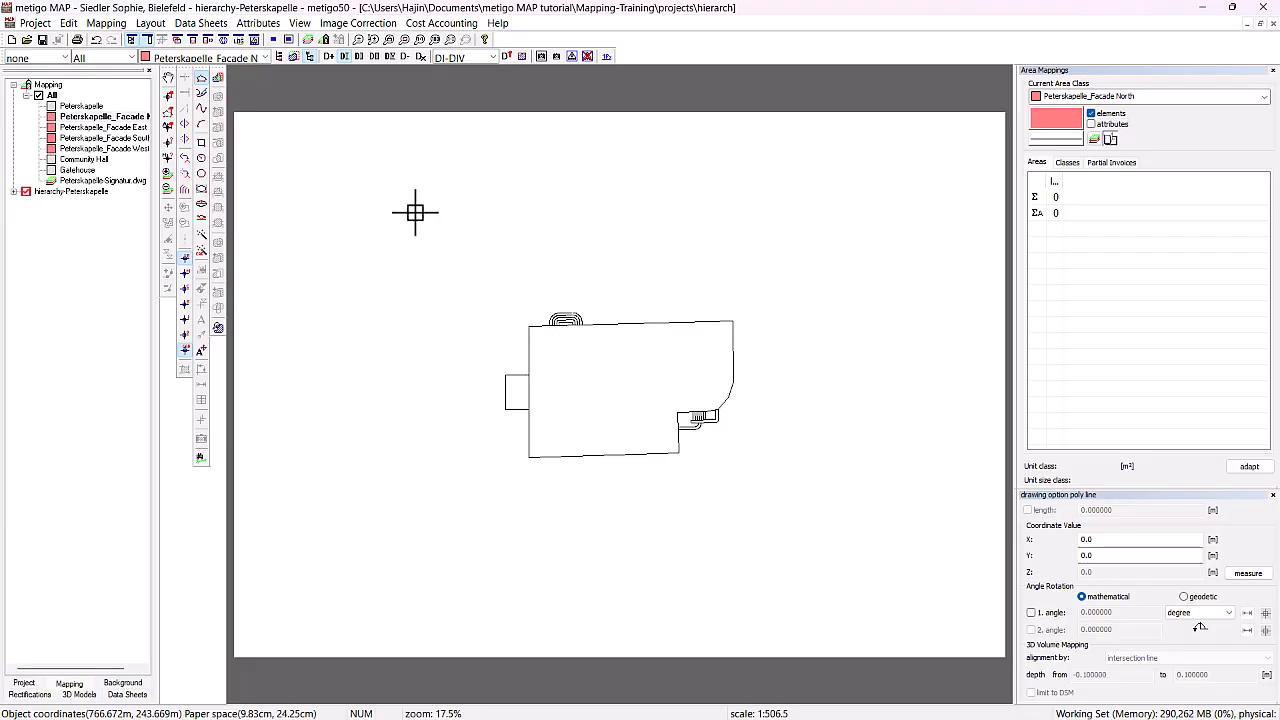
pyautogui.click(201, 142)
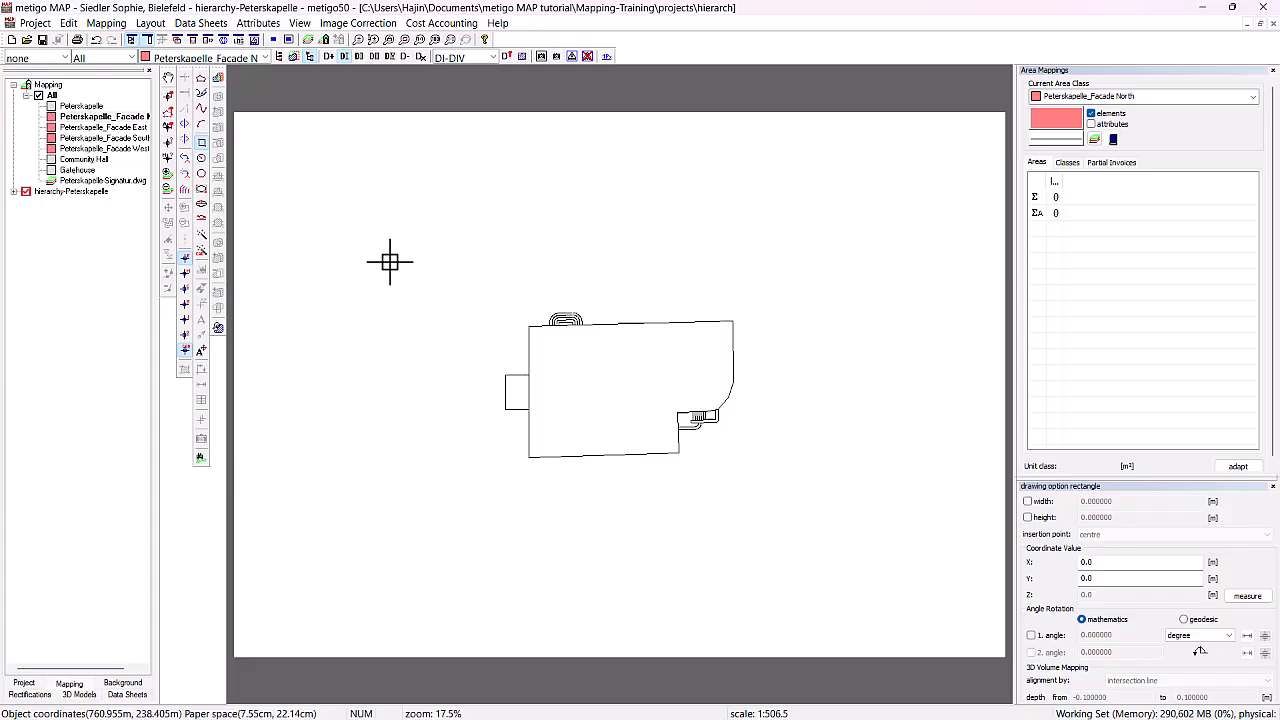
pyautogui.click(535, 316)
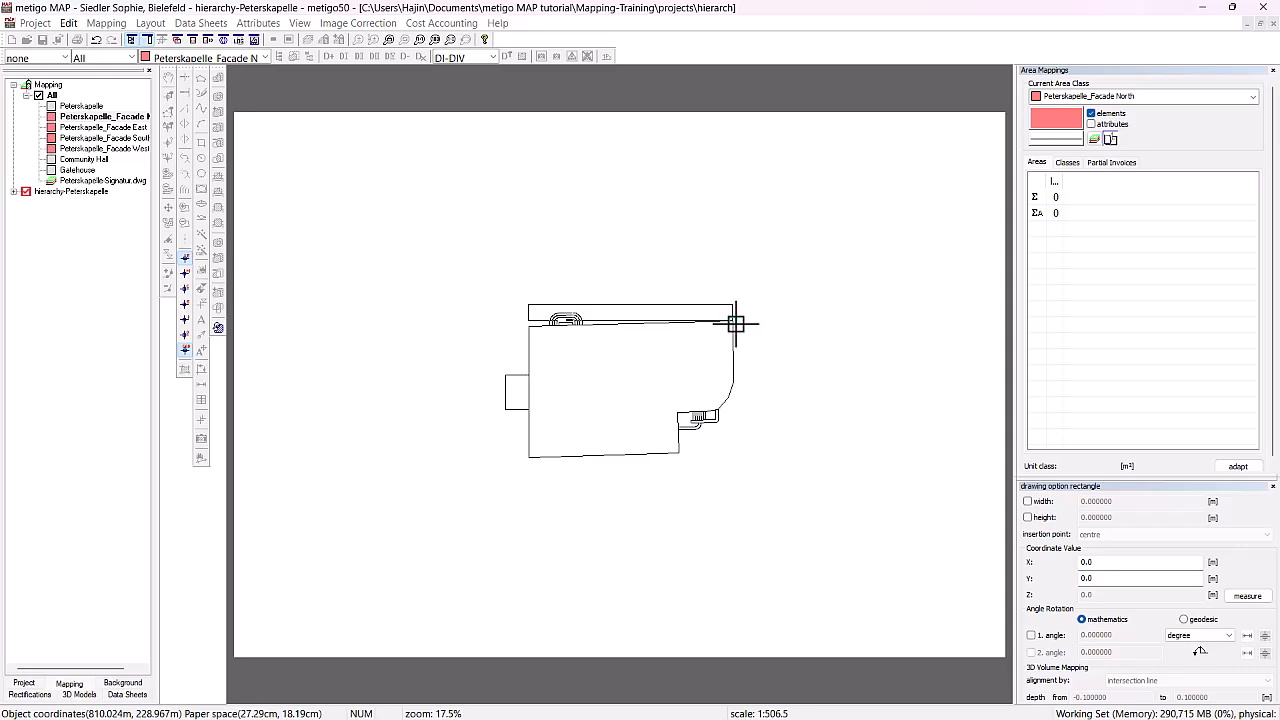
pyautogui.click(734, 322)
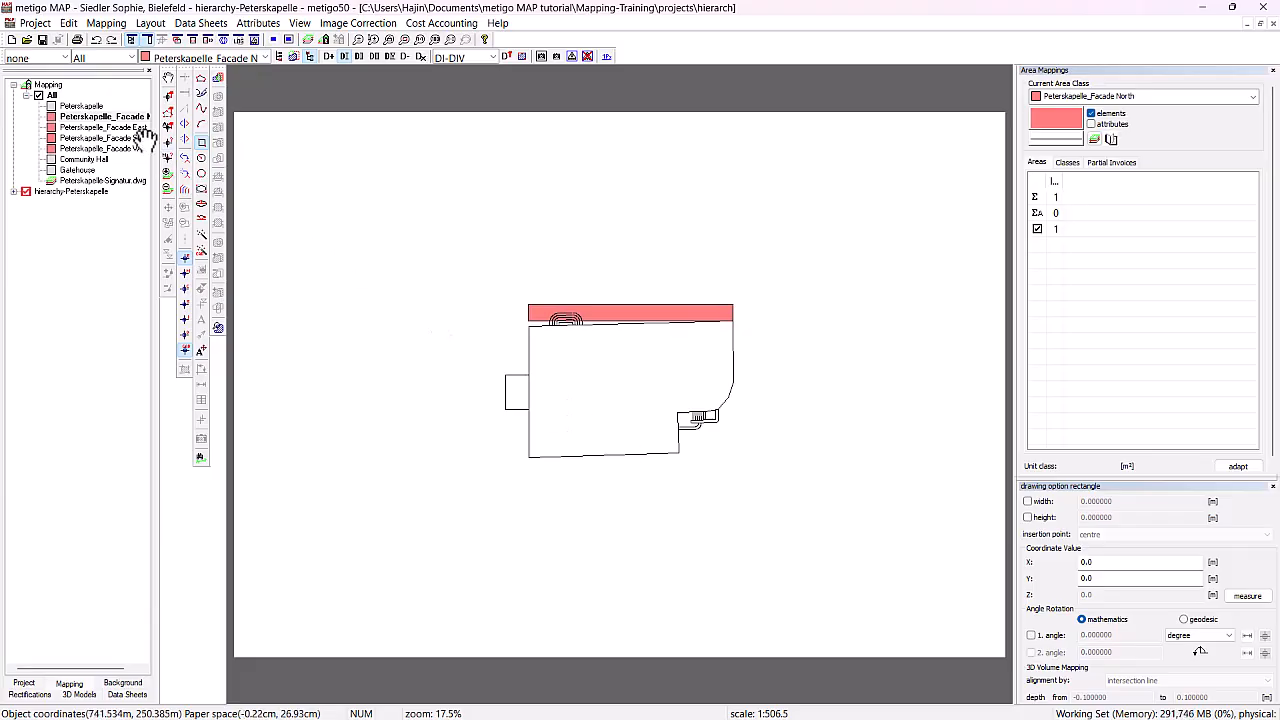
# Draw a narrow upright rectangle in the Peterskapelle_Facade East class beside the plan's east side, starting at the north facade area's outer corner
pyautogui.click(121, 137)
pyautogui.click(118, 127)
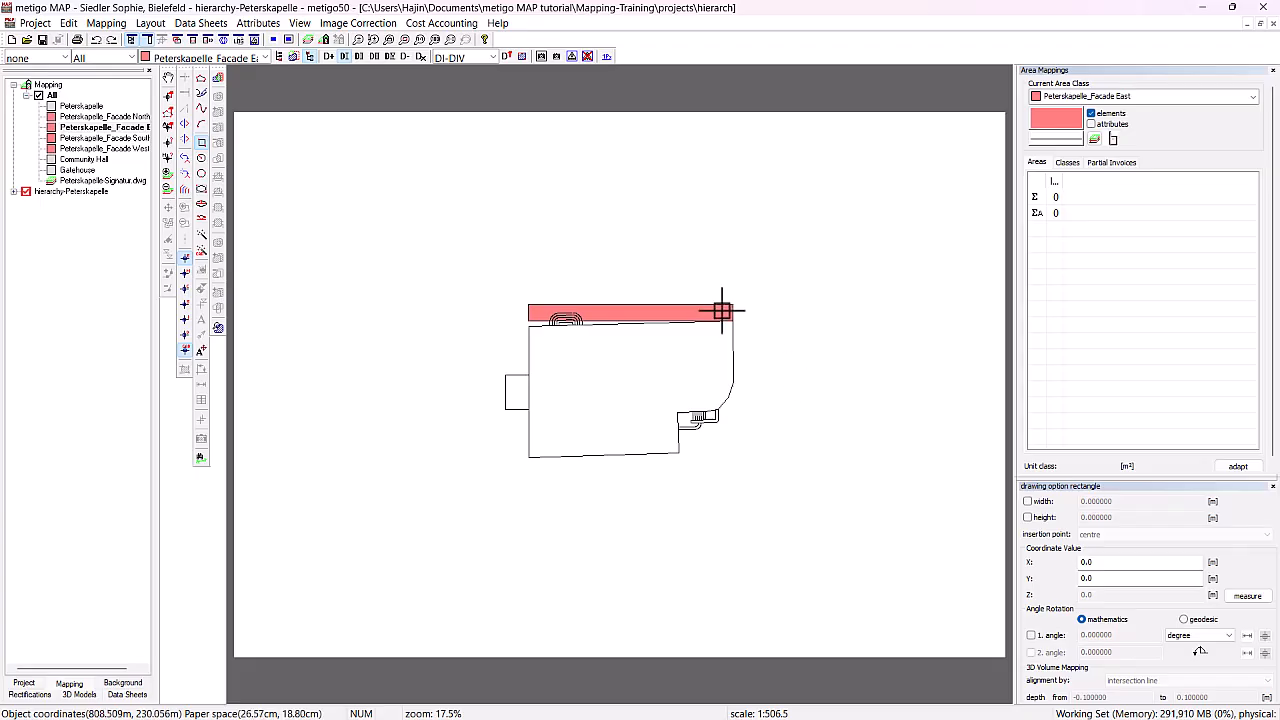
pyautogui.click(733, 305)
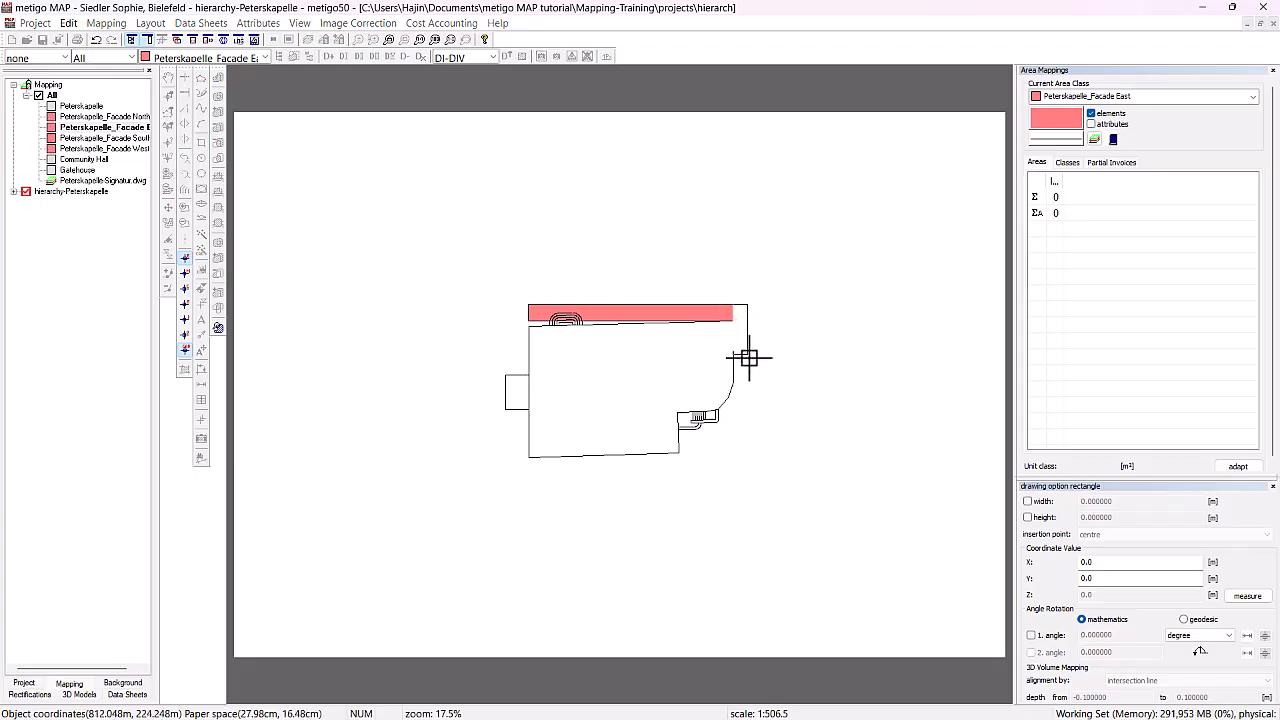
pyautogui.click(754, 455)
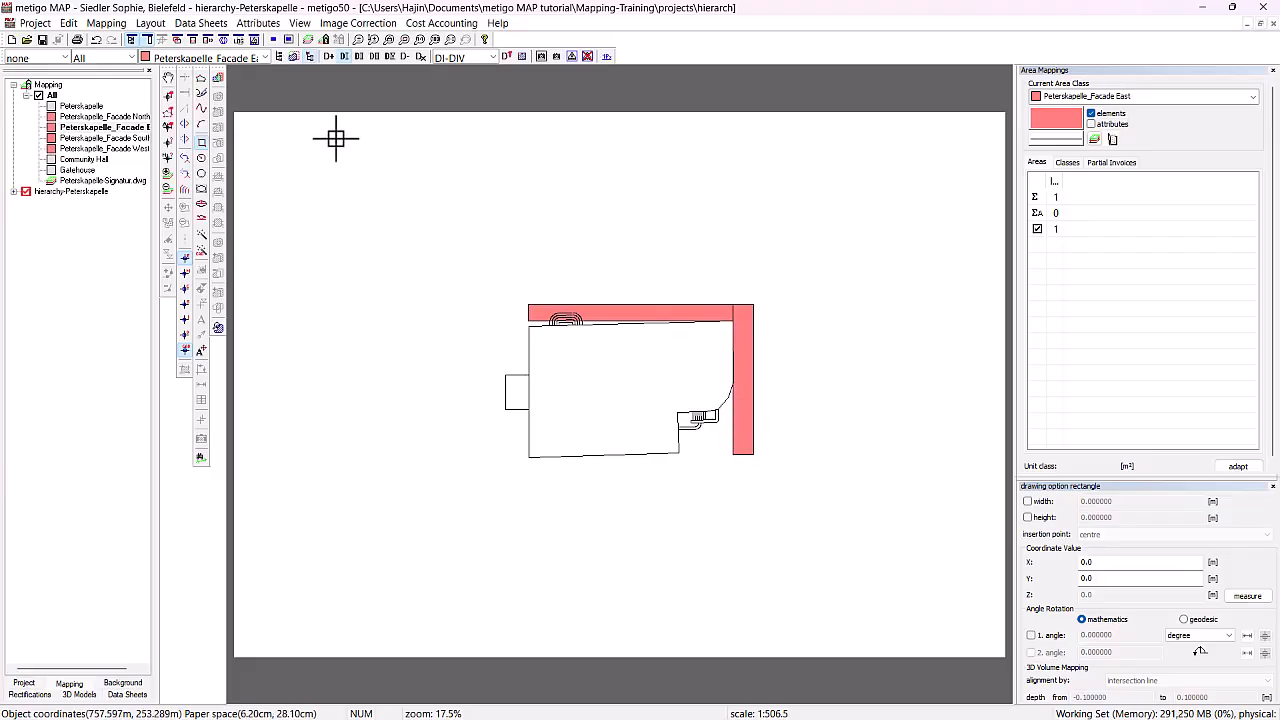
# Draw a narrow rectangle in the Peterskapelle_Facade South class below the plan's lower edge, extending to the east facade area's outer edge
pyautogui.click(90, 138)
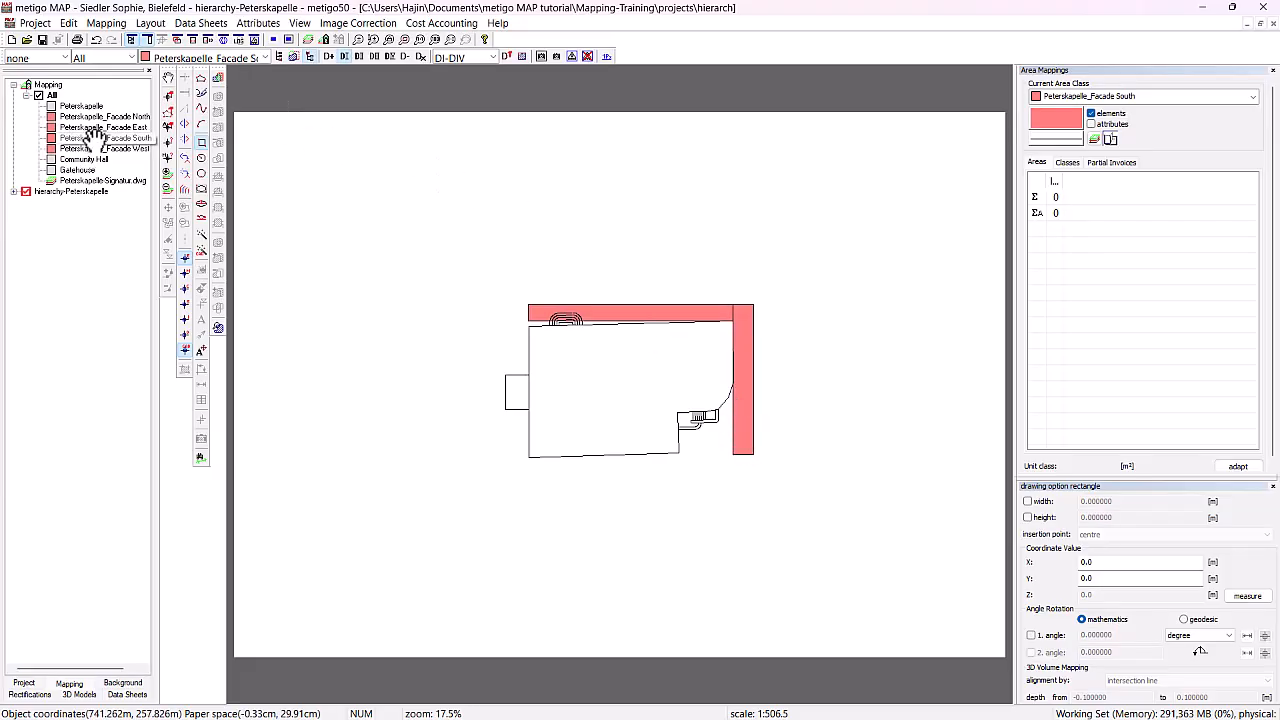
pyautogui.click(531, 459)
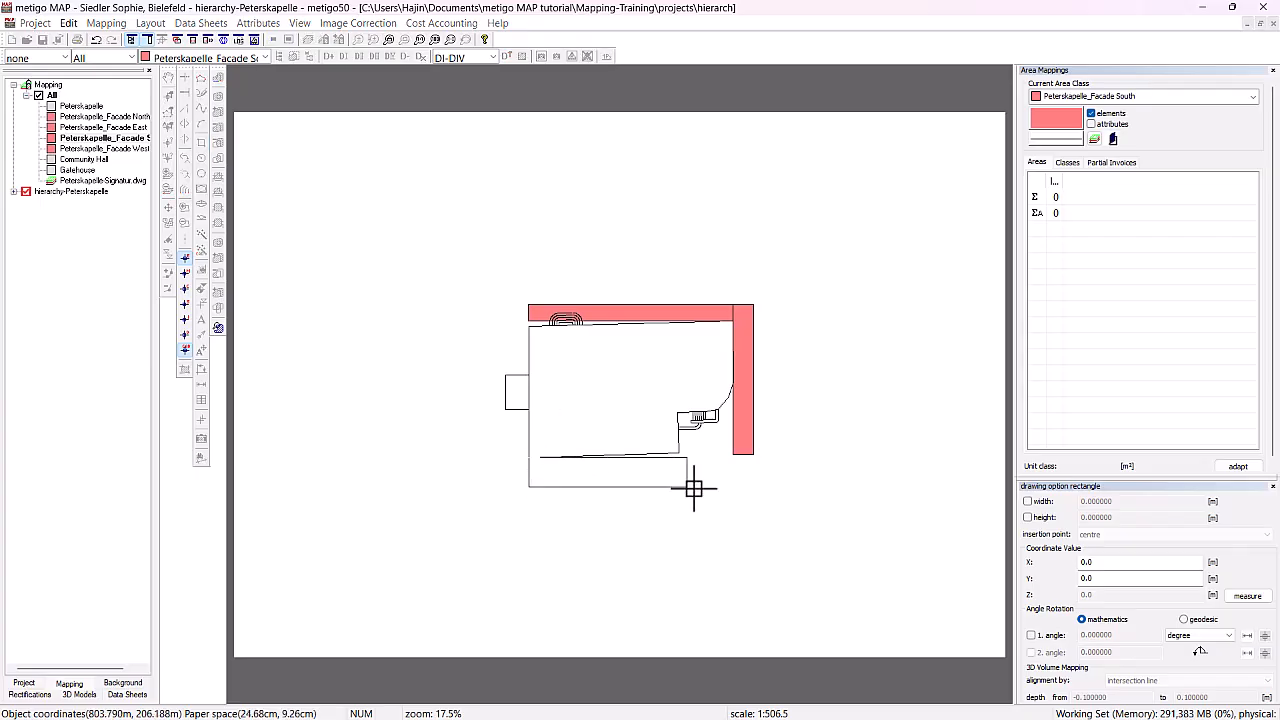
pyautogui.click(753, 481)
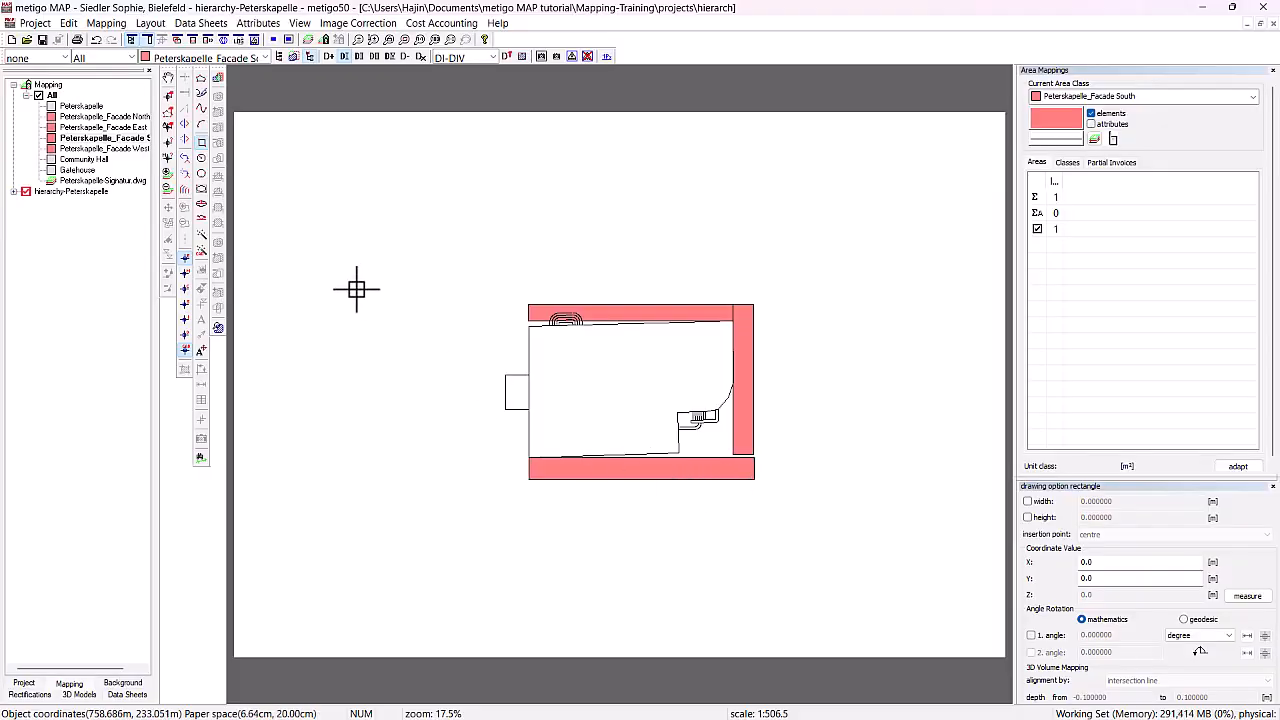
# Draw a narrow upright rectangle in the Peterskapelle_Facade West class along the plan's west side, spanning from the north to the south facade area
pyautogui.click(87, 148)
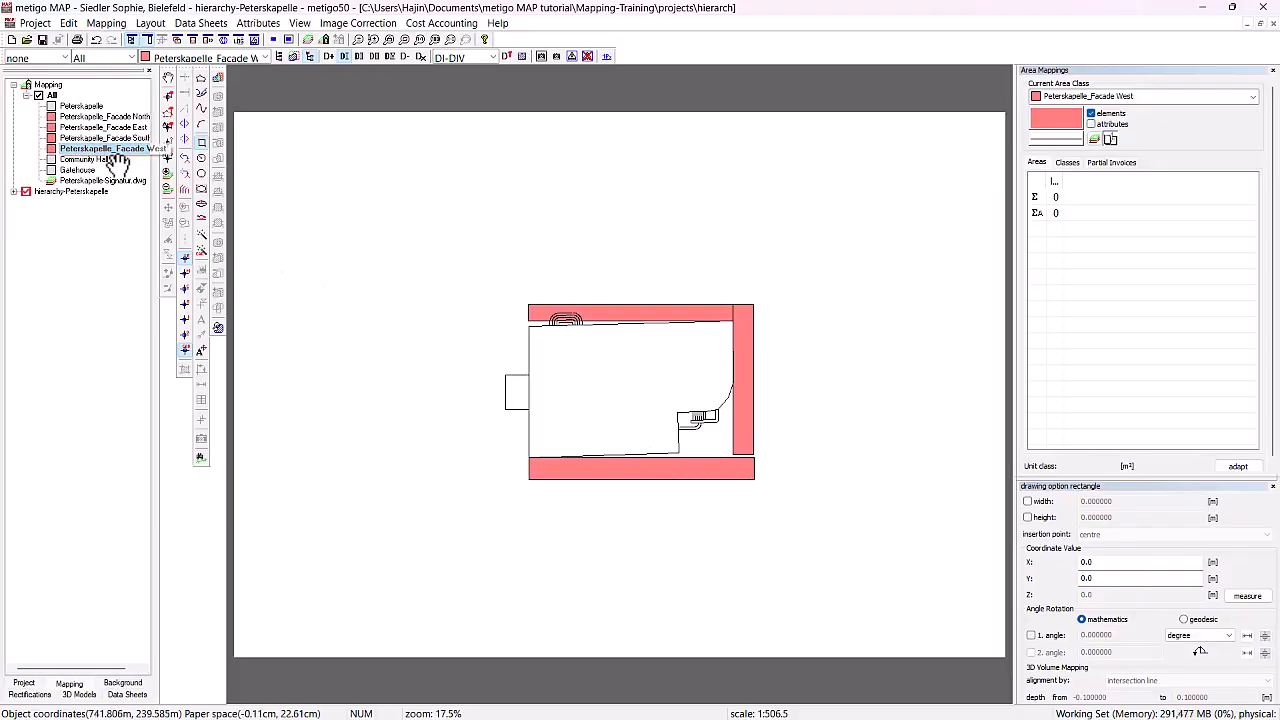
pyautogui.click(506, 302)
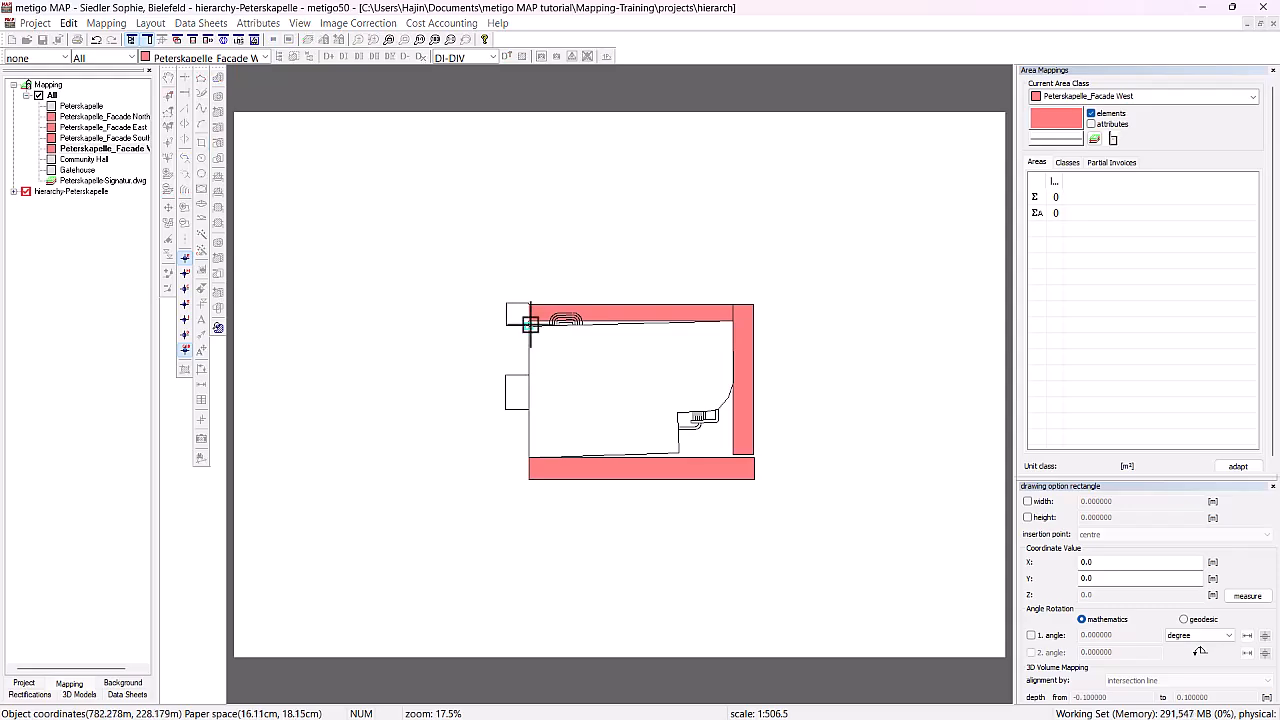
pyautogui.click(527, 477)
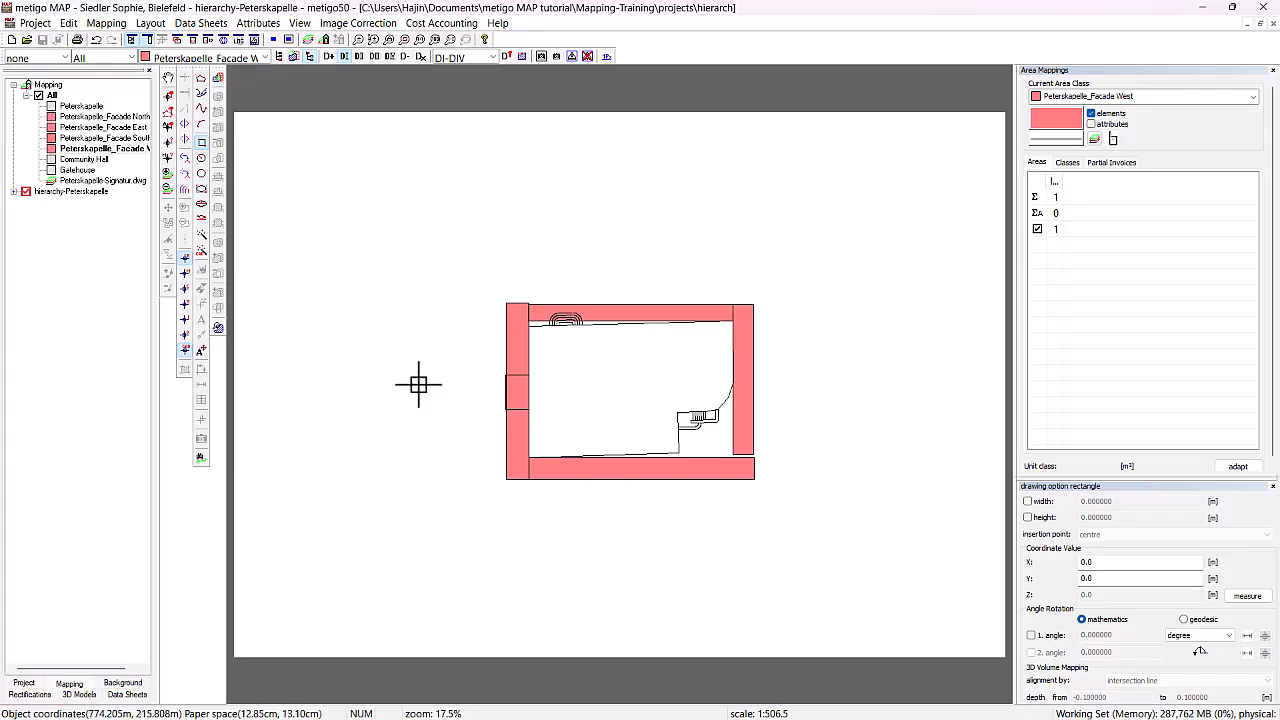
# Save the finished navigation map project and close it to return to the object hierarchy
pyautogui.click(100, 138)
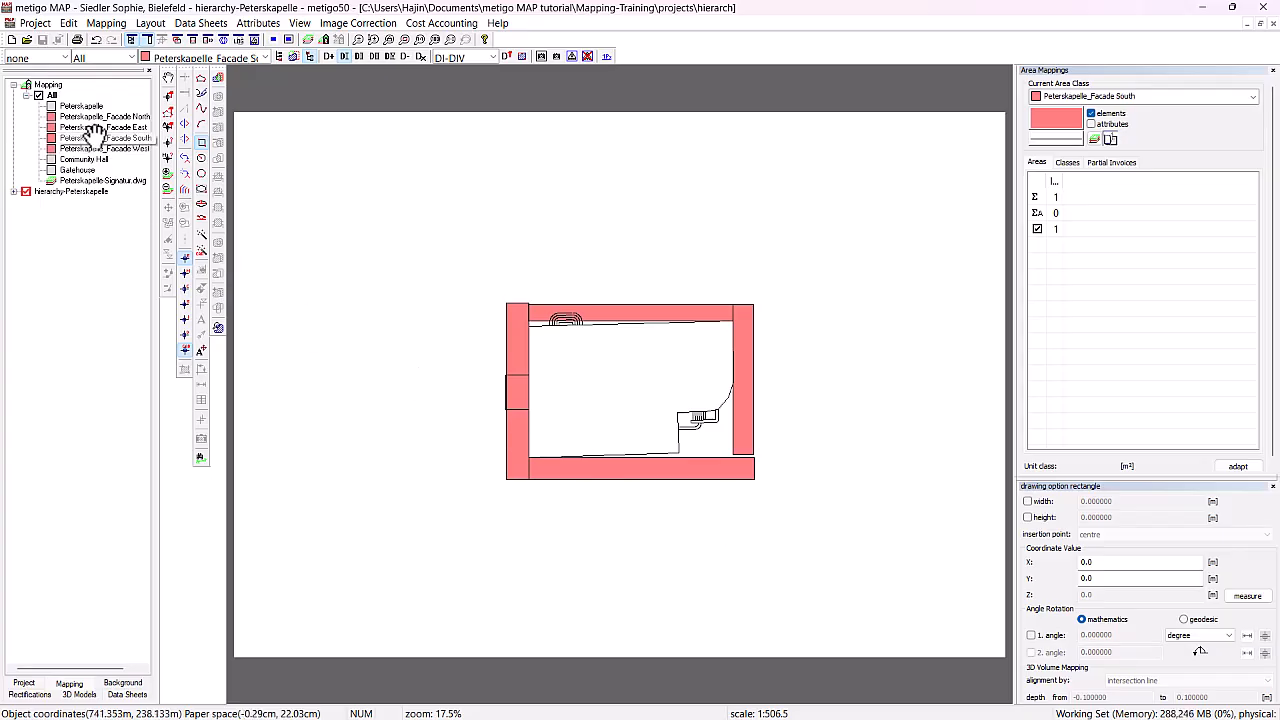
pyautogui.click(90, 127)
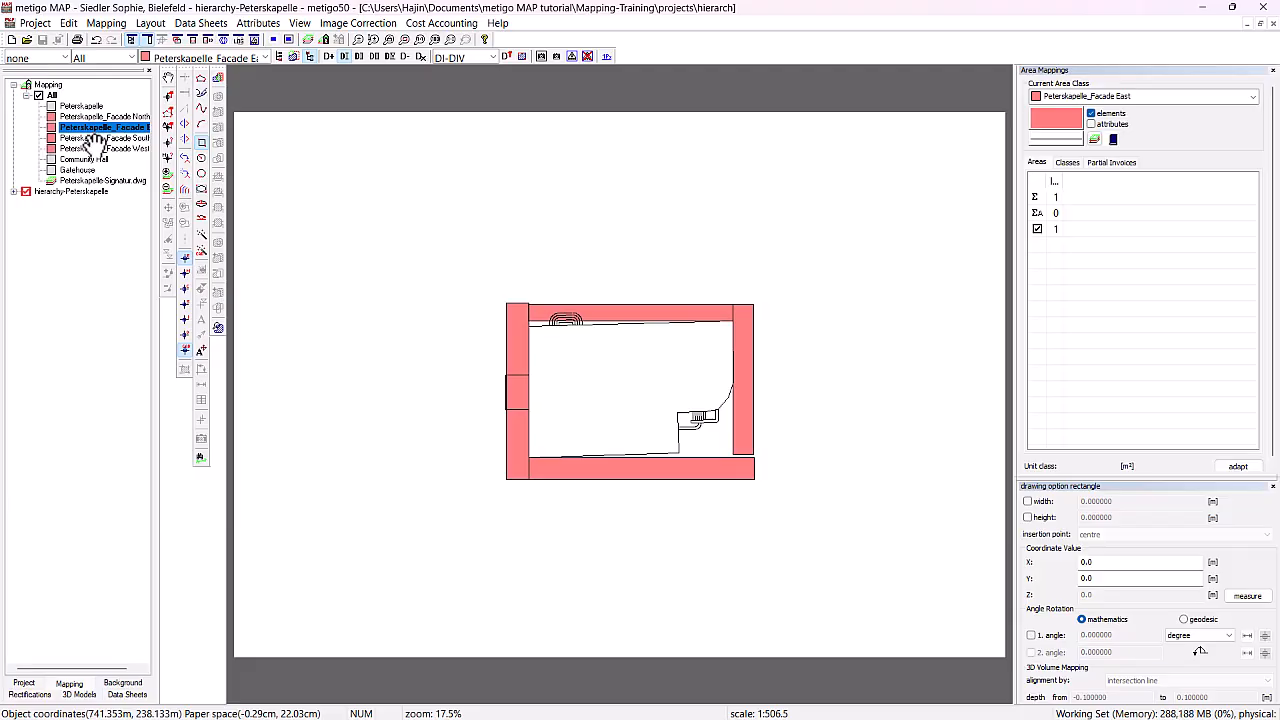
pyautogui.click(43, 42)
pyautogui.click(36, 23)
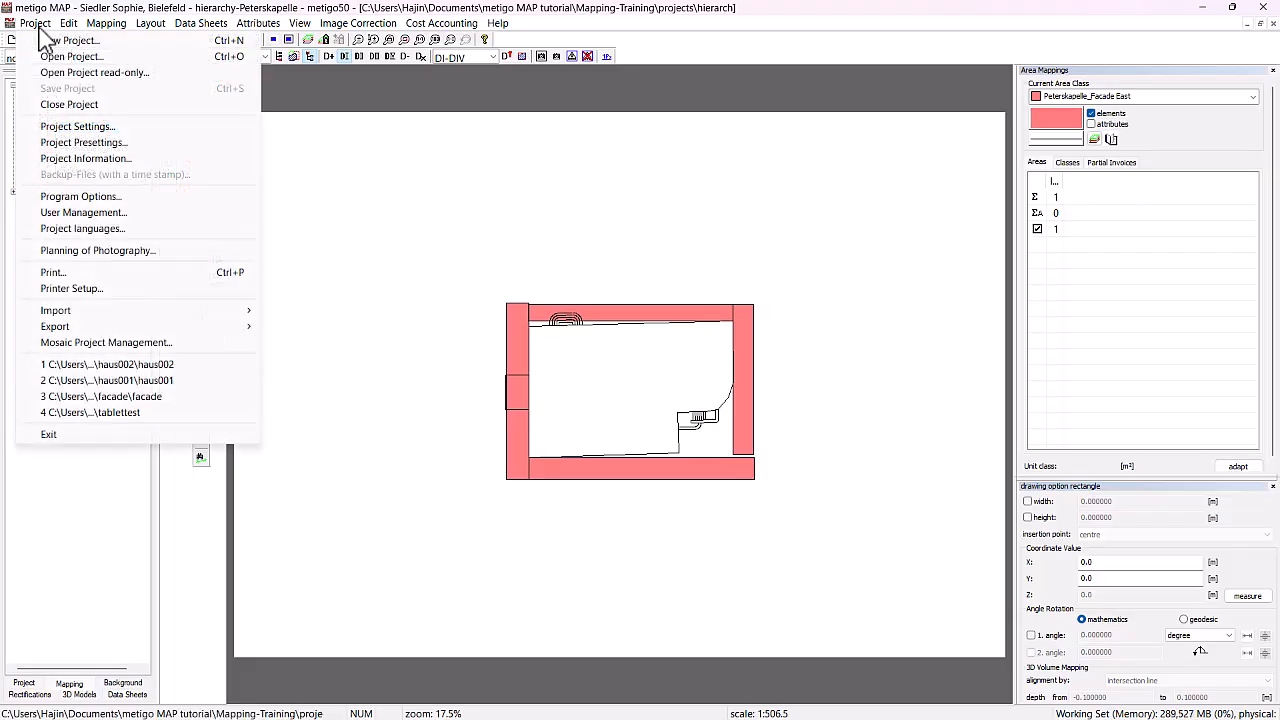
pyautogui.click(63, 106)
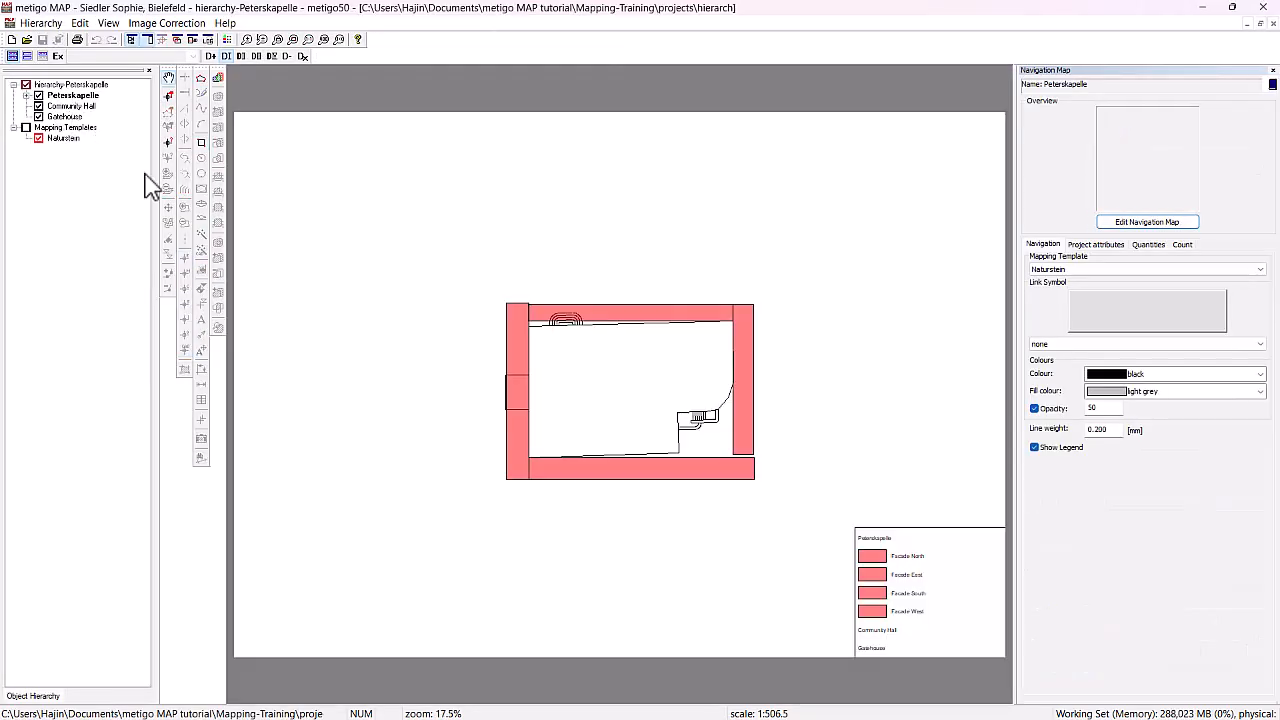
# Expand Peterskapelle in the hierarchy and check which navigation map area each of the four facade mappings is linked to
pyautogui.click(26, 95)
pyautogui.click(76, 108)
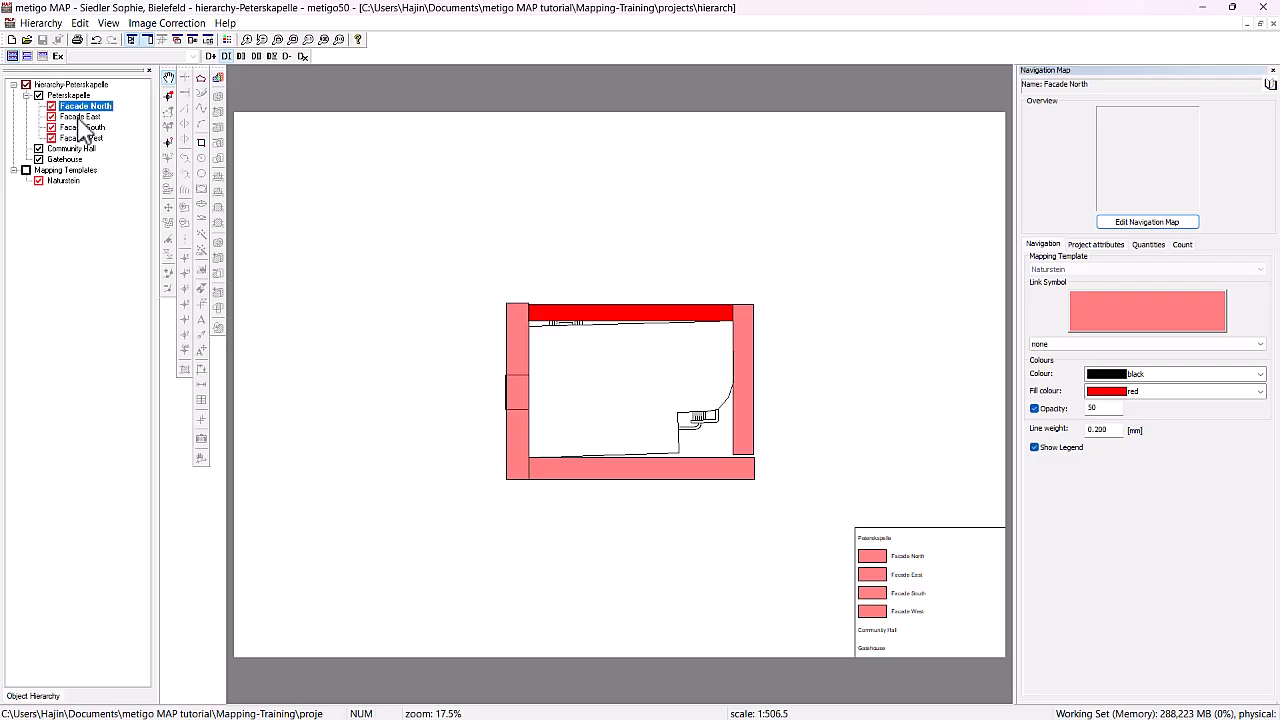
pyautogui.click(80, 117)
pyautogui.click(81, 129)
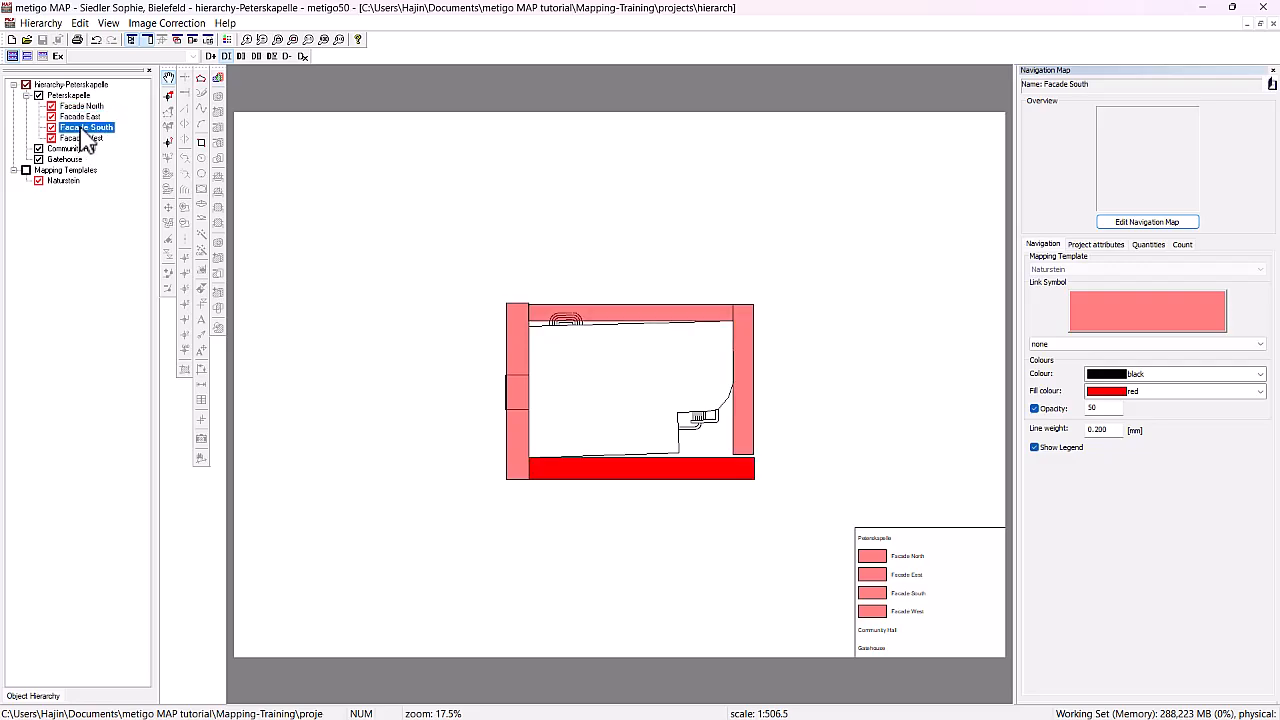
pyautogui.click(84, 139)
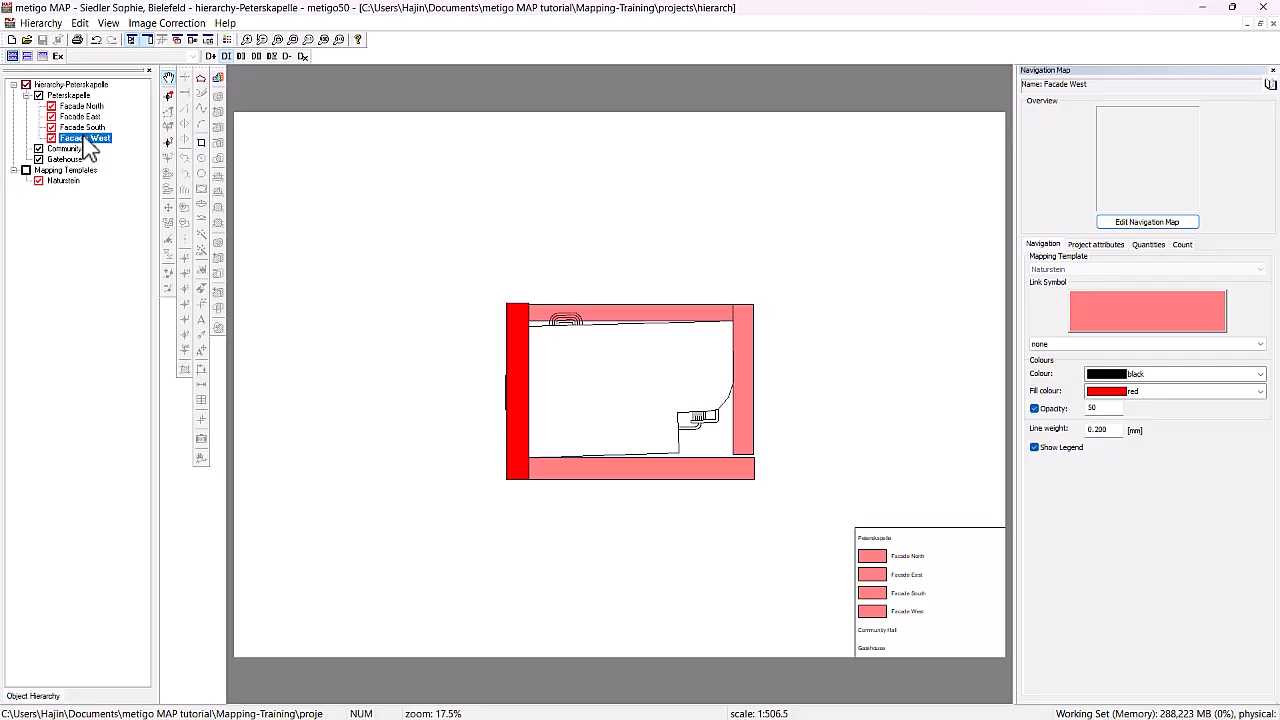
pyautogui.rightClick(85, 129)
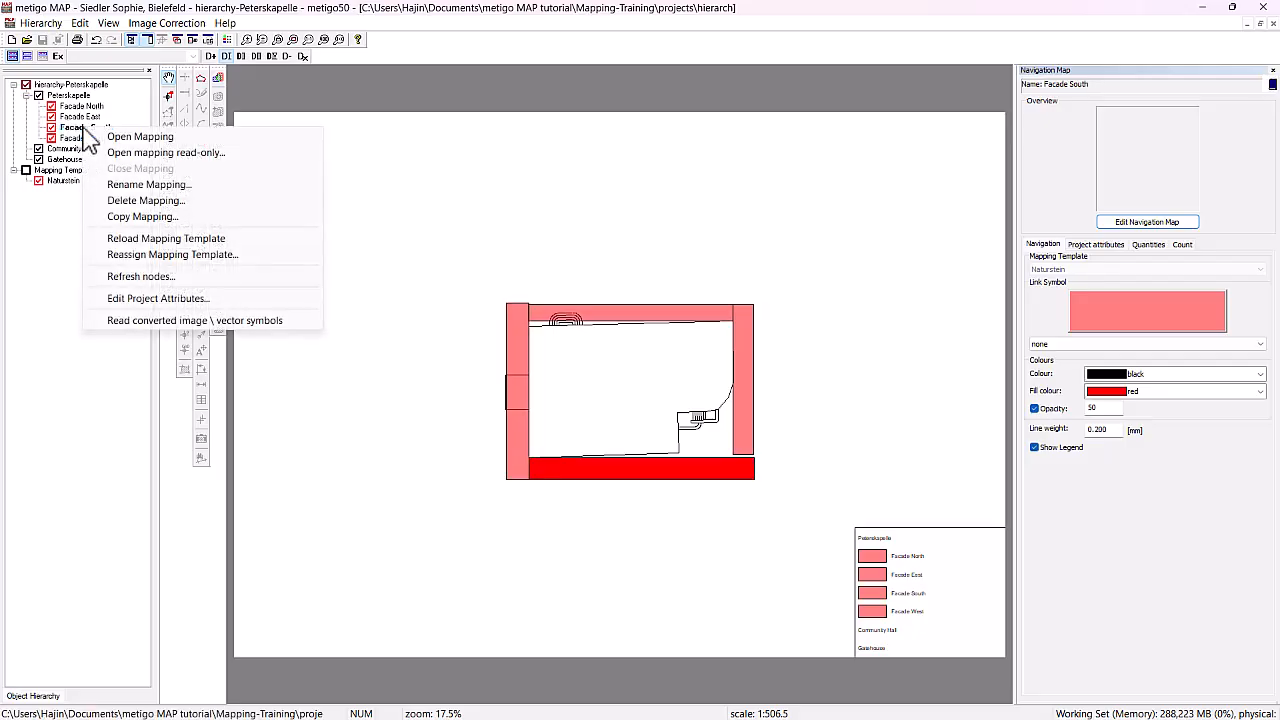
# Open the Facade North mapping from its area on the navigation map and expand its All, Material, Schadbild and Maßnahme groups
pyautogui.click(649, 314)
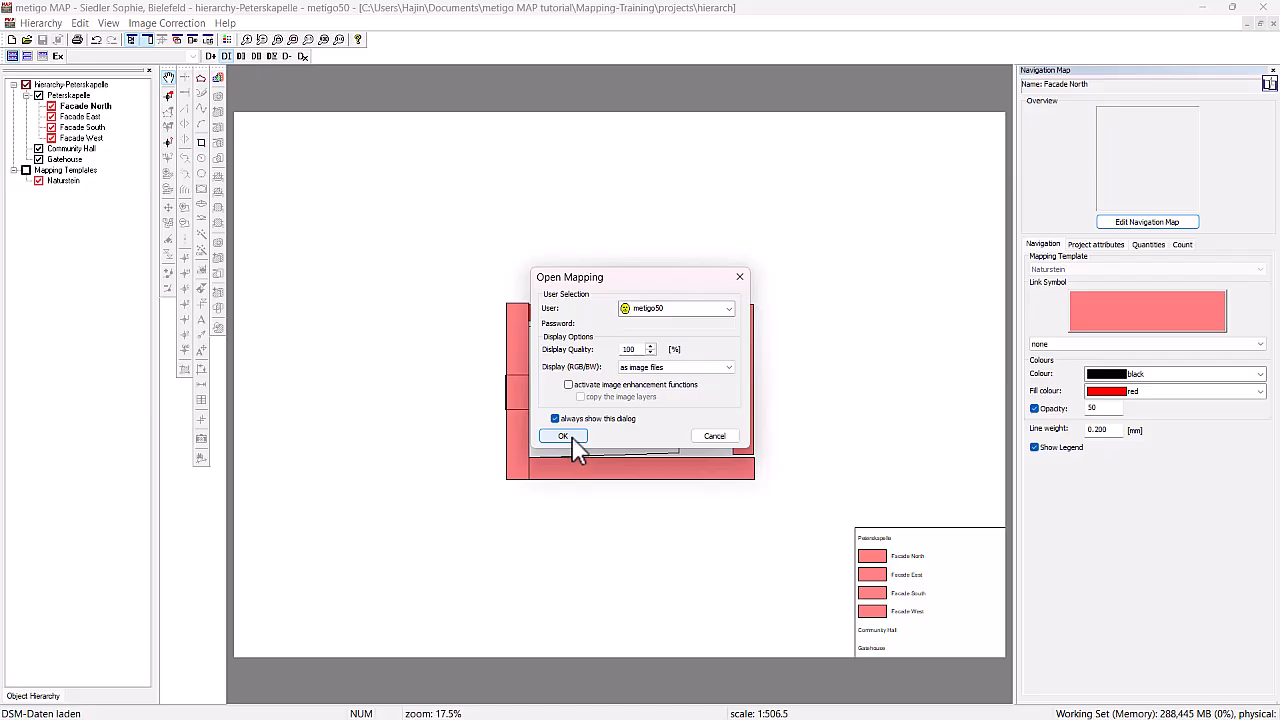
pyautogui.click(566, 437)
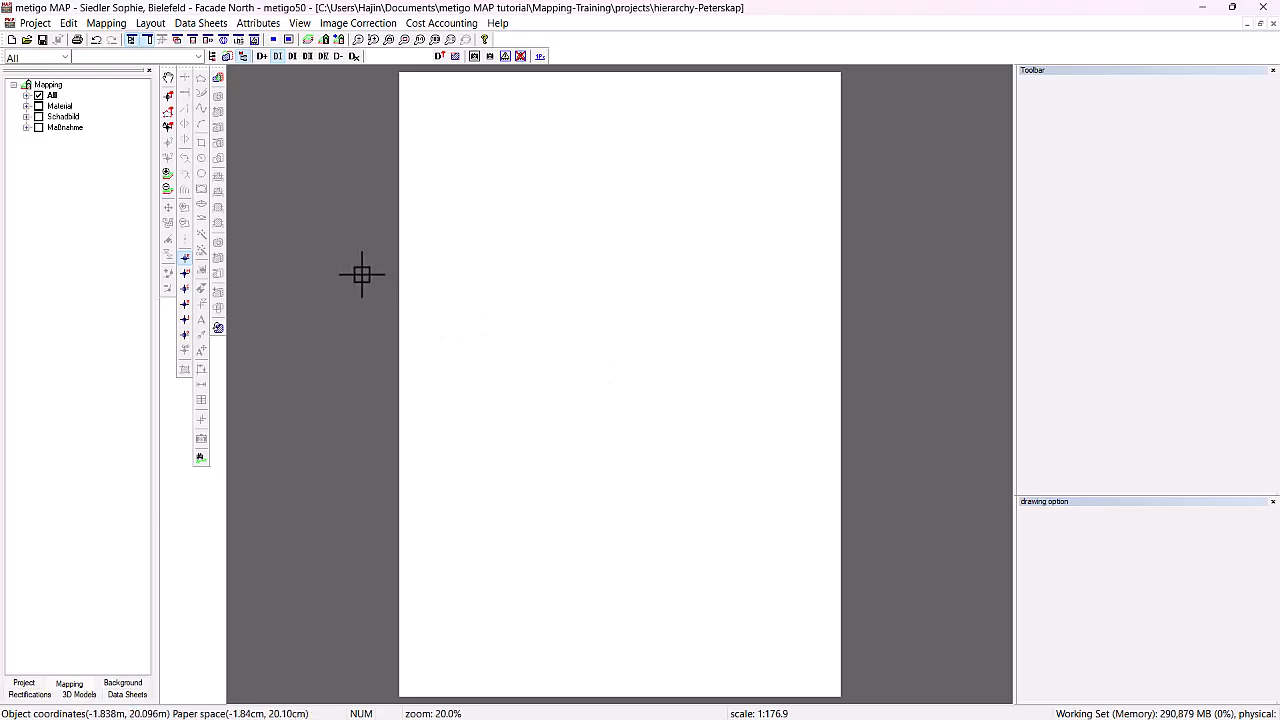
pyautogui.click(27, 95)
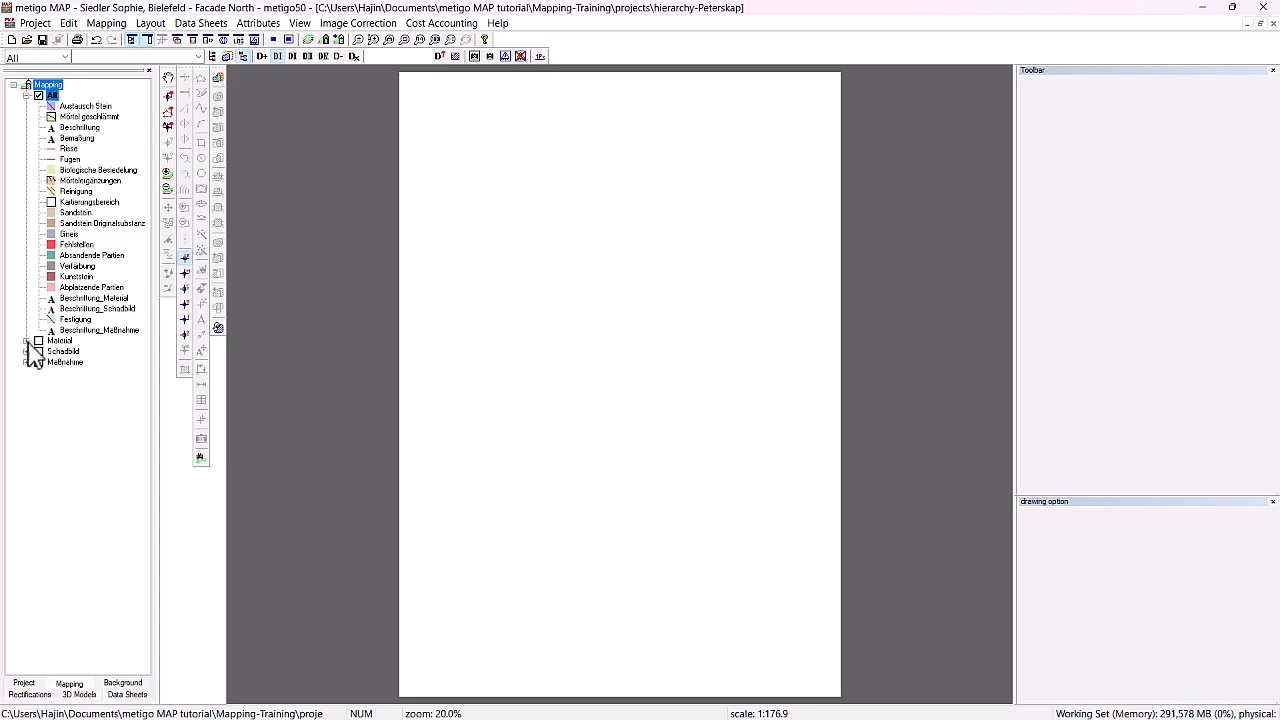
pyautogui.click(26, 341)
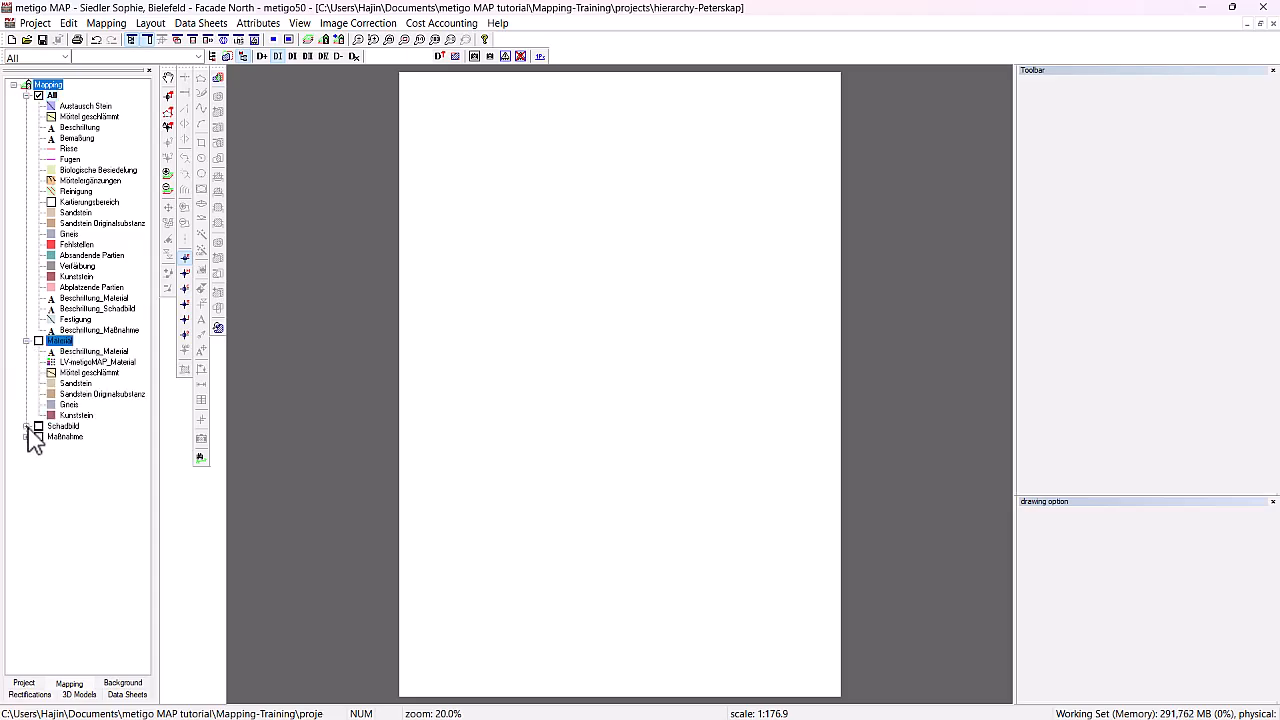
pyautogui.click(27, 427)
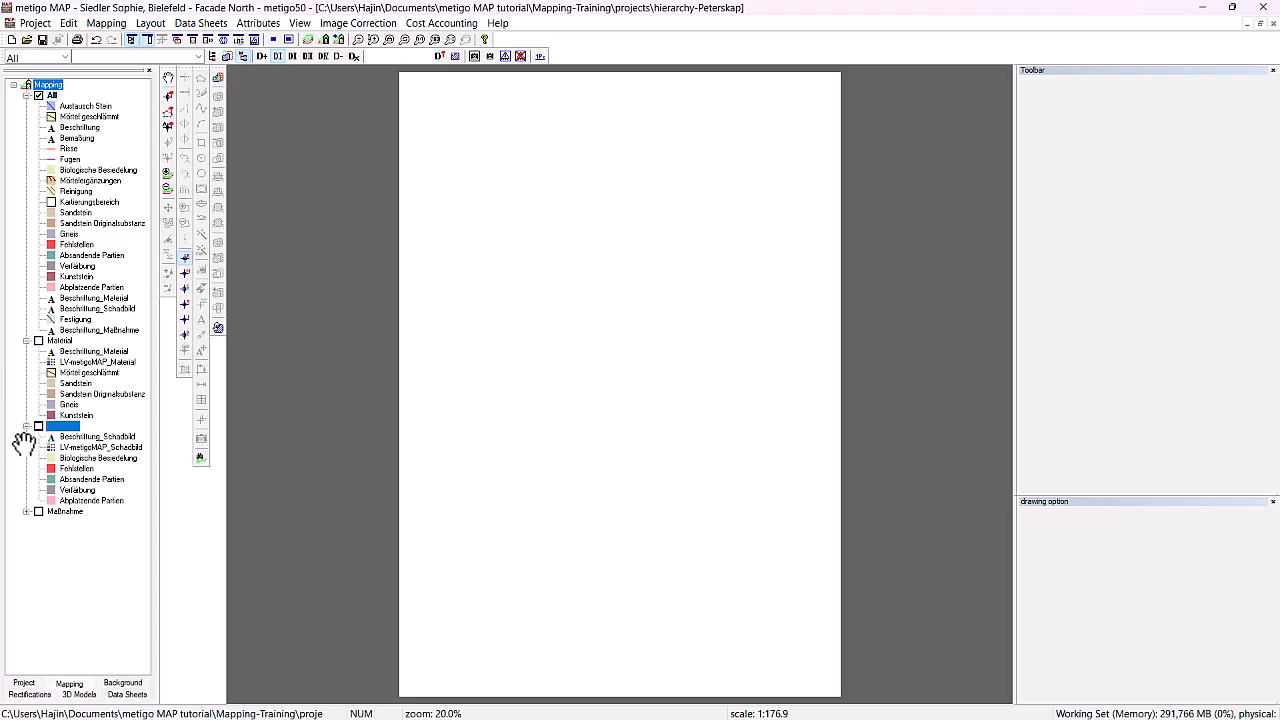
pyautogui.click(27, 512)
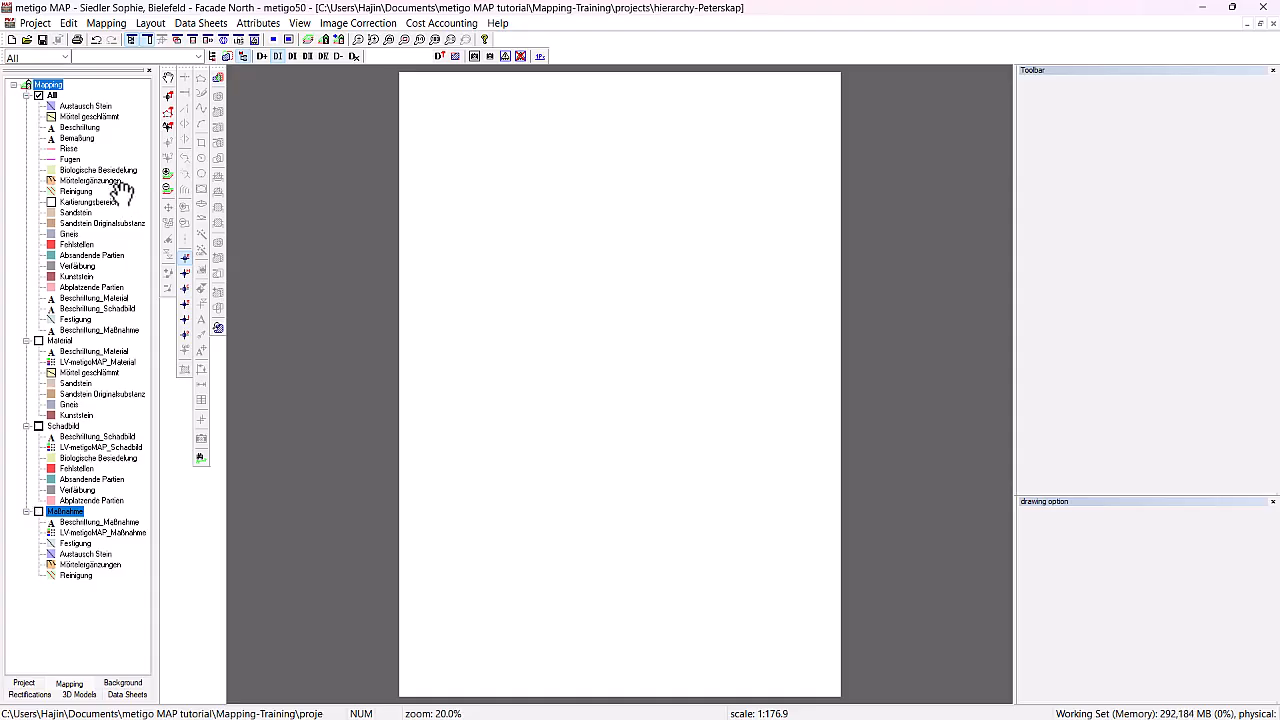
# Load the rectified image Kapelle-Nord_04100 from the Hierarchie-Peterskapelle folder as an image layer at scale 100 and assign it to all groups
pyautogui.click(31, 686)
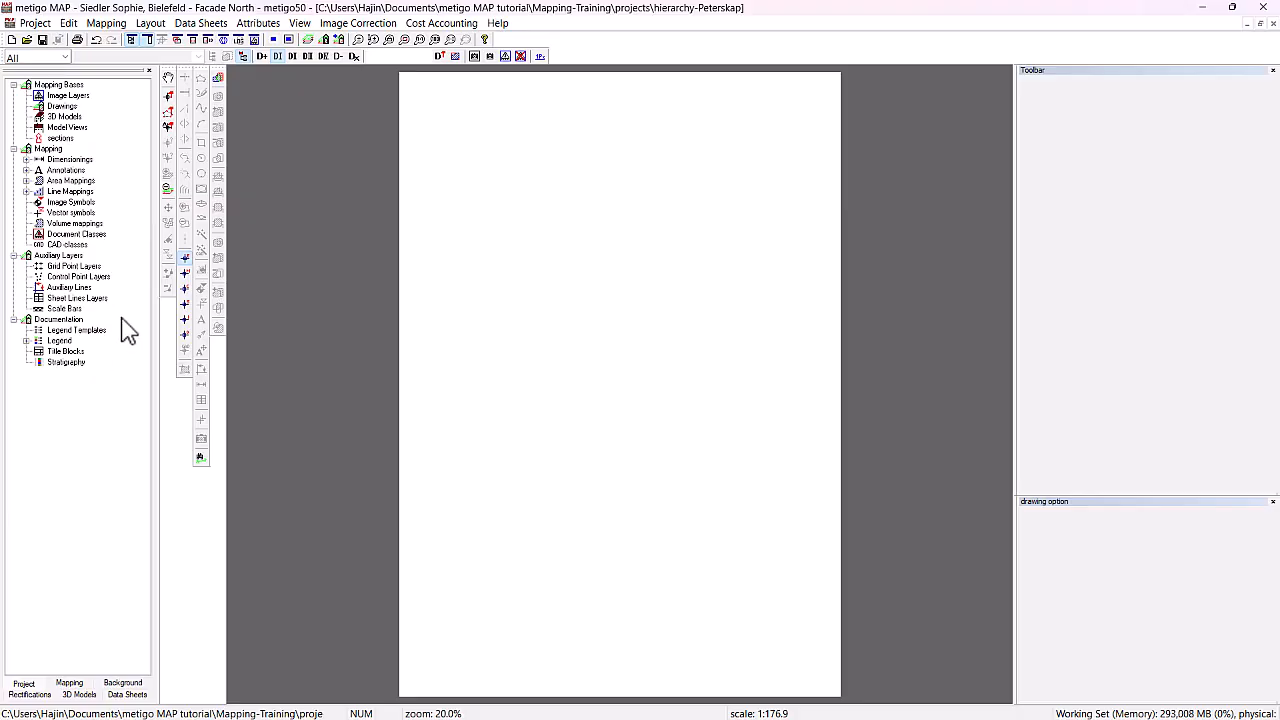
pyautogui.rightClick(62, 97)
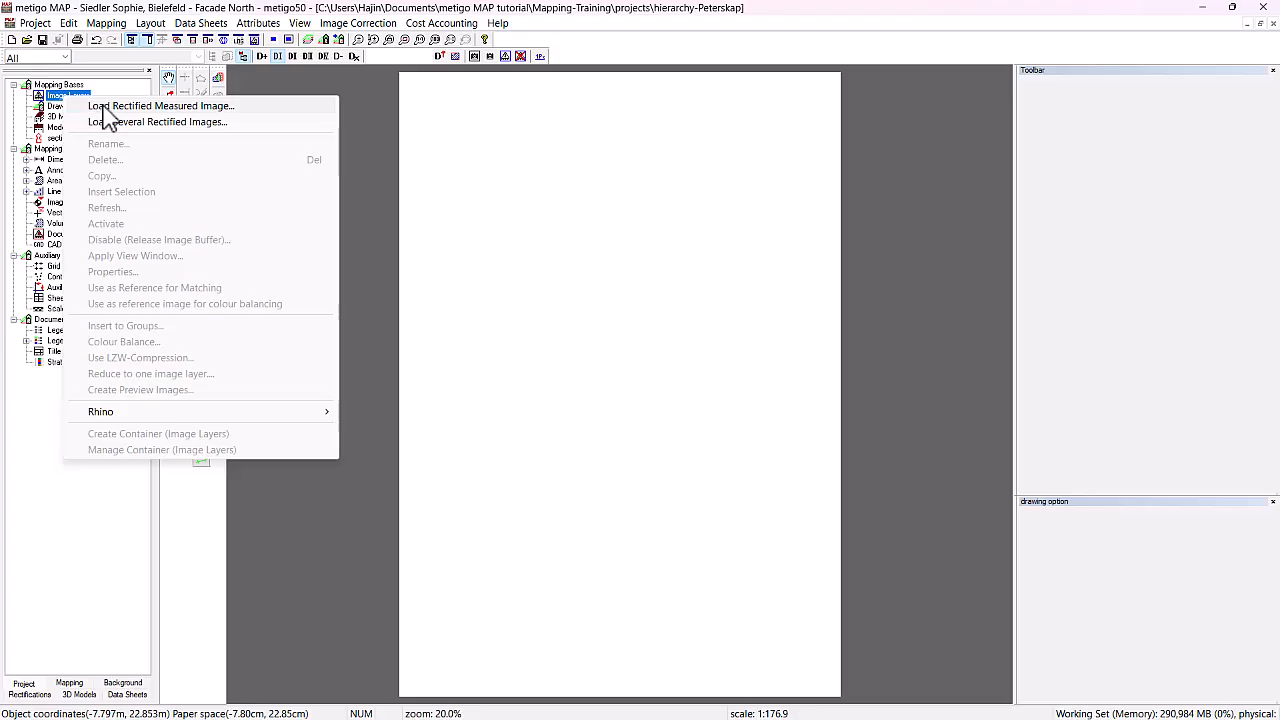
pyautogui.click(105, 106)
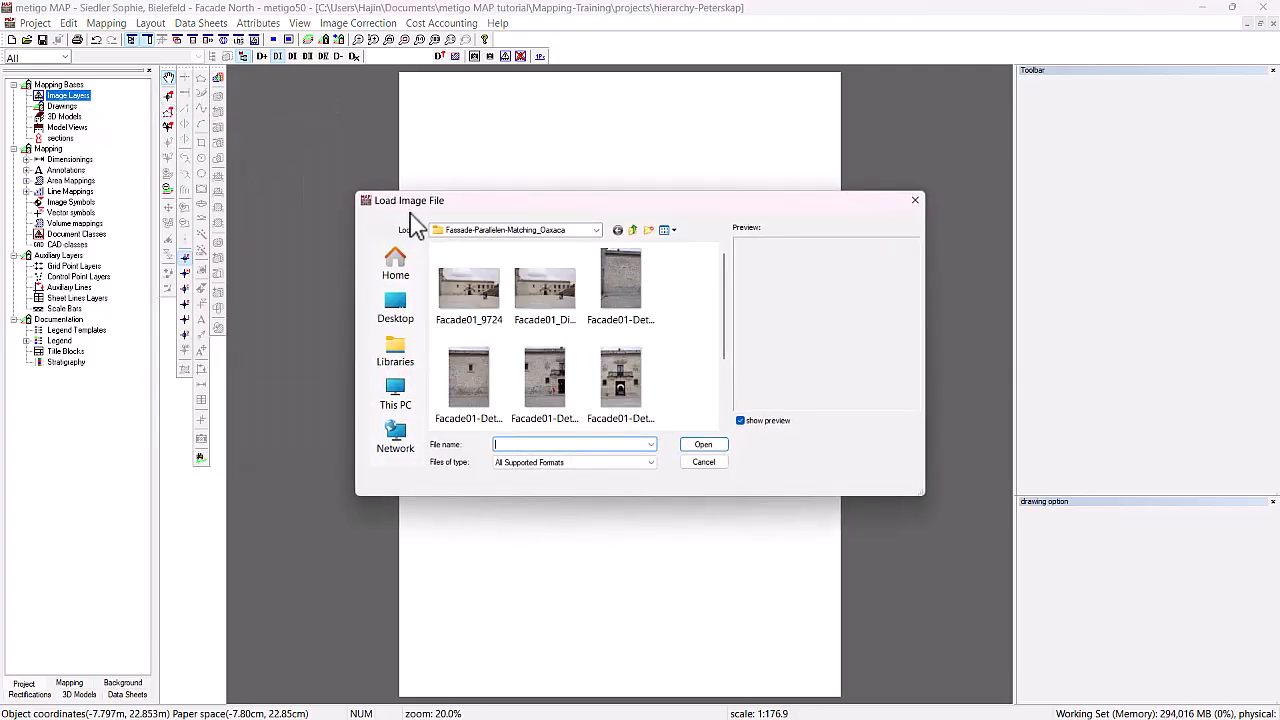
pyautogui.click(634, 231)
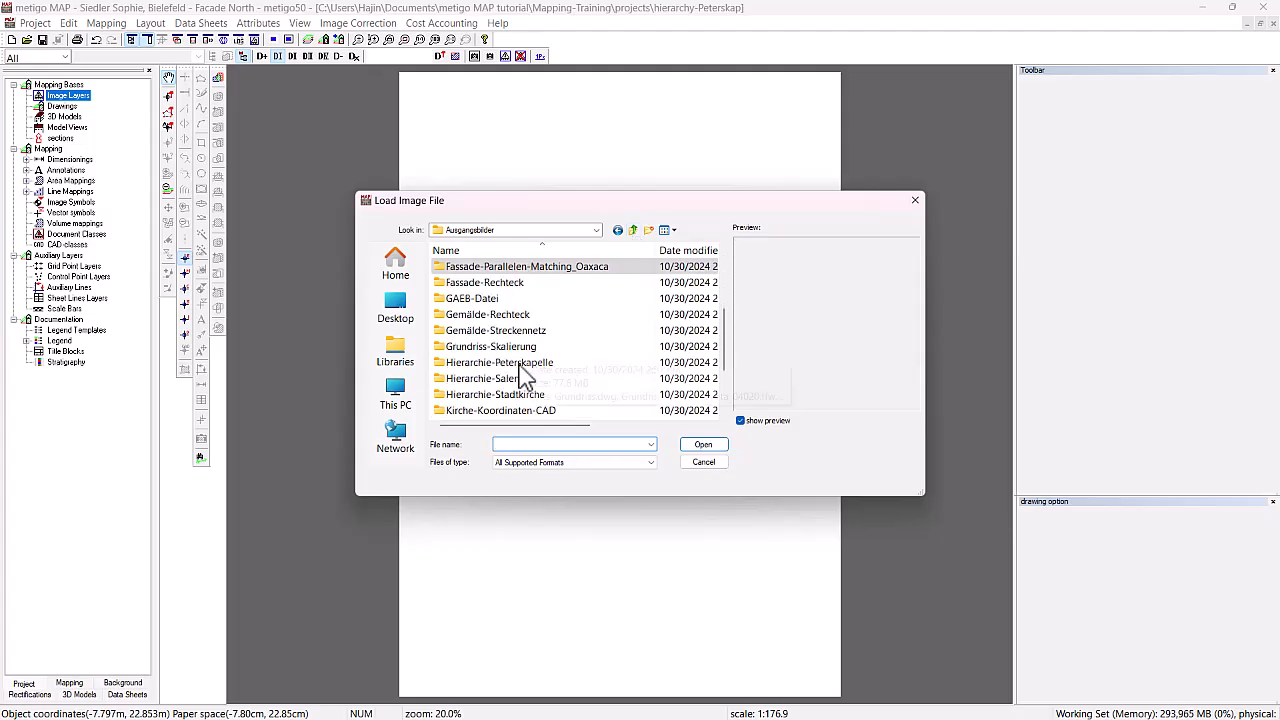
pyautogui.doubleClick(525, 363)
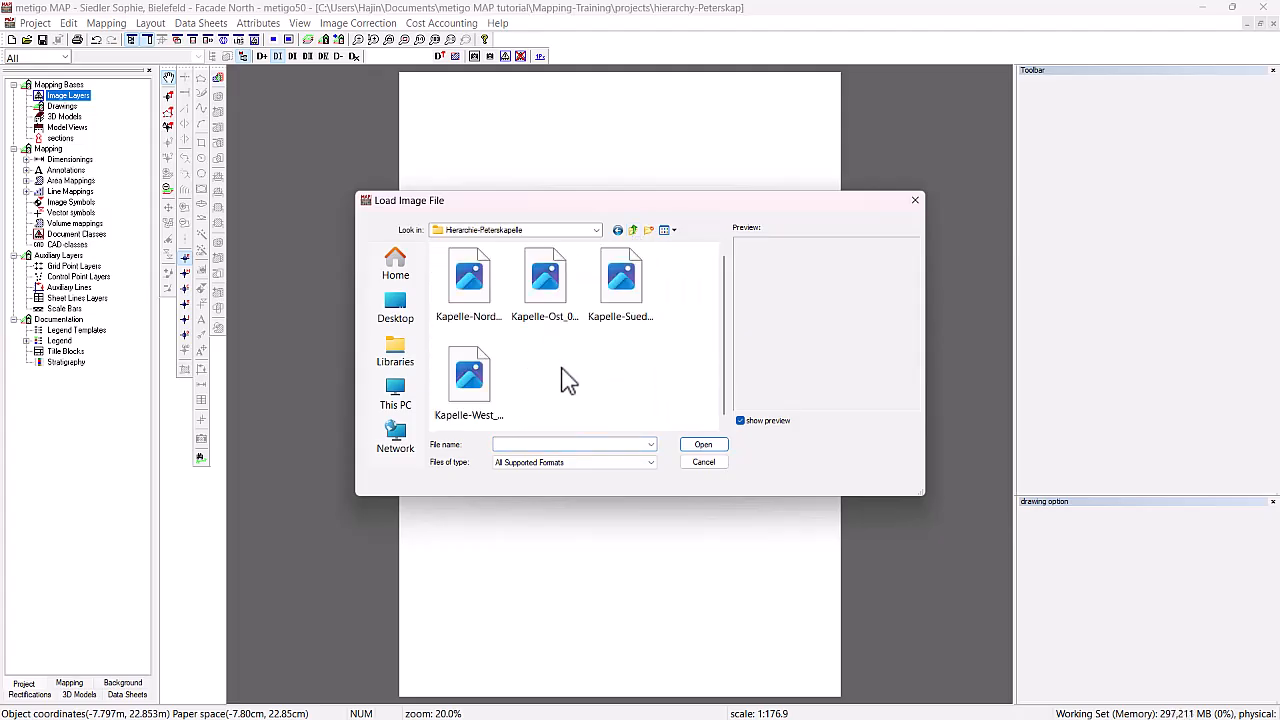
pyautogui.click(485, 294)
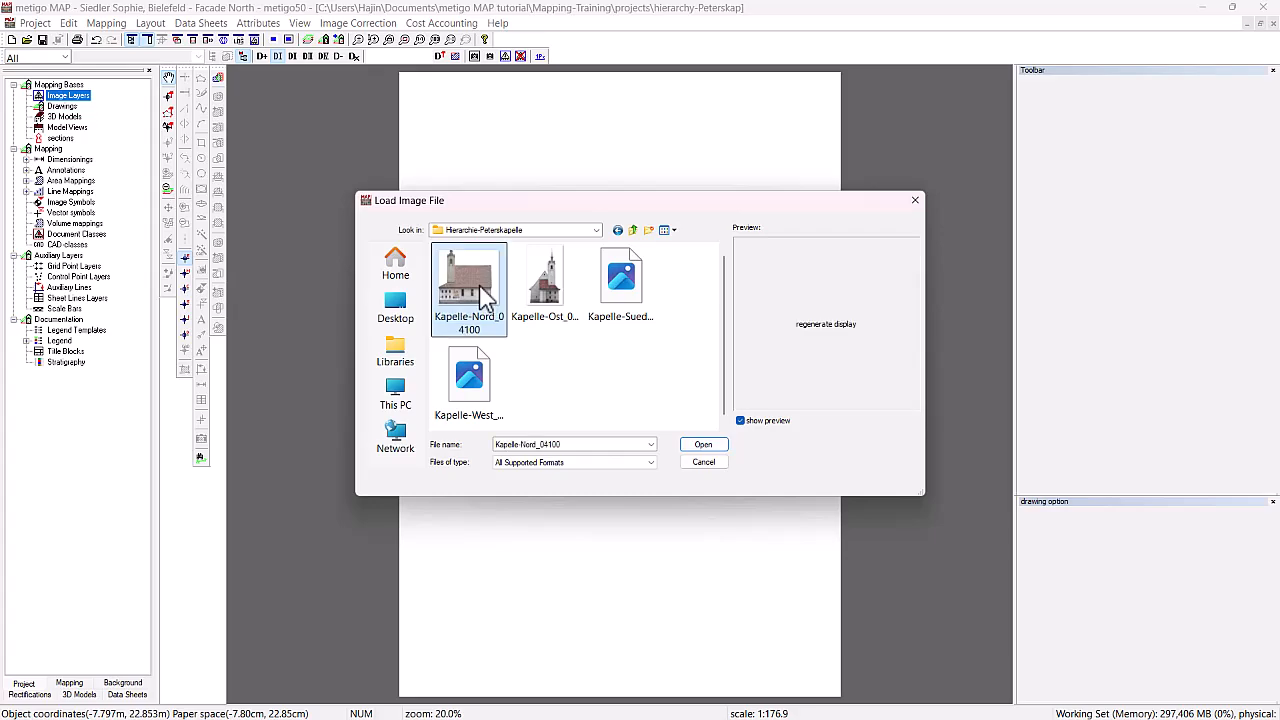
pyautogui.click(712, 450)
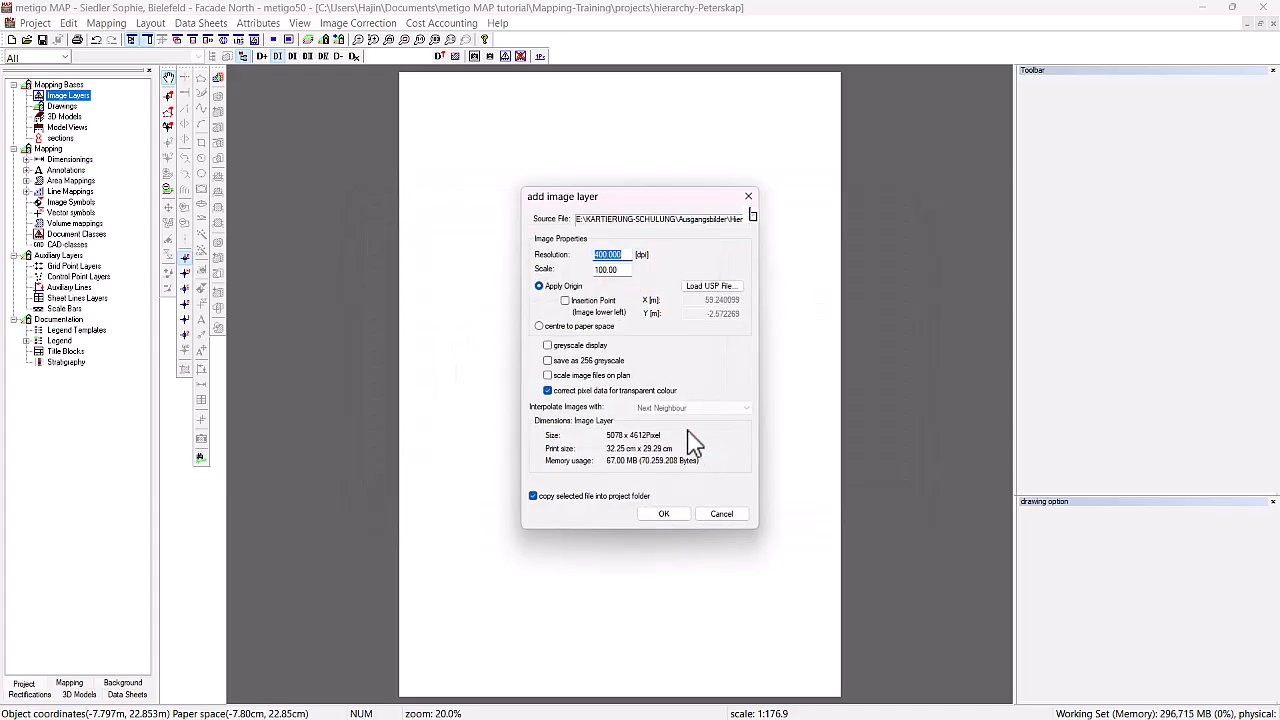
pyautogui.click(660, 515)
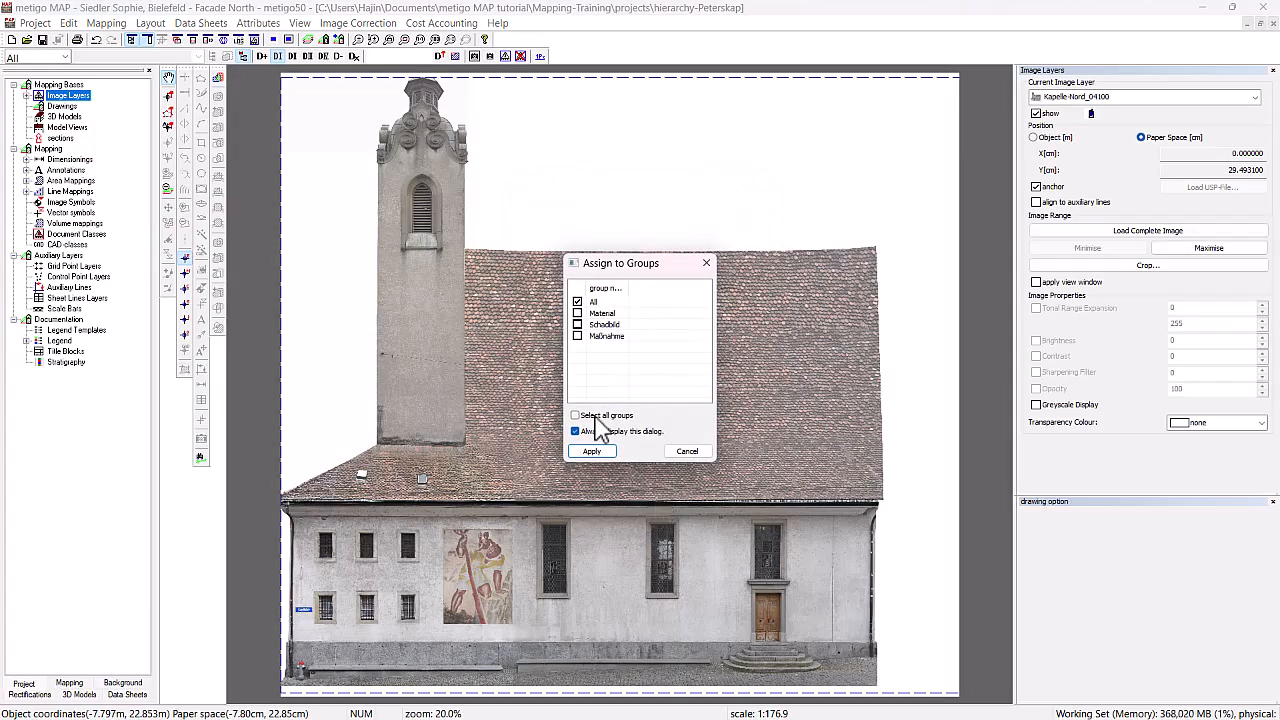
pyautogui.click(602, 453)
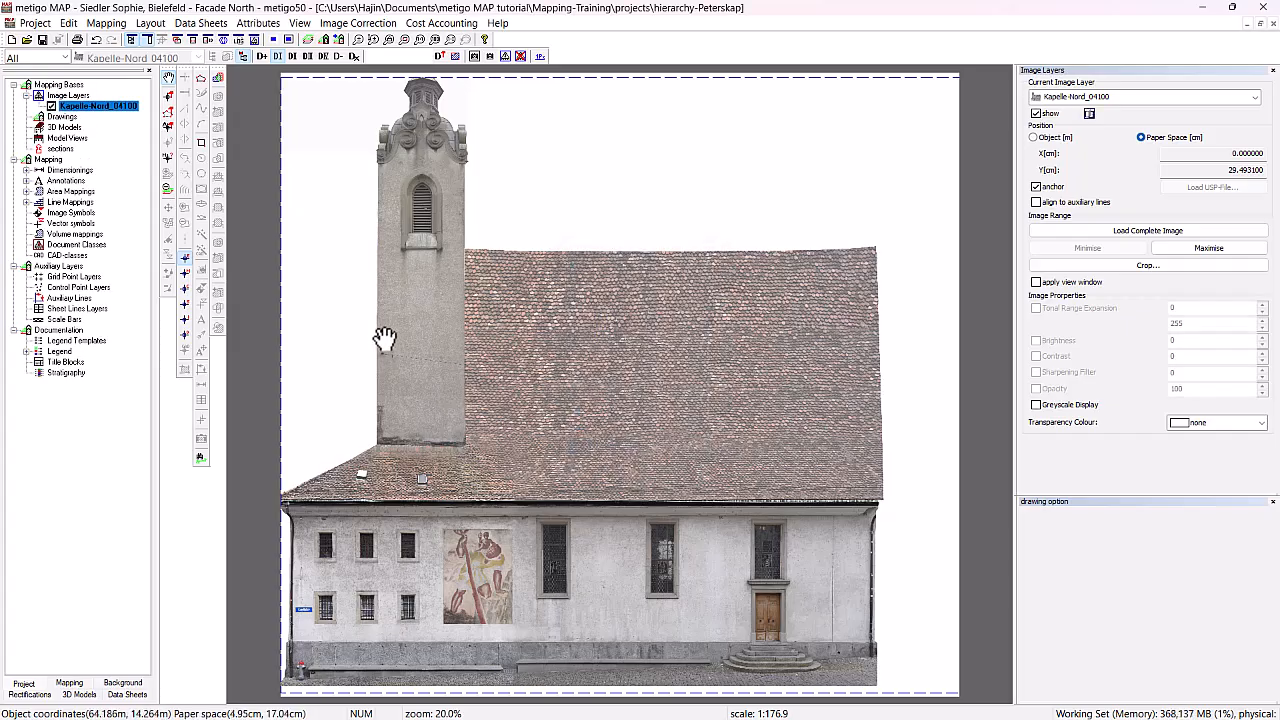
# Set the paper space of the Facade North mapping to the landscape A2 format (59.40 x 42.00 cm)
pyautogui.click(149, 24)
pyautogui.click(168, 42)
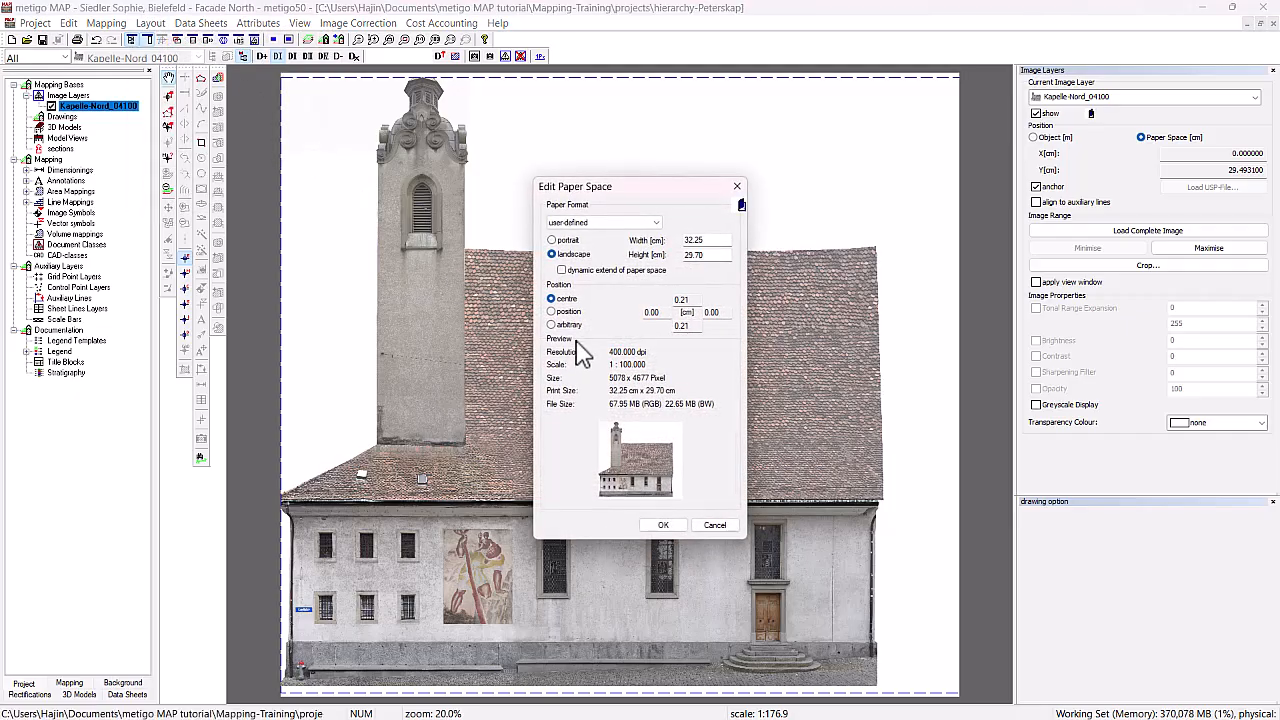
pyautogui.click(615, 223)
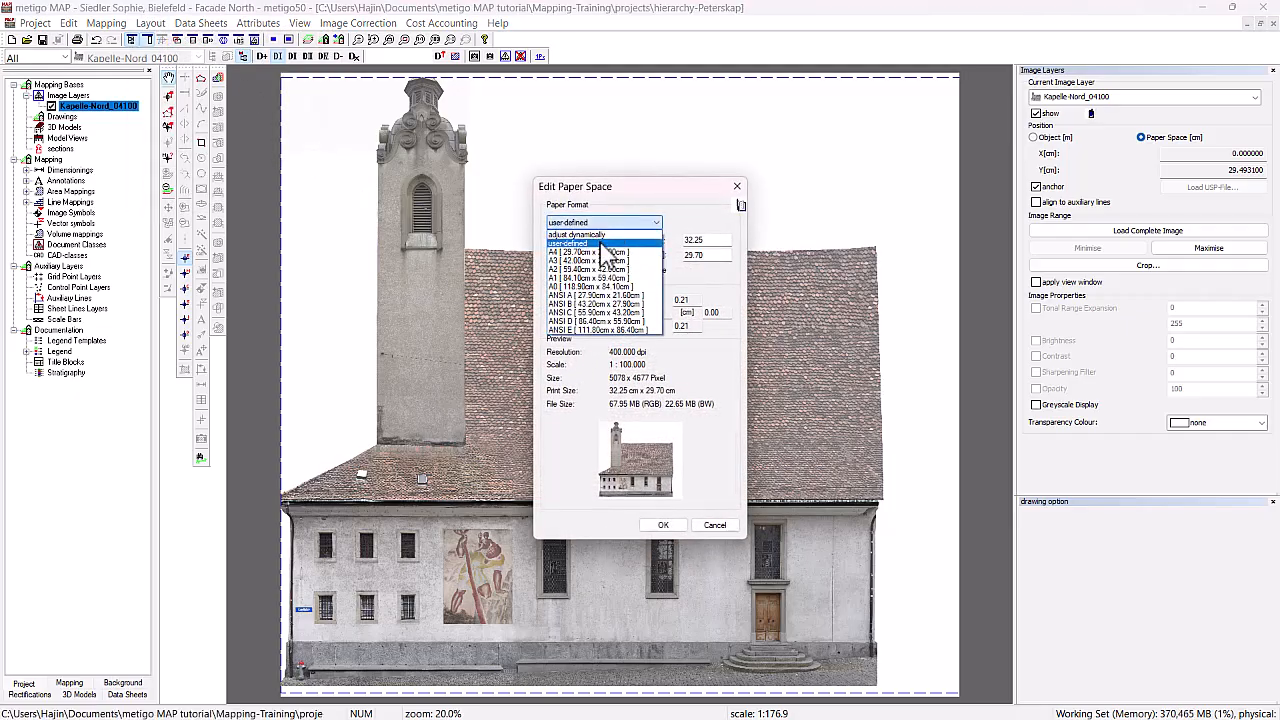
pyautogui.click(580, 269)
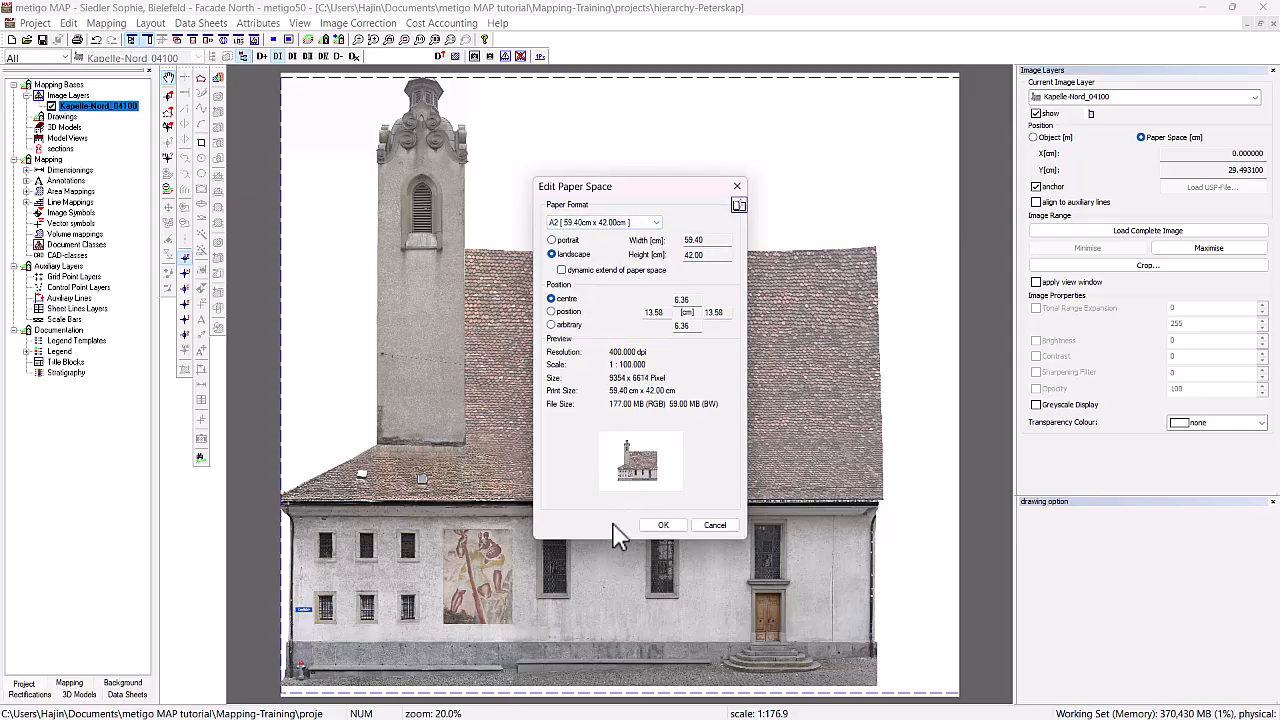
pyautogui.click(660, 525)
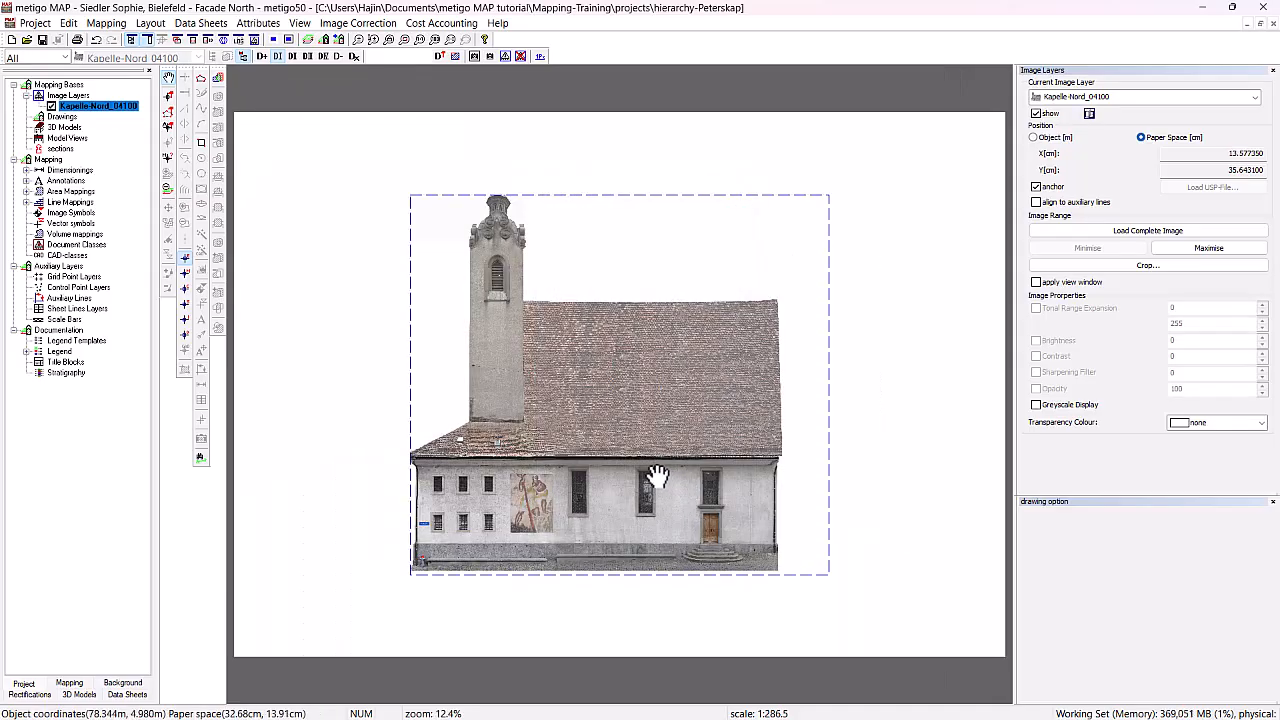
# Draw a rectangle of about 61 m² in the Kartierungsbereich class of the All group around the tower shaft above the roof
pyautogui.click(69, 684)
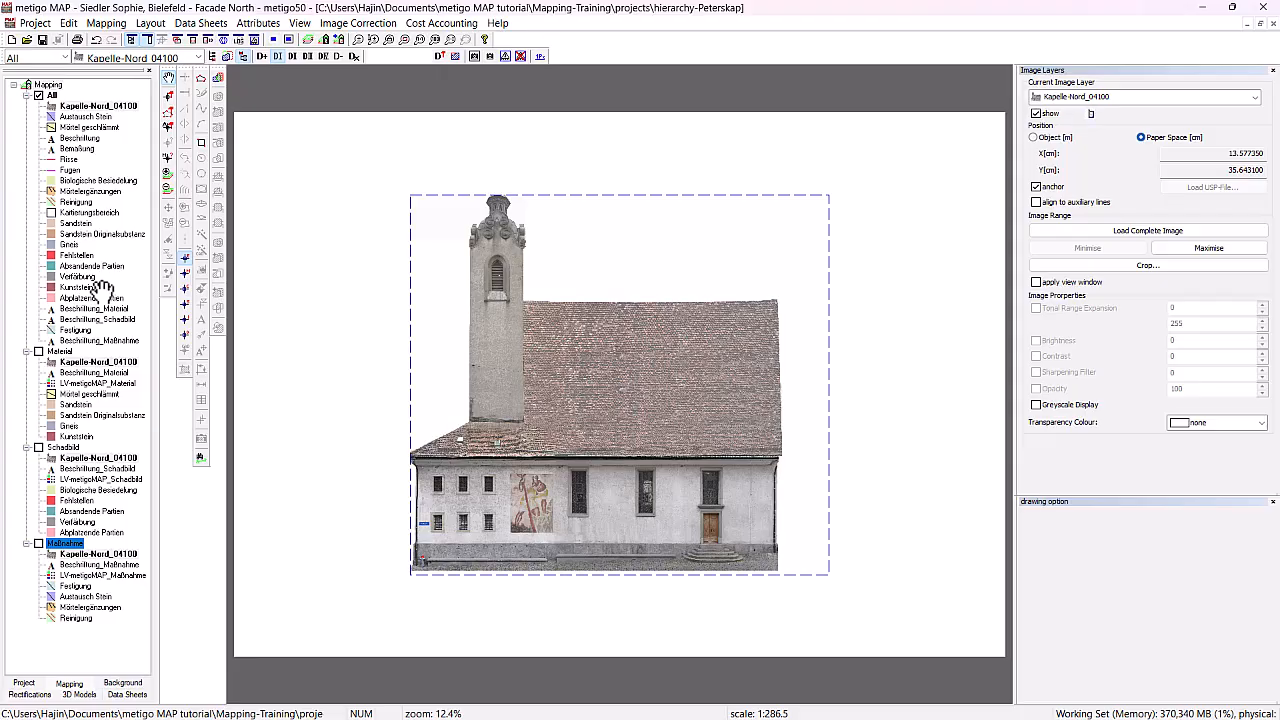
pyautogui.click(65, 58)
pyautogui.click(65, 58)
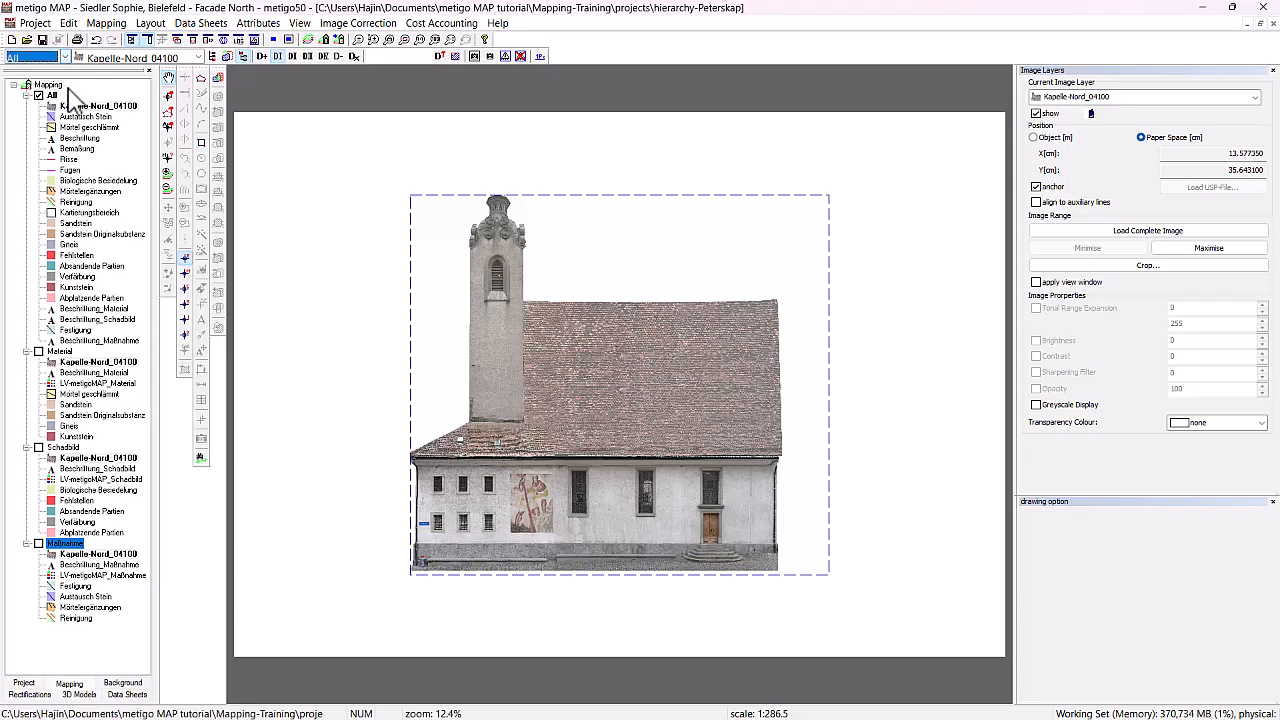
pyautogui.click(88, 212)
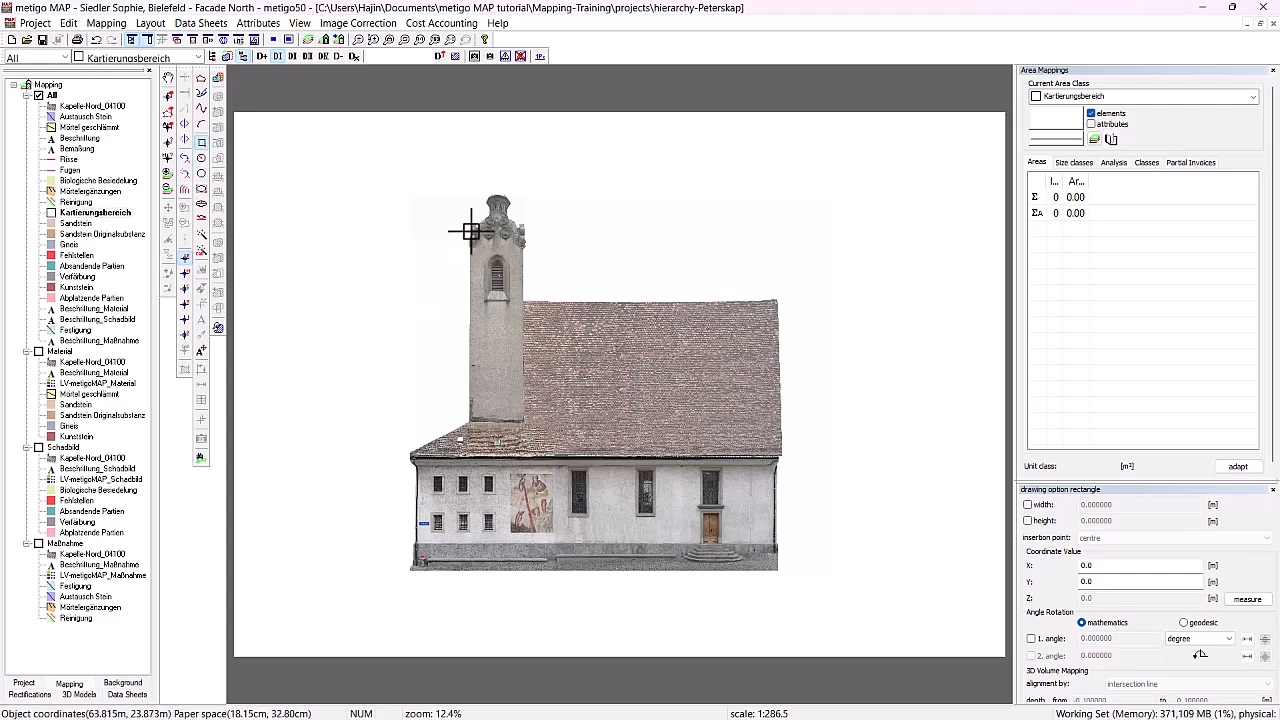
pyautogui.click(472, 225)
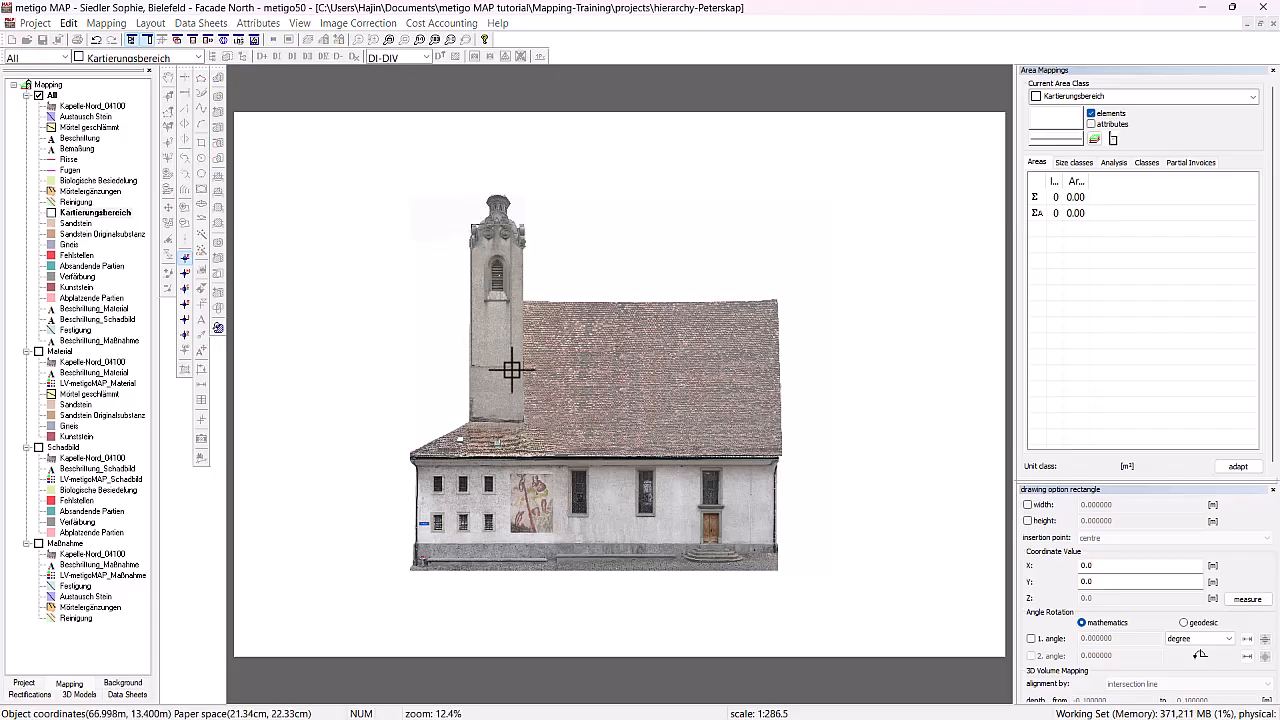
pyautogui.click(523, 421)
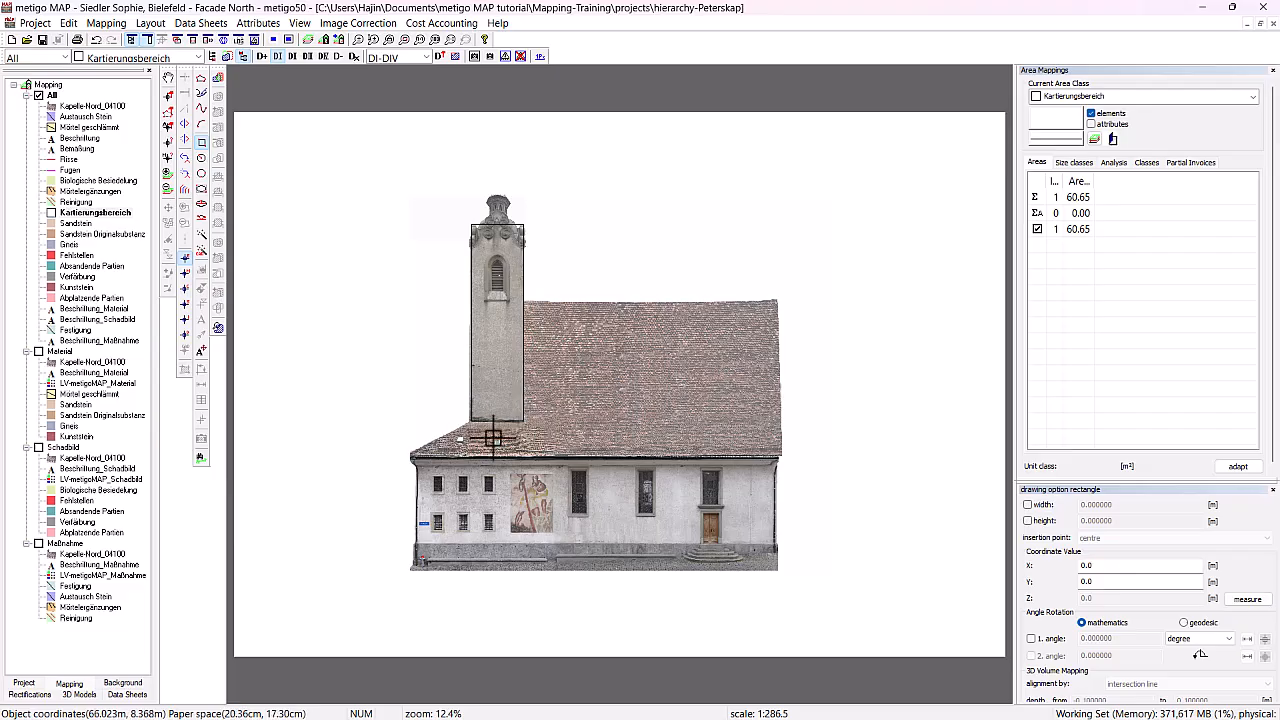
# Draw a second Kartierungsbereich rectangle of about 191 m² around the lower wall and use that class for the object's mapping area
pyautogui.click(418, 467)
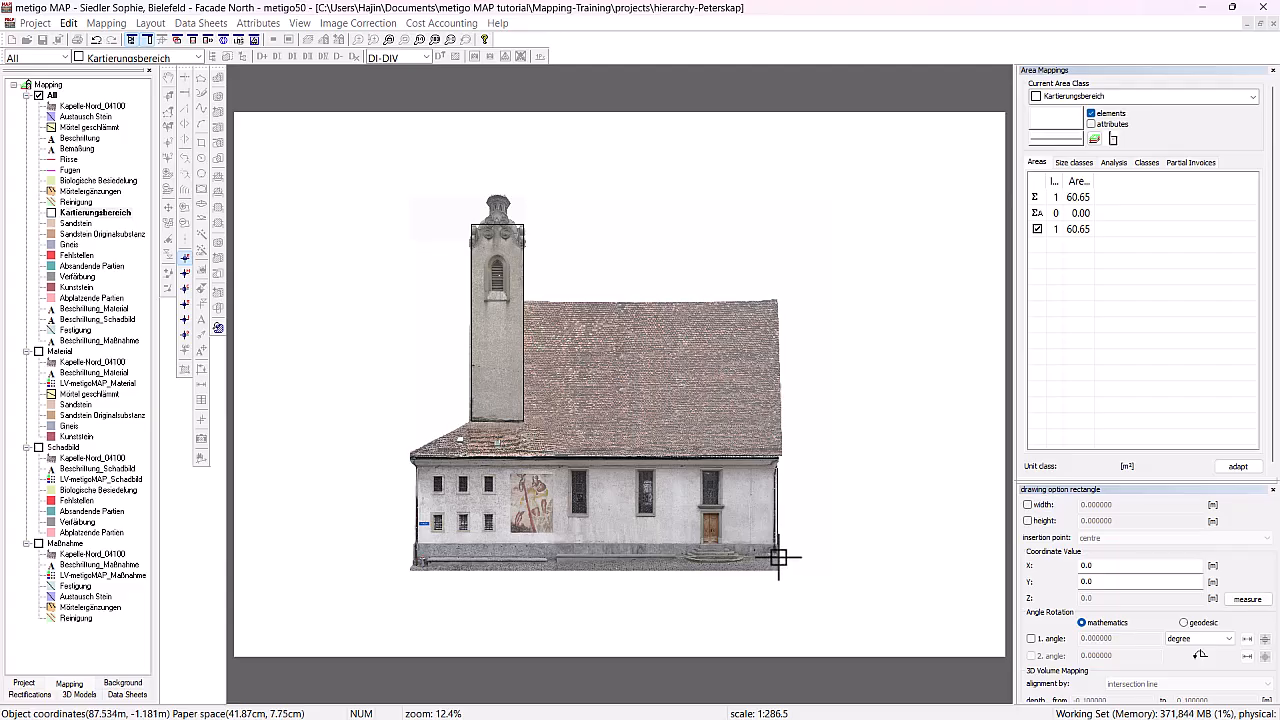
pyautogui.click(778, 557)
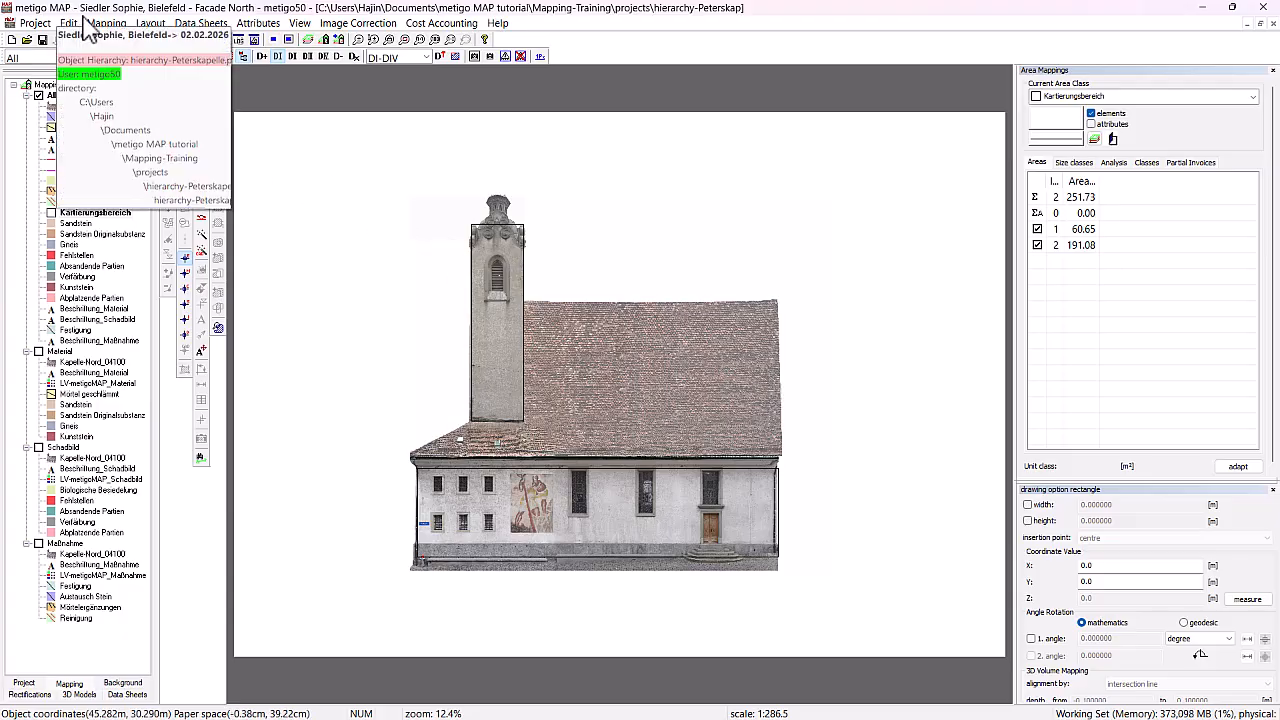
pyautogui.click(107, 23)
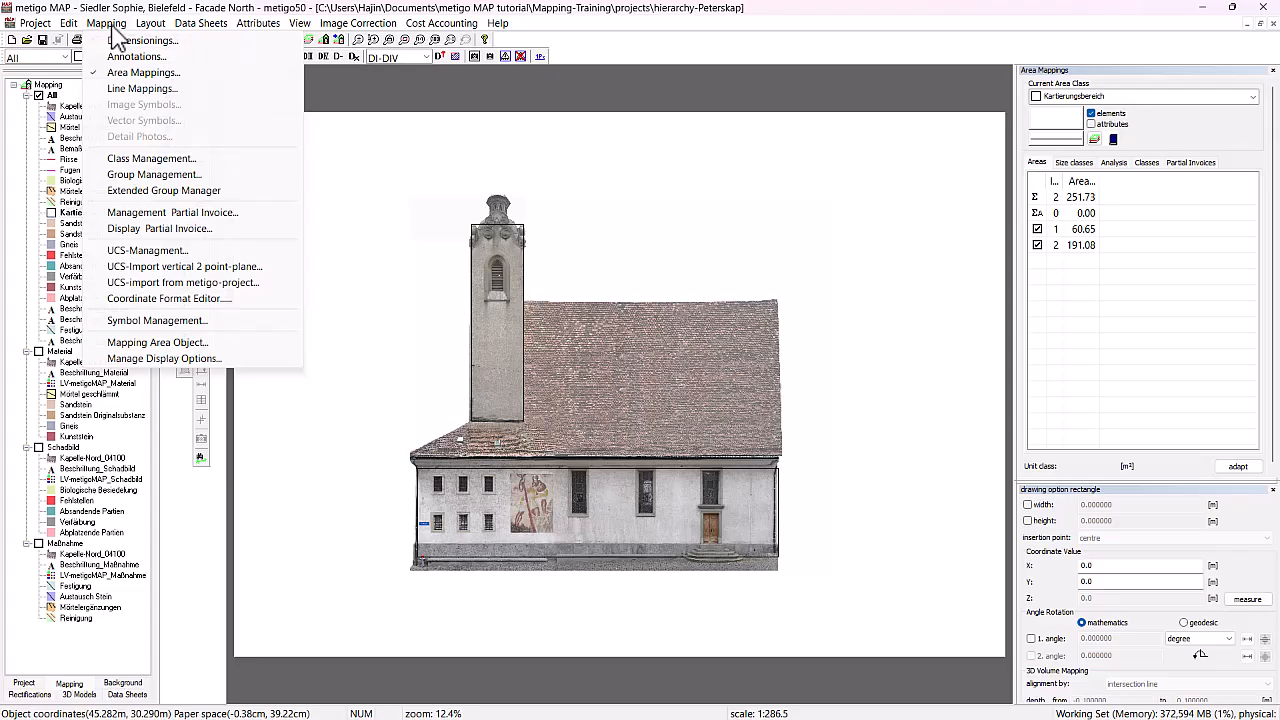
pyautogui.click(210, 343)
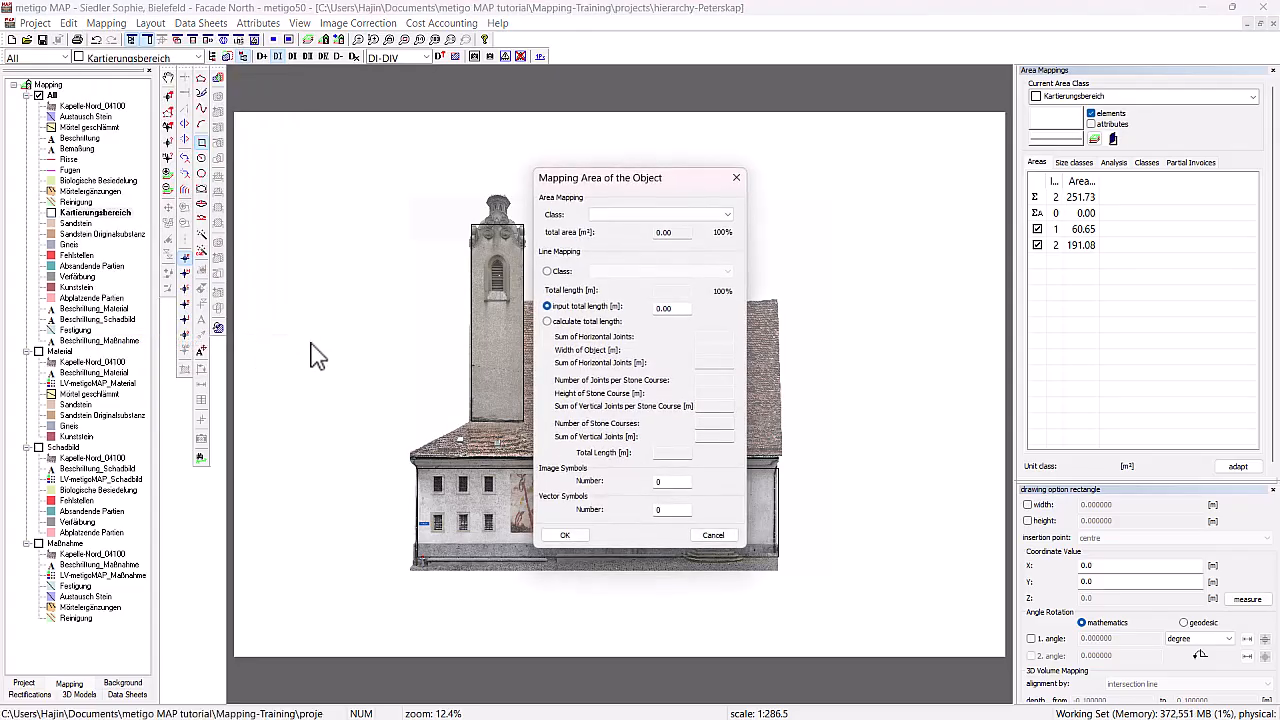
pyautogui.click(632, 214)
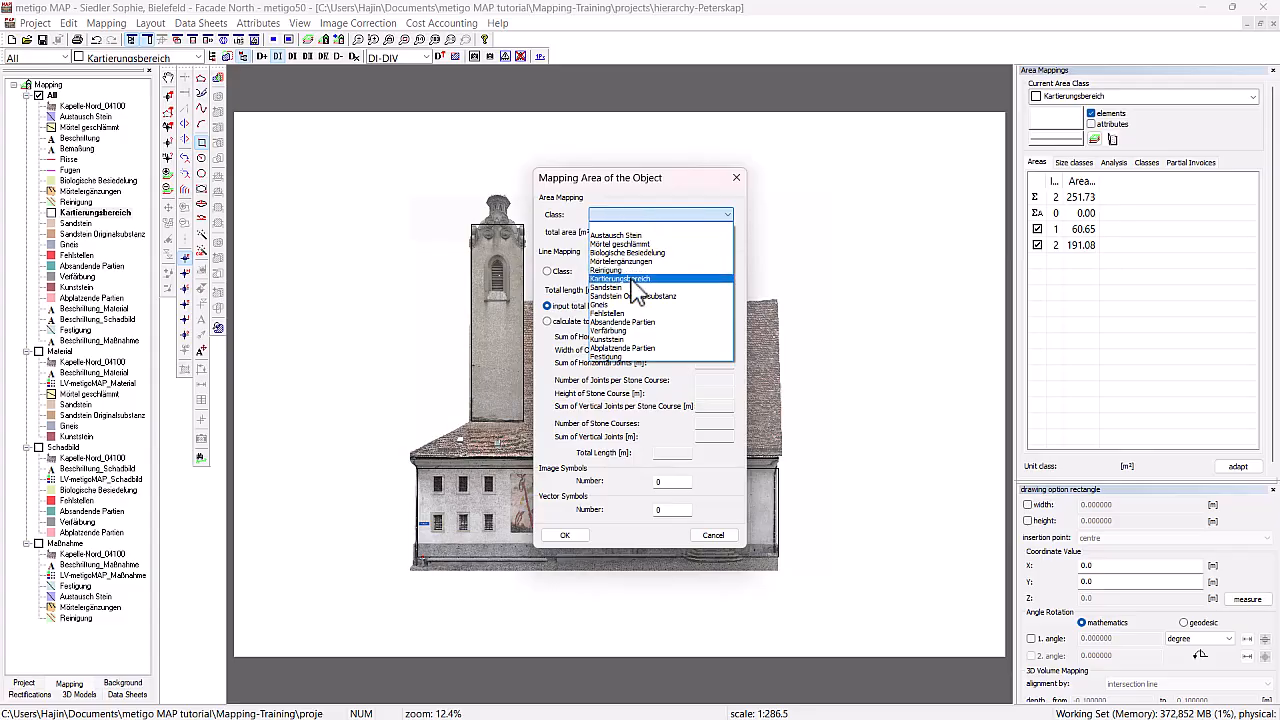
pyautogui.click(632, 279)
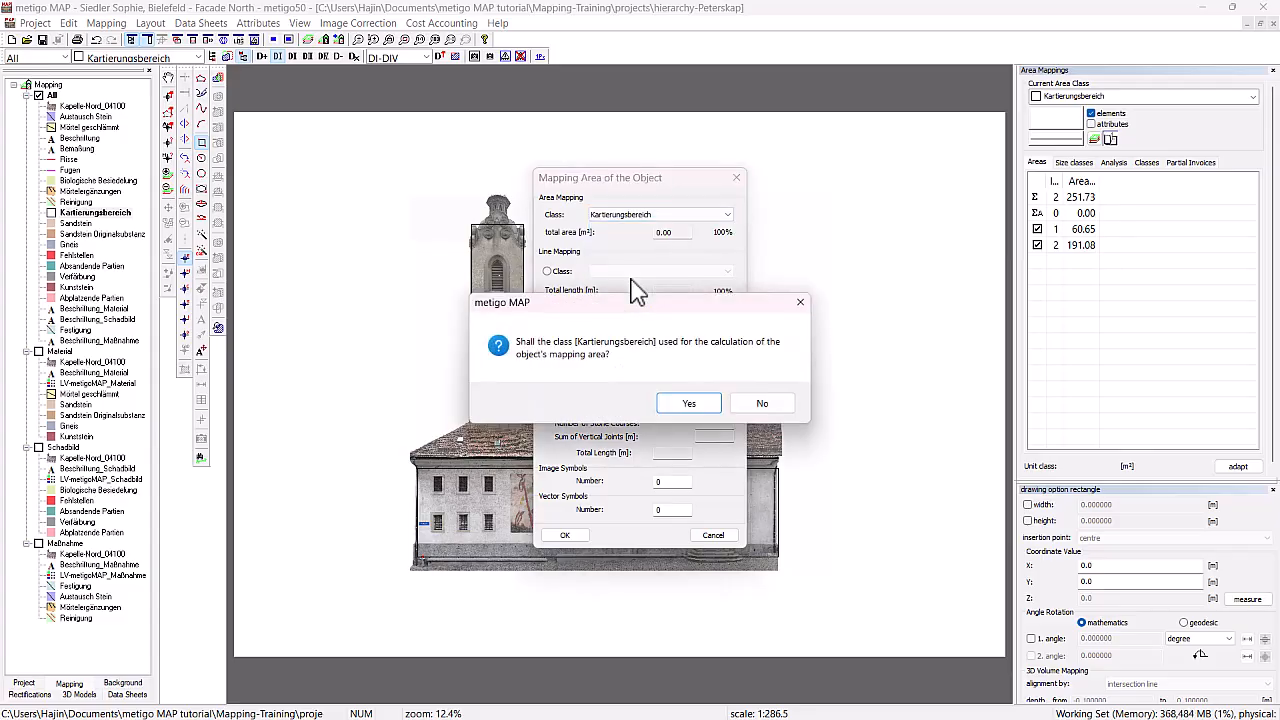
pyautogui.click(688, 403)
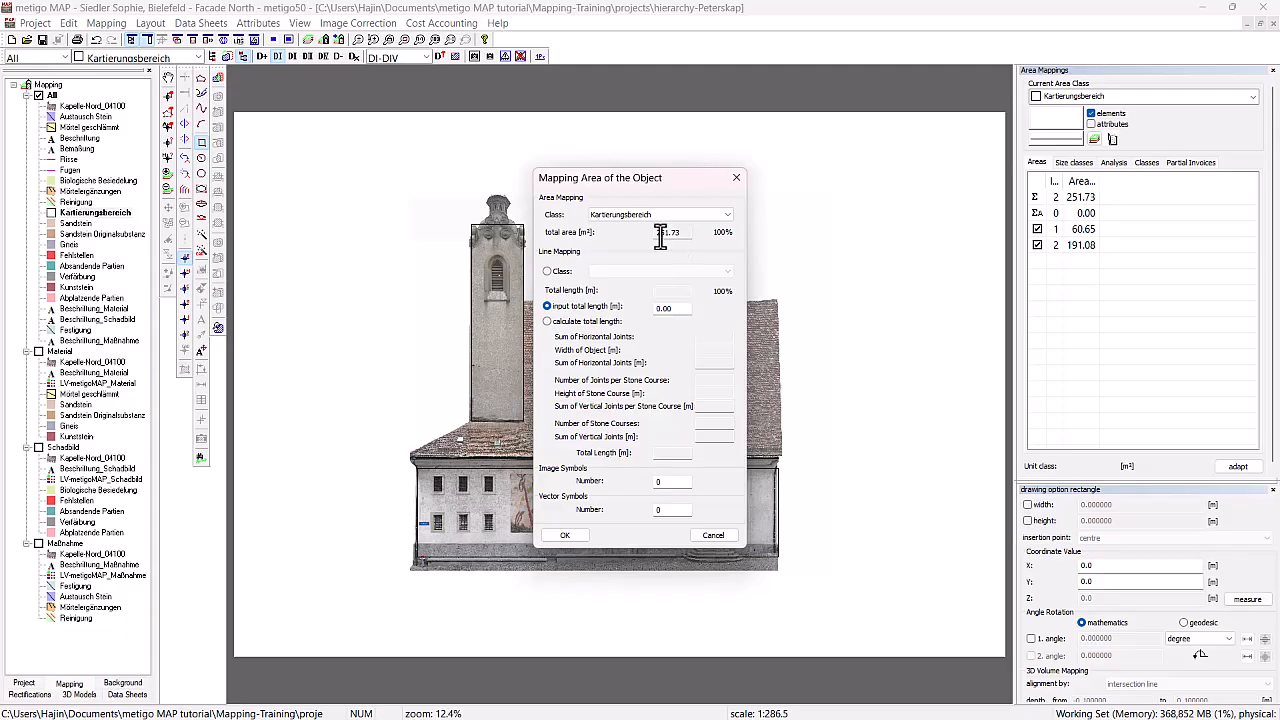
pyautogui.click(568, 537)
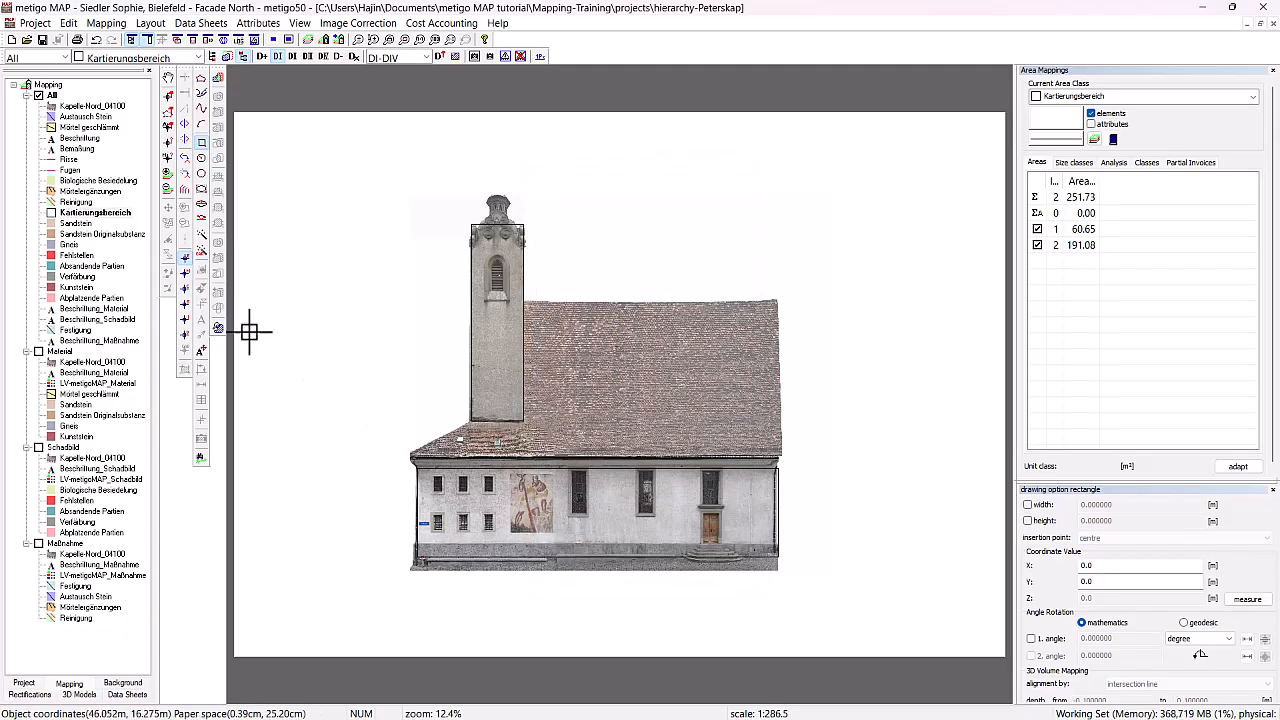
# In the Schadbild group, draw seven Fehlstellen rectangles totalling about 17 m² between the mural and the wall's right end, and save
pyautogui.click(40, 57)
pyautogui.click(42, 93)
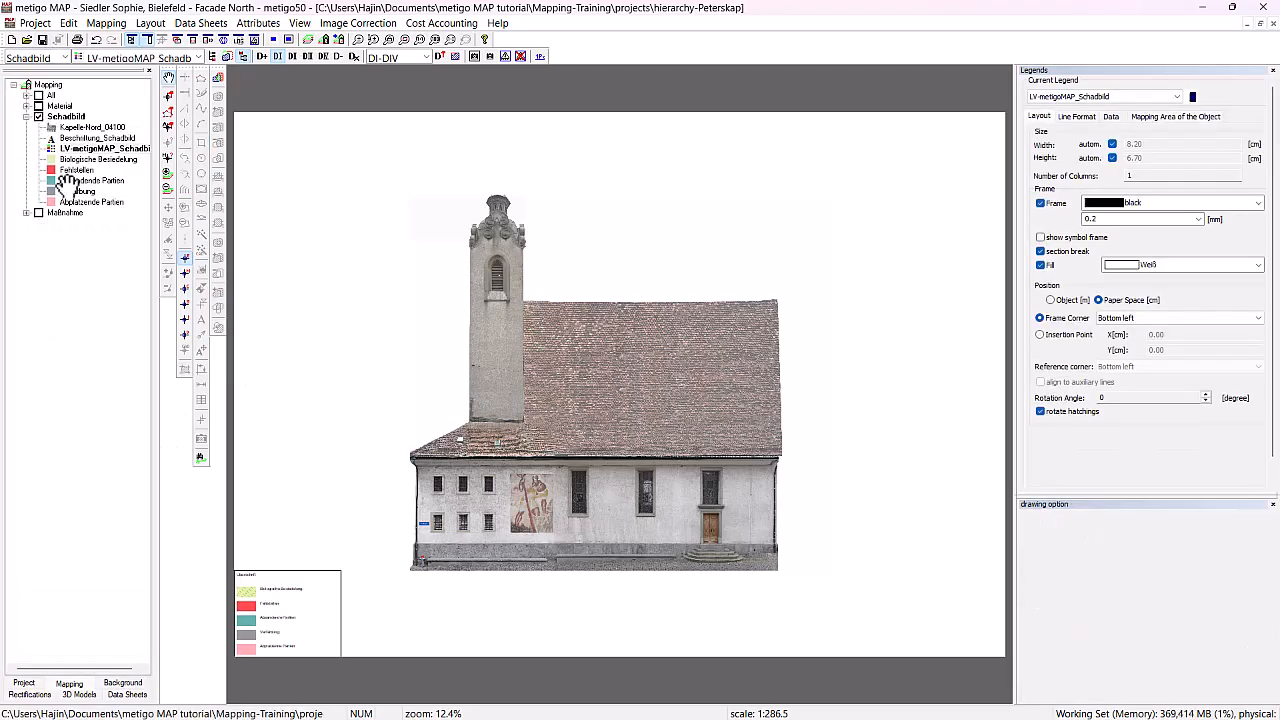
pyautogui.click(70, 170)
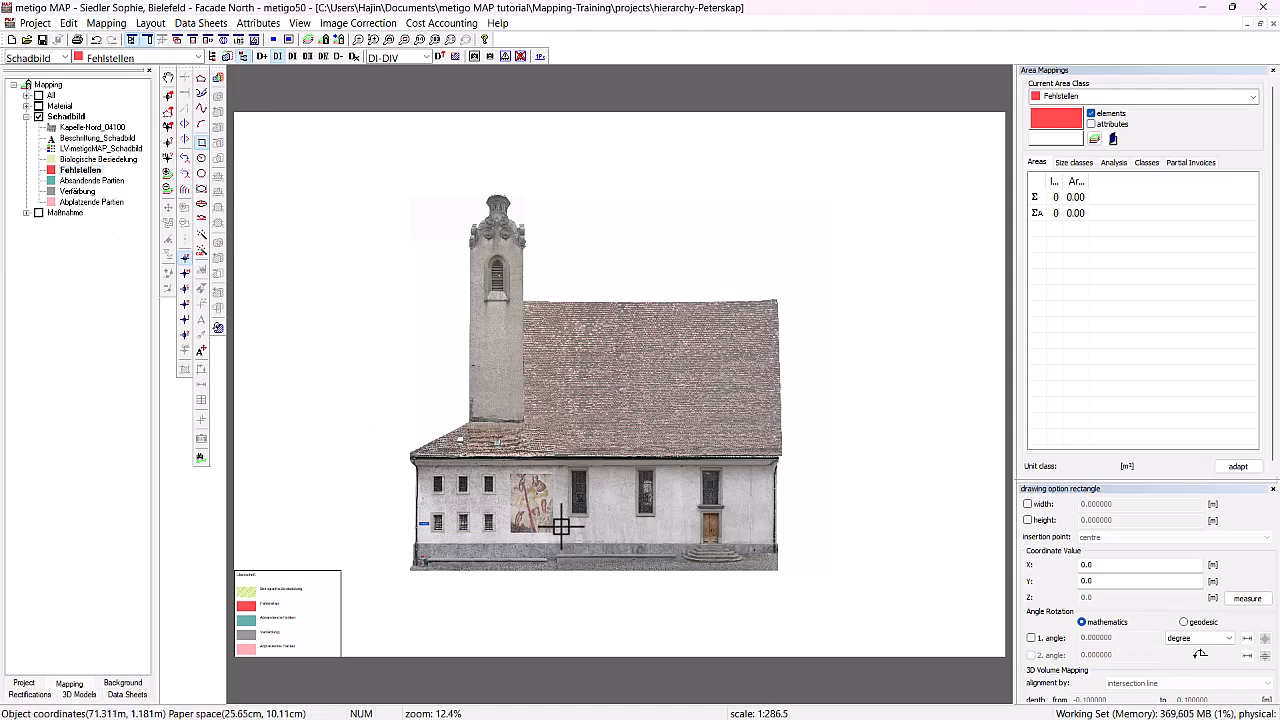
pyautogui.moveTo(587, 493); pyautogui.dragTo(605, 525)
pyautogui.moveTo(622, 509)
pyautogui.mouseDown()
pyautogui.moveTo(631, 531)
pyautogui.moveTo(696, 518)
pyautogui.moveTo(707, 551)
pyautogui.mouseUp()
pyautogui.moveTo(727, 499)
pyautogui.mouseDown()
pyautogui.moveTo(740, 525)
pyautogui.moveTo(766, 525)
pyautogui.mouseUp()
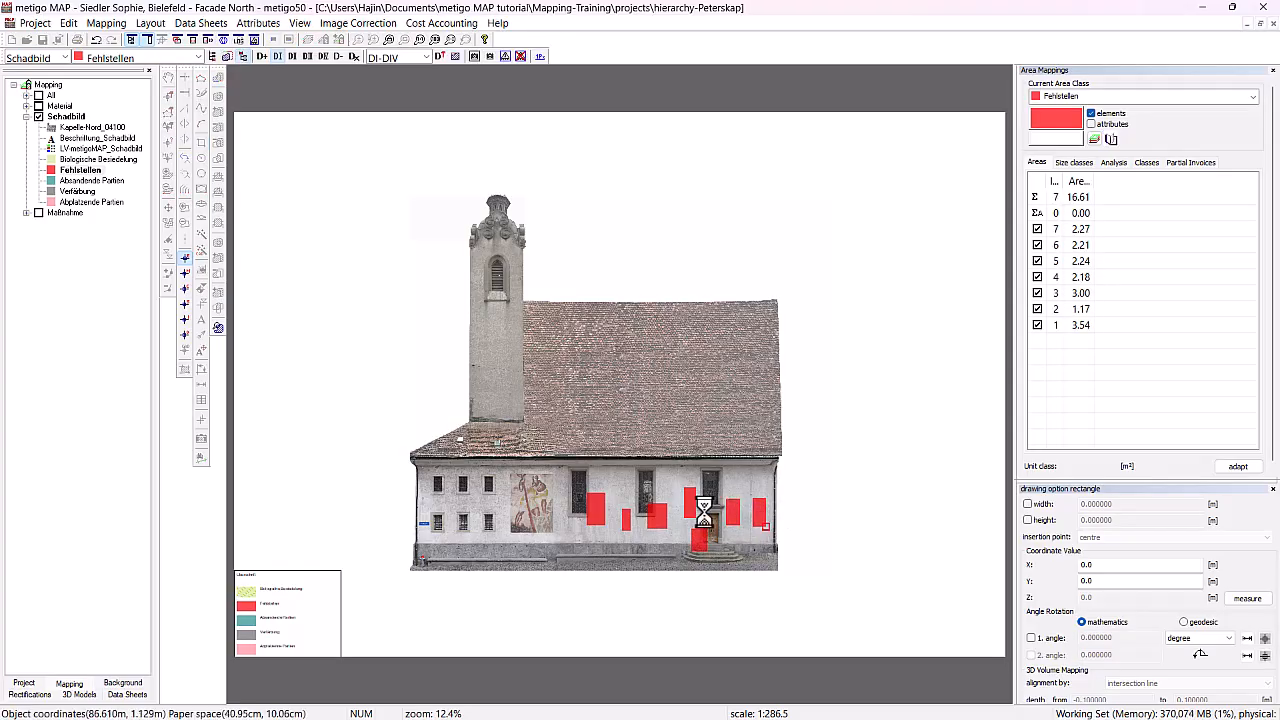
pyautogui.hotkey('ctrl', 's')
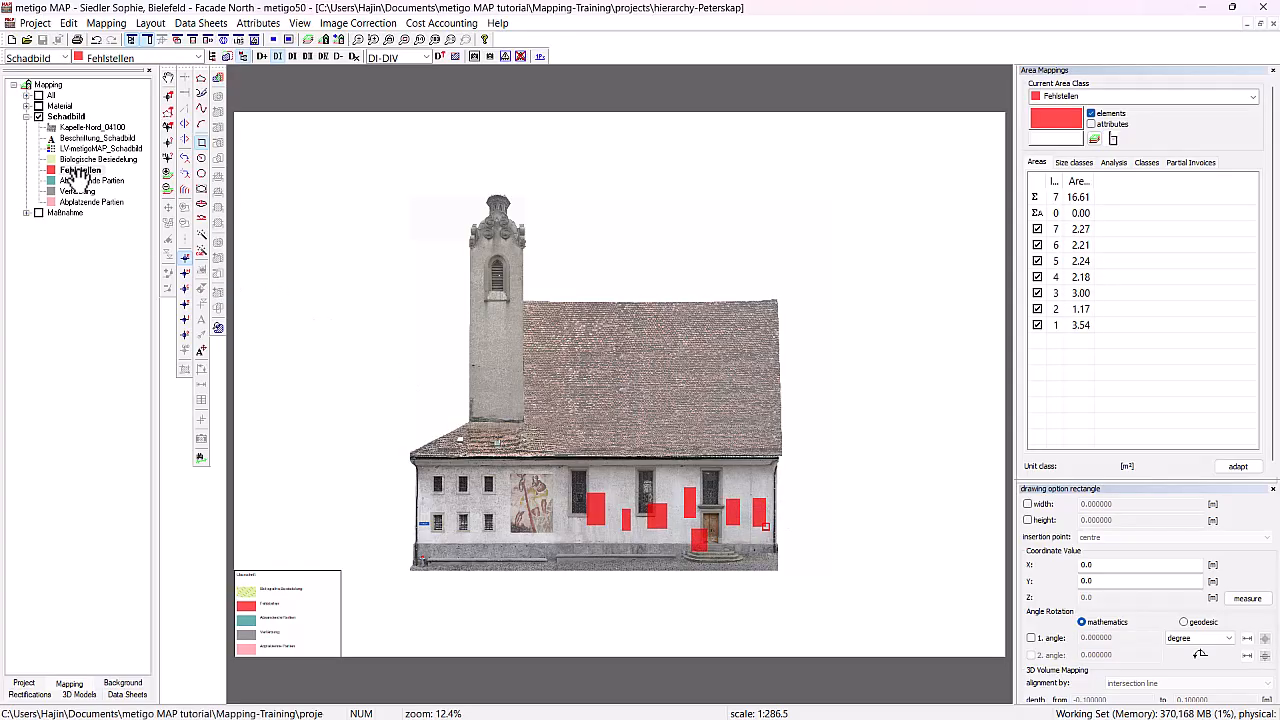
# Draw seven Absandende Partien rectangles totalling about 11 m² around the small windows and the mural, and save the mapping
pyautogui.click(80, 181)
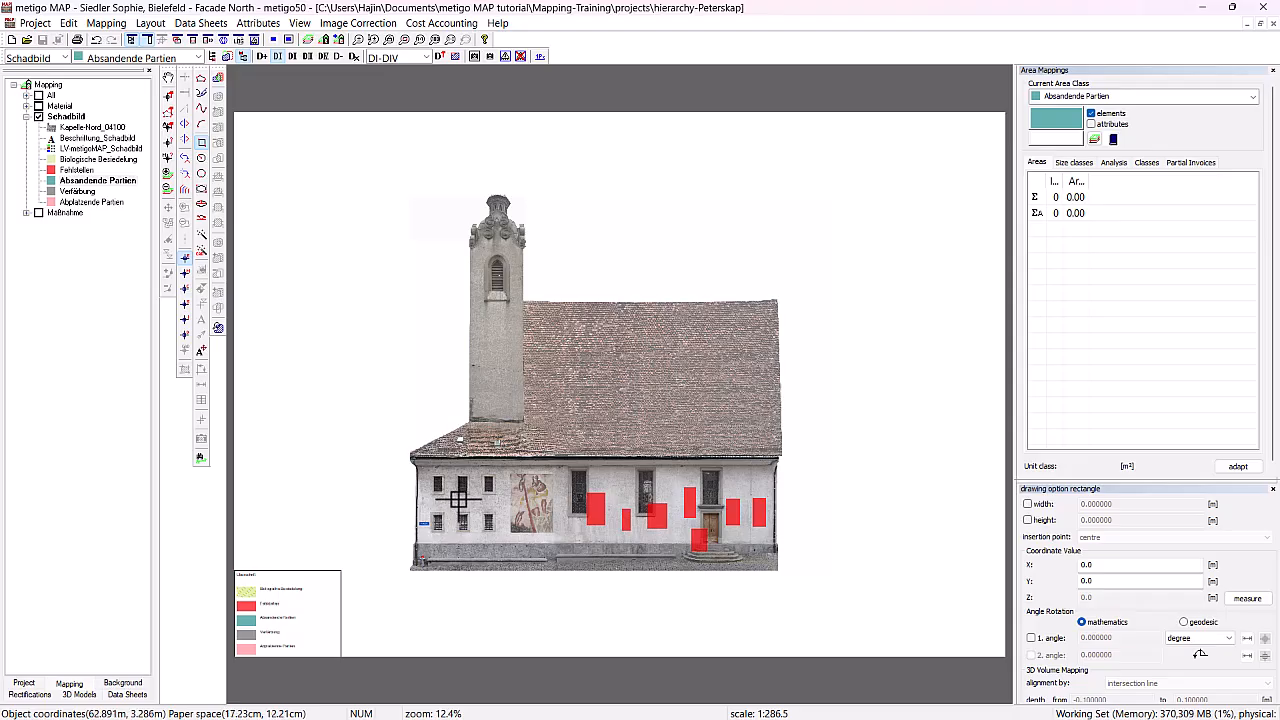
pyautogui.moveTo(456, 500)
pyautogui.mouseDown()
pyautogui.moveTo(508, 521)
pyautogui.moveTo(524, 545)
pyautogui.moveTo(524, 478)
pyautogui.moveTo(476, 477)
pyautogui.mouseUp()
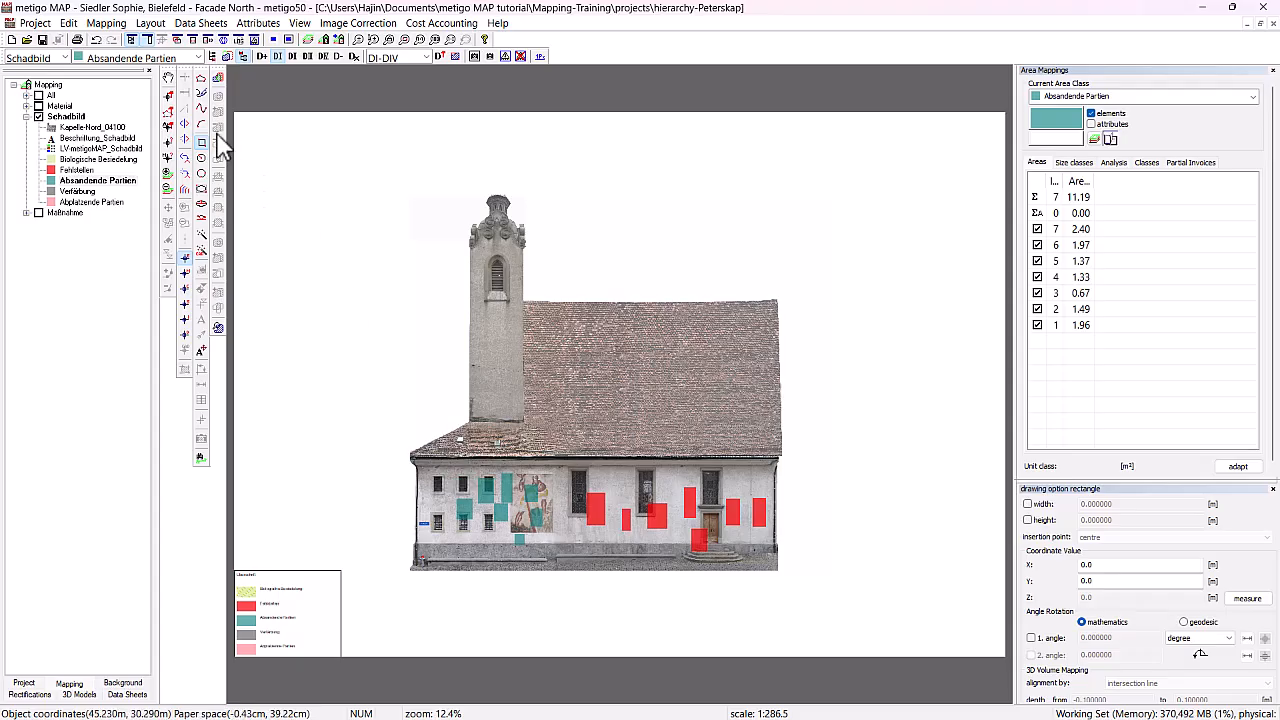
pyautogui.click(42, 41)
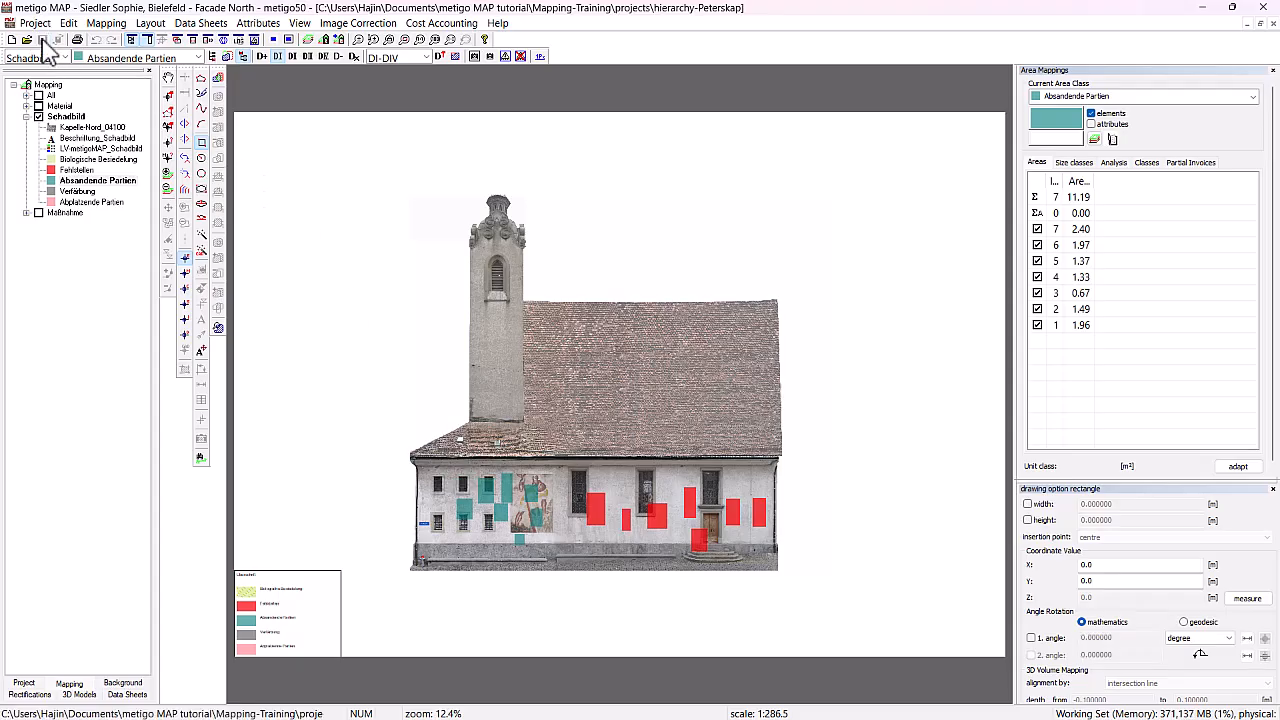
# Close the Facade North mapping and open the Facade East mapping from the object hierarchy with 100 % display quality
pyautogui.click(36, 23)
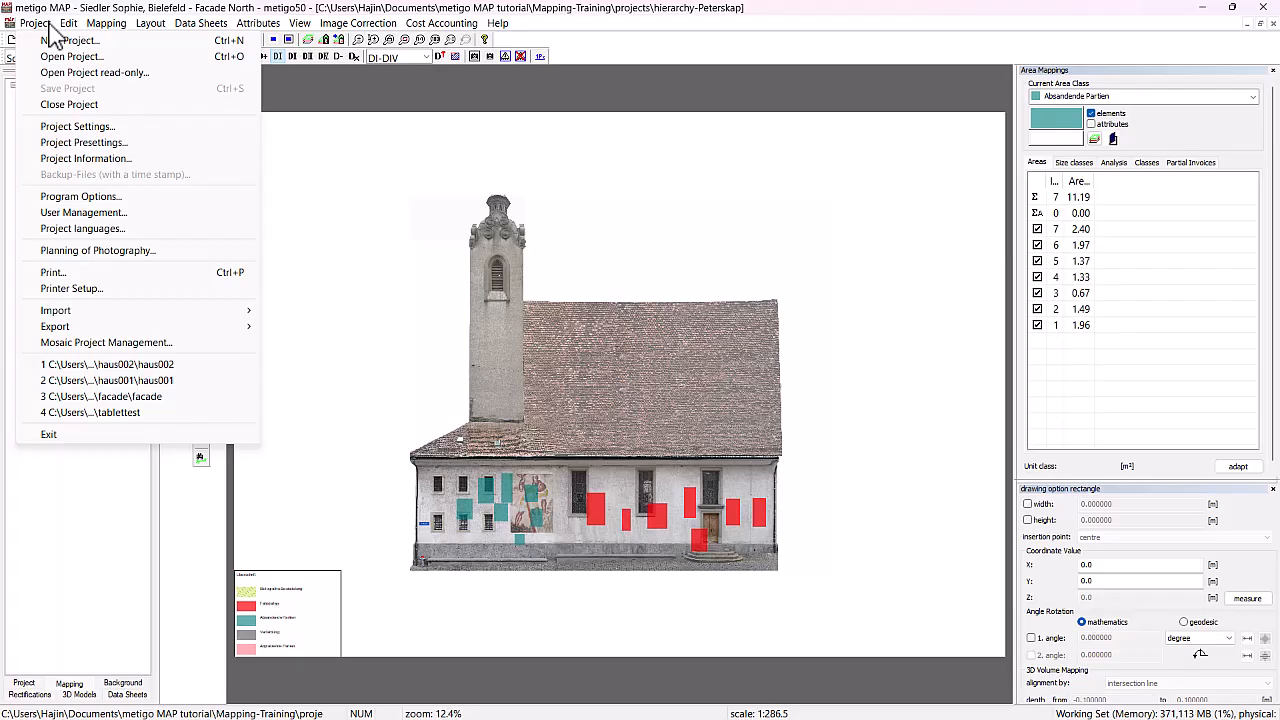
pyautogui.click(70, 105)
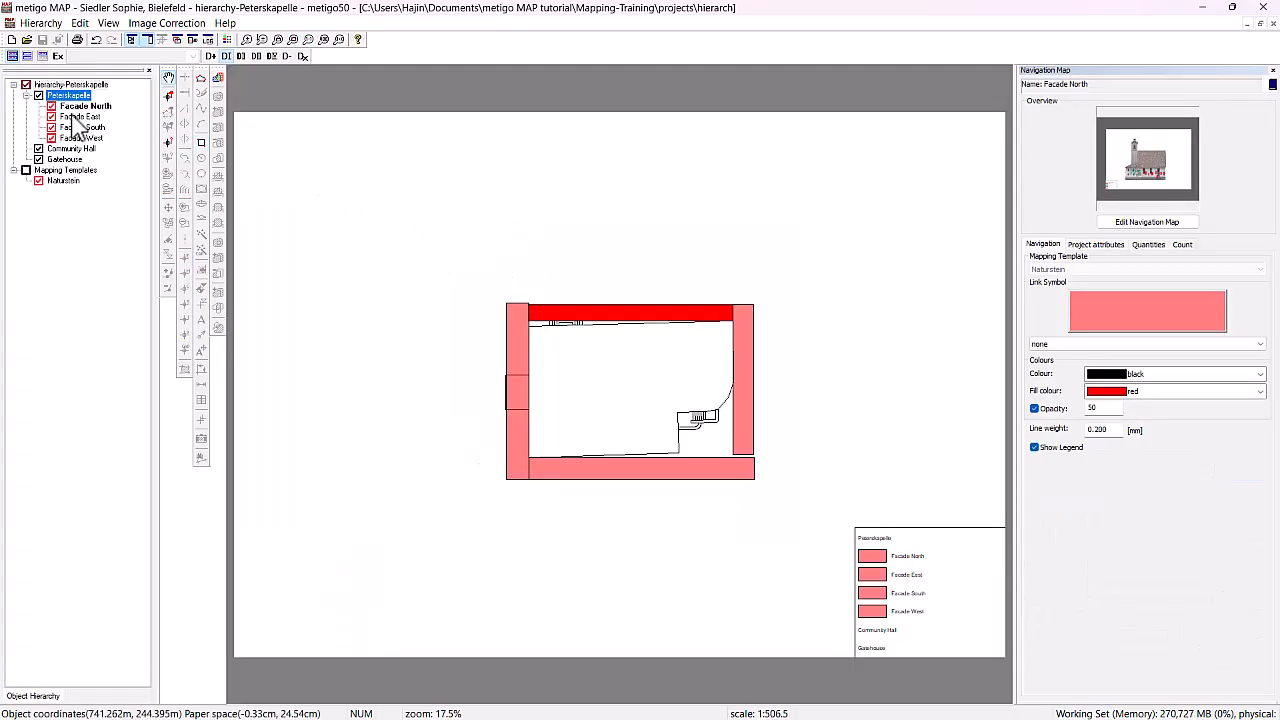
pyautogui.click(76, 117)
pyautogui.rightClick(78, 117)
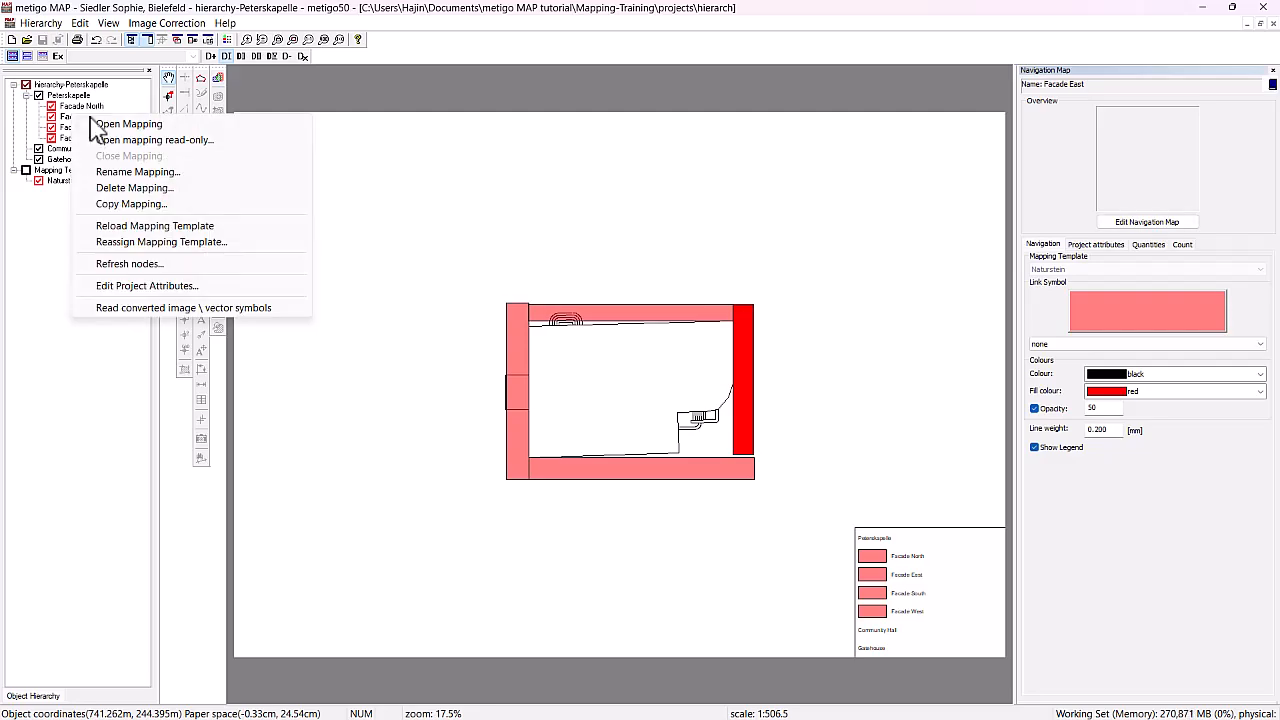
pyautogui.click(108, 124)
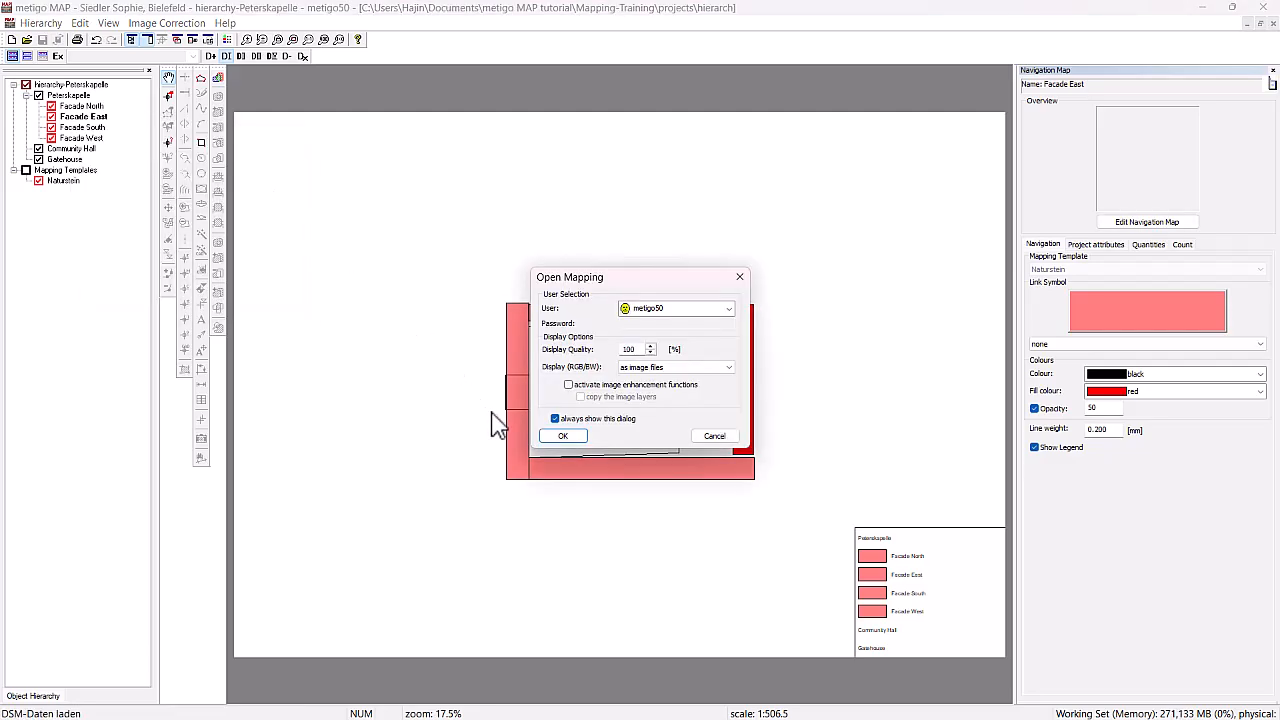
pyautogui.click(560, 437)
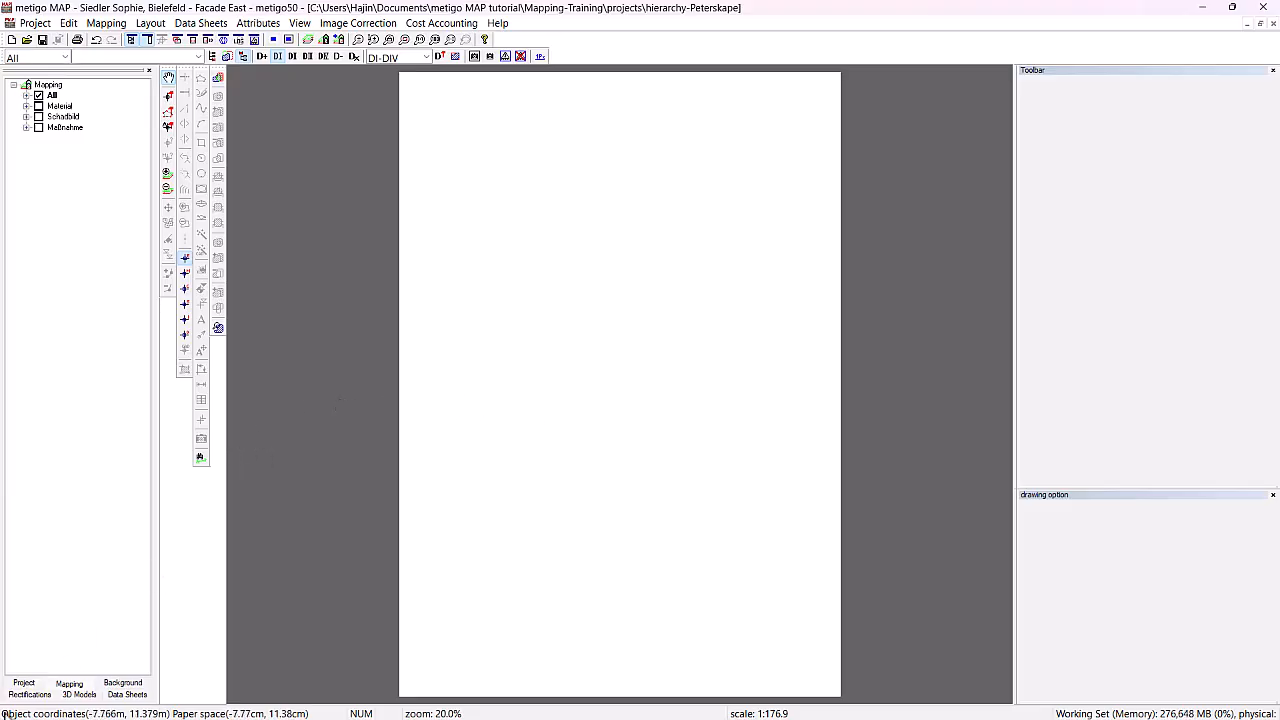
# Load Kapelle-Ost_04100 from the Hierarchie-Peterskapelle folder as an image layer at 400 dpi and scale 100, and assign it to all groups
pyautogui.click(26, 688)
pyautogui.click(68, 95)
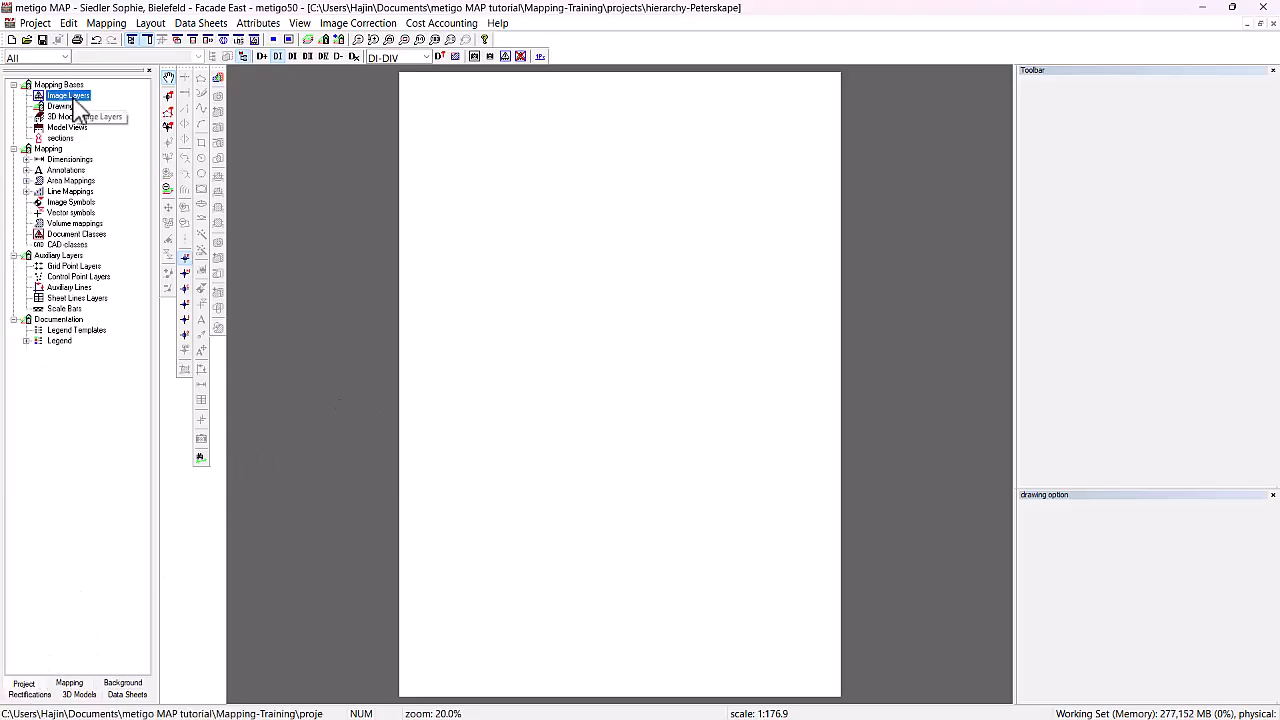
pyautogui.rightClick(70, 95)
pyautogui.click(141, 104)
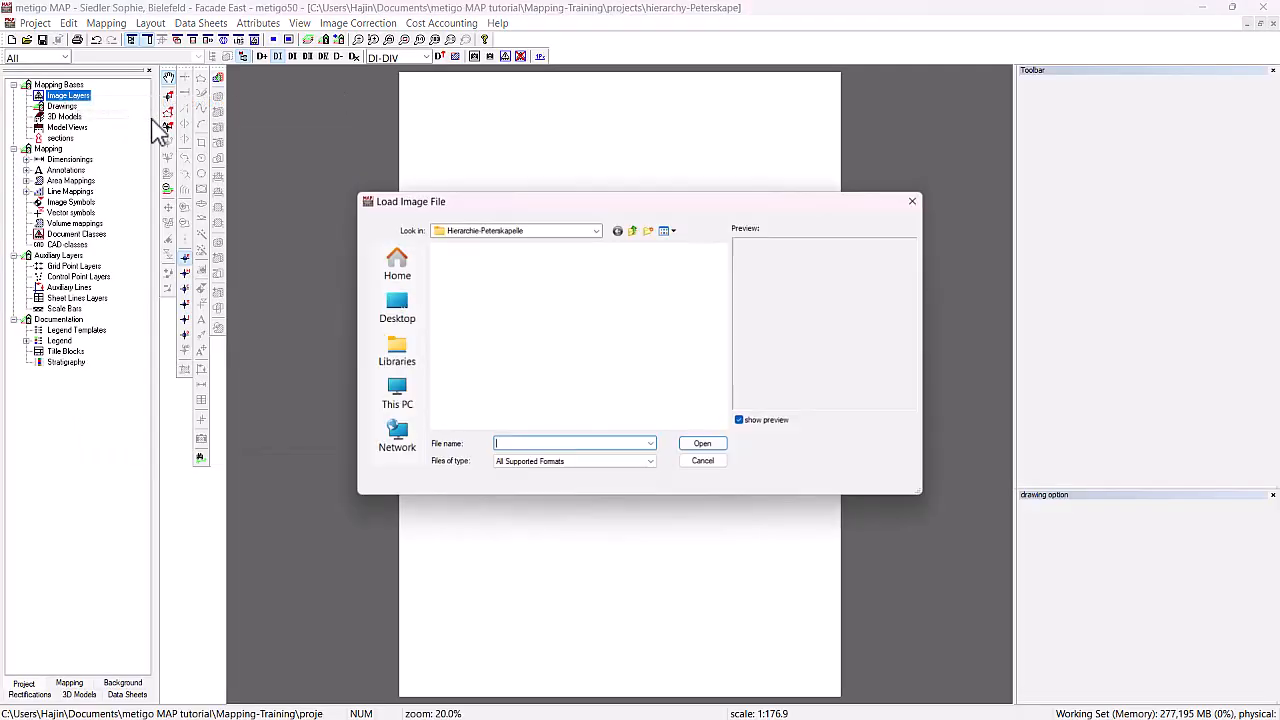
pyautogui.click(548, 300)
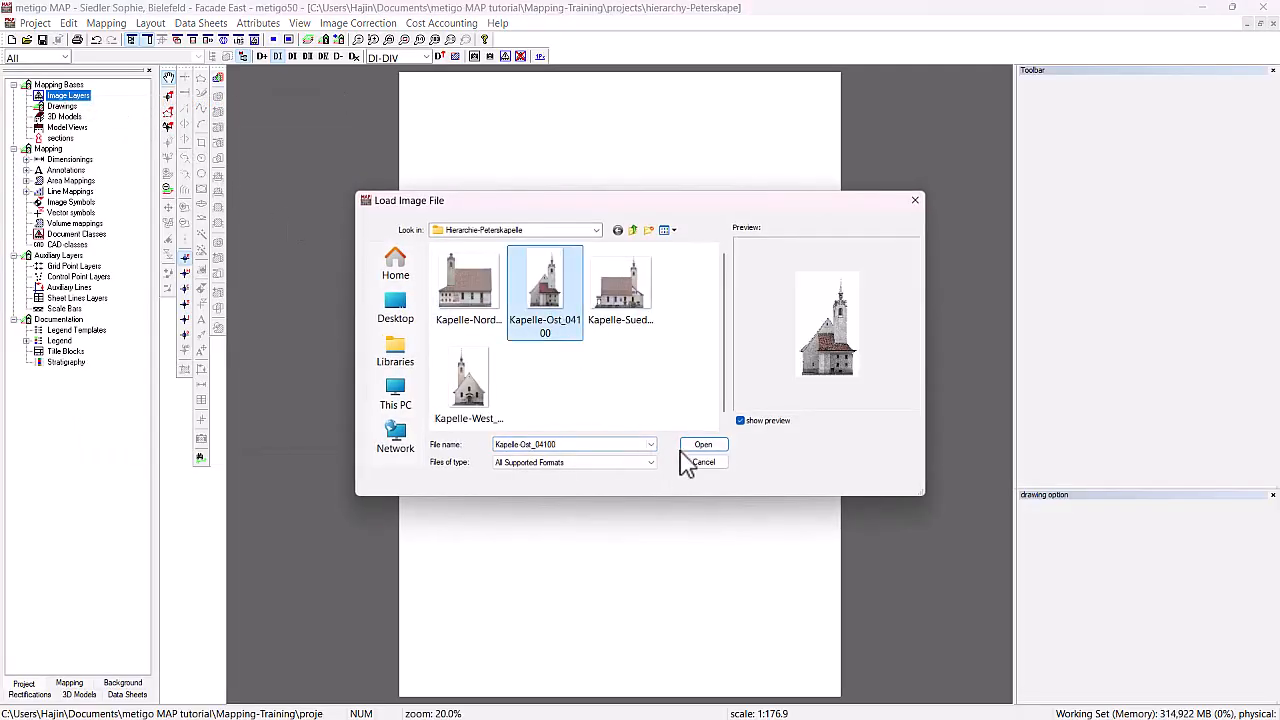
pyautogui.click(697, 446)
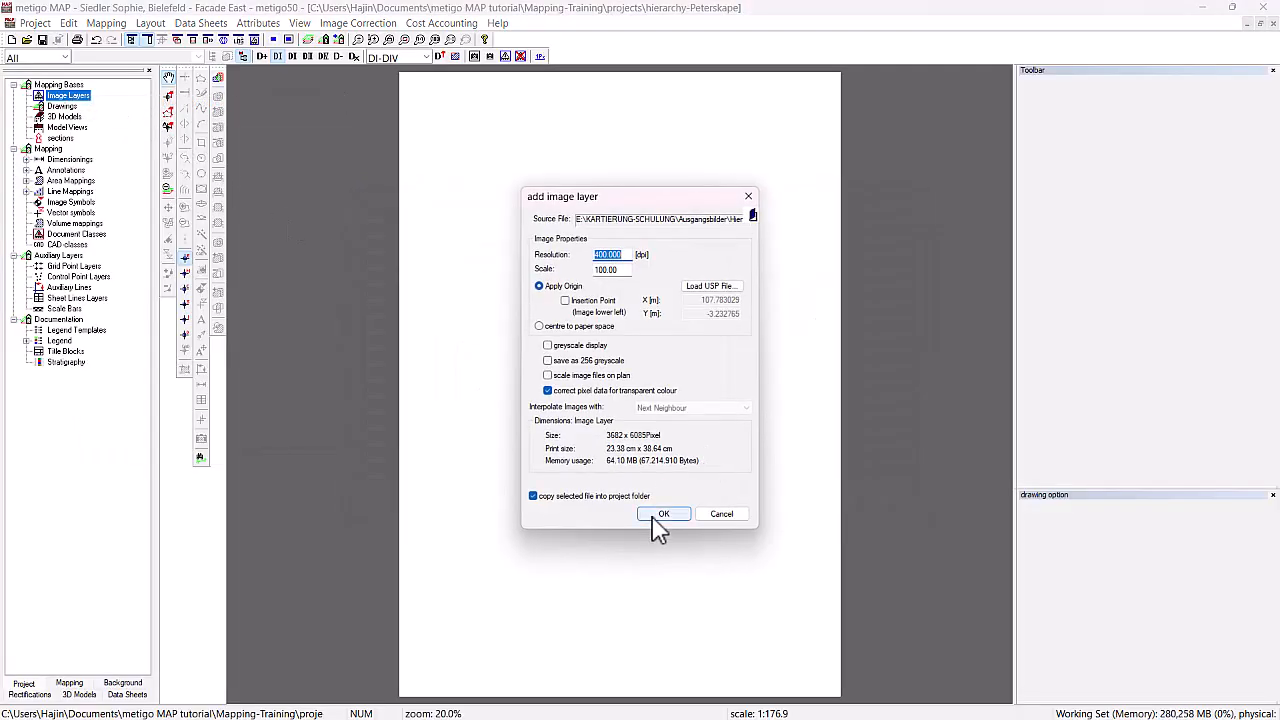
pyautogui.click(663, 514)
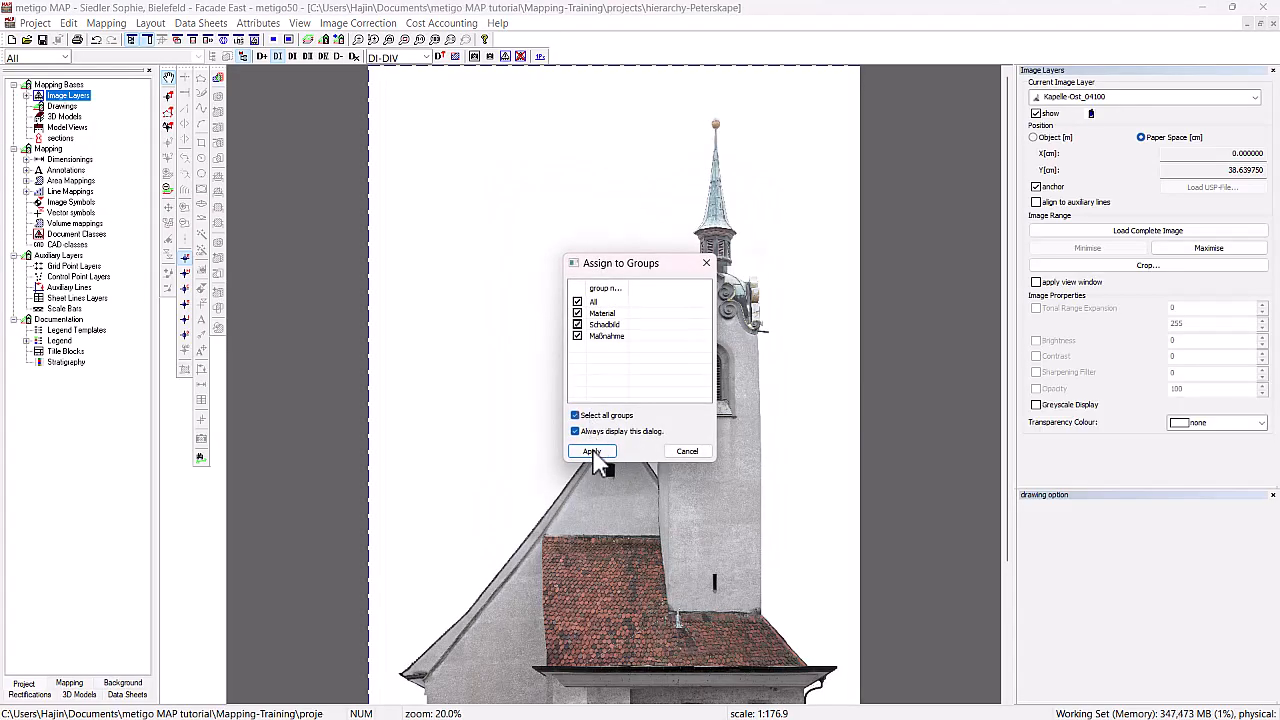
pyautogui.click(593, 450)
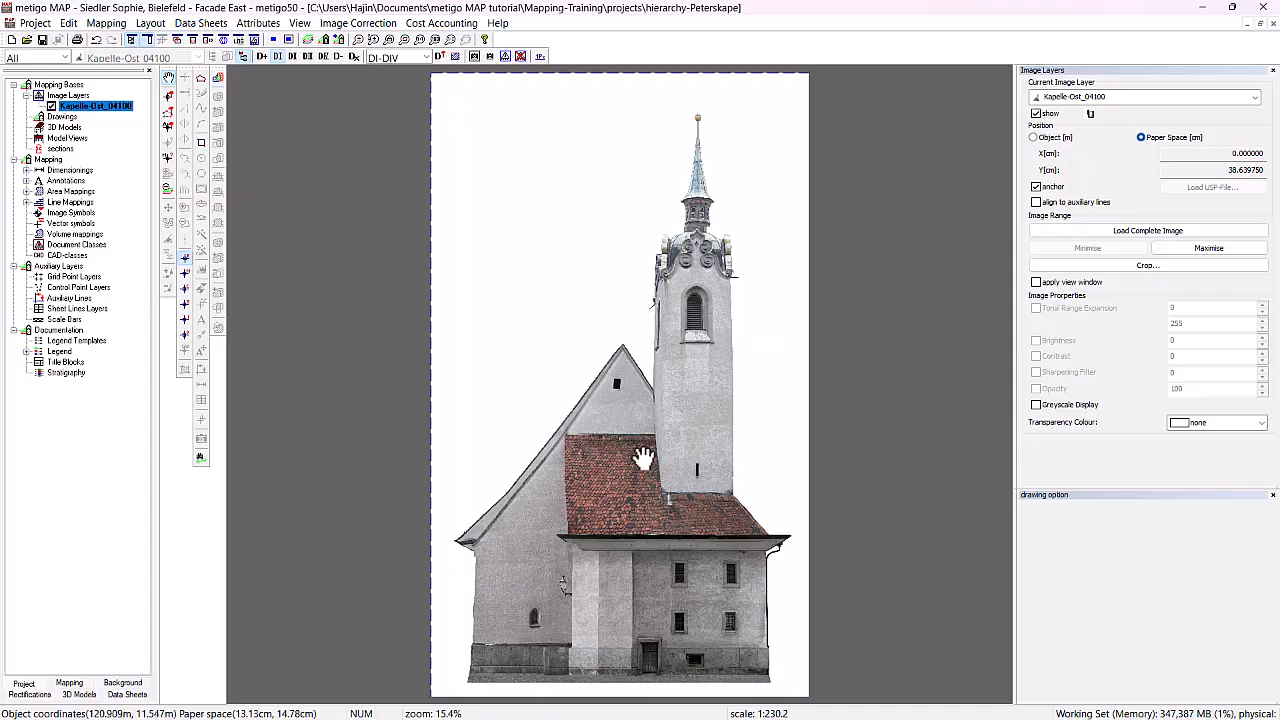
# Set the paper space of the Facade East mapping to the landscape A2 format (59.40 x 42.00 cm)
pyautogui.click(76, 683)
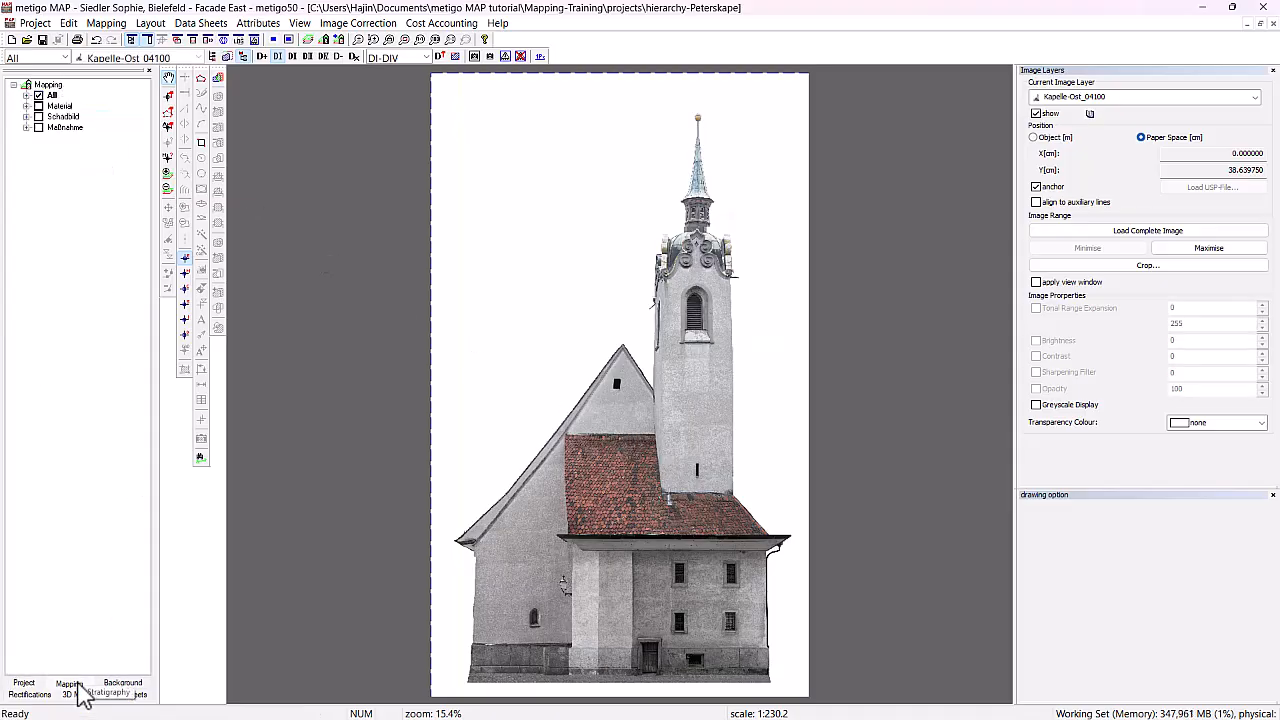
pyautogui.click(150, 22)
pyautogui.click(190, 42)
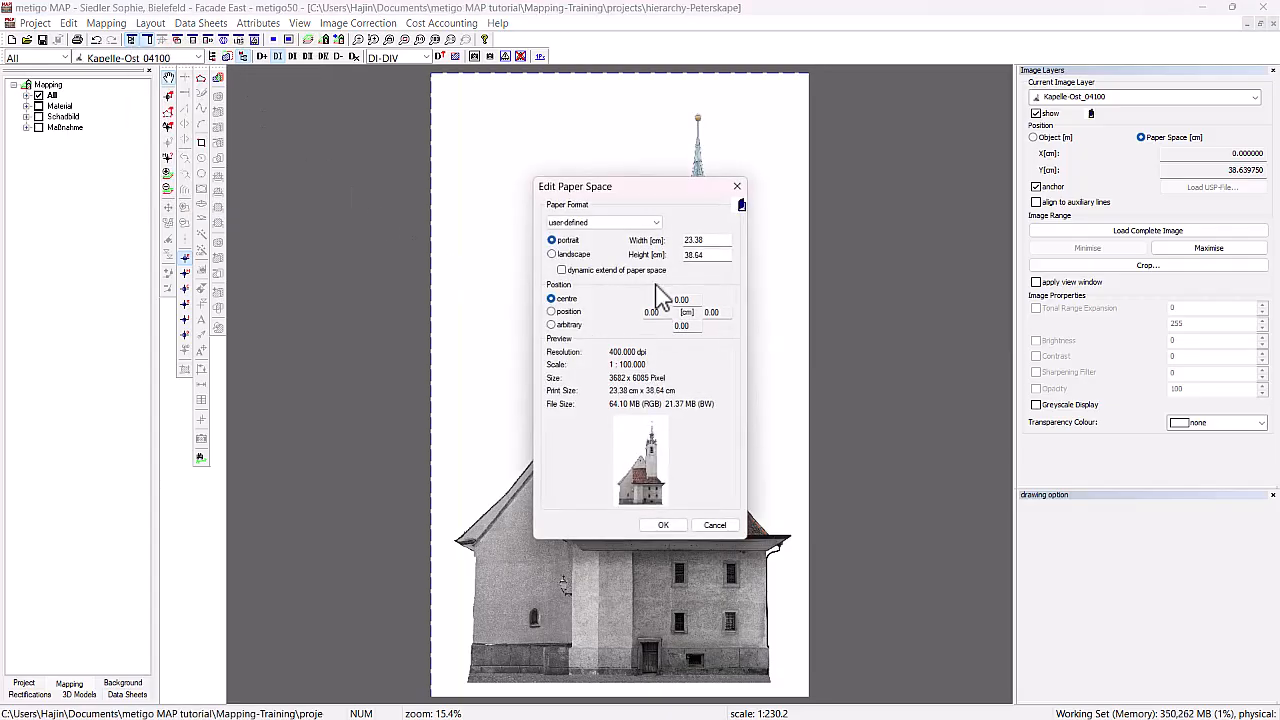
pyautogui.click(612, 222)
pyautogui.click(583, 280)
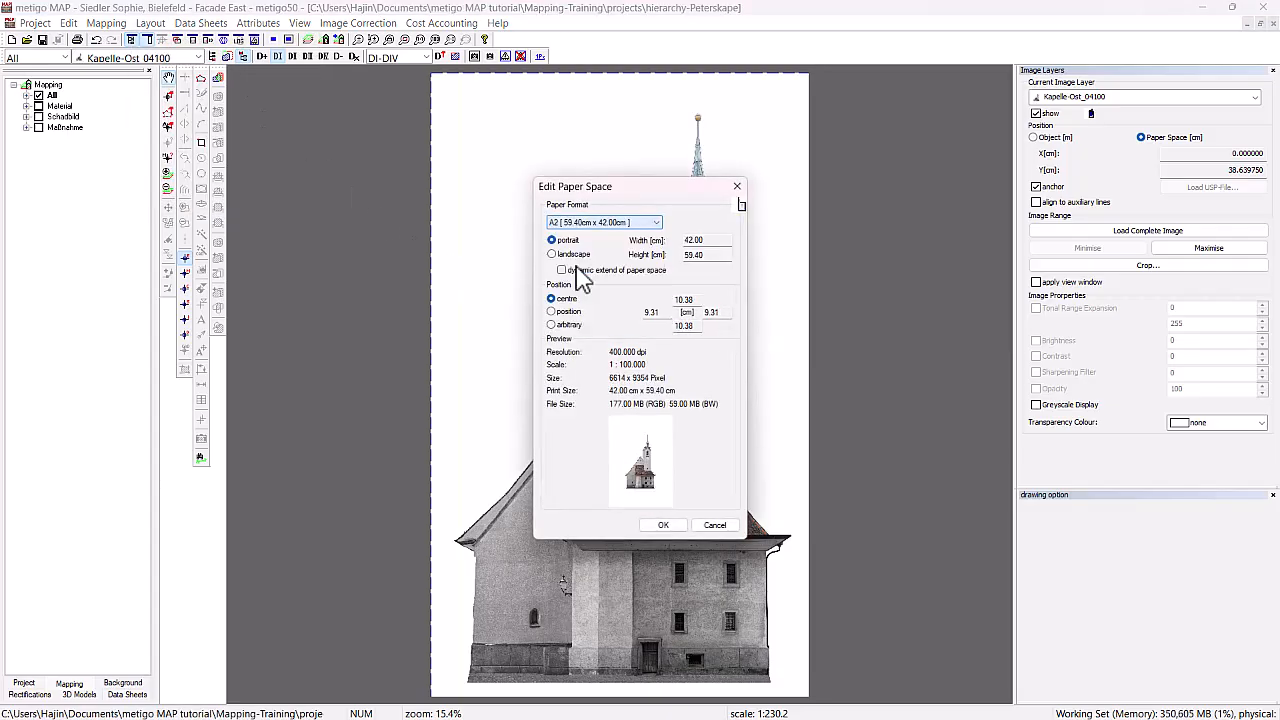
pyautogui.click(574, 254)
pyautogui.click(666, 527)
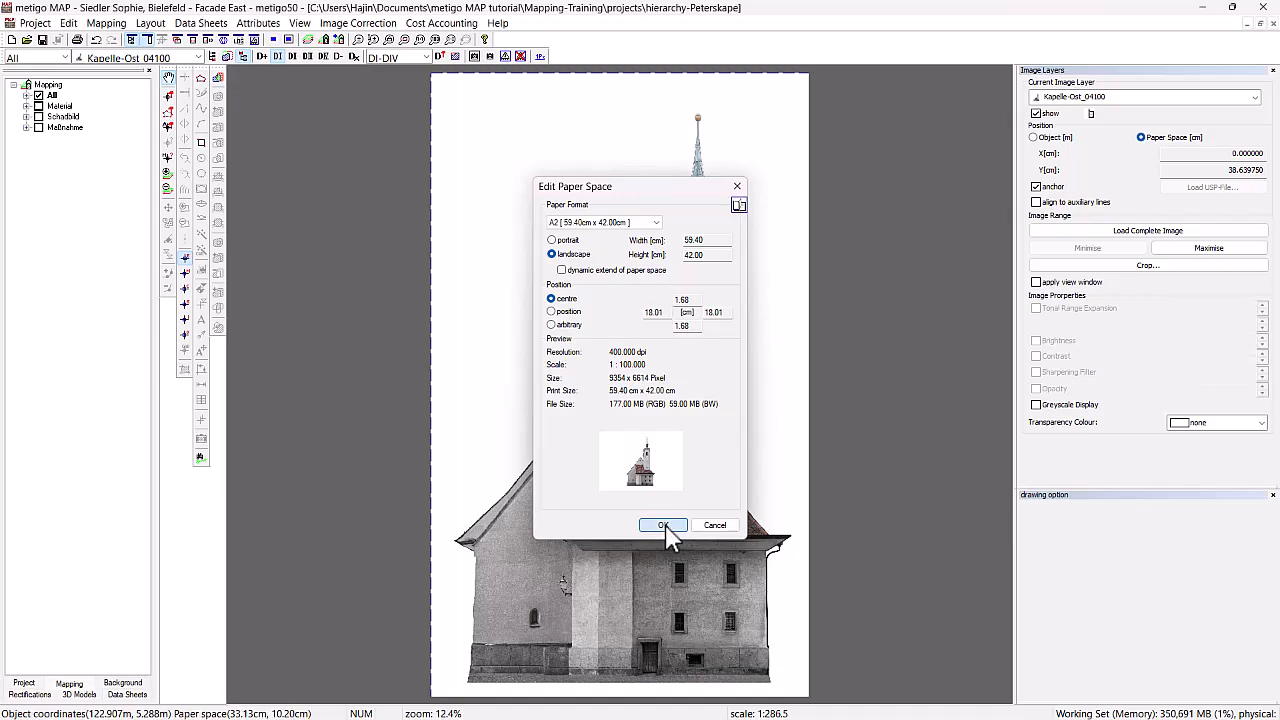
# Expand the All group, view the classes and legends of the Schadbild and Maßnahme groups, and return to the All group
pyautogui.click(24, 95)
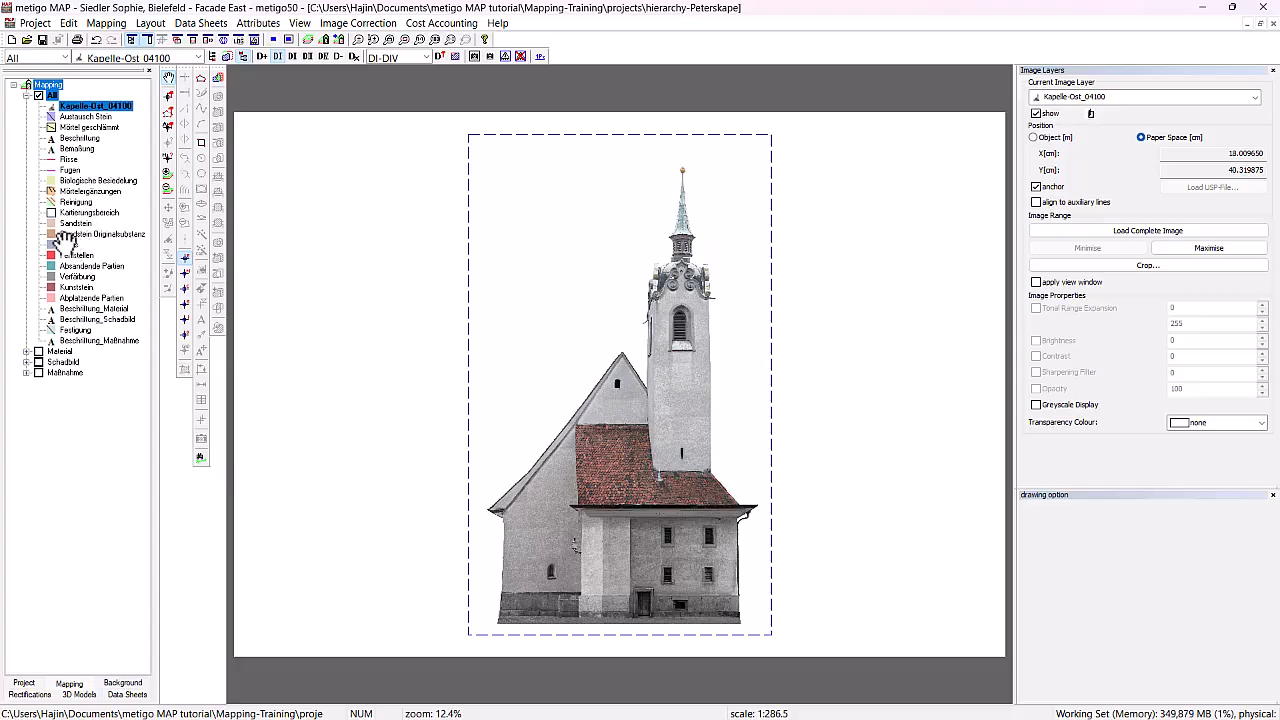
pyautogui.click(55, 60)
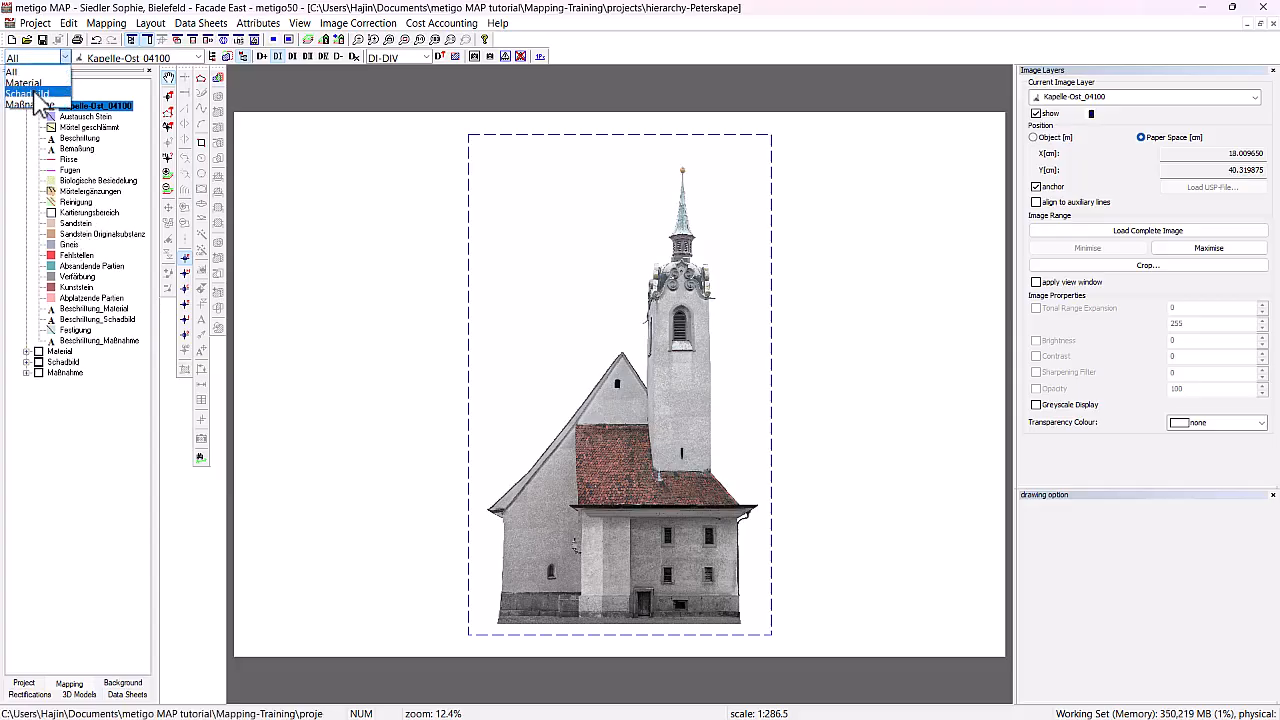
pyautogui.click(30, 93)
pyautogui.click(63, 58)
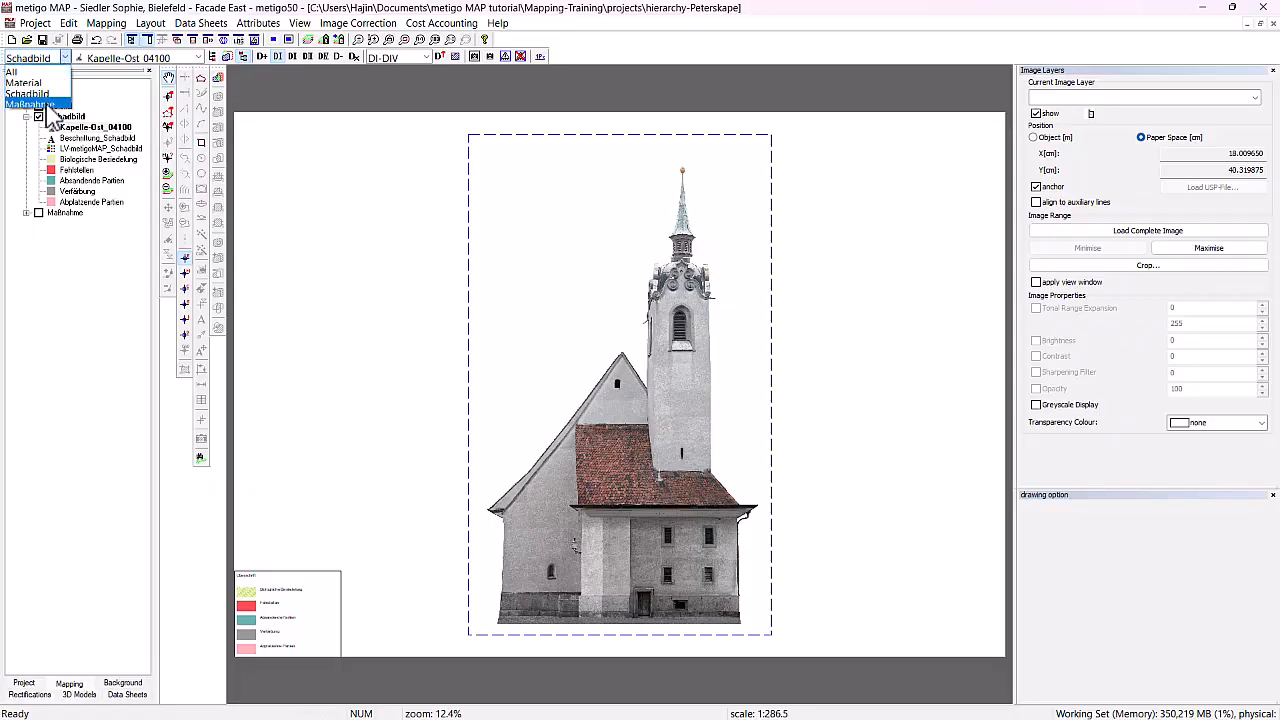
pyautogui.click(40, 104)
pyautogui.click(63, 58)
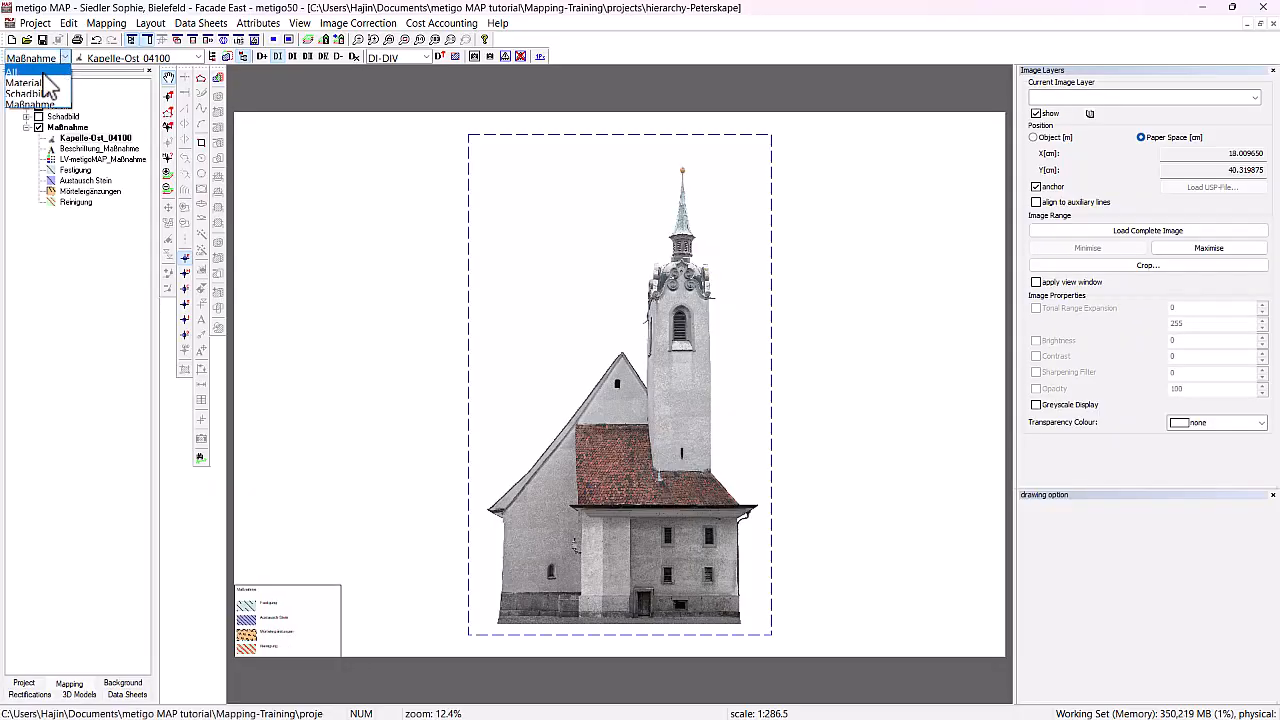
pyautogui.click(30, 72)
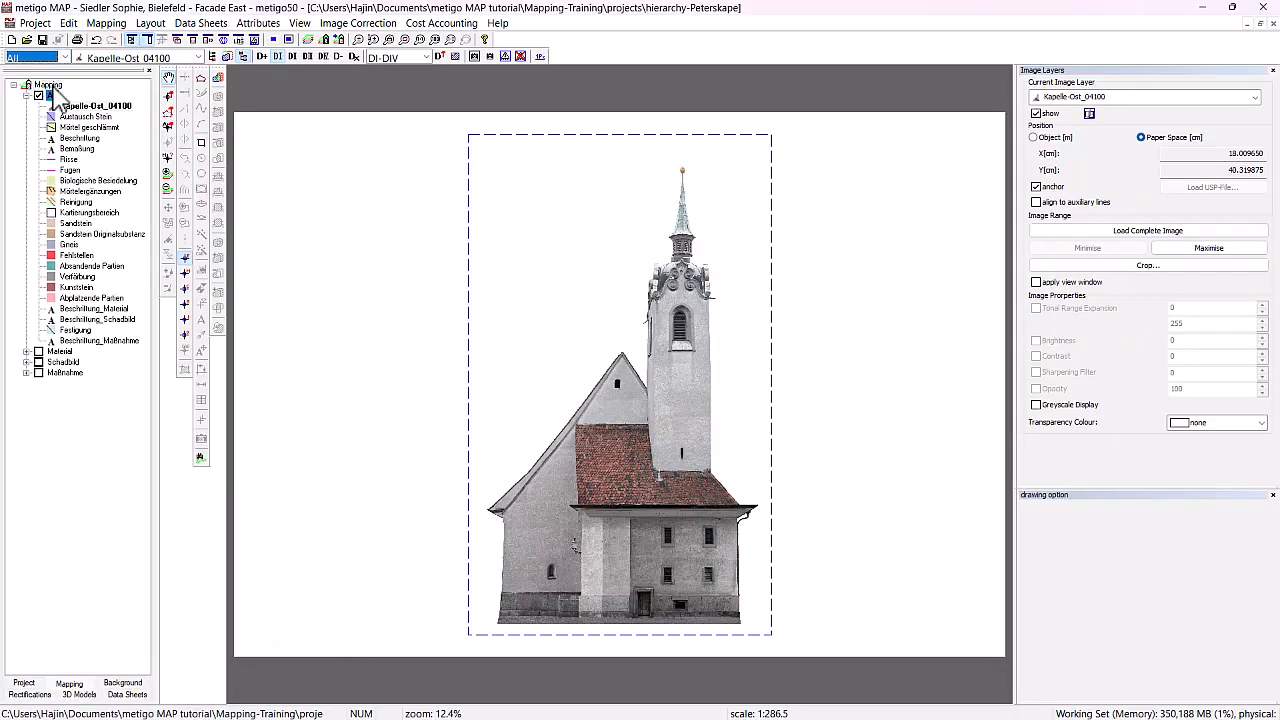
# Map the tower shaft below the ornate cornice as a rectangular Kartierungsbereich area of about 72 m²
pyautogui.click(110, 213)
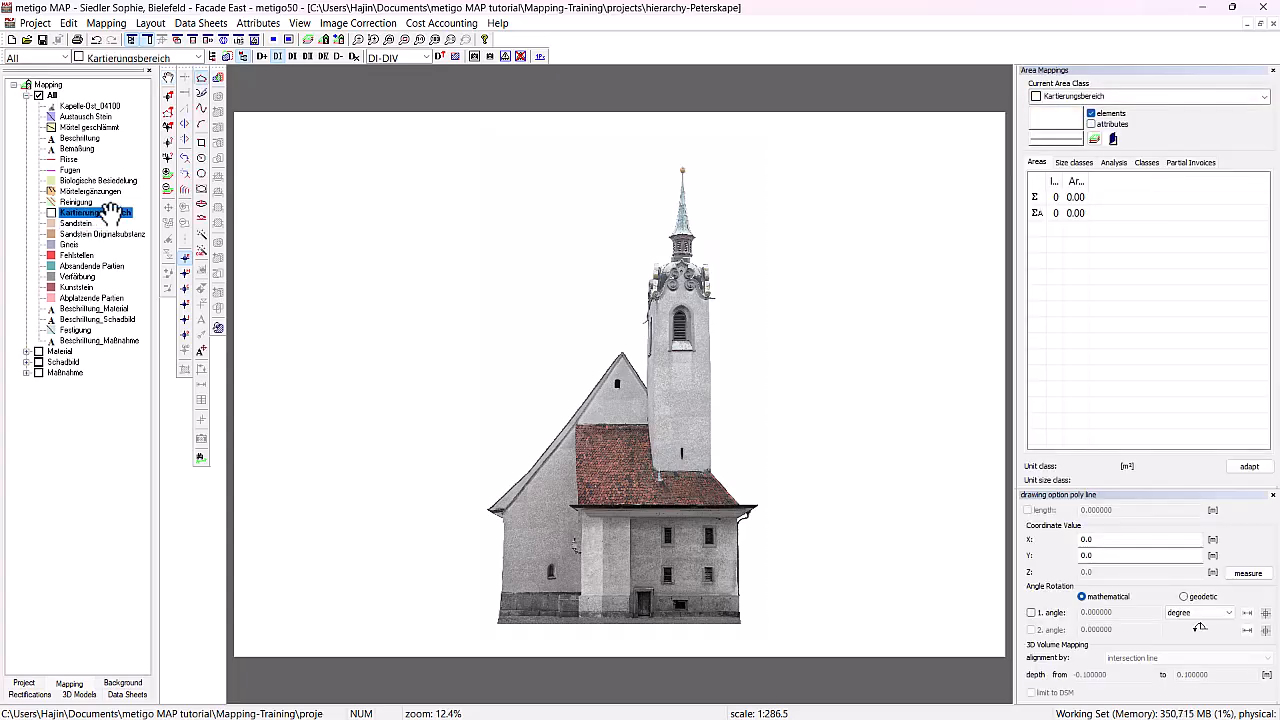
pyautogui.click(201, 142)
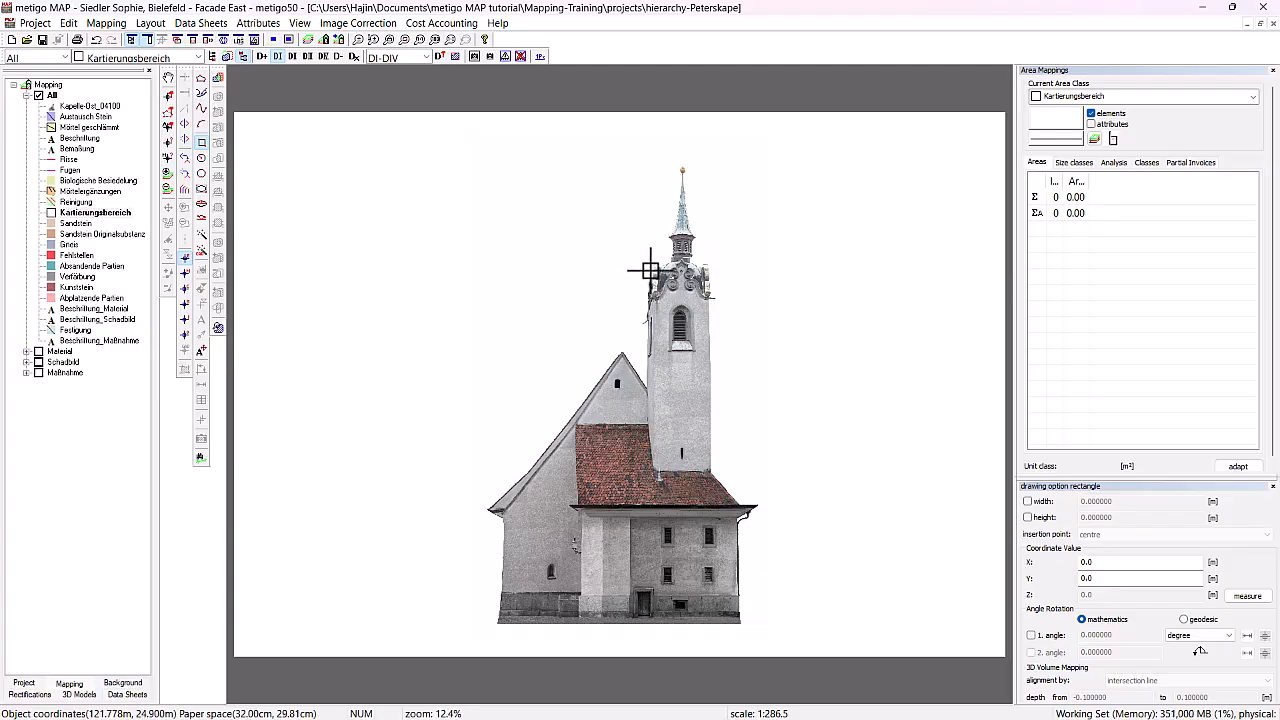
pyautogui.click(650, 272)
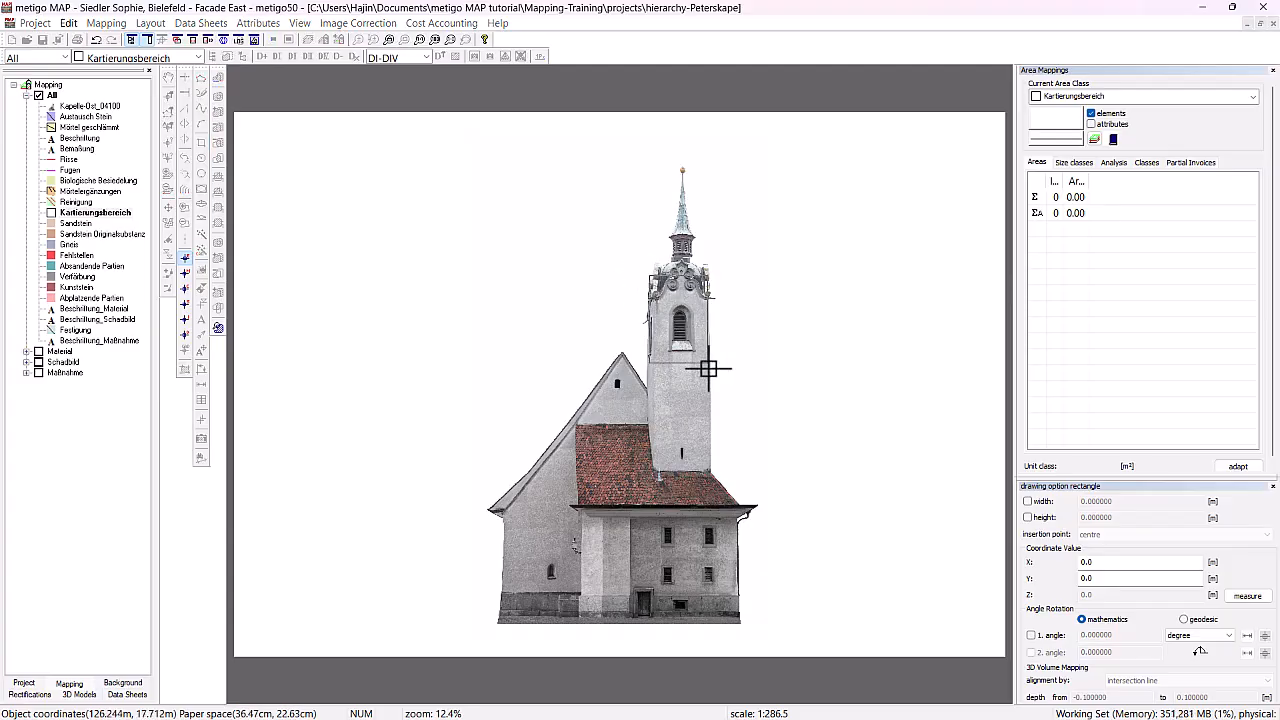
pyautogui.click(711, 471)
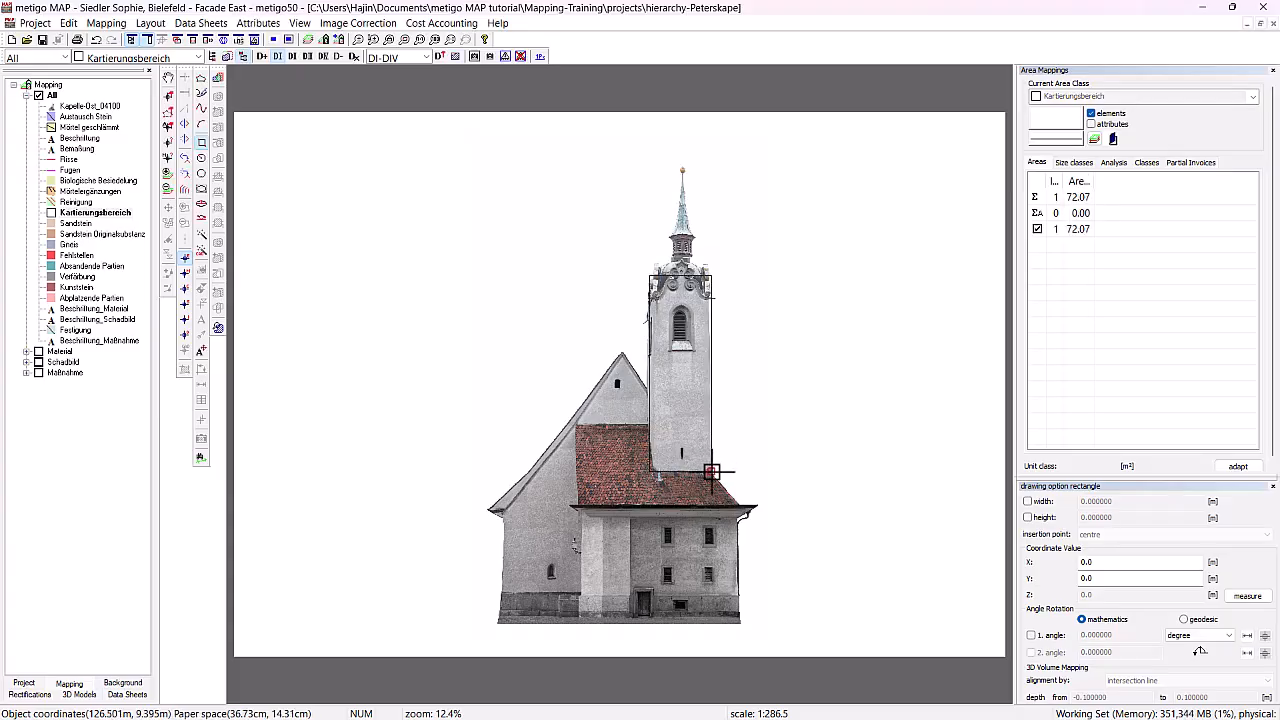
# Outline the gable, side wall and lower annex walls as a Kartierungsbereich polygon of about 171 m², leaving out the tiled roof and most of the plinth
pyautogui.click(201, 78)
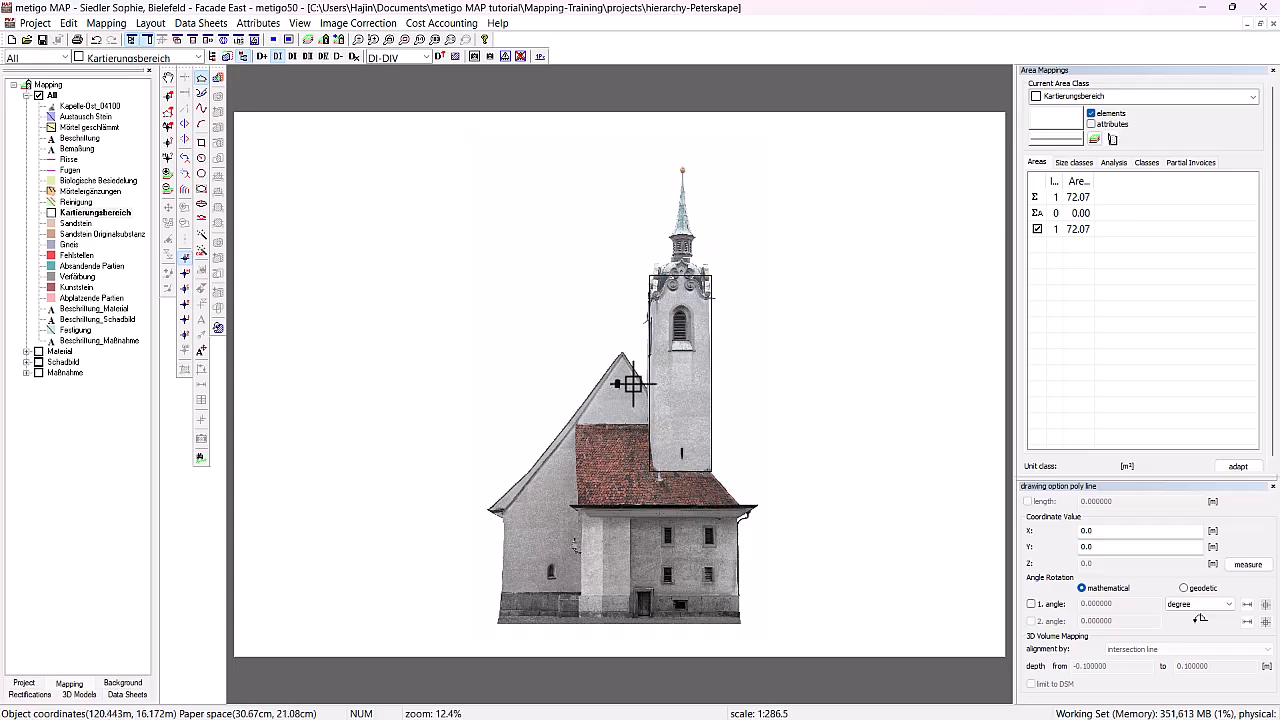
pyautogui.scroll(1, 632, 384)
pyautogui.scroll(2, 605, 431)
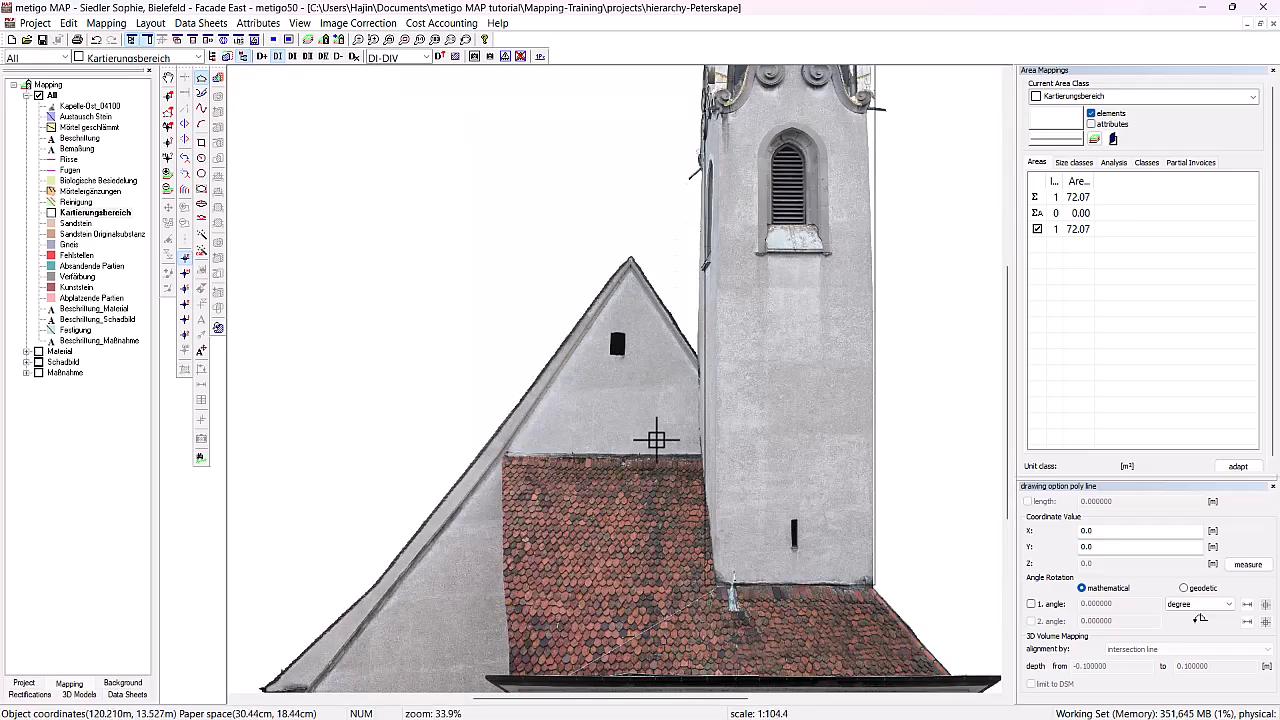
pyautogui.click(701, 453)
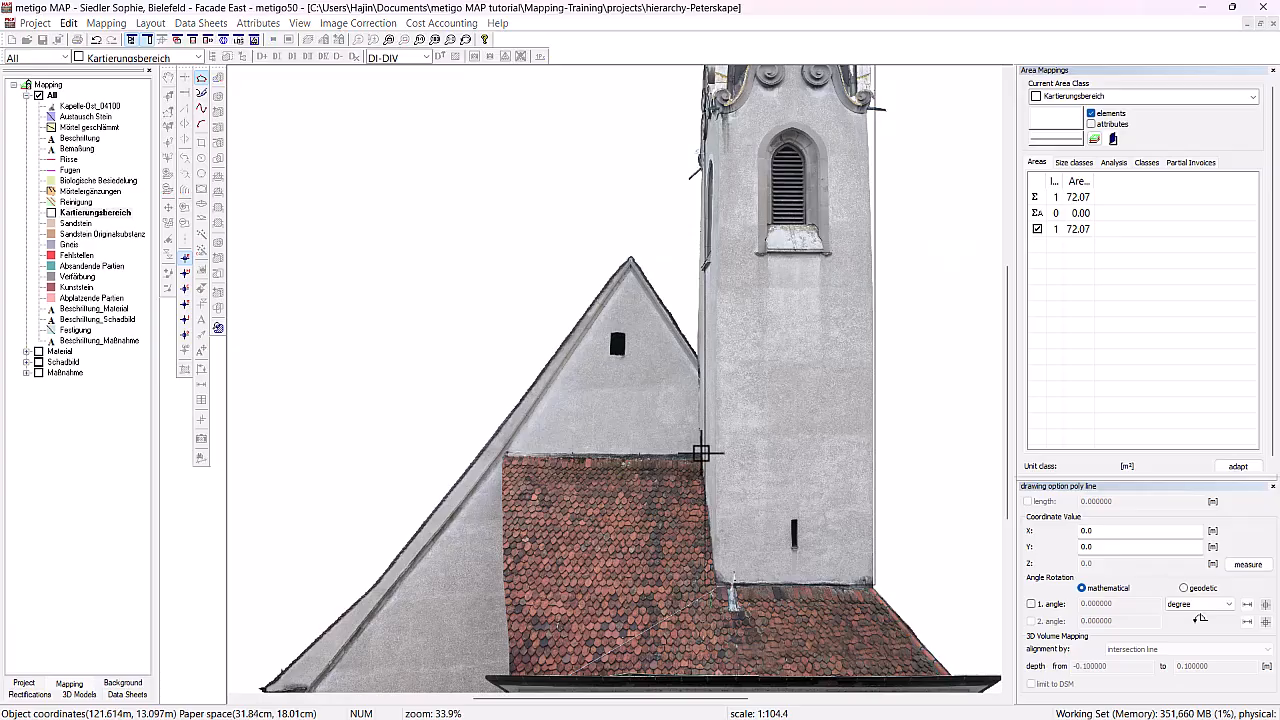
pyautogui.click(699, 360)
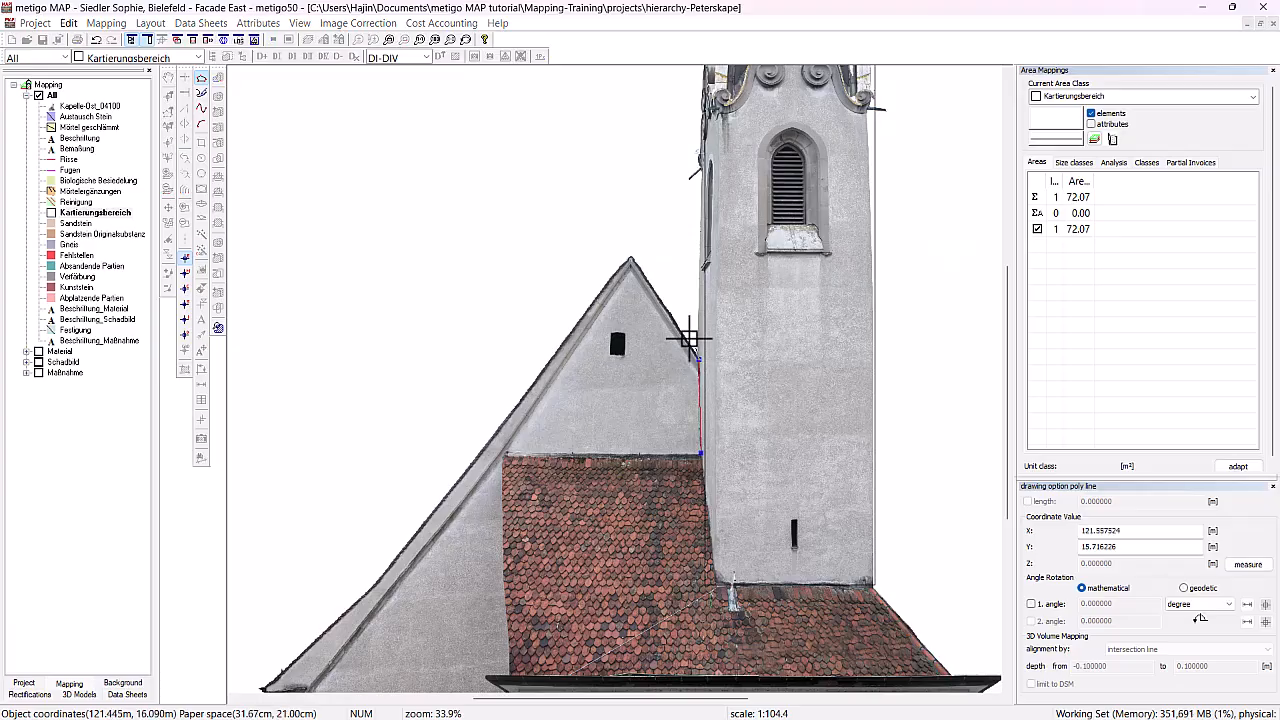
pyautogui.click(631, 259)
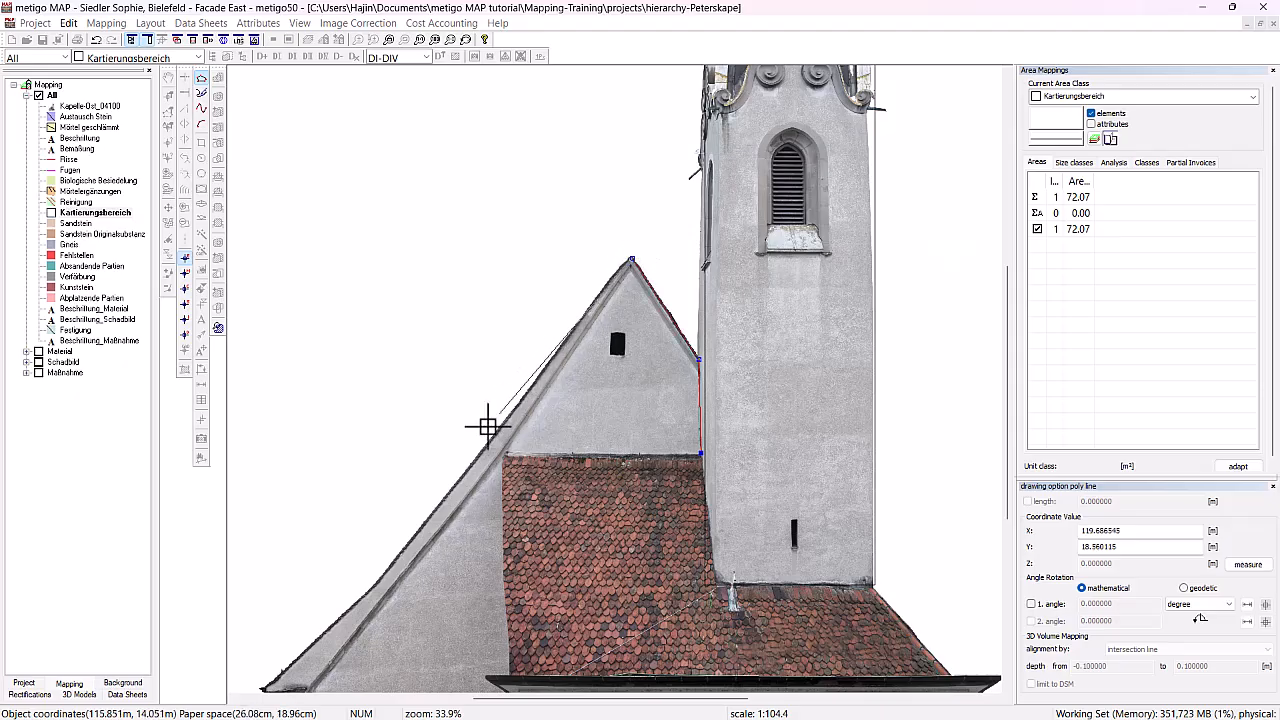
pyautogui.click(378, 580)
pyautogui.scroll(-1, 378, 582)
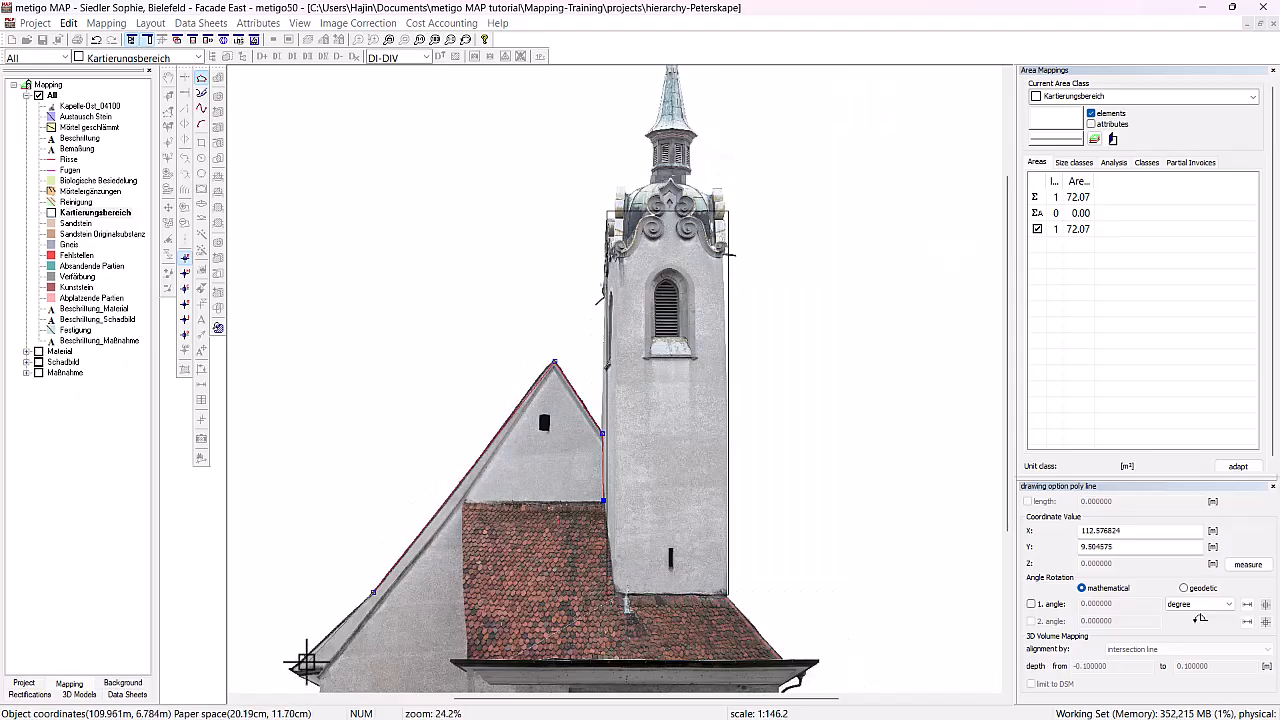
pyautogui.click(291, 668)
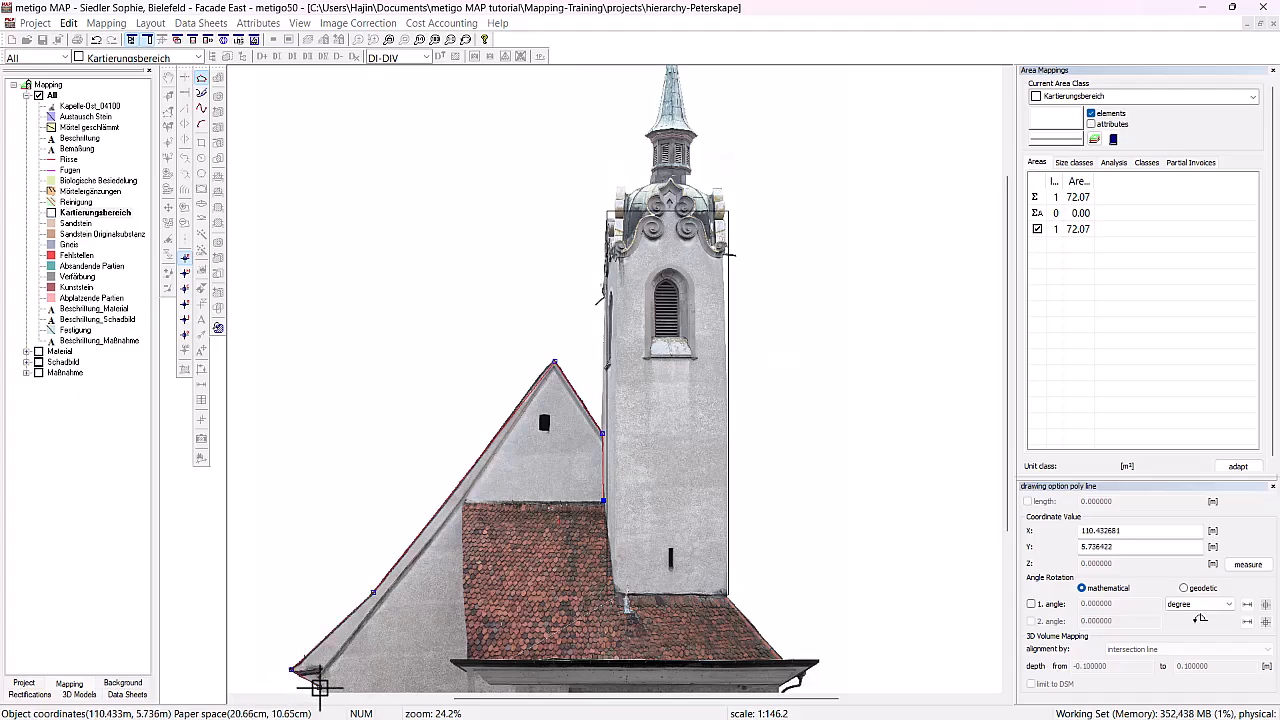
pyautogui.scroll(-2, 334, 663)
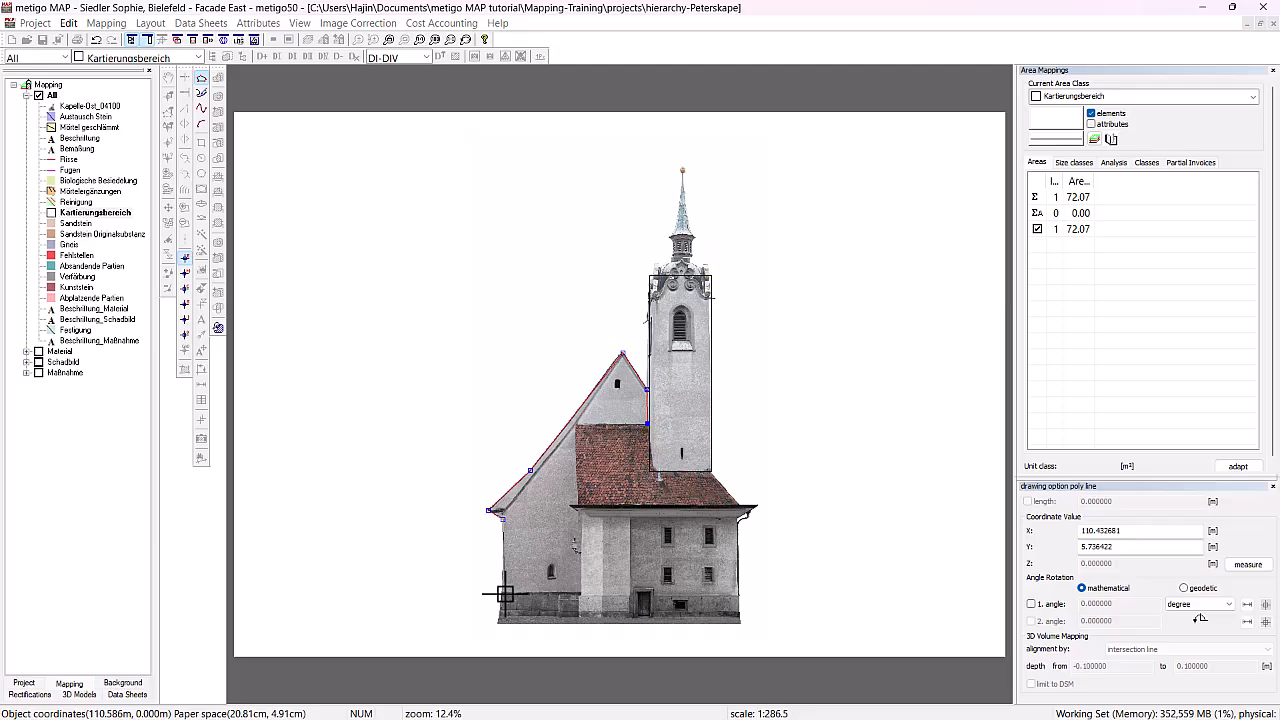
pyautogui.click(502, 592)
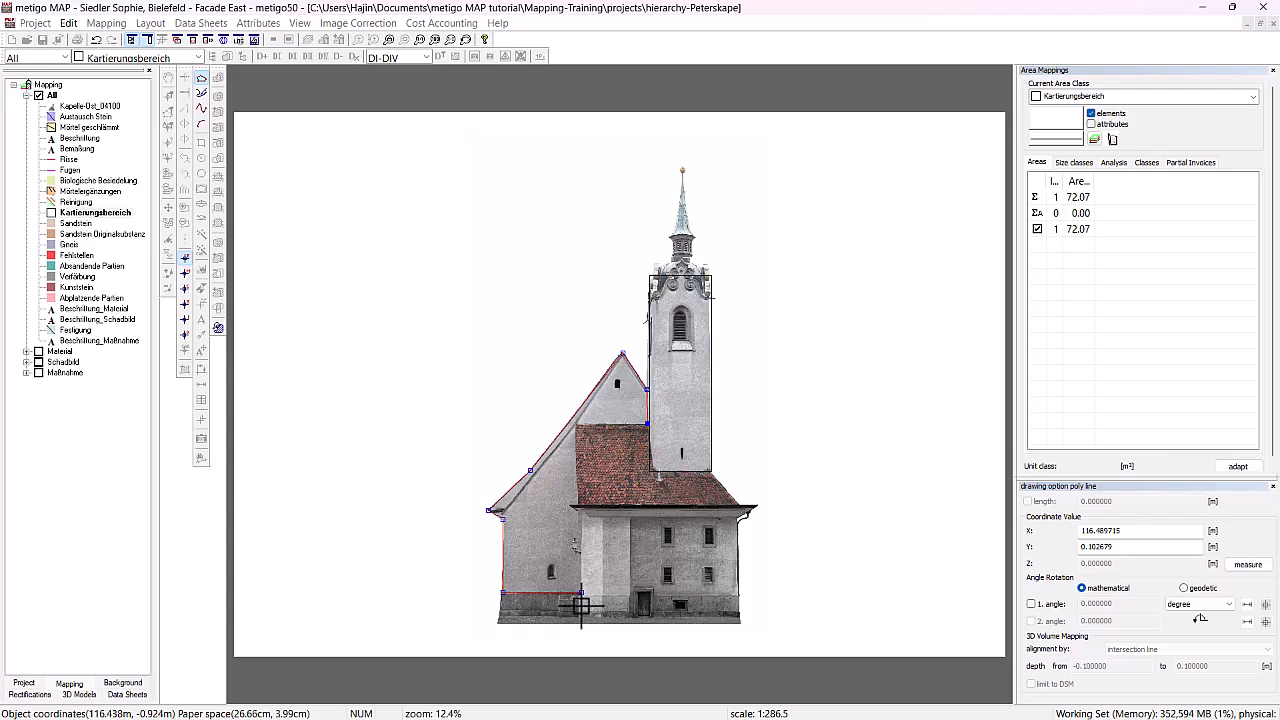
pyautogui.click(577, 616)
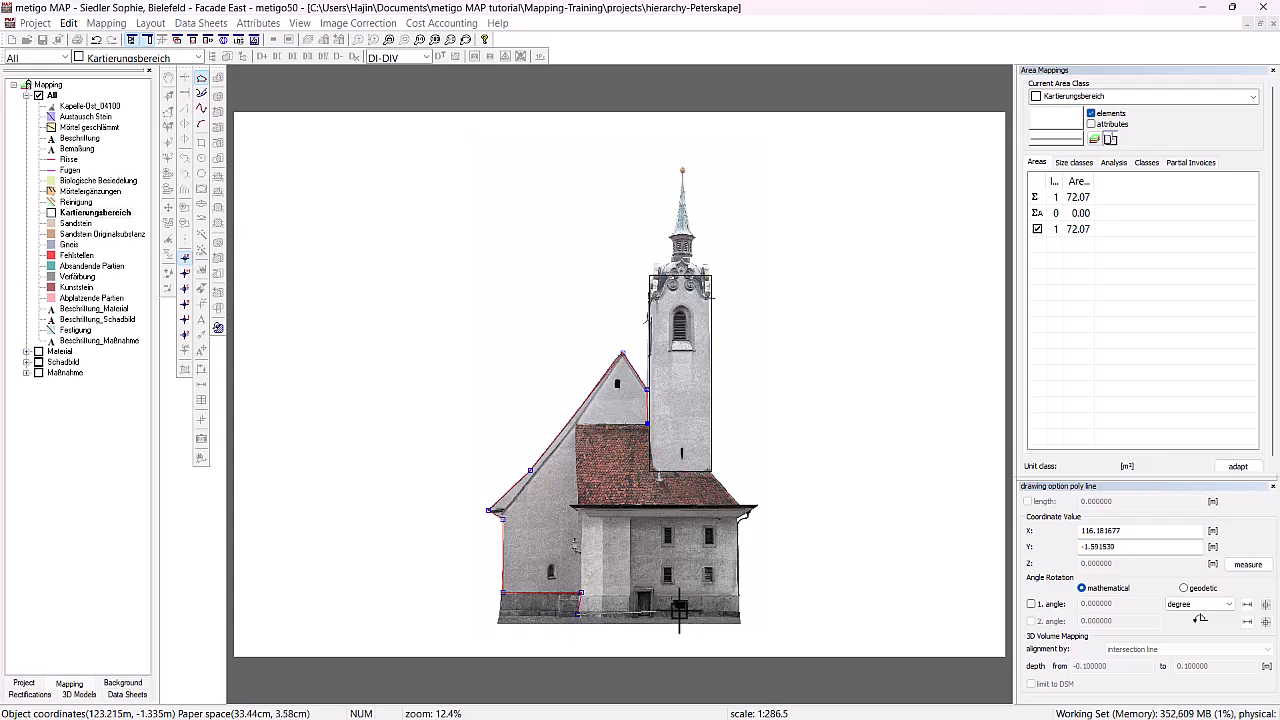
pyautogui.click(739, 612)
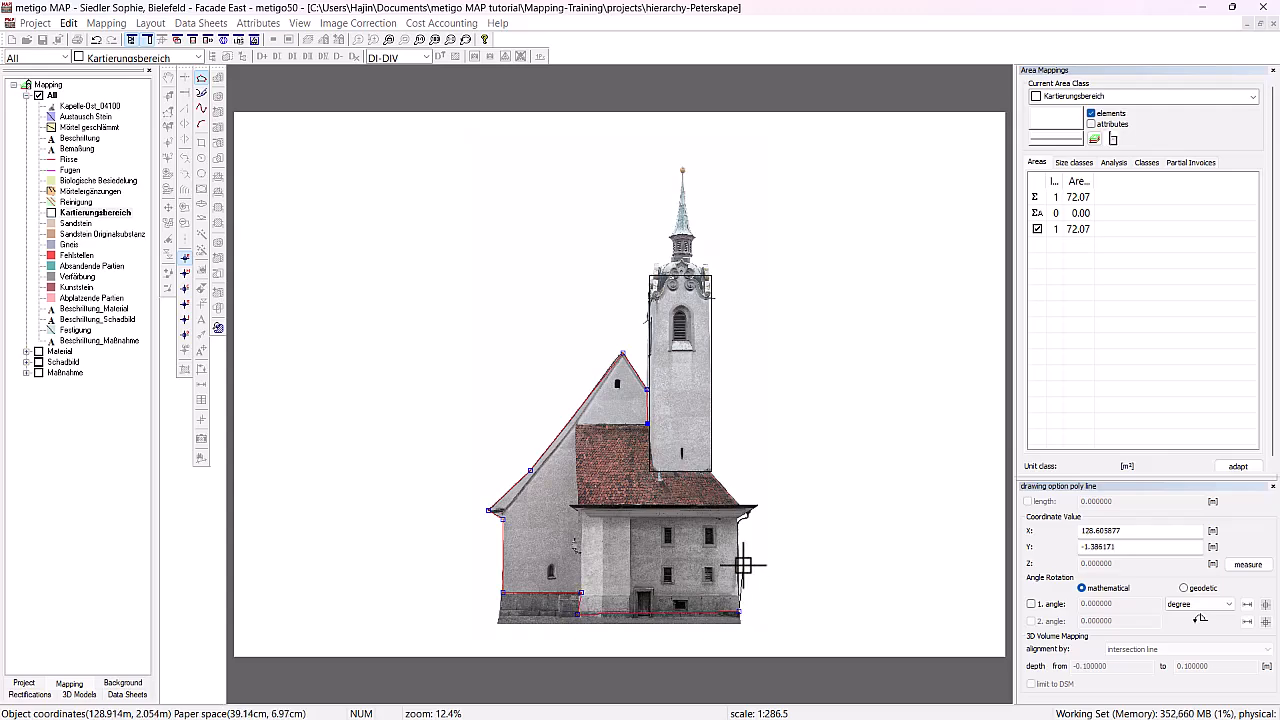
pyautogui.click(738, 515)
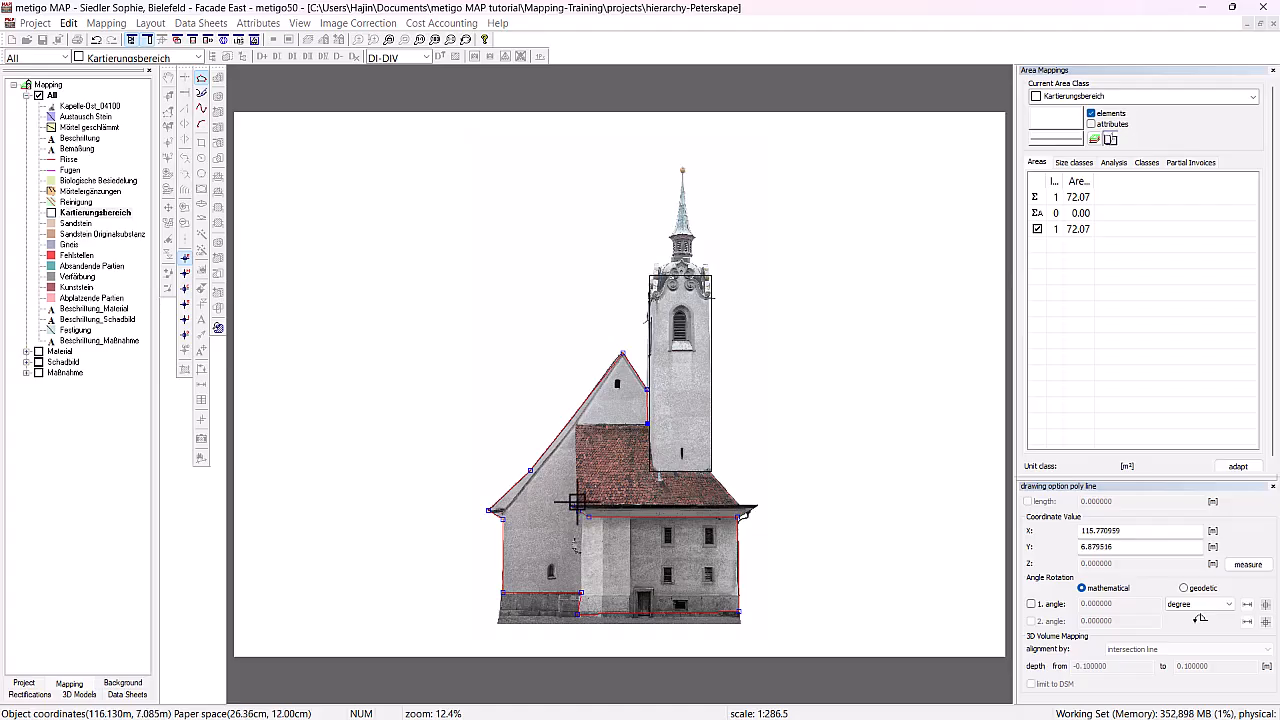
pyautogui.click(577, 504)
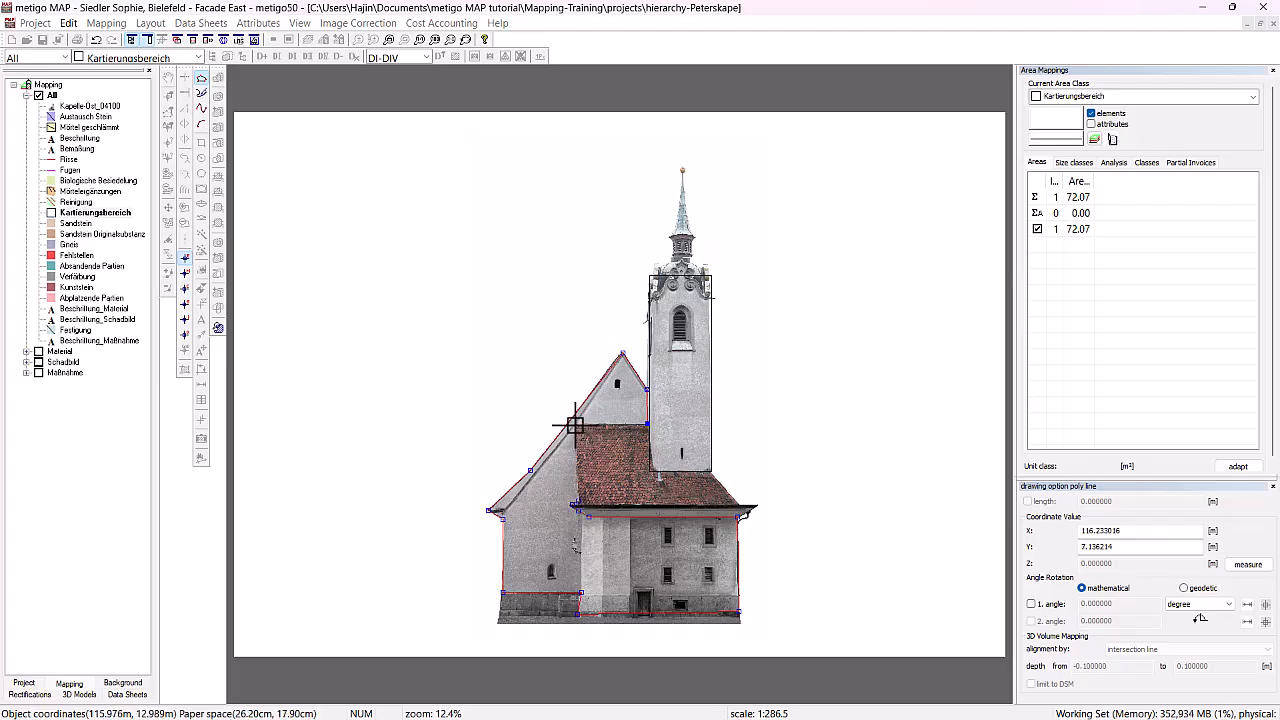
pyautogui.click(576, 424)
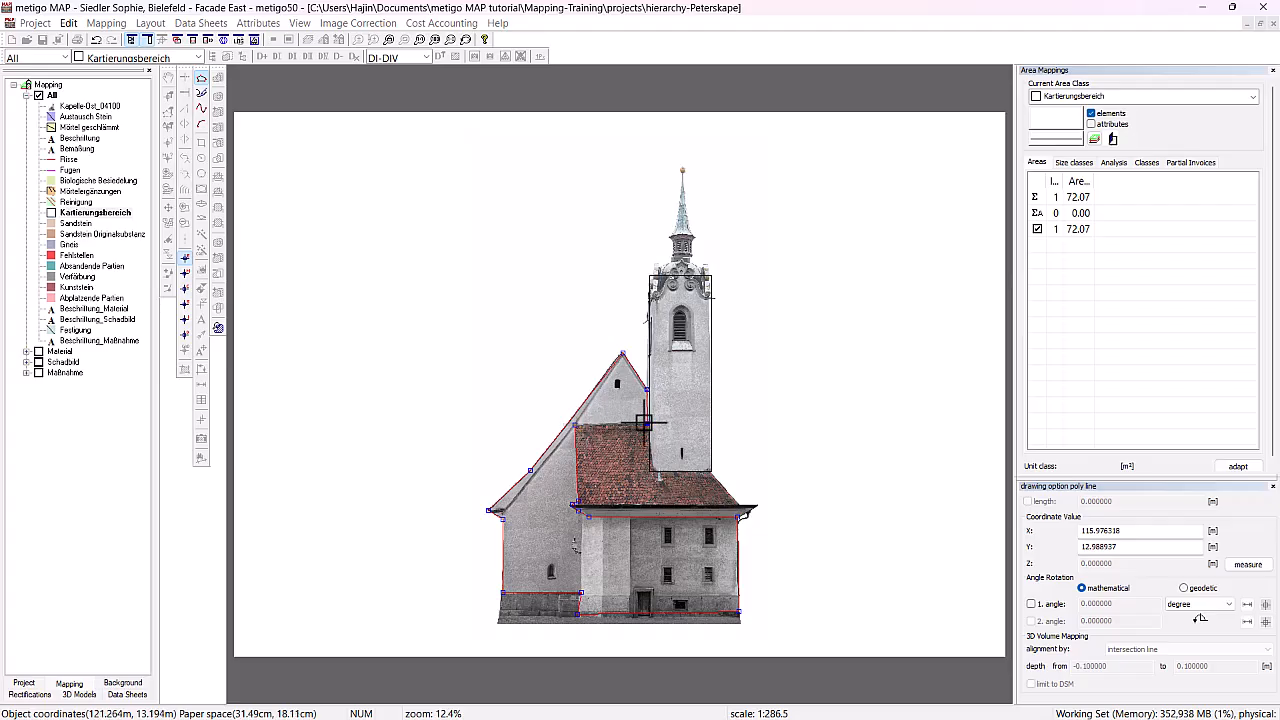
pyautogui.doubleClick(644, 423)
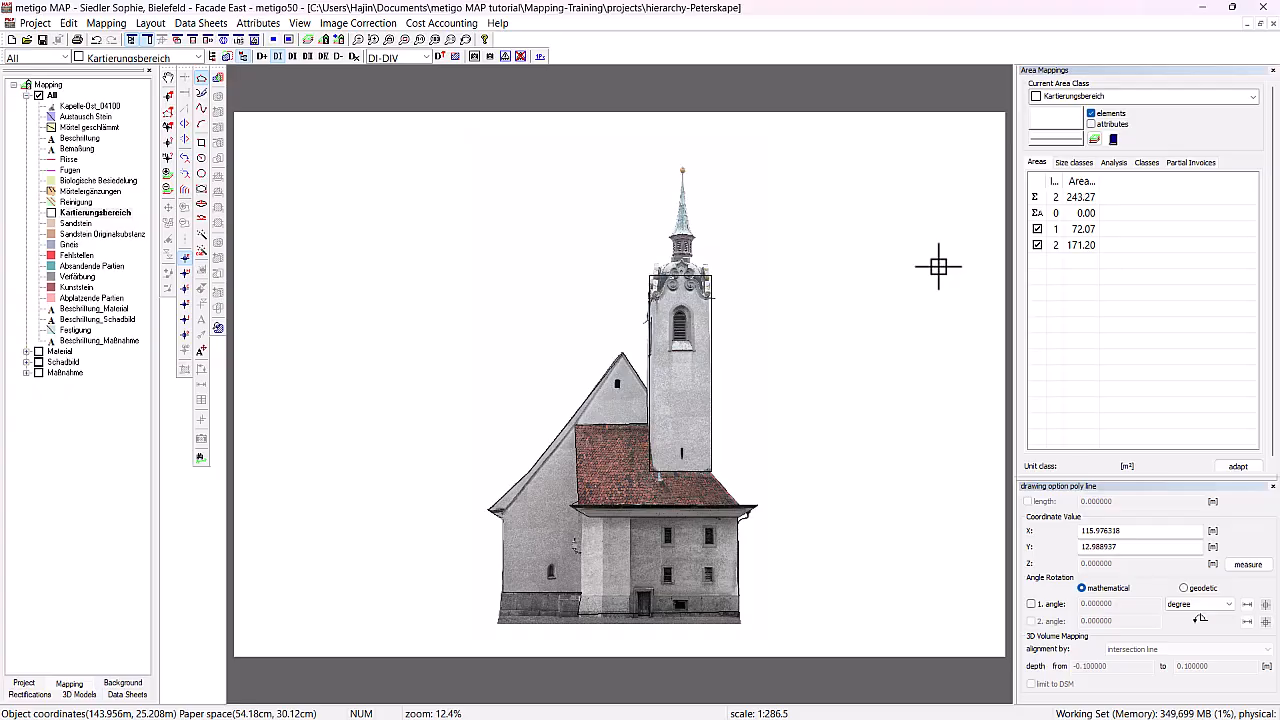
# Define the object's mapping area for Facade East using the Kartierungsbereich class for the area calculation
pyautogui.click(96, 26)
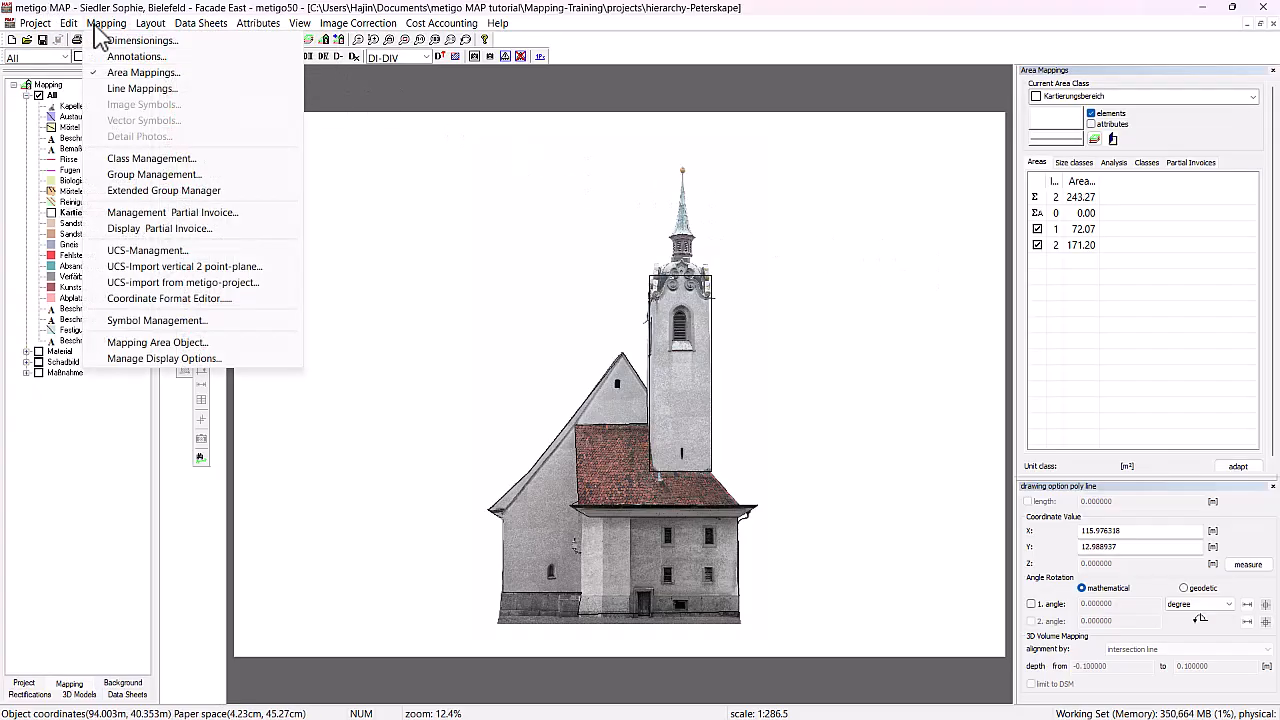
pyautogui.click(238, 342)
pyautogui.click(640, 217)
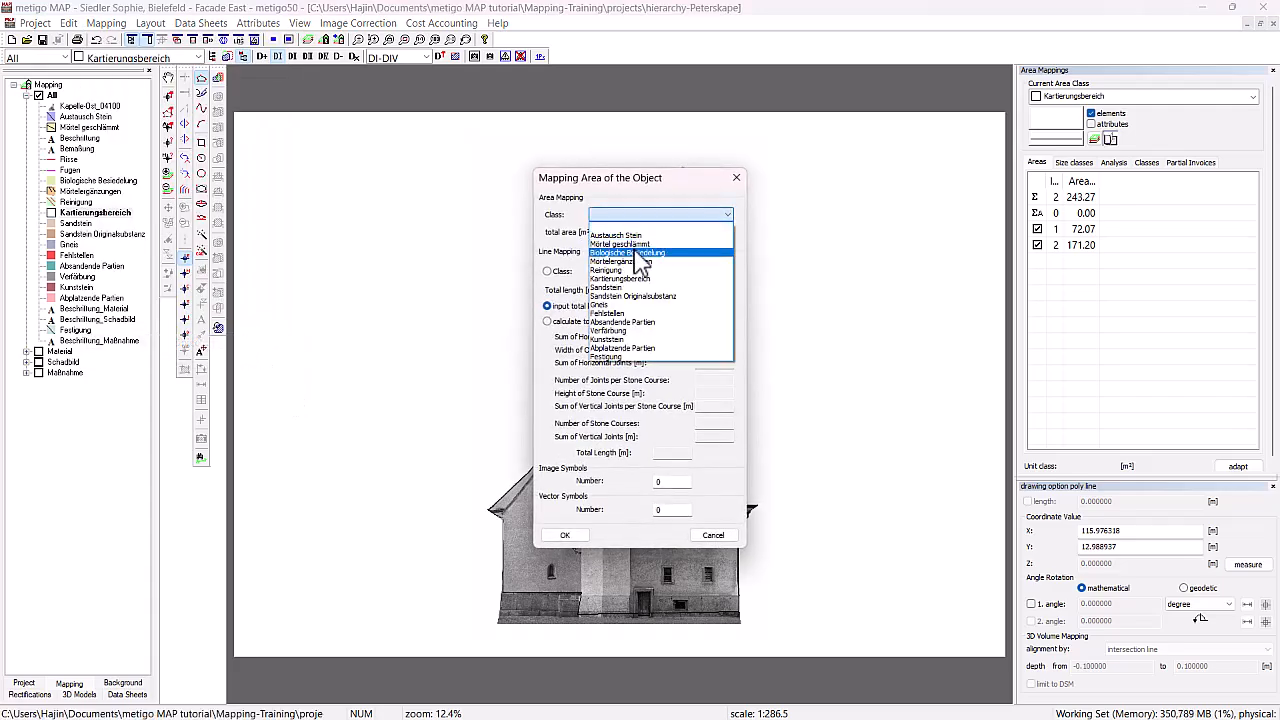
pyautogui.click(626, 279)
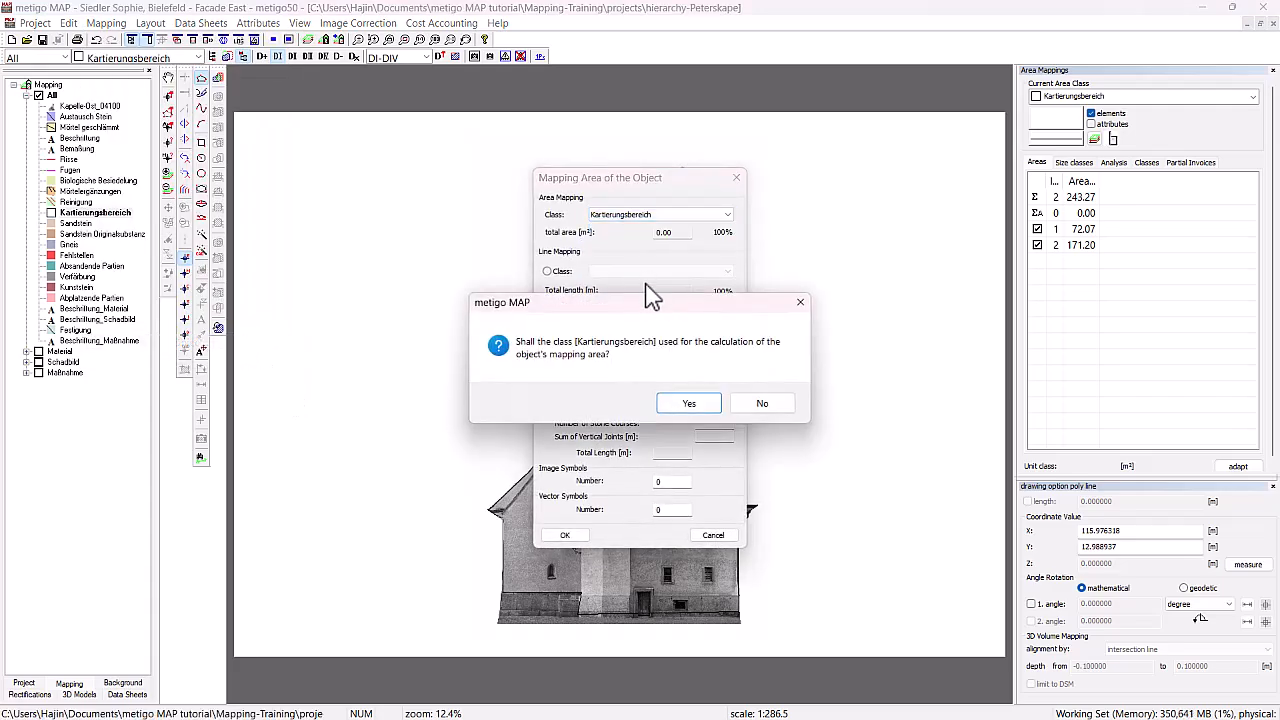
pyautogui.click(687, 404)
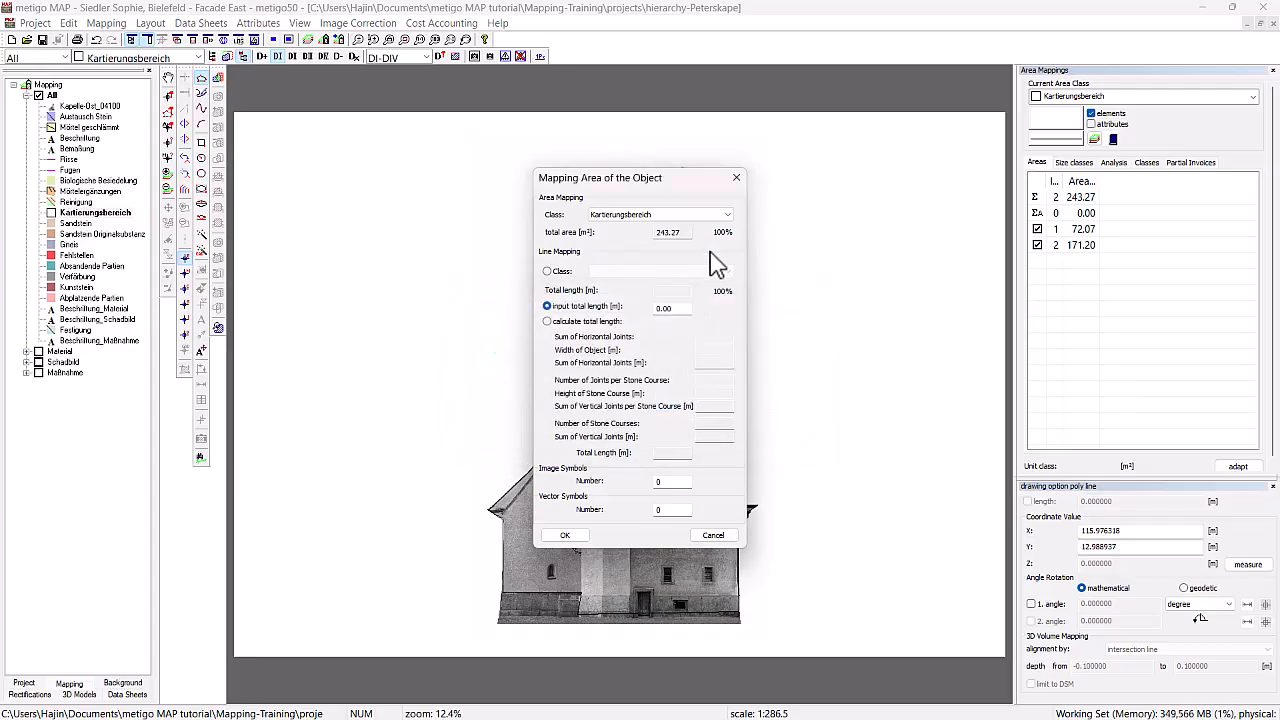
pyautogui.click(563, 536)
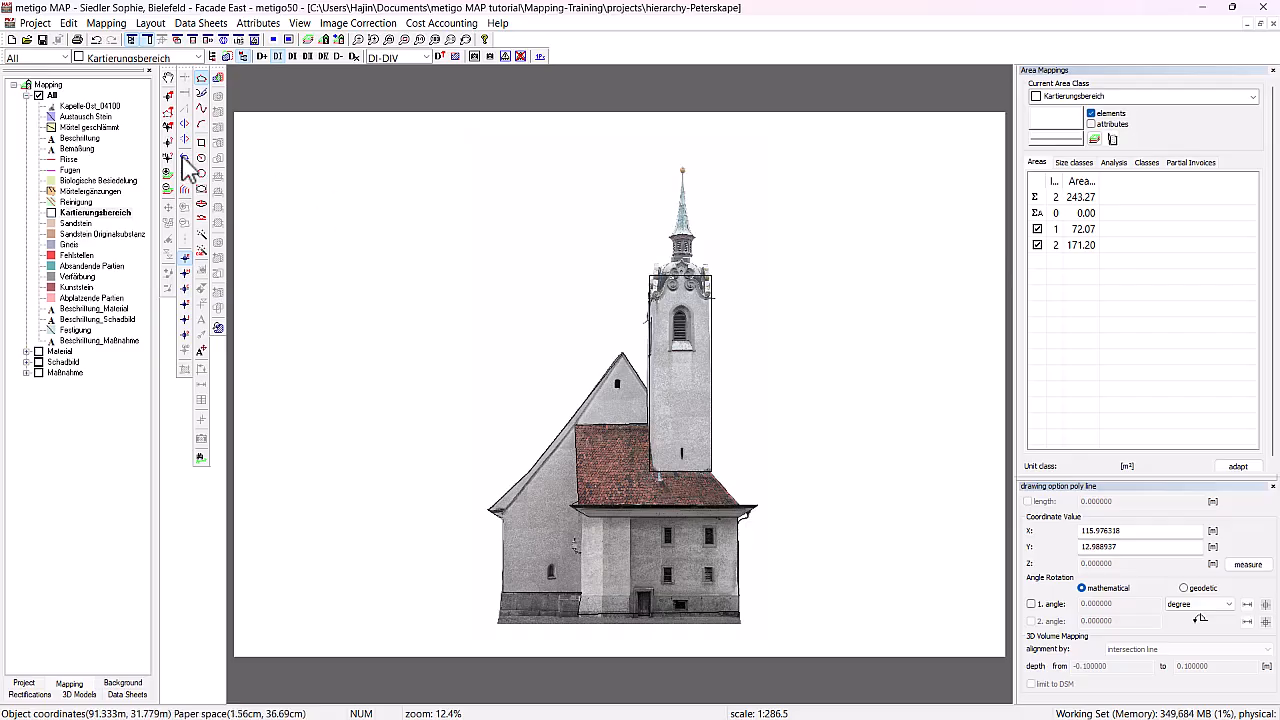
# Switch to the Schadbild group and map a Fehlstellen polygon of about 5.3 m² on the wall beneath the gable roof's lower eave
pyautogui.click(30, 57)
pyautogui.click(40, 94)
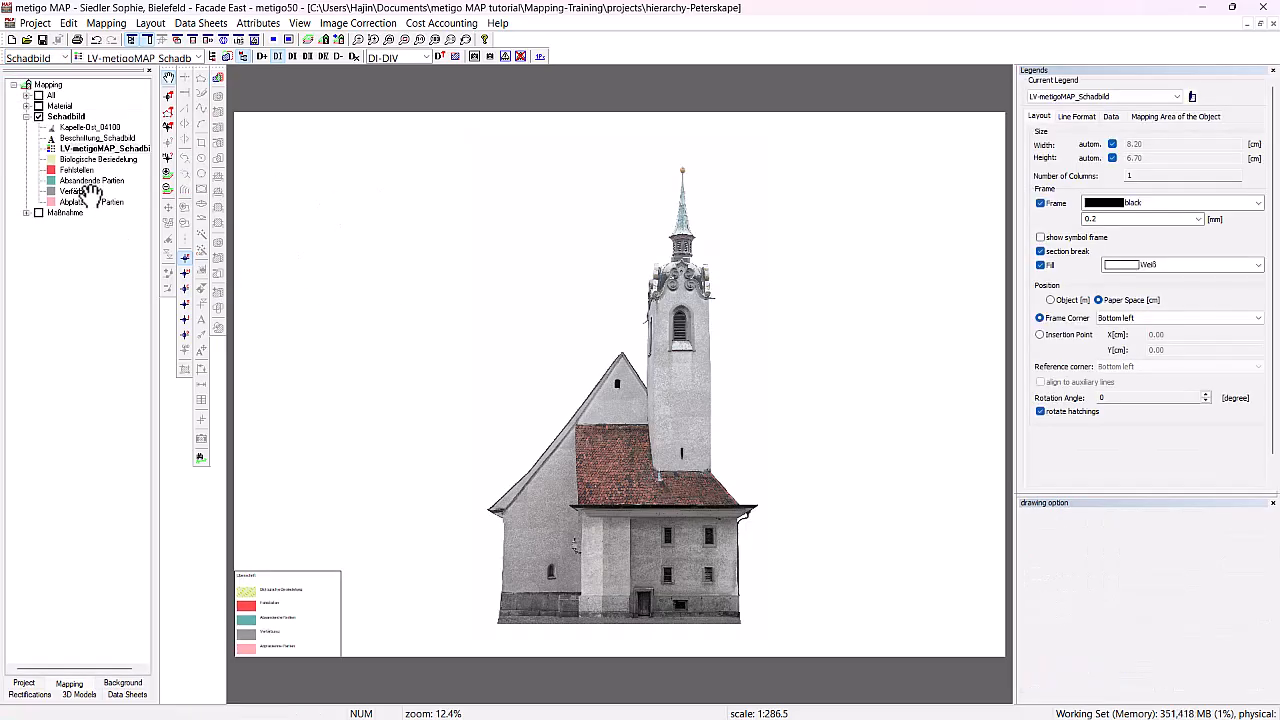
pyautogui.click(77, 170)
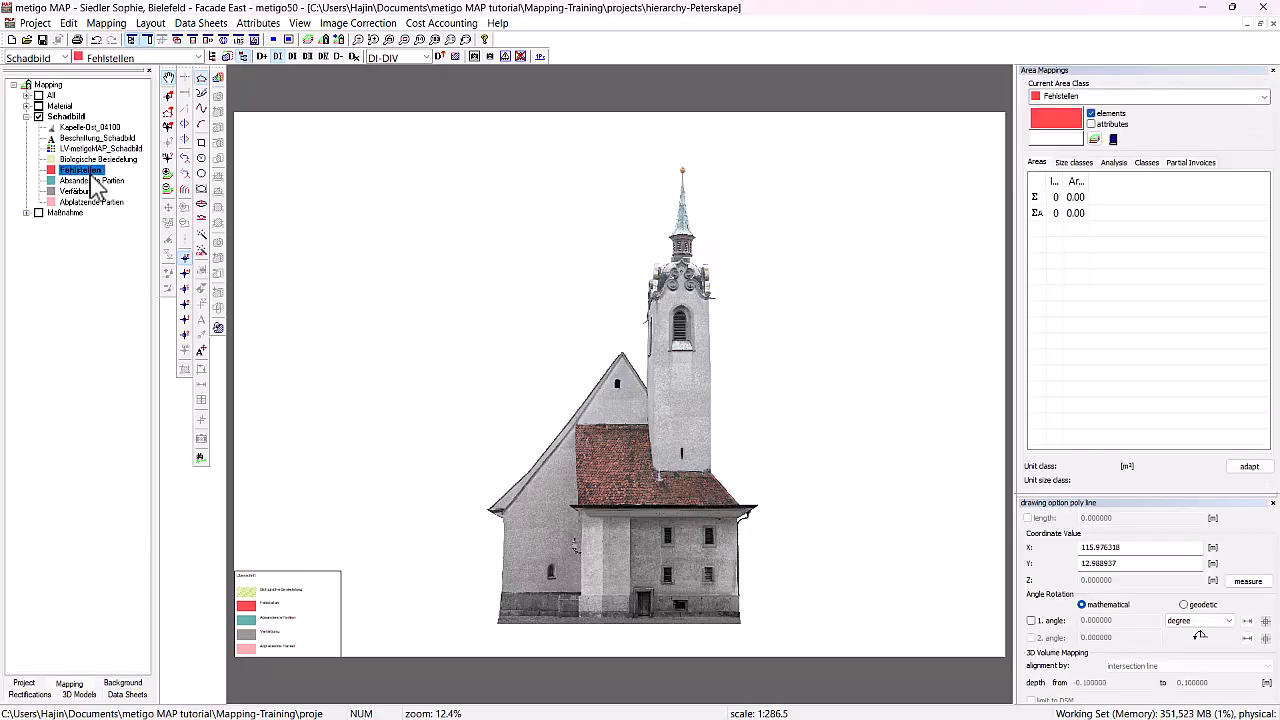
pyautogui.click(543, 541)
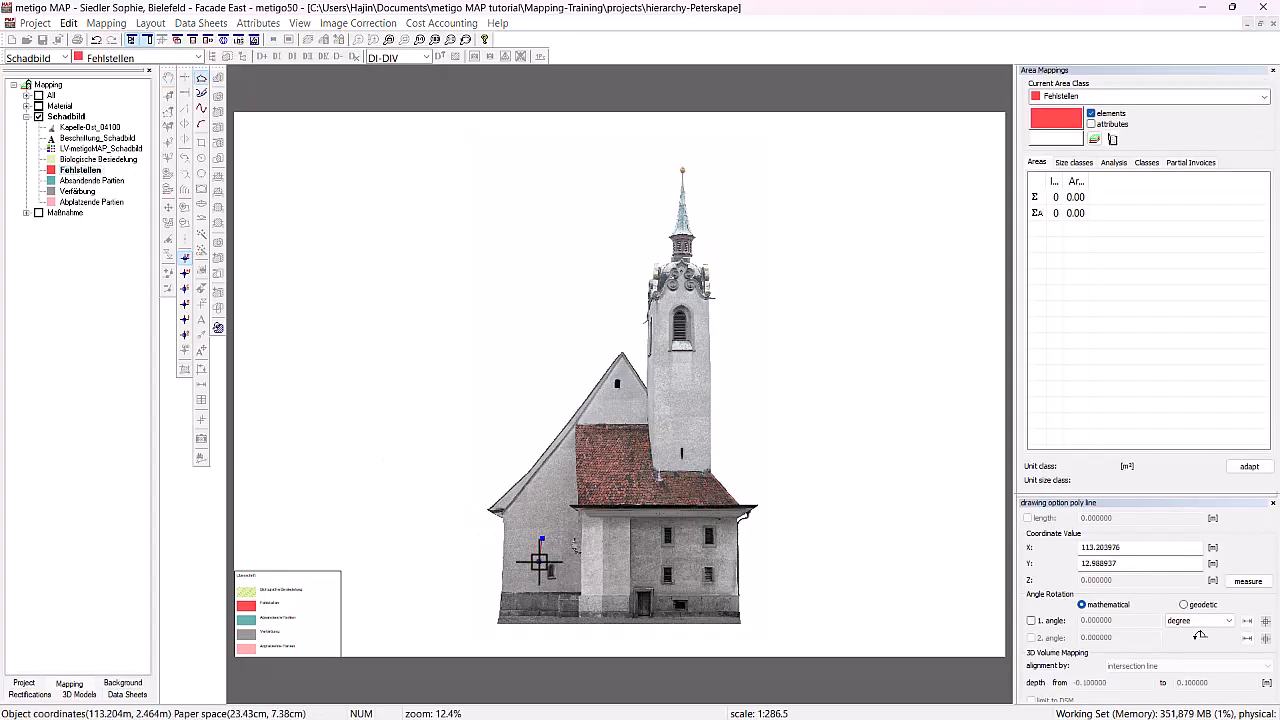
pyautogui.click(539, 559)
pyautogui.click(512, 533)
pyautogui.click(520, 522)
pyautogui.click(545, 517)
pyautogui.click(556, 544)
pyautogui.rightClick(548, 540)
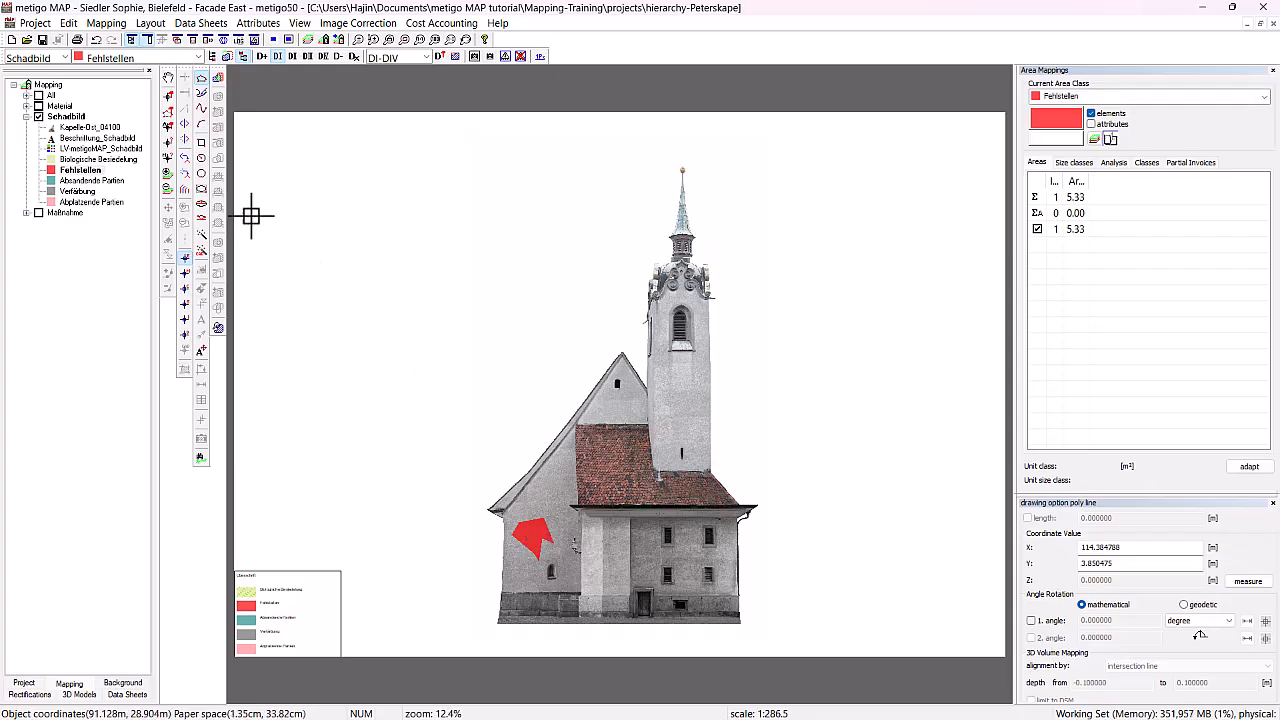
# Map five rectangular Fehlstellen areas across the lower walls and six small rectangular Biologische Besiedelung areas just above them
pyautogui.click(201, 142)
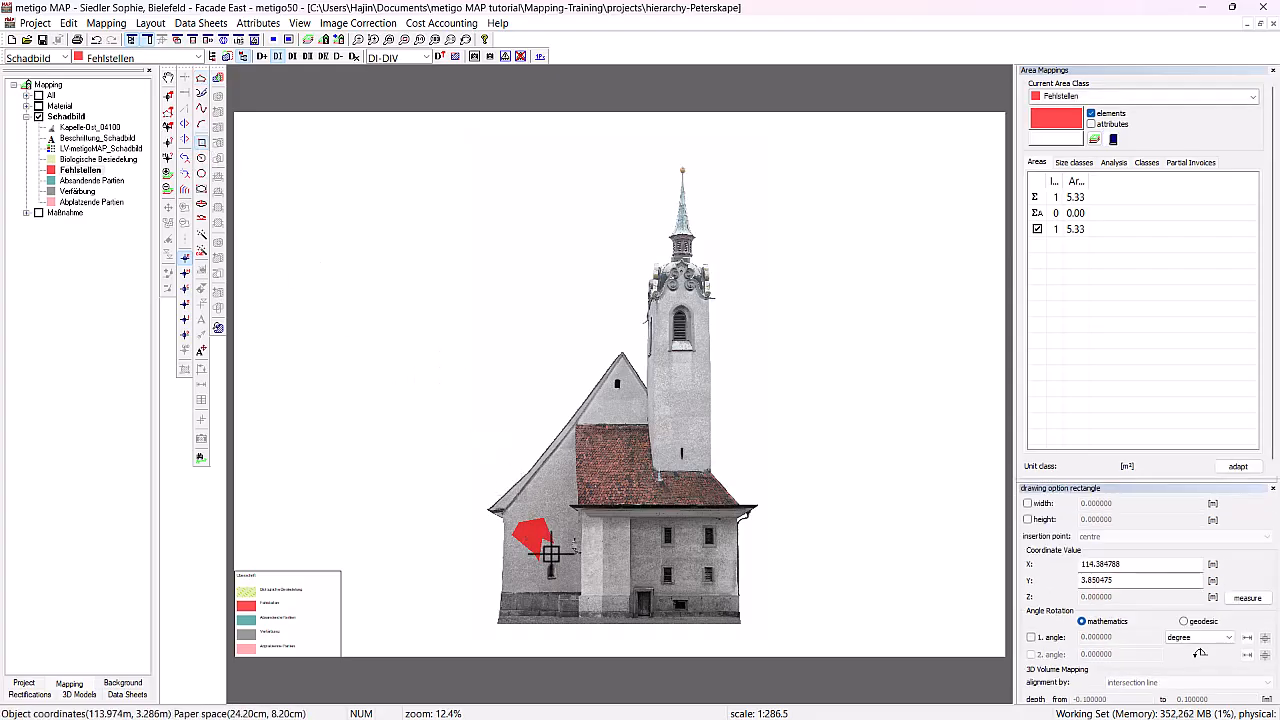
pyautogui.moveTo(559, 556)
pyautogui.mouseDown()
pyautogui.moveTo(575, 586)
pyautogui.moveTo(646, 570)
pyautogui.mouseUp()
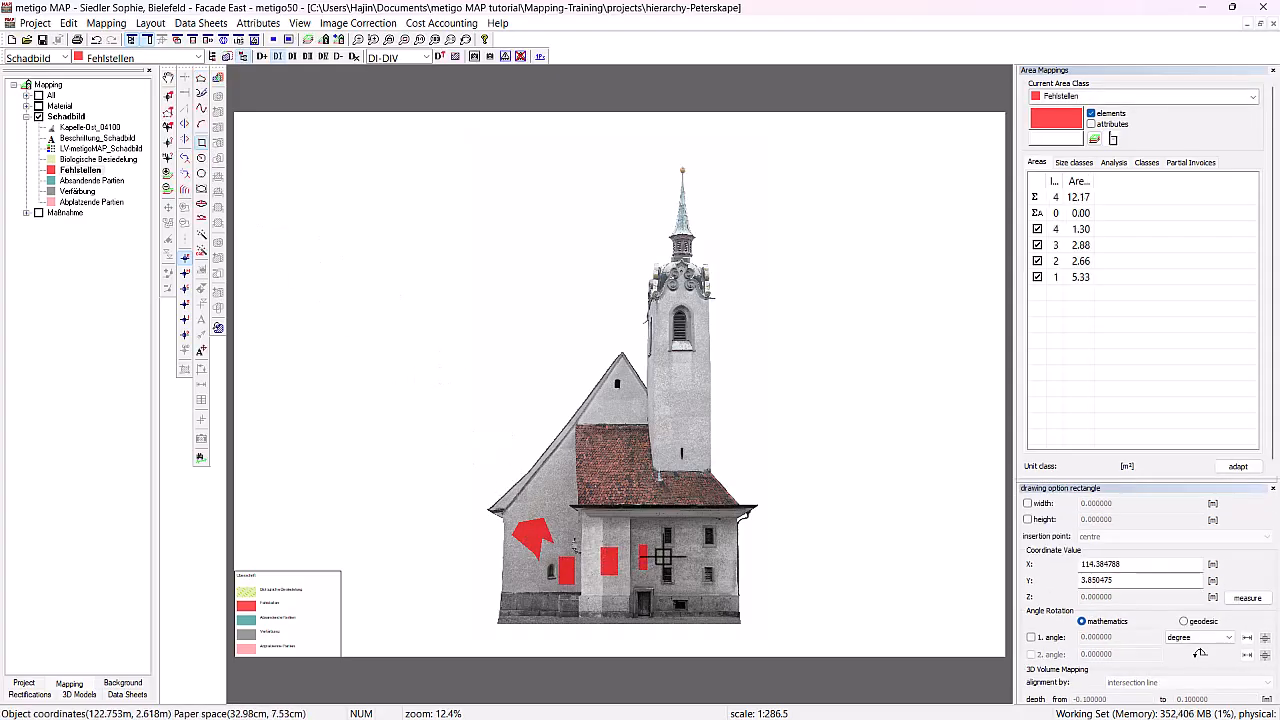
pyautogui.moveTo(706, 543)
pyautogui.mouseDown()
pyautogui.moveTo(718, 566)
pyautogui.moveTo(686, 574)
pyautogui.mouseUp()
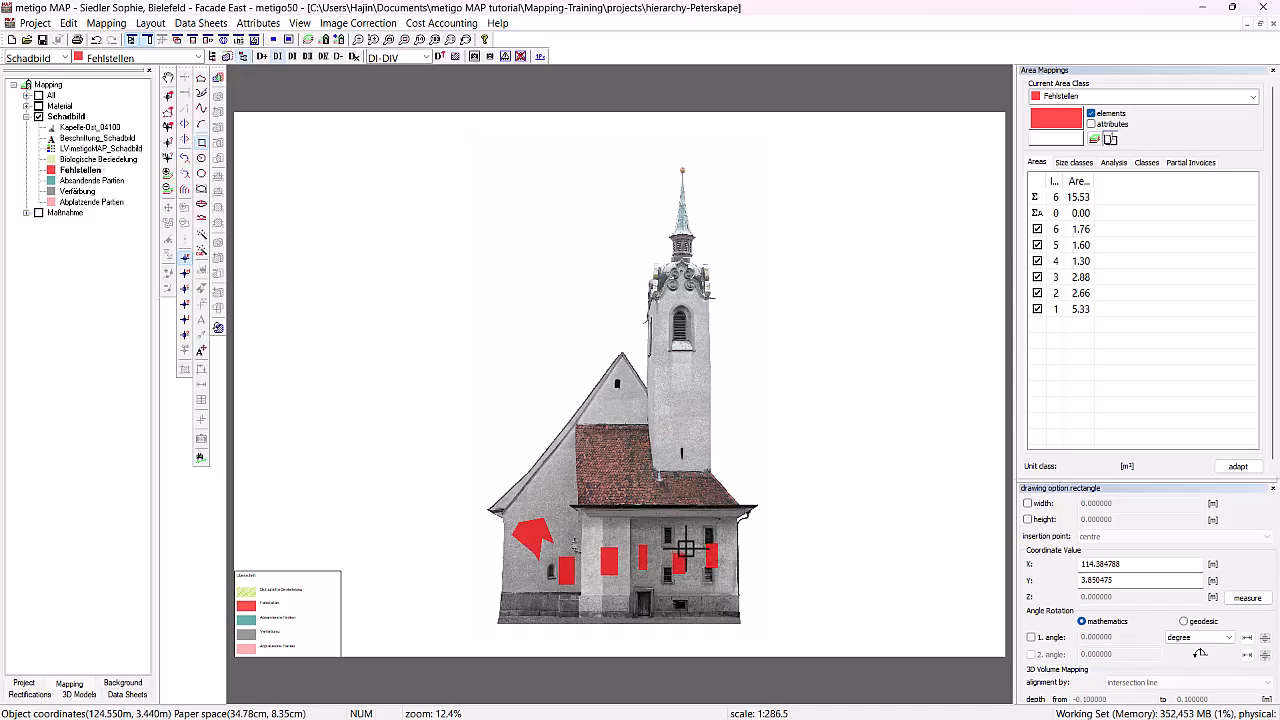
pyautogui.click(100, 159)
pyautogui.moveTo(562, 514)
pyautogui.mouseDown()
pyautogui.moveTo(597, 537)
pyautogui.moveTo(704, 544)
pyautogui.mouseUp()
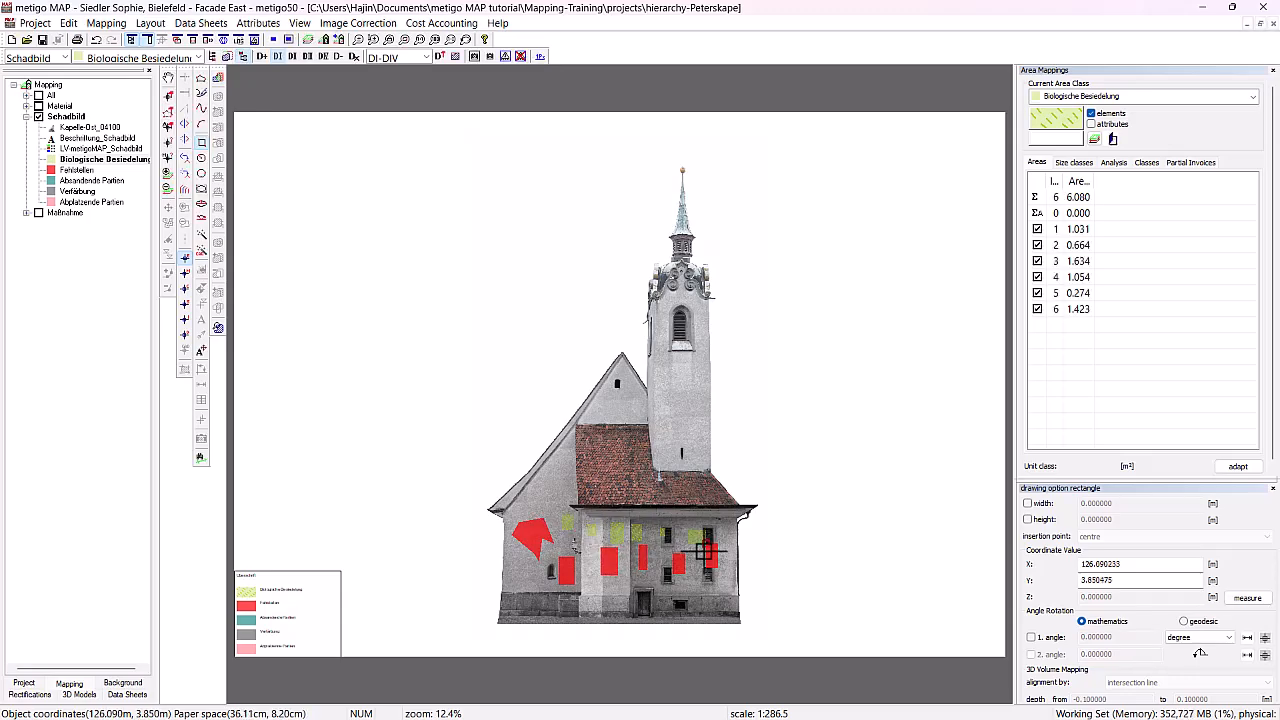
# Save the Facade East mapping and close it to return to the object hierarchy
pyautogui.click(42, 40)
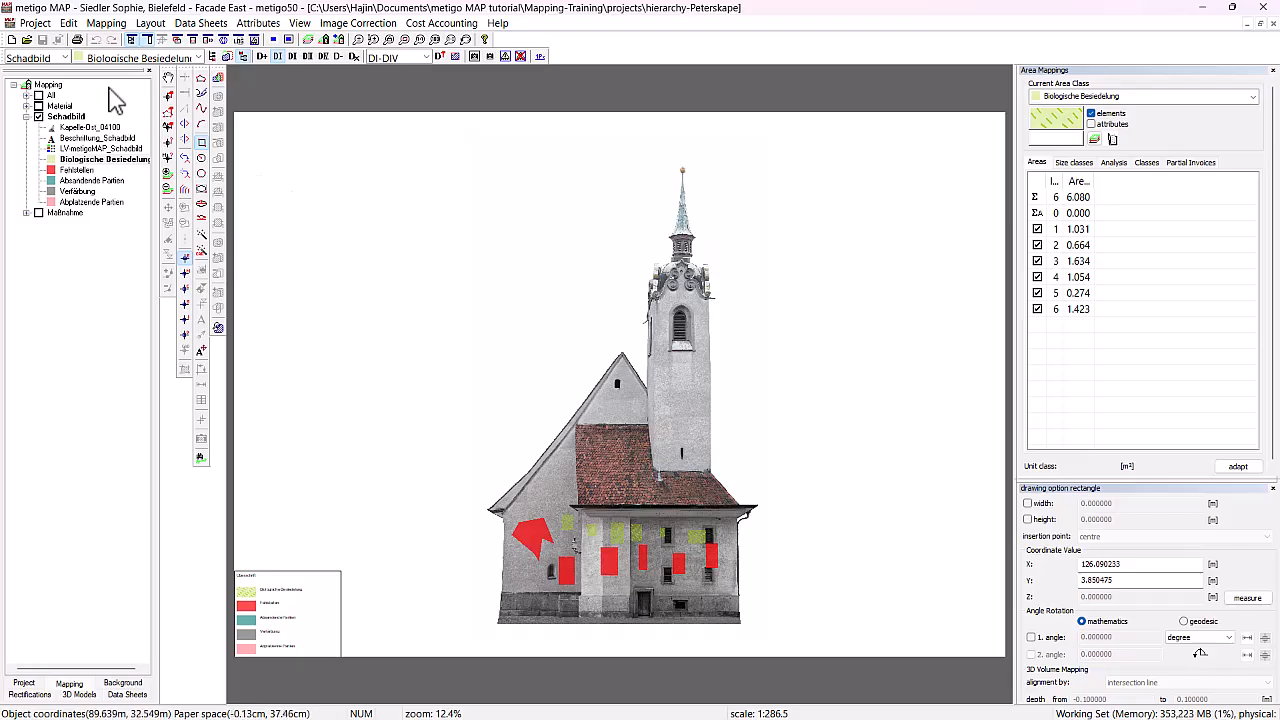
pyautogui.click(36, 22)
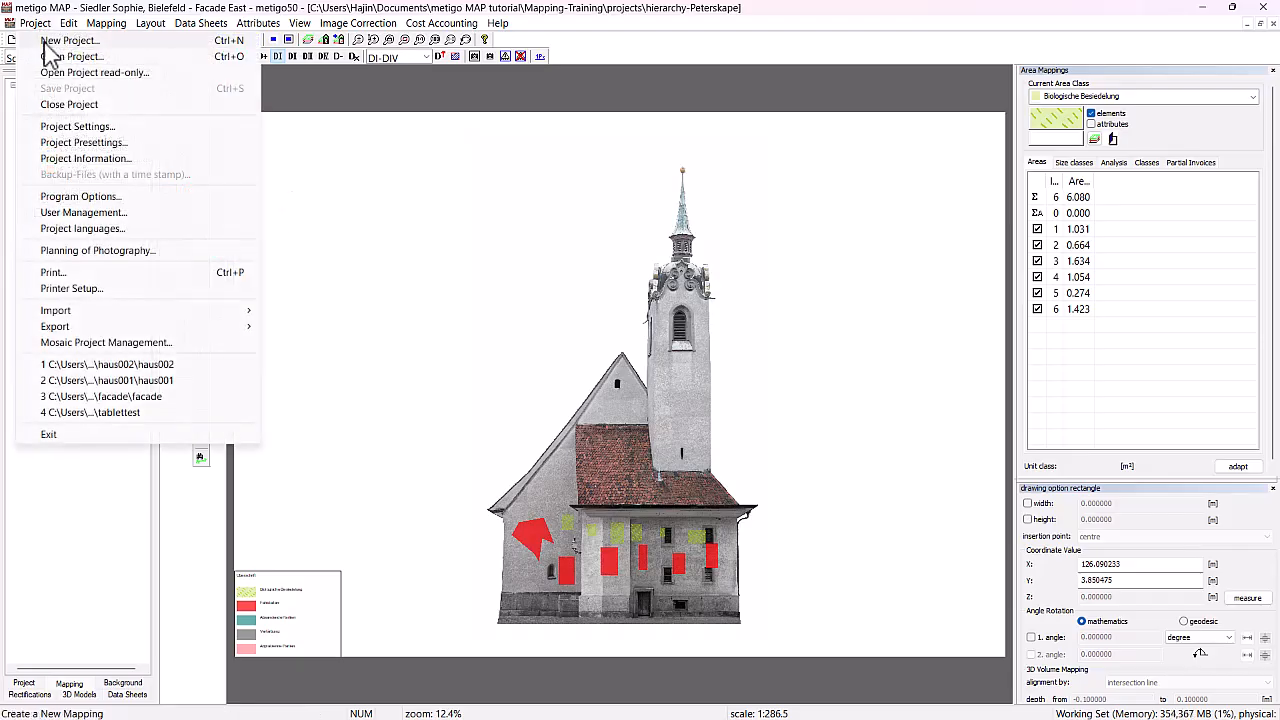
pyautogui.click(69, 104)
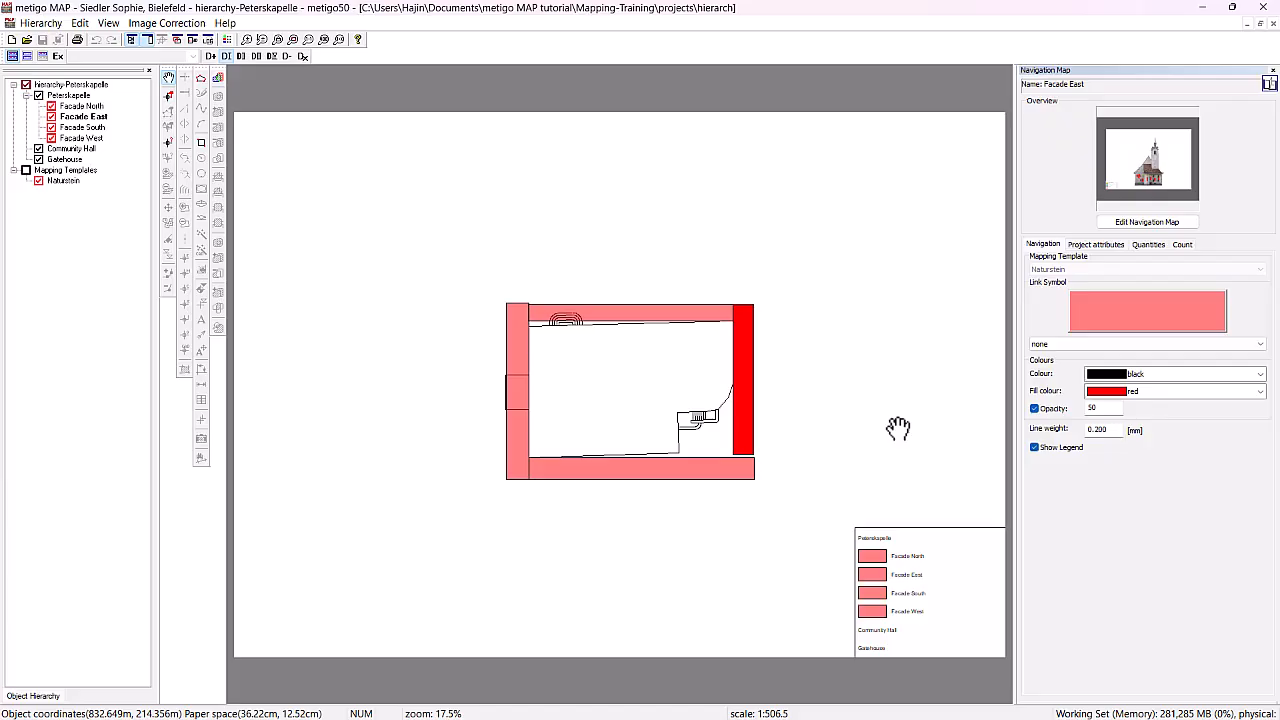
# Show the element count evaluation for the Fehlstellen class on the navigation map and examine its facade legend
pyautogui.click(1183, 246)
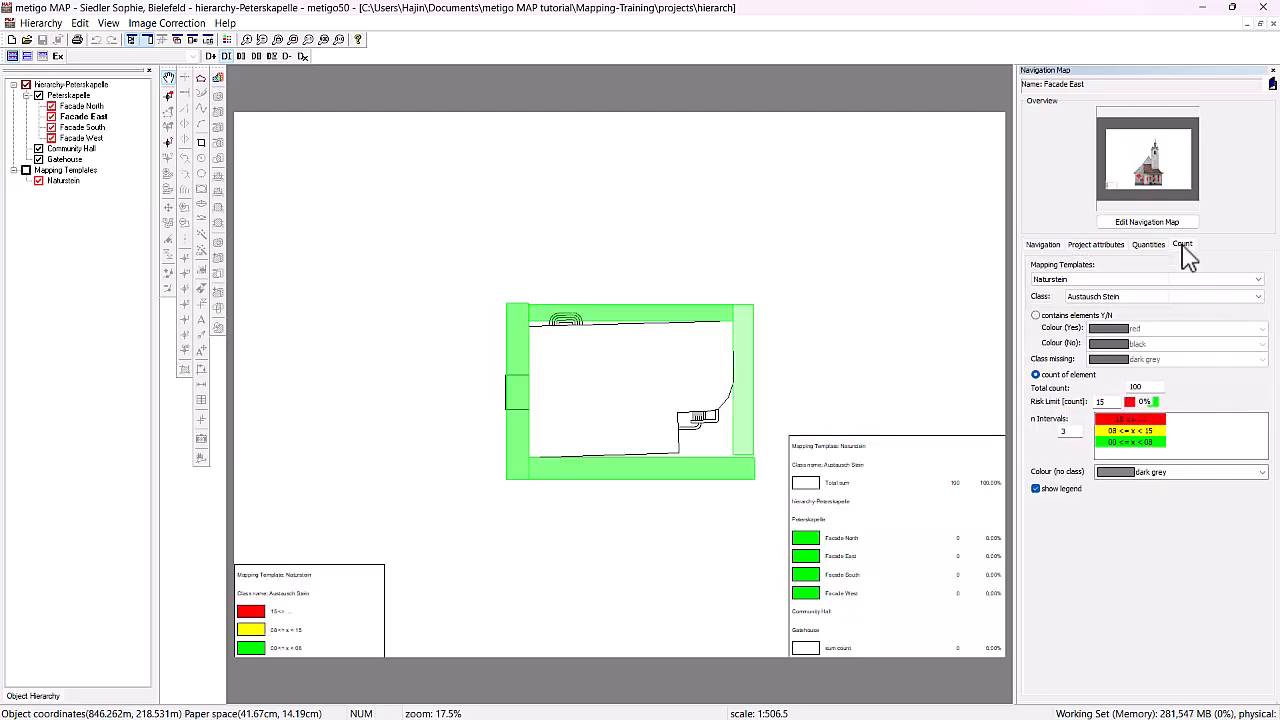
pyautogui.click(1176, 298)
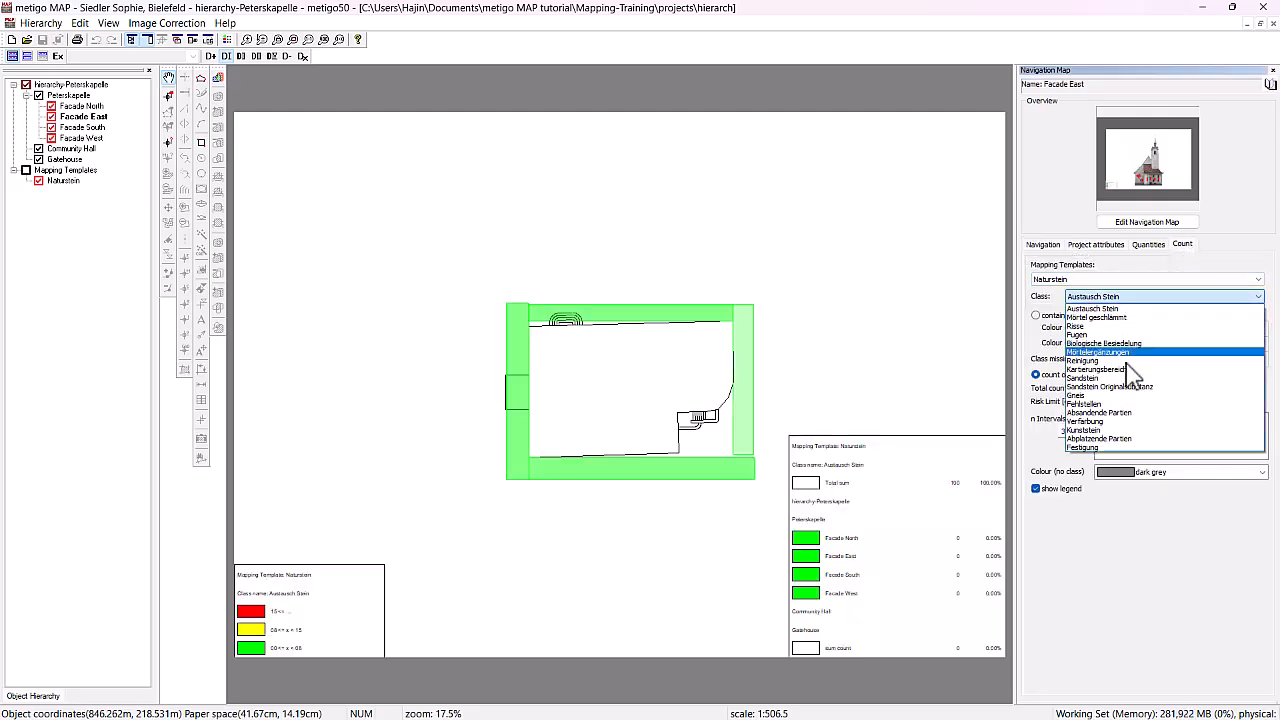
pyautogui.click(1120, 404)
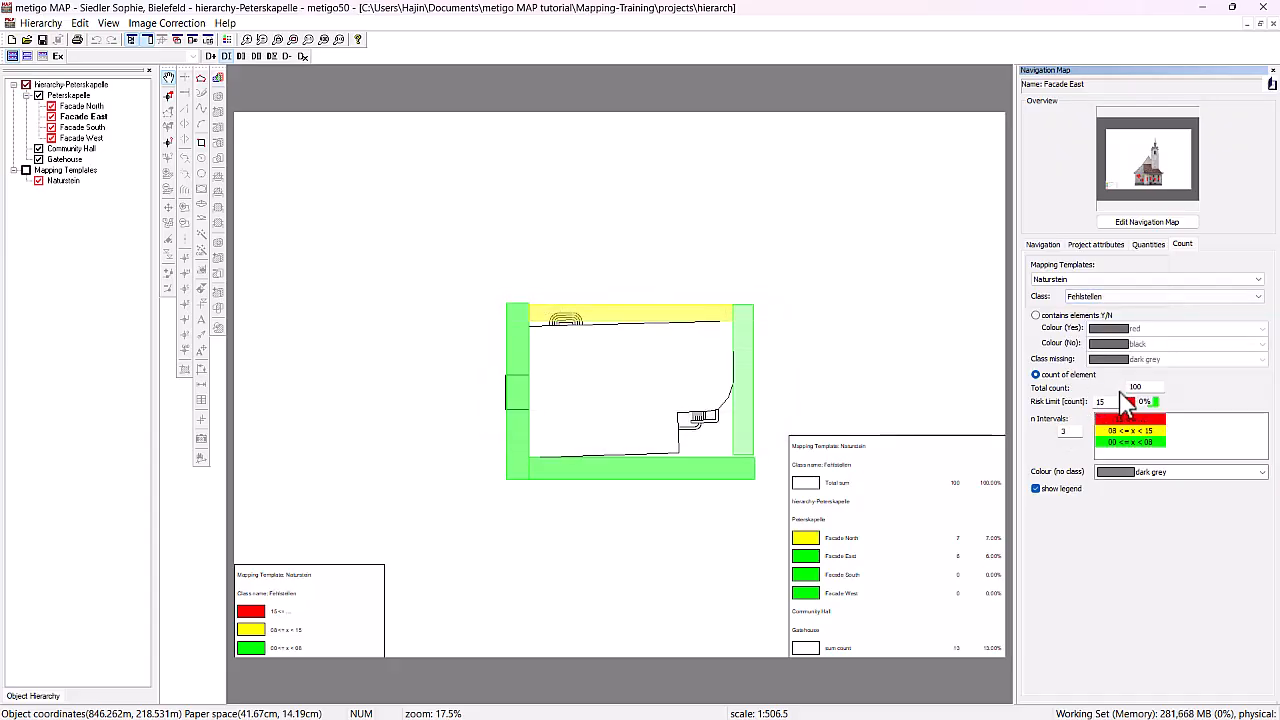
pyautogui.scroll(1, 965, 572)
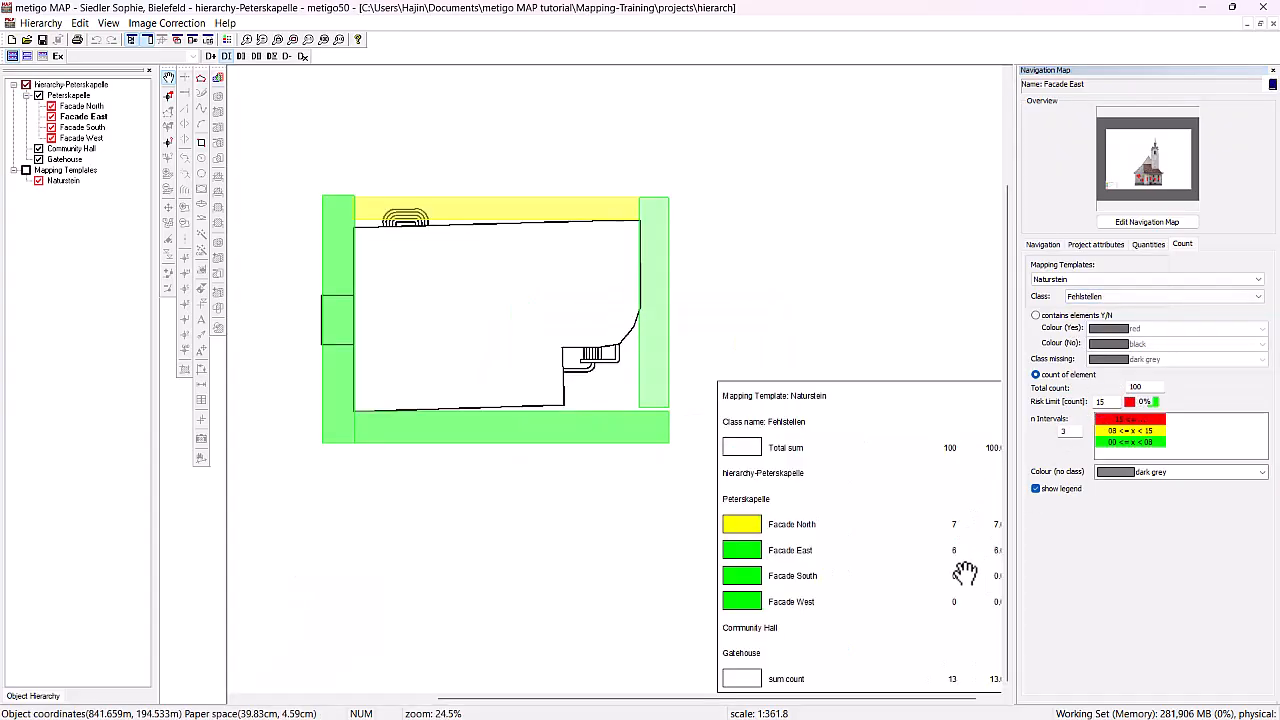
pyautogui.scroll(-1, 965, 570)
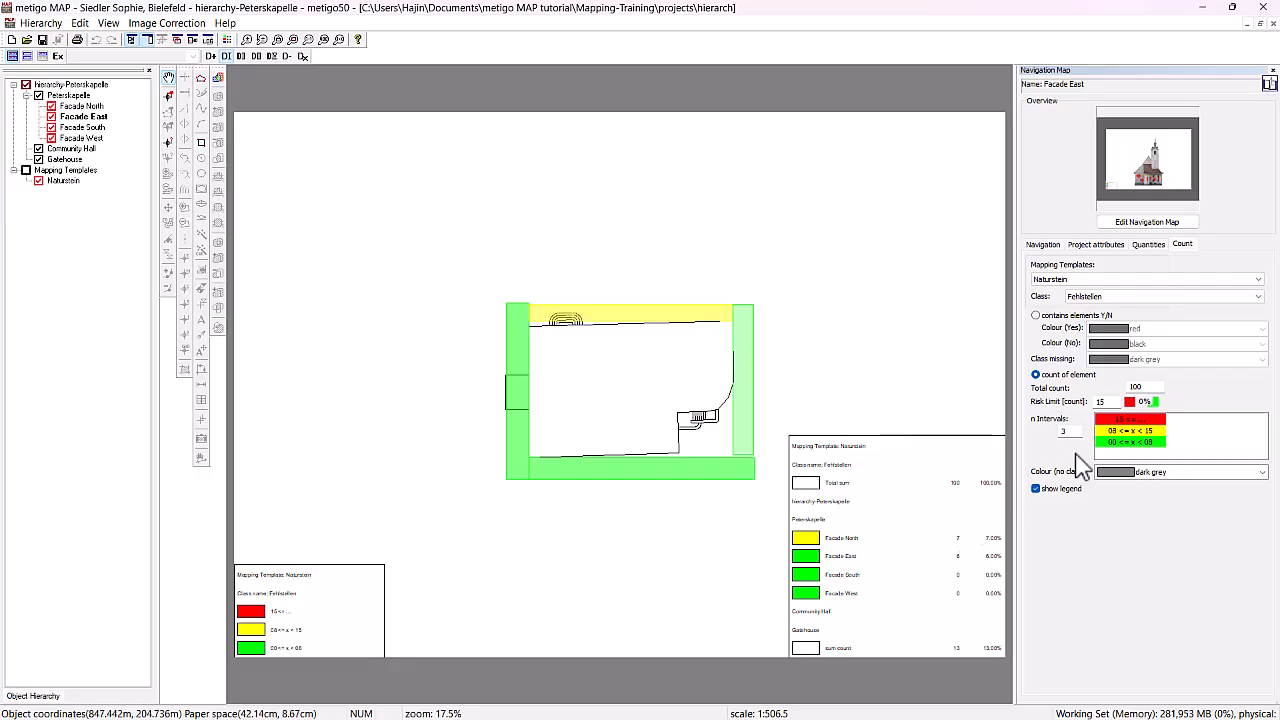
# Show the quantity evaluation for the Fehlstellen class on the navigation map, examine the facade areas and percentages, and save the hierarchy
pyautogui.click(1150, 246)
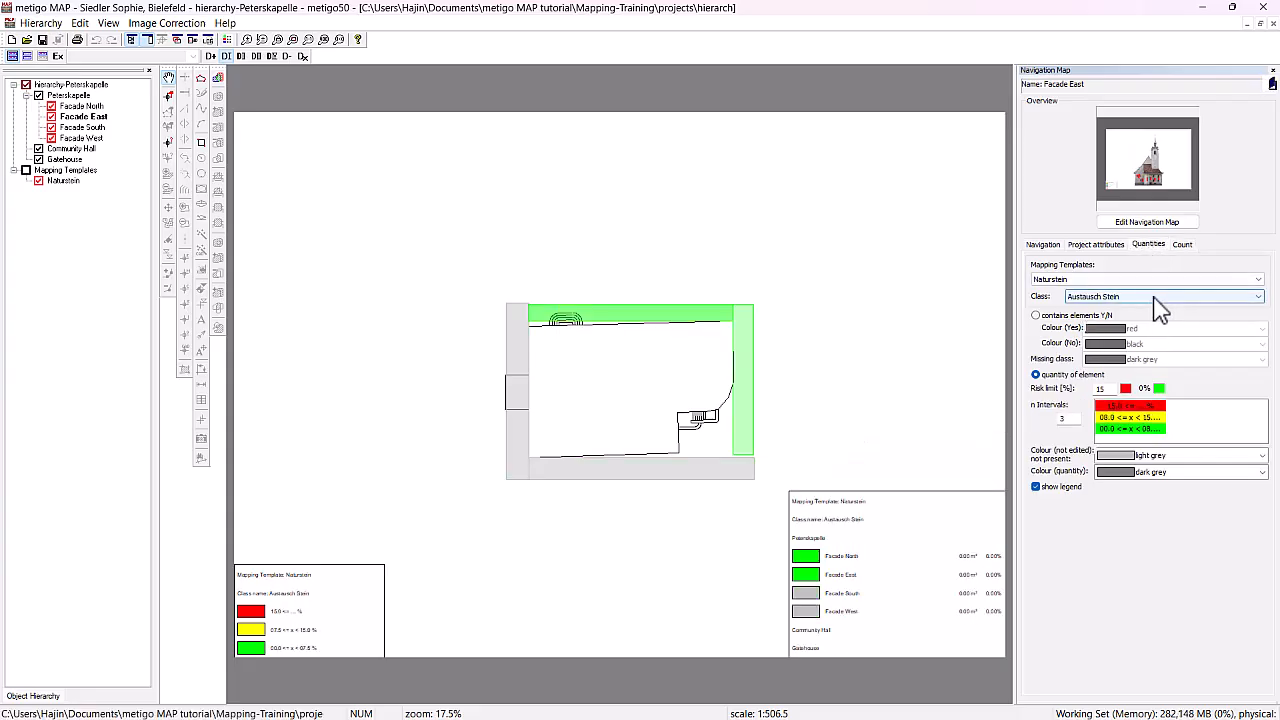
pyautogui.click(1158, 298)
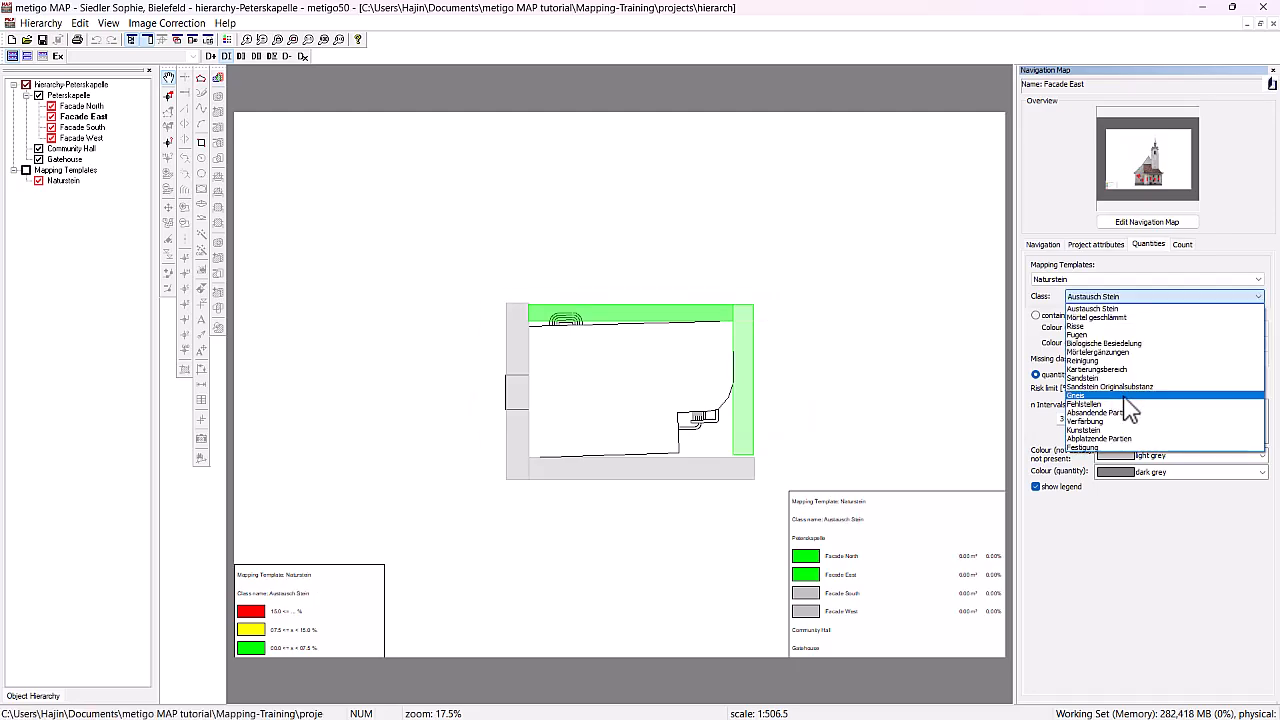
pyautogui.click(1125, 403)
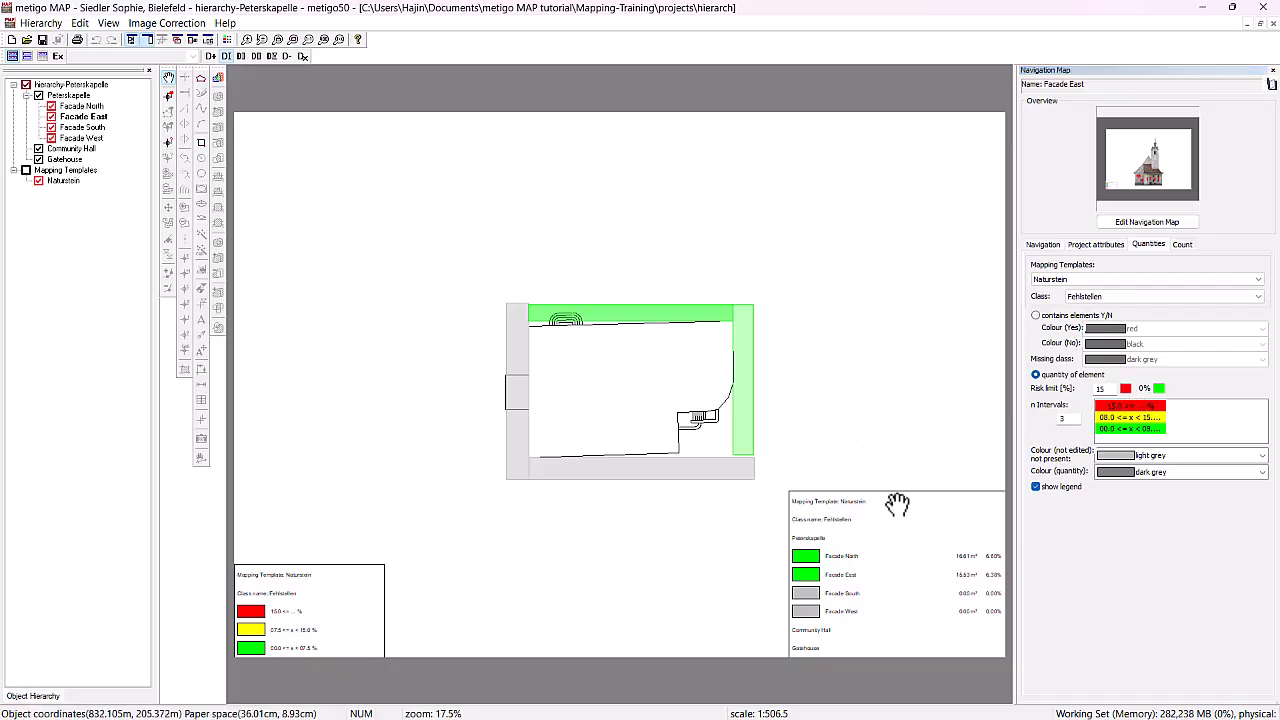
pyautogui.scroll(1, 950, 610)
pyautogui.moveTo(901, 603); pyautogui.dragTo(872, 594)
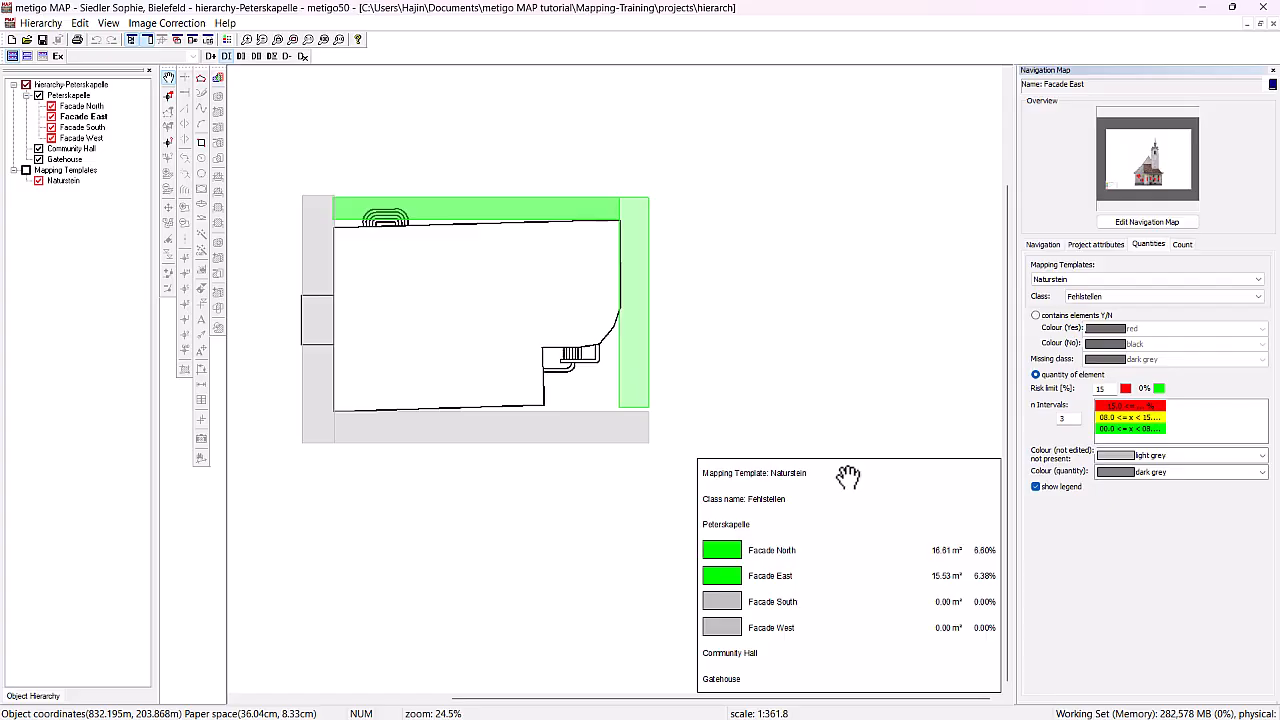
pyautogui.hotkey('ctrl', 's')
pyautogui.scroll(-3, 597, 467)
pyautogui.scroll(2, 597, 467)
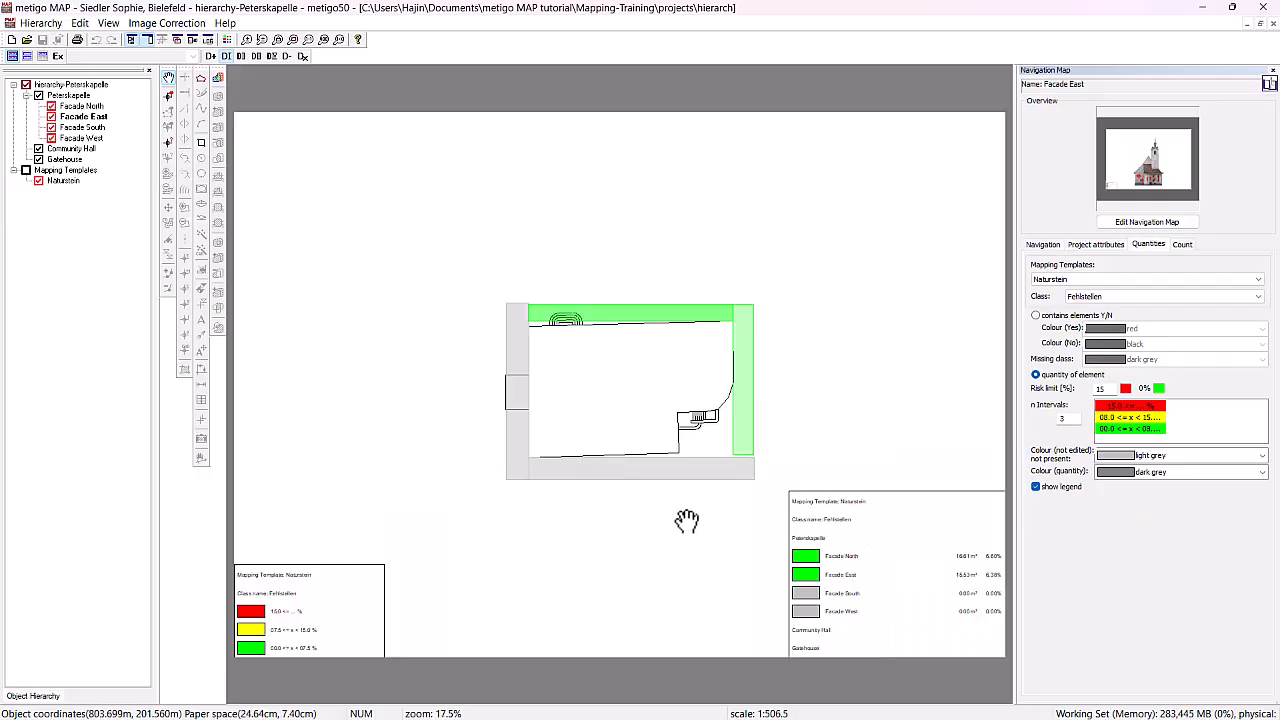
# Create a new project attribute named Time table for hierarchy-Peterskapelle
pyautogui.click(1100, 246)
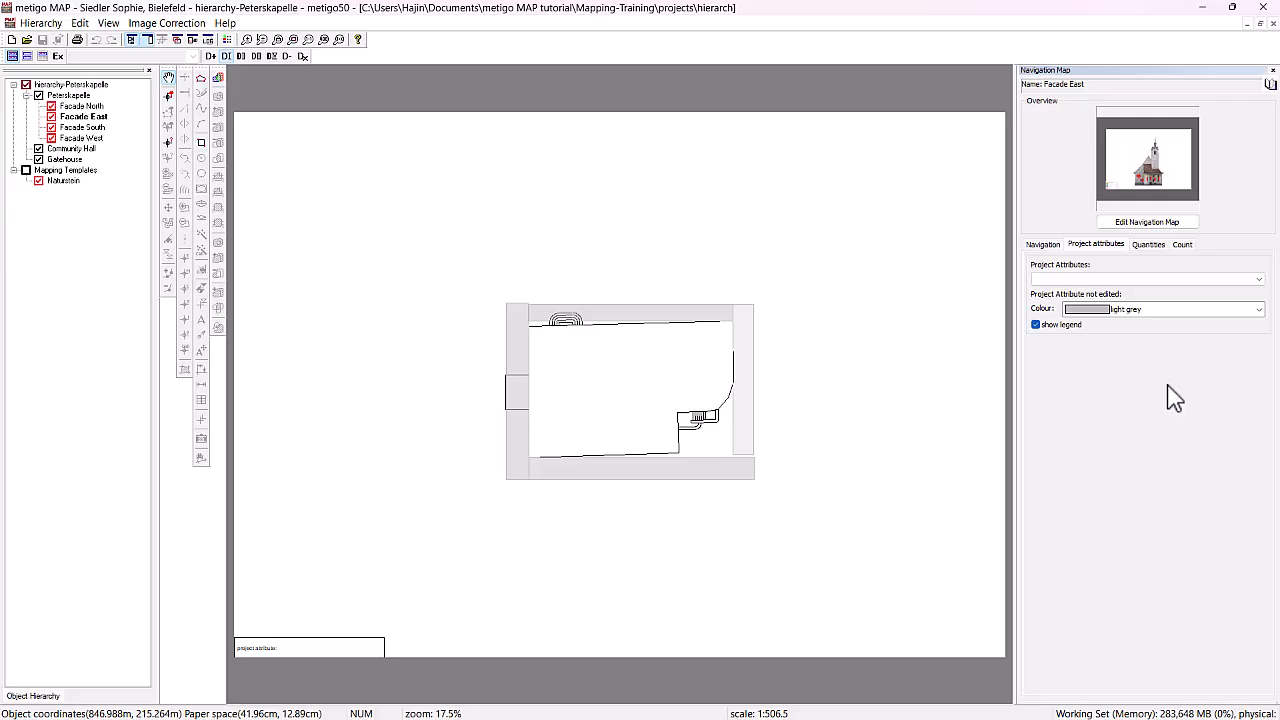
pyautogui.click(100, 86)
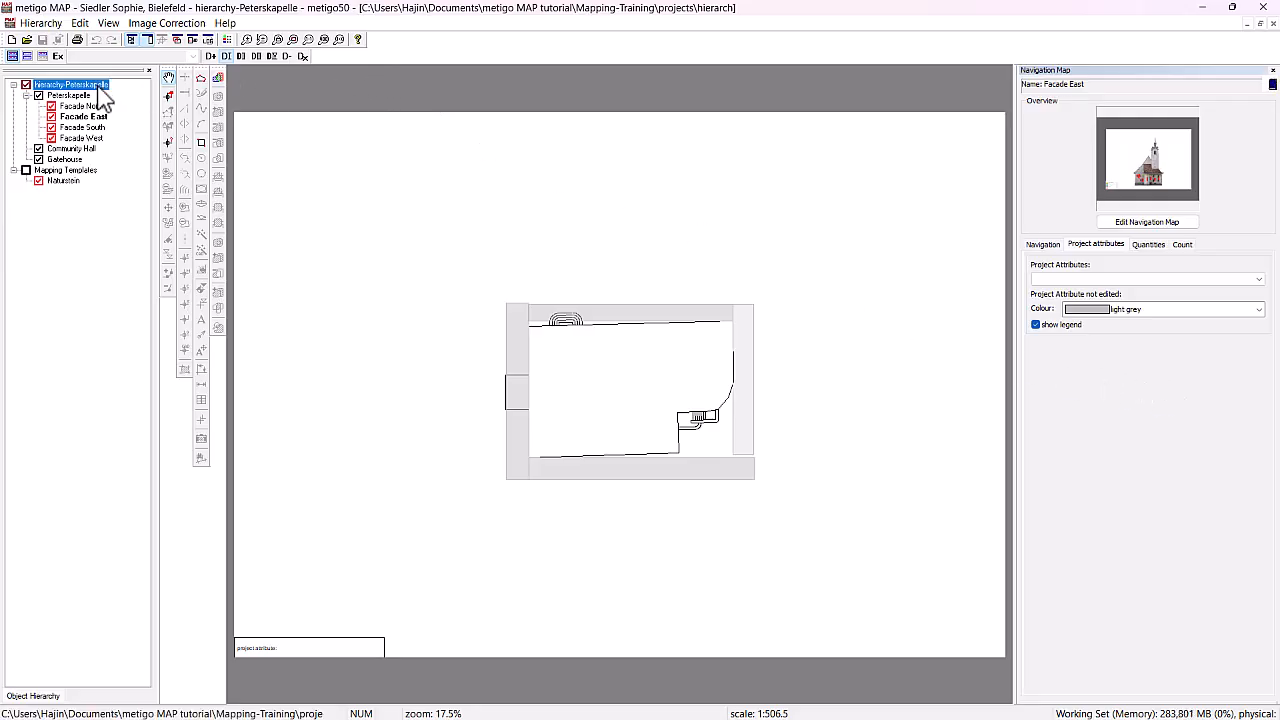
pyautogui.rightClick(100, 86)
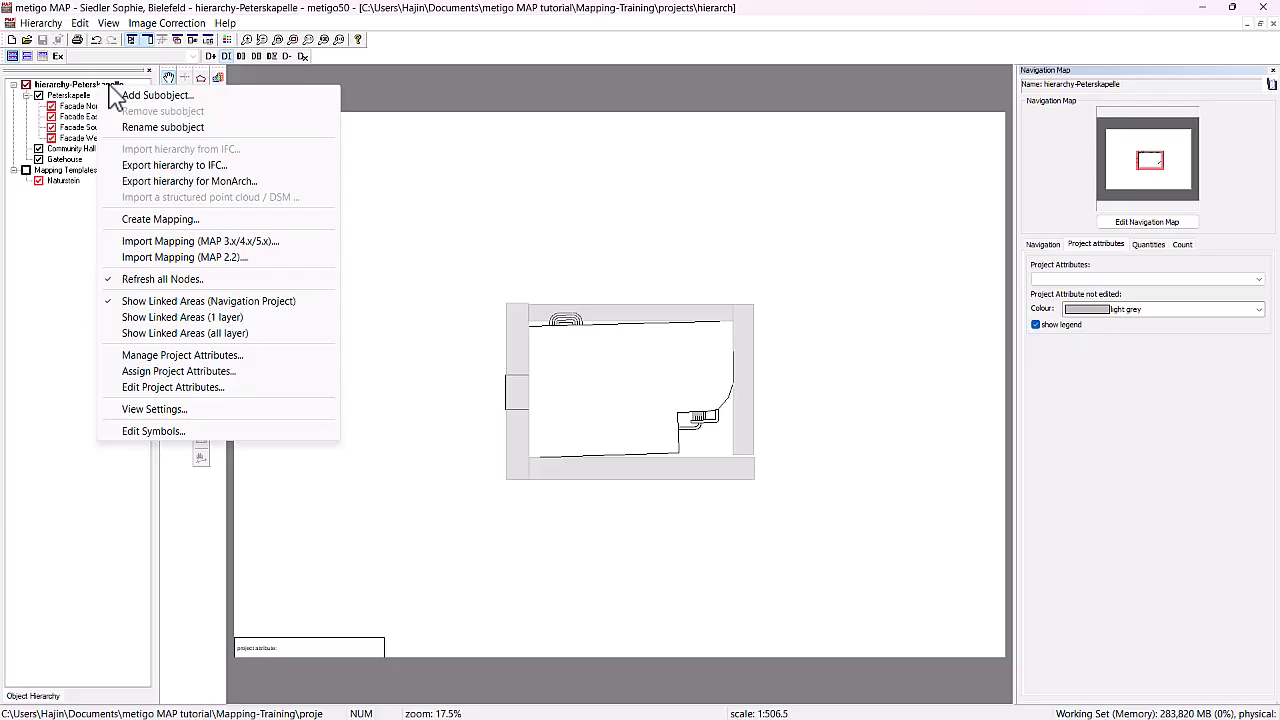
pyautogui.click(209, 358)
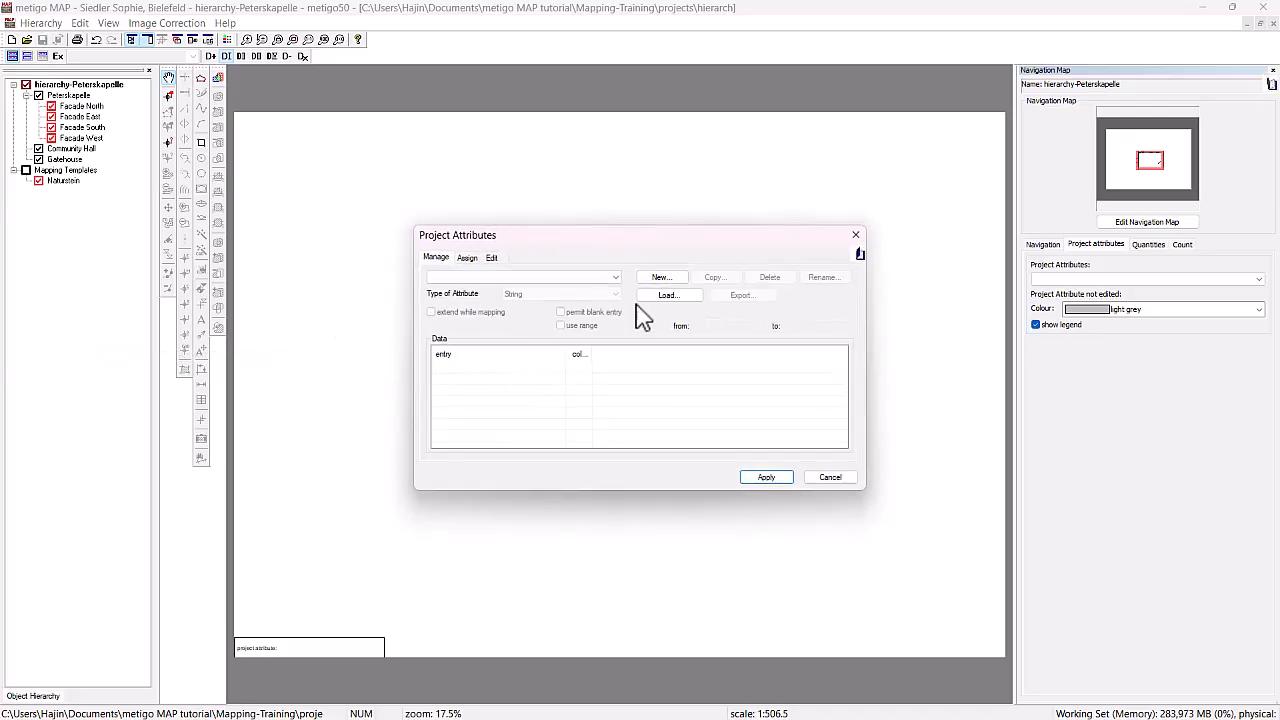
pyautogui.click(661, 278)
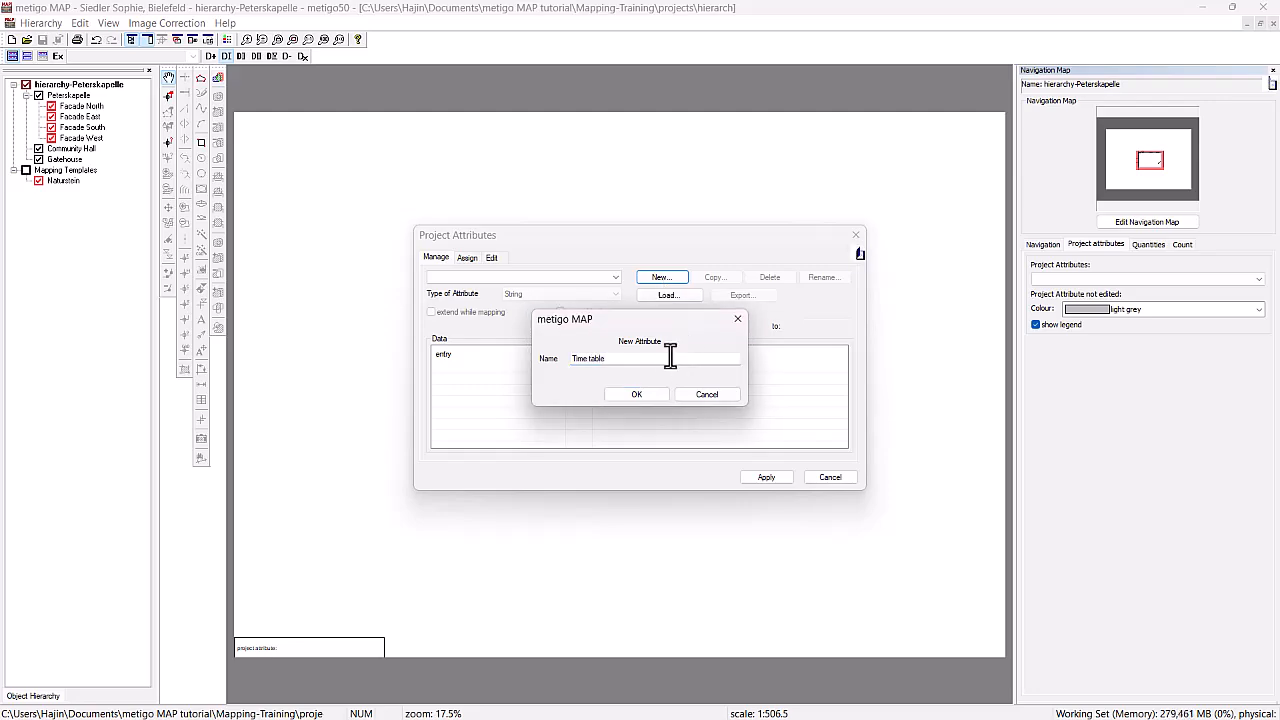
pyautogui.click(636, 394)
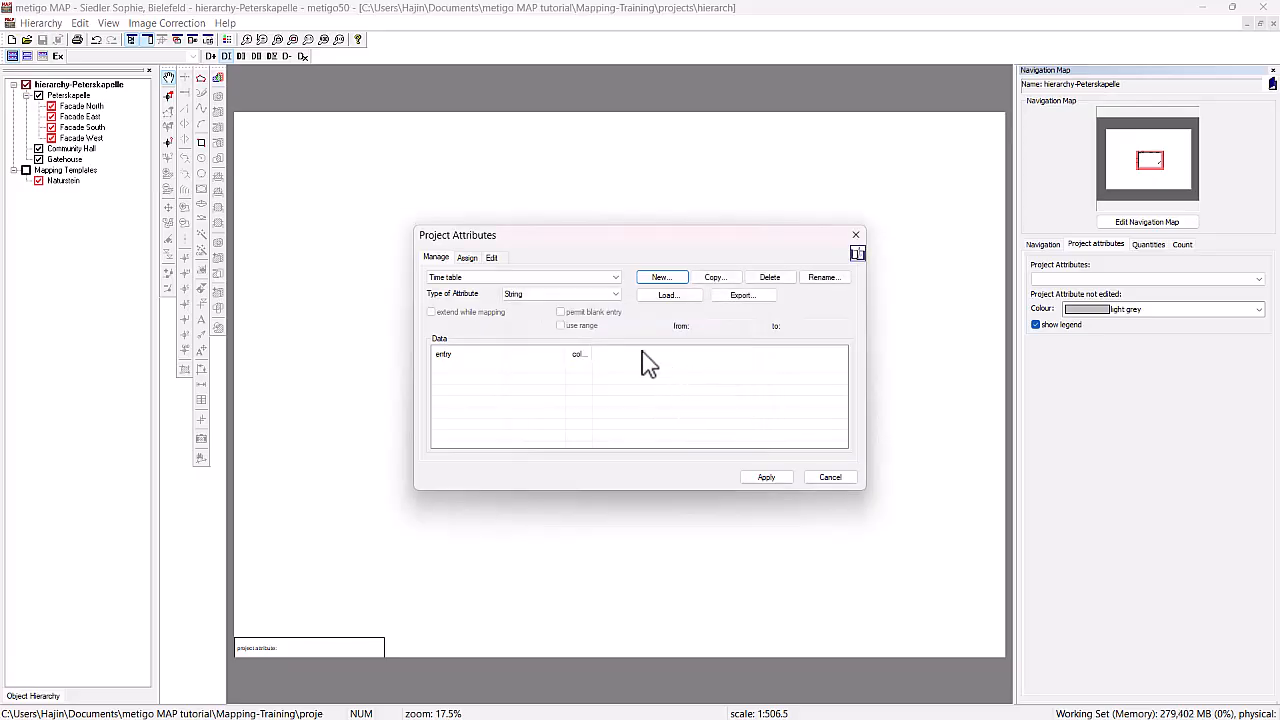
# Add the entries 2025, 2026 and 2027 to the Time table attribute
pyautogui.rightClick(461, 367)
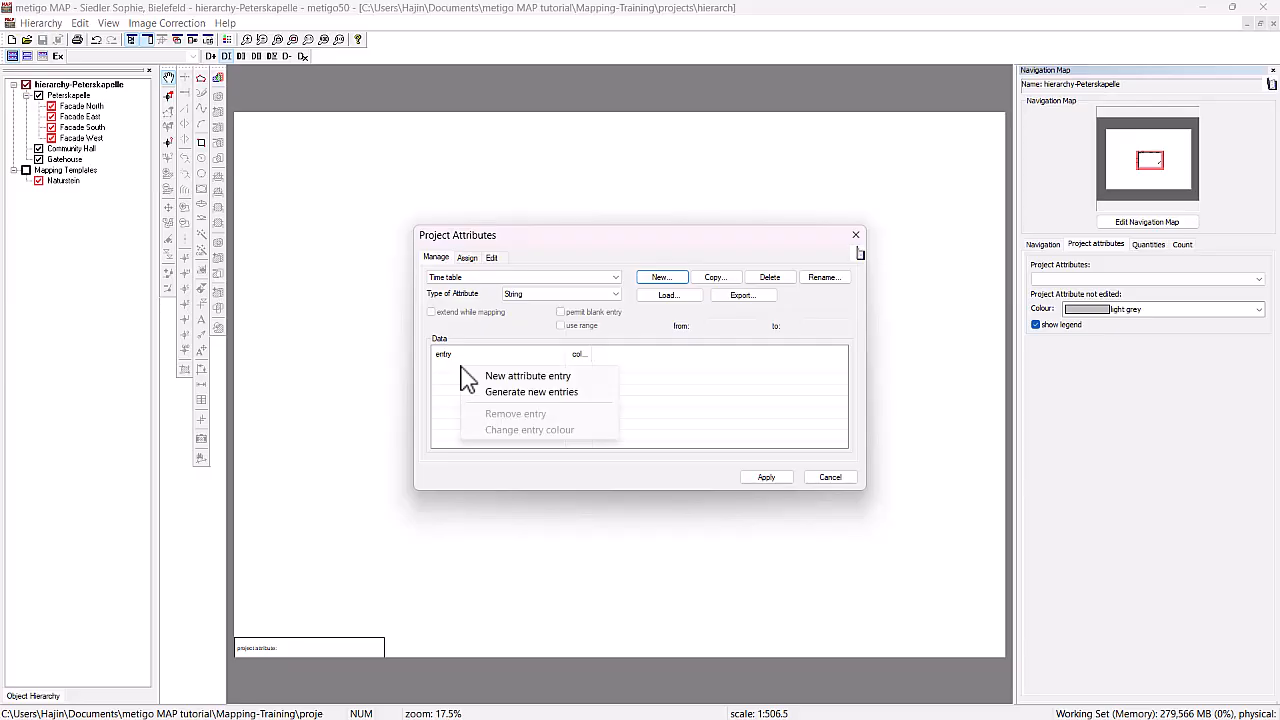
pyautogui.click(484, 376)
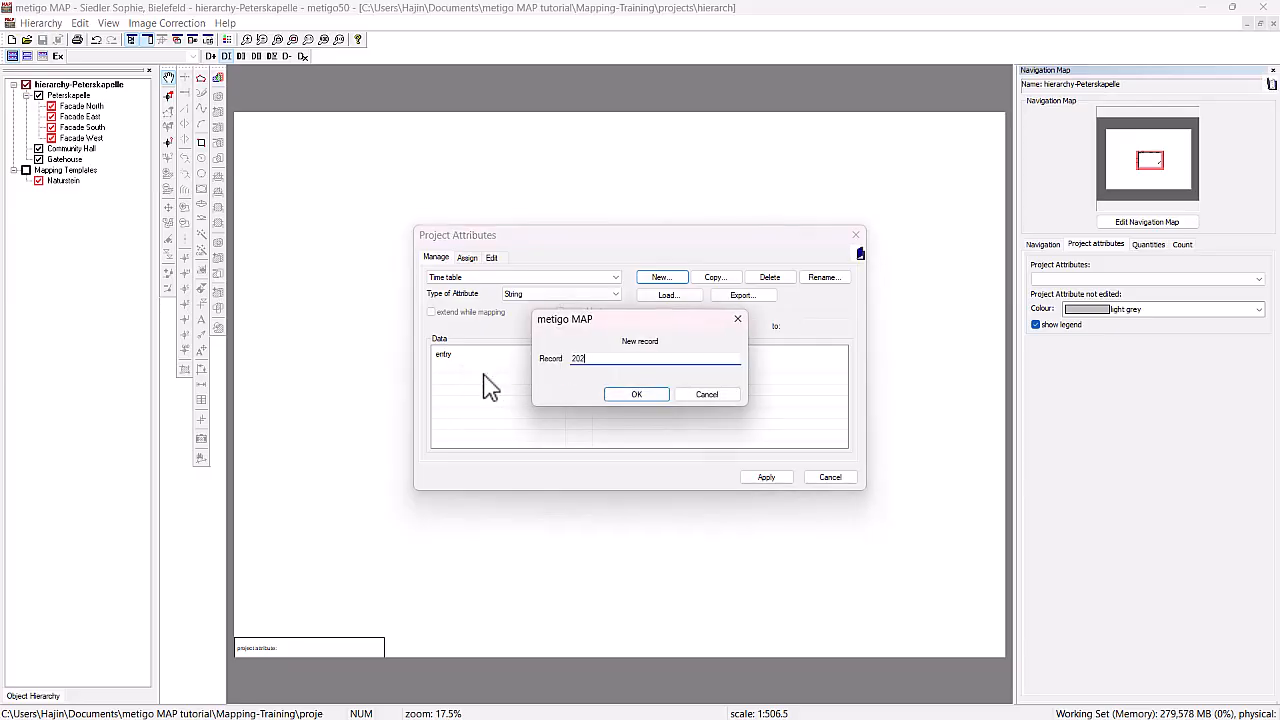
pyautogui.press('Return')
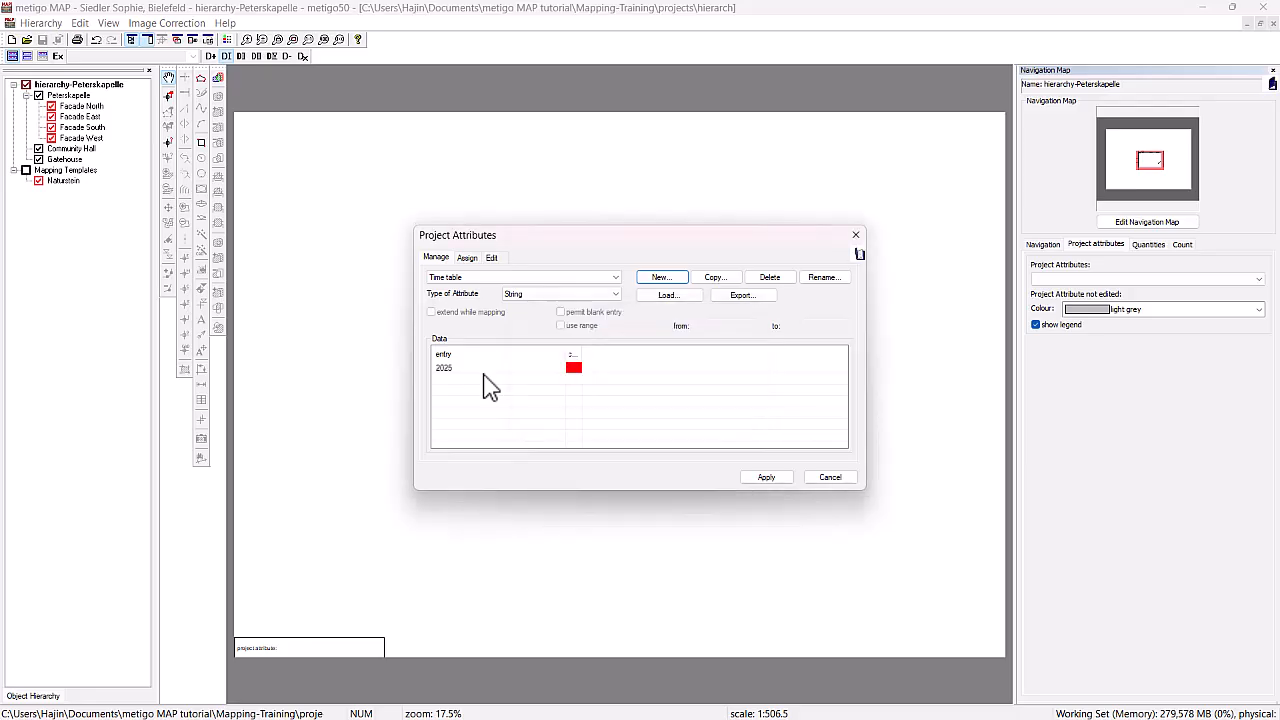
pyautogui.rightClick(466, 380)
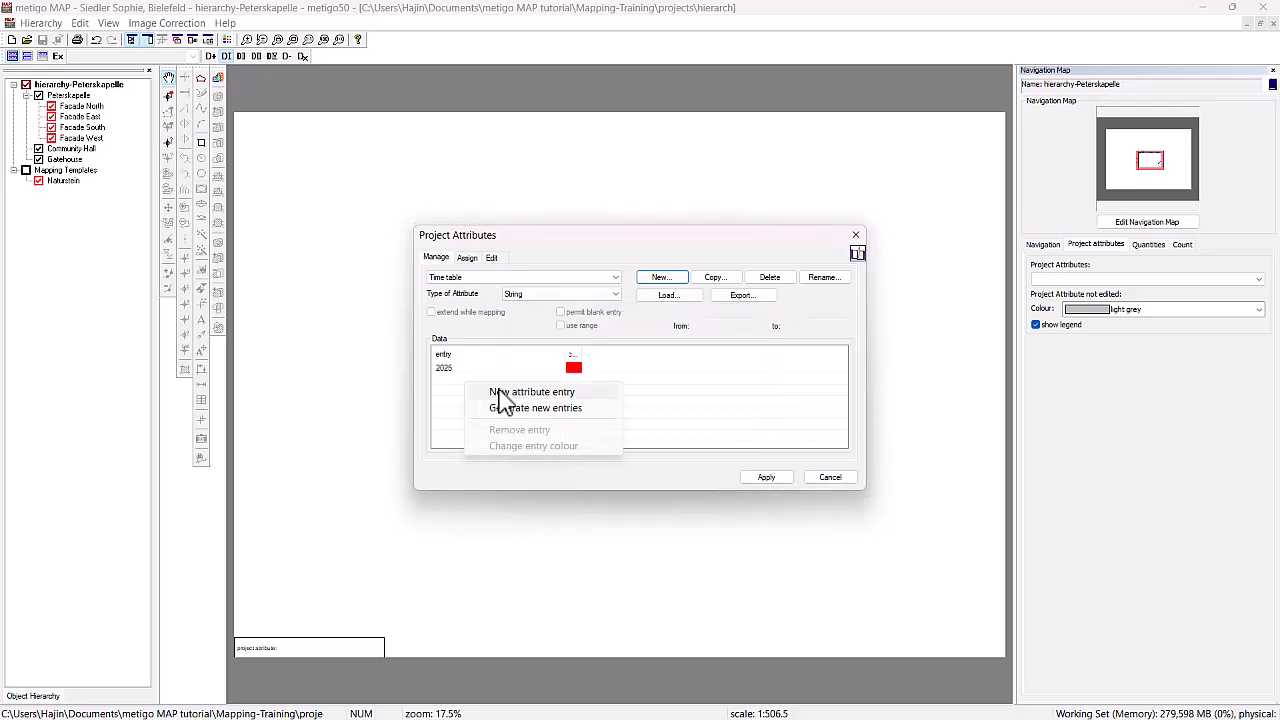
pyautogui.click(499, 389)
pyautogui.write('2026')
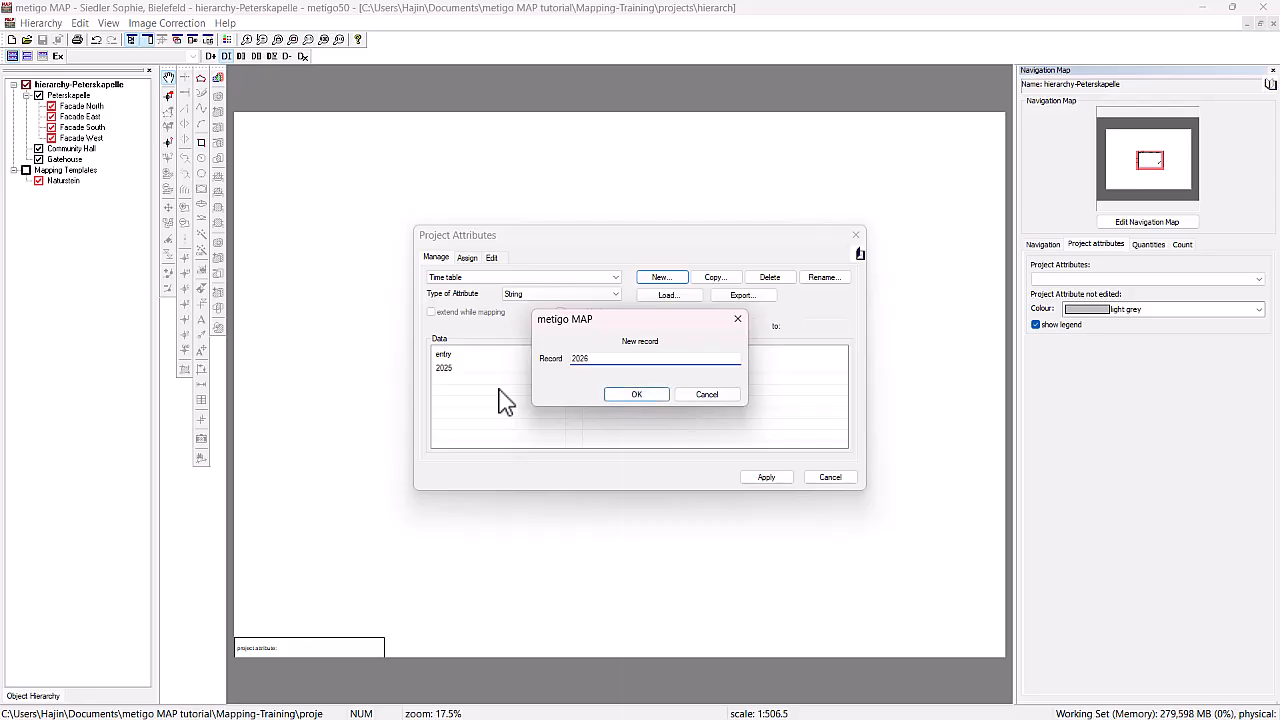
pyautogui.press('Return')
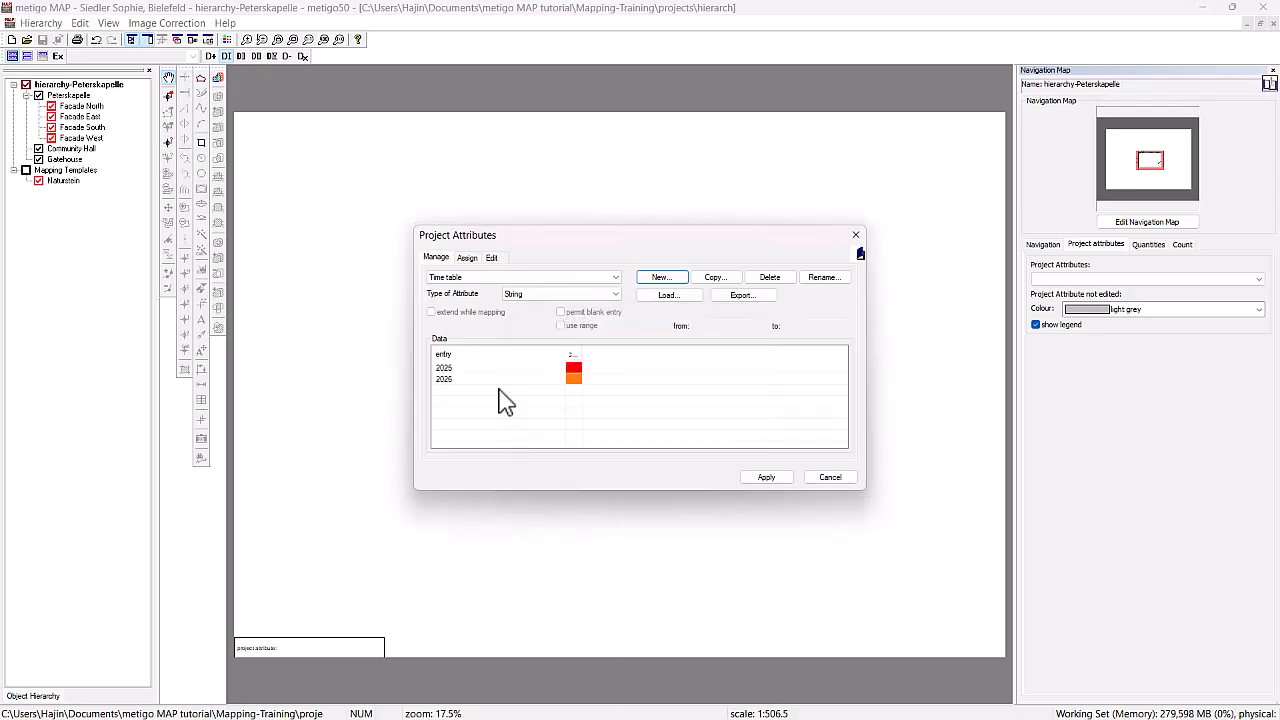
pyautogui.rightClick(508, 401)
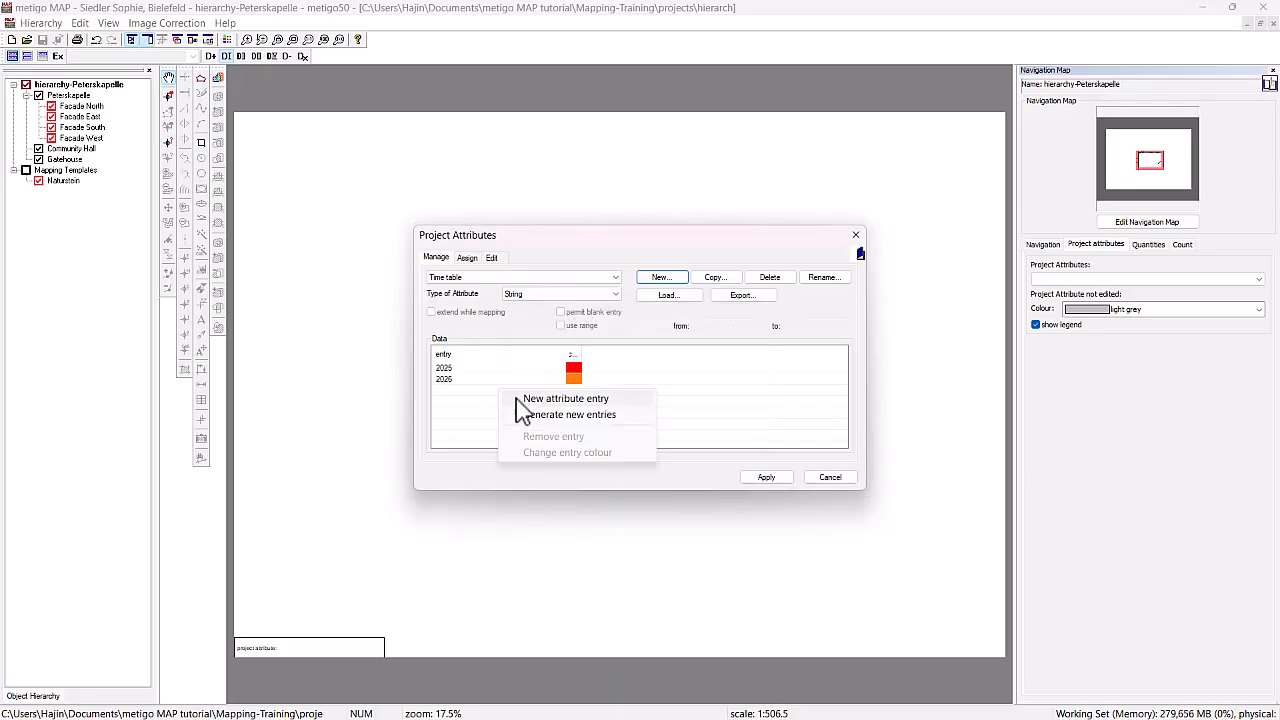
pyautogui.click(520, 408)
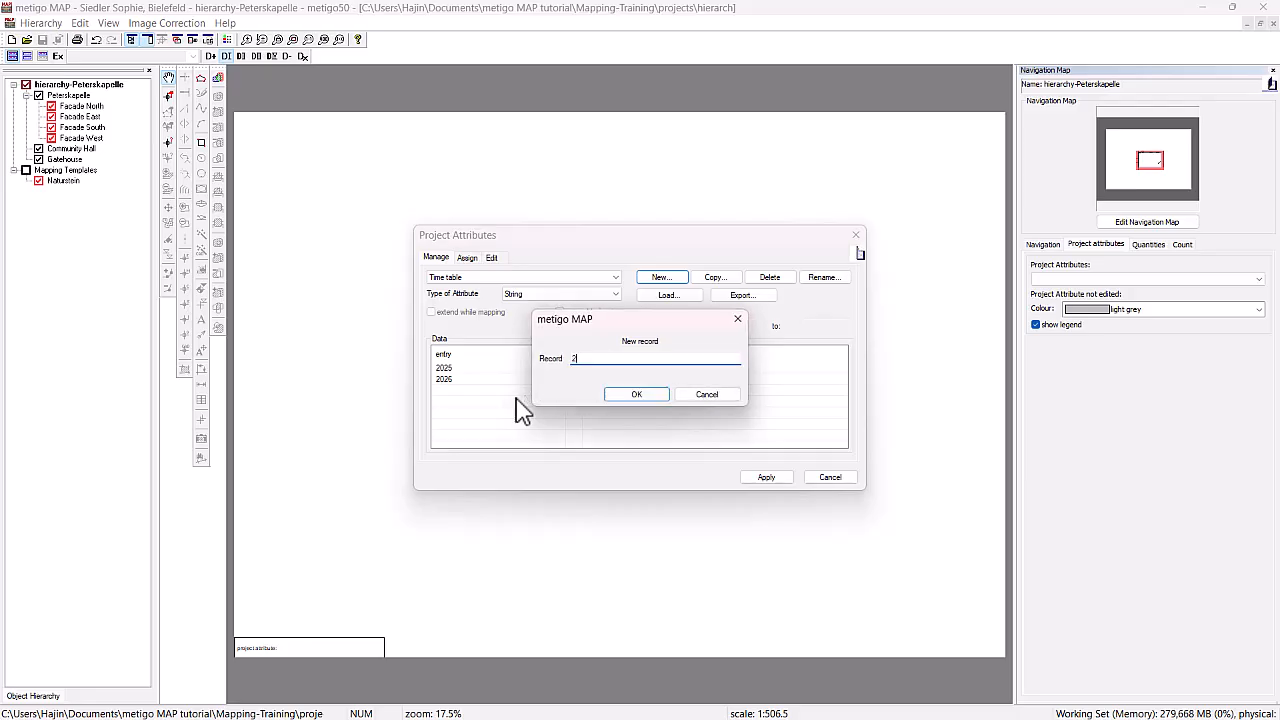
pyautogui.press('Return')
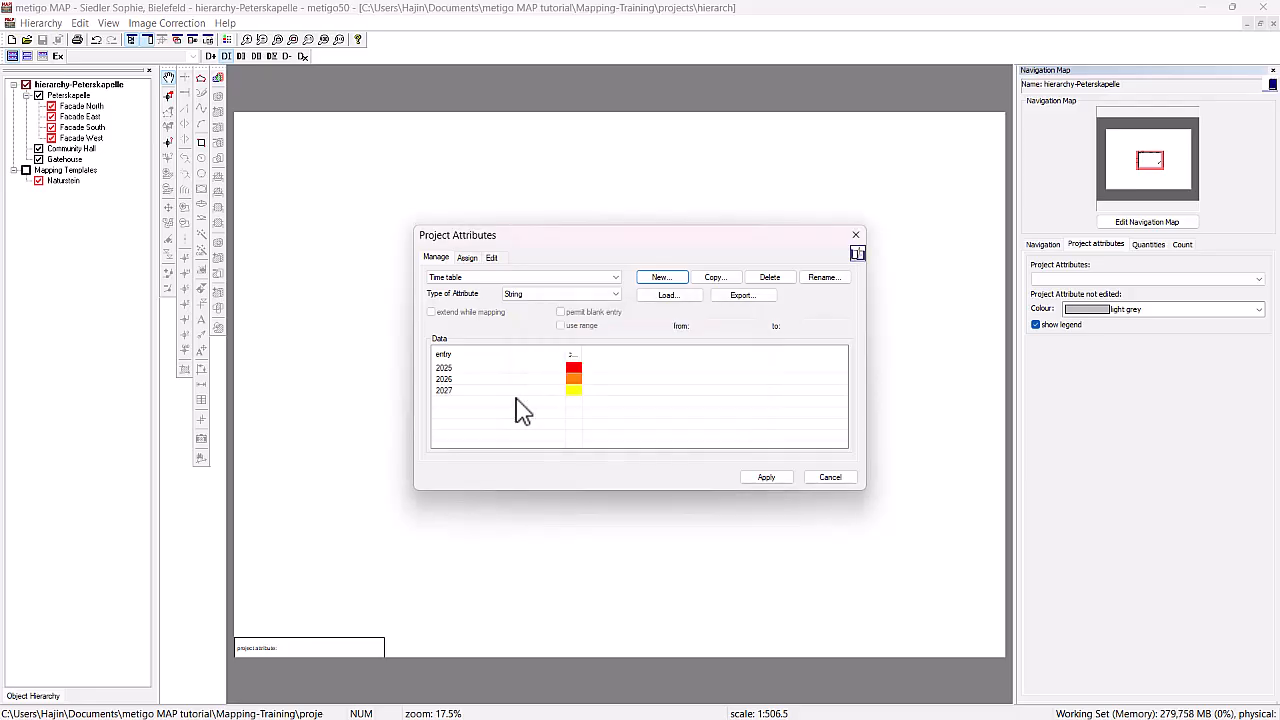
# Set the Time table entry colours to green for 2025, yellow for 2026 and red for 2027
pyautogui.doubleClick(573, 370)
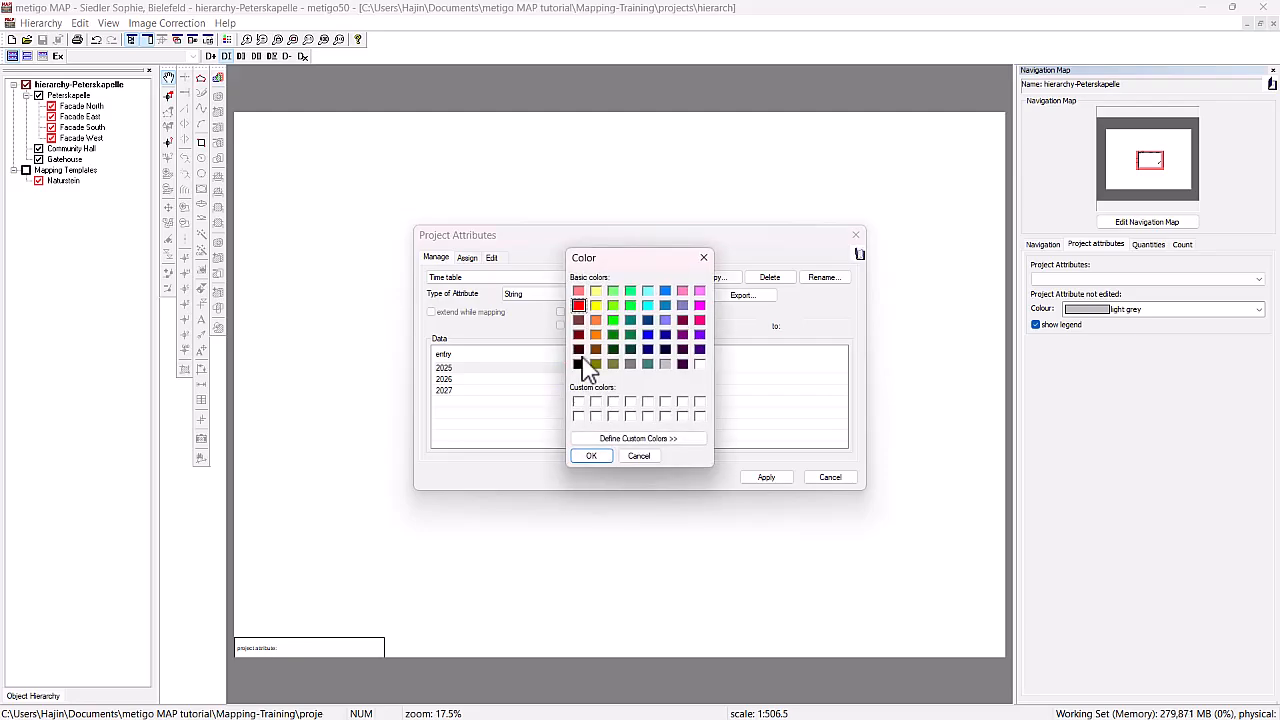
pyautogui.click(613, 320)
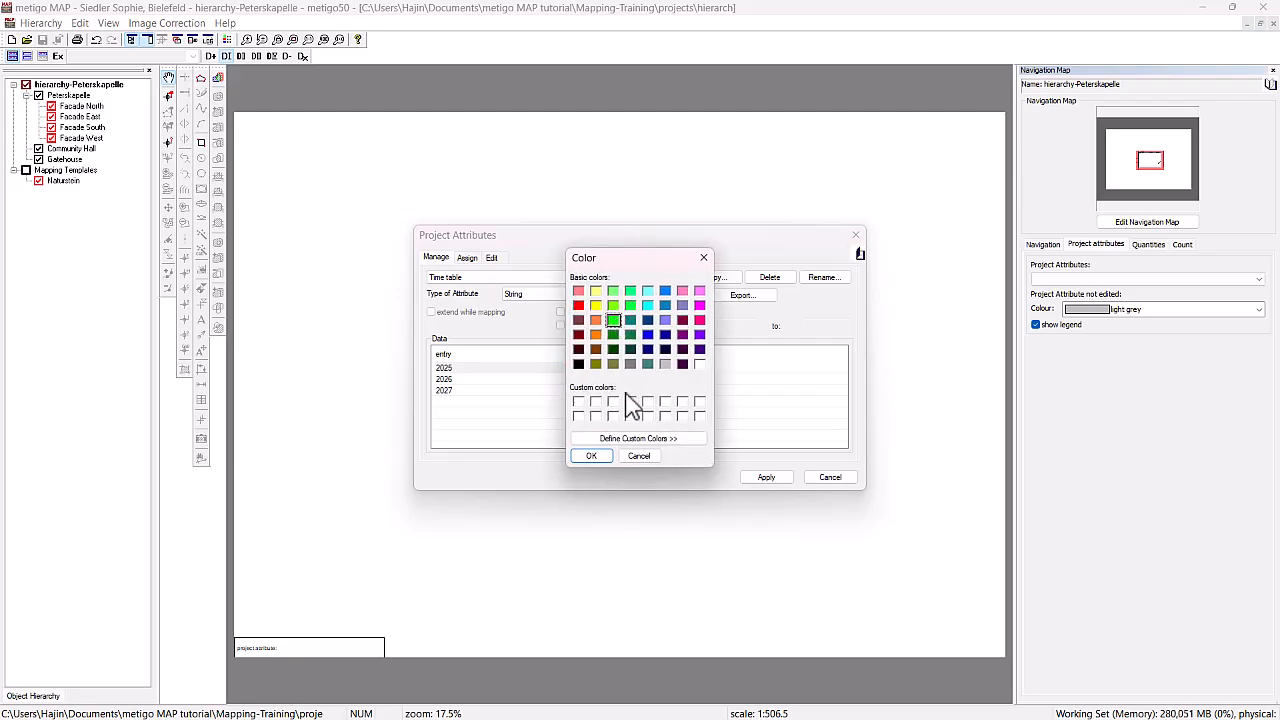
pyautogui.click(591, 456)
pyautogui.doubleClick(576, 381)
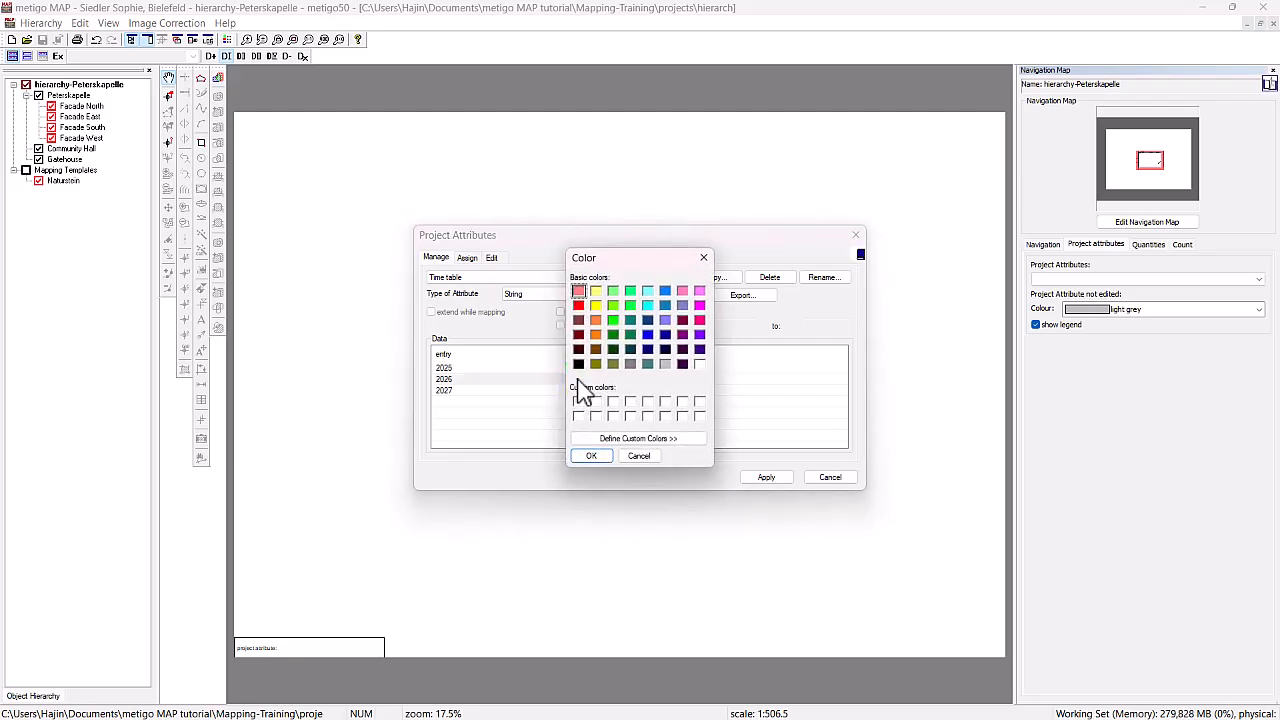
pyautogui.click(596, 305)
pyautogui.click(603, 457)
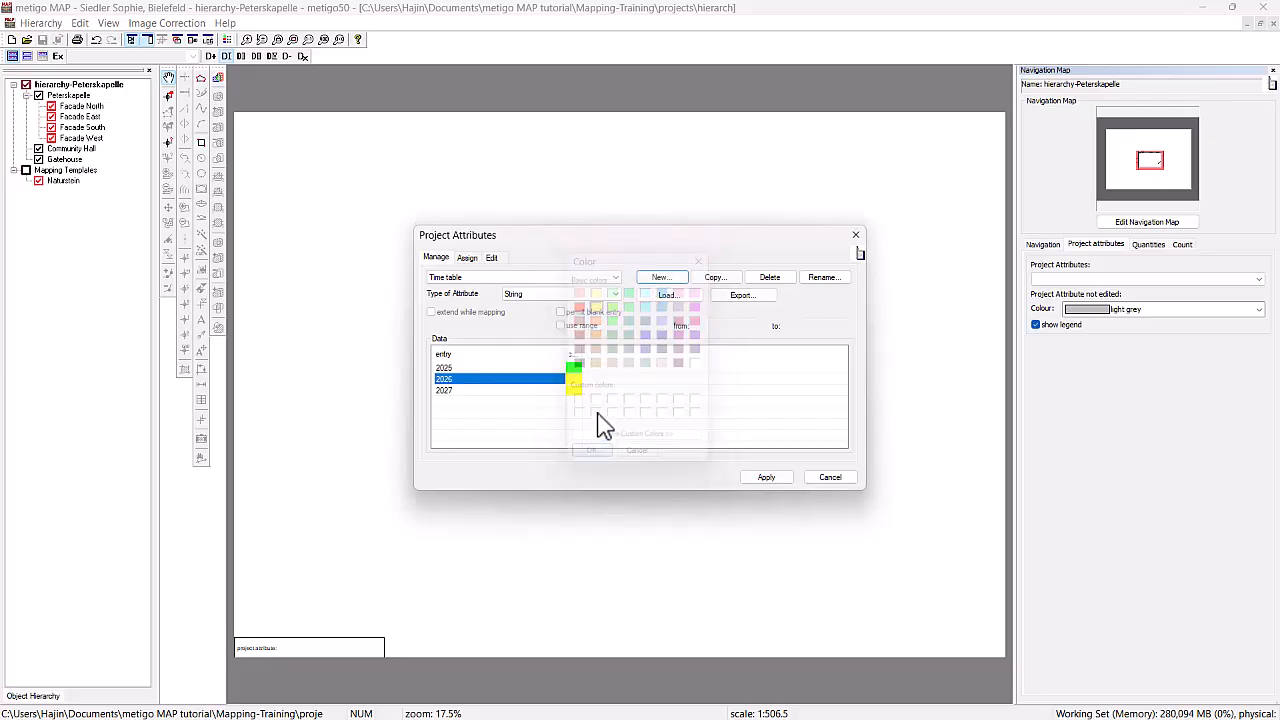
pyautogui.doubleClick(578, 390)
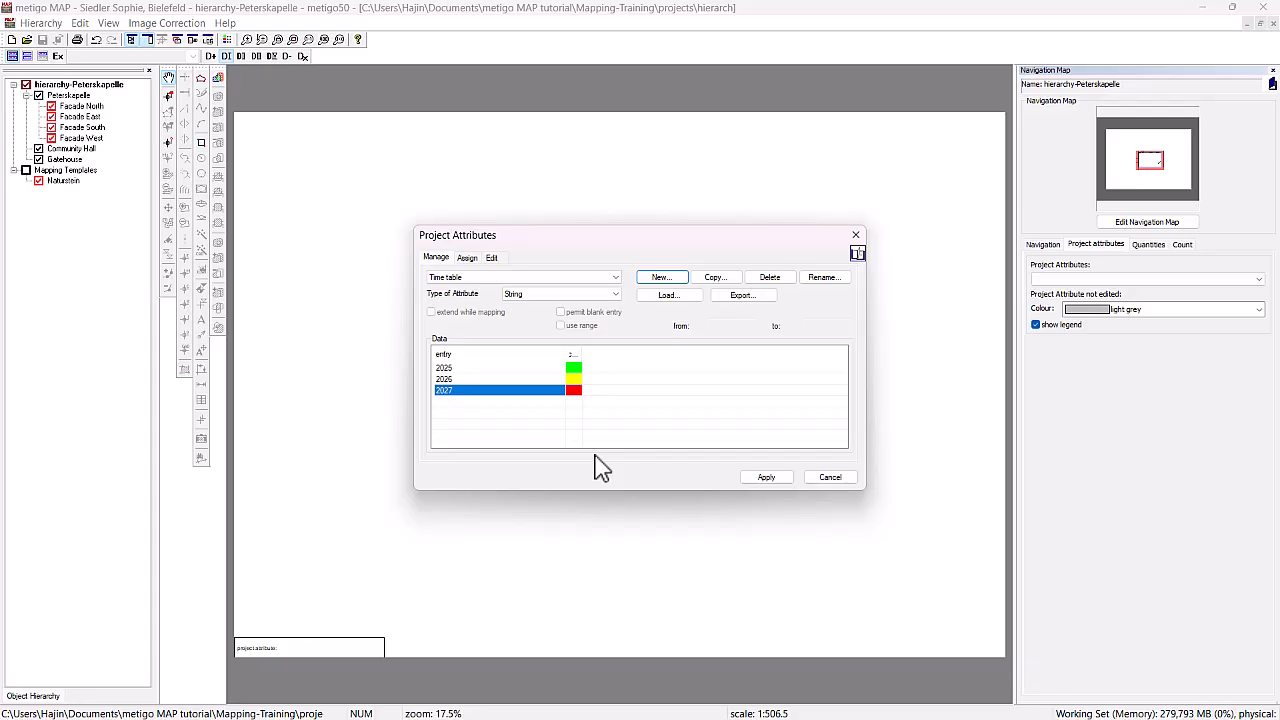
# Assign the Time table attribute to all checked objects and facade mappings in the hierarchy
pyautogui.click(467, 258)
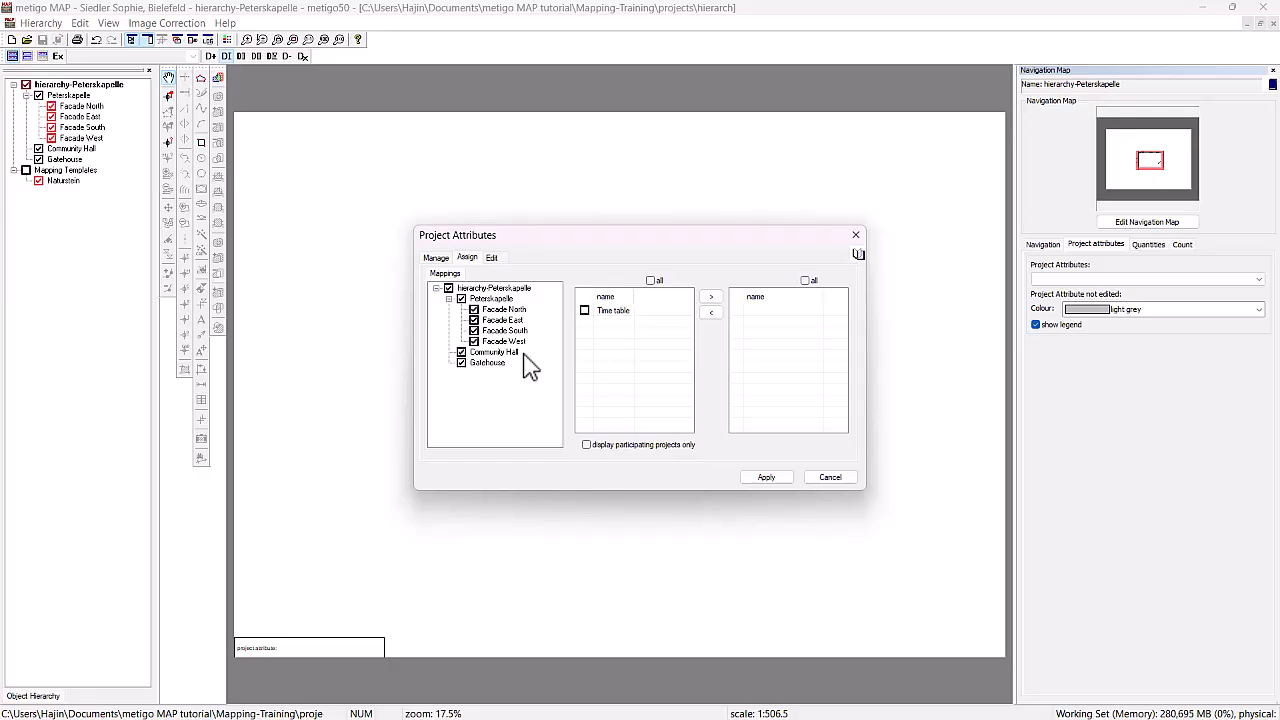
pyautogui.click(585, 312)
pyautogui.click(711, 297)
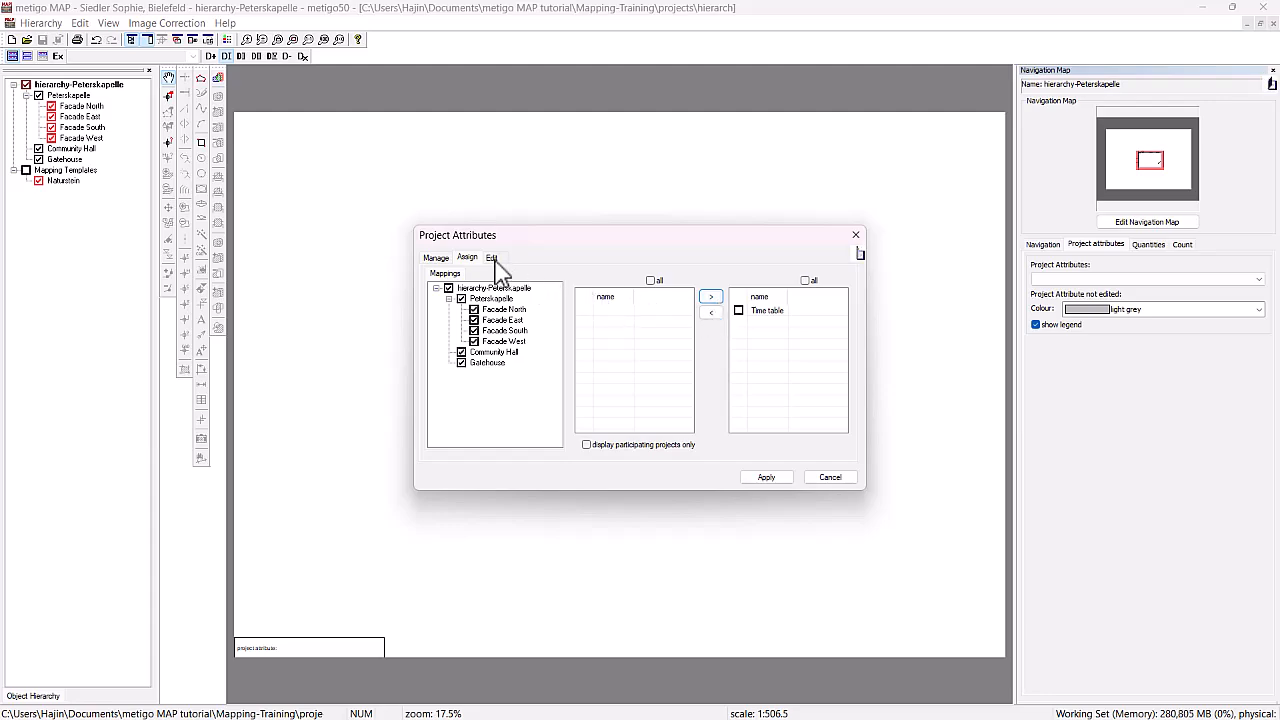
# Set the Time table value to 2025 for the checked objects in the hierarchy
pyautogui.click(496, 259)
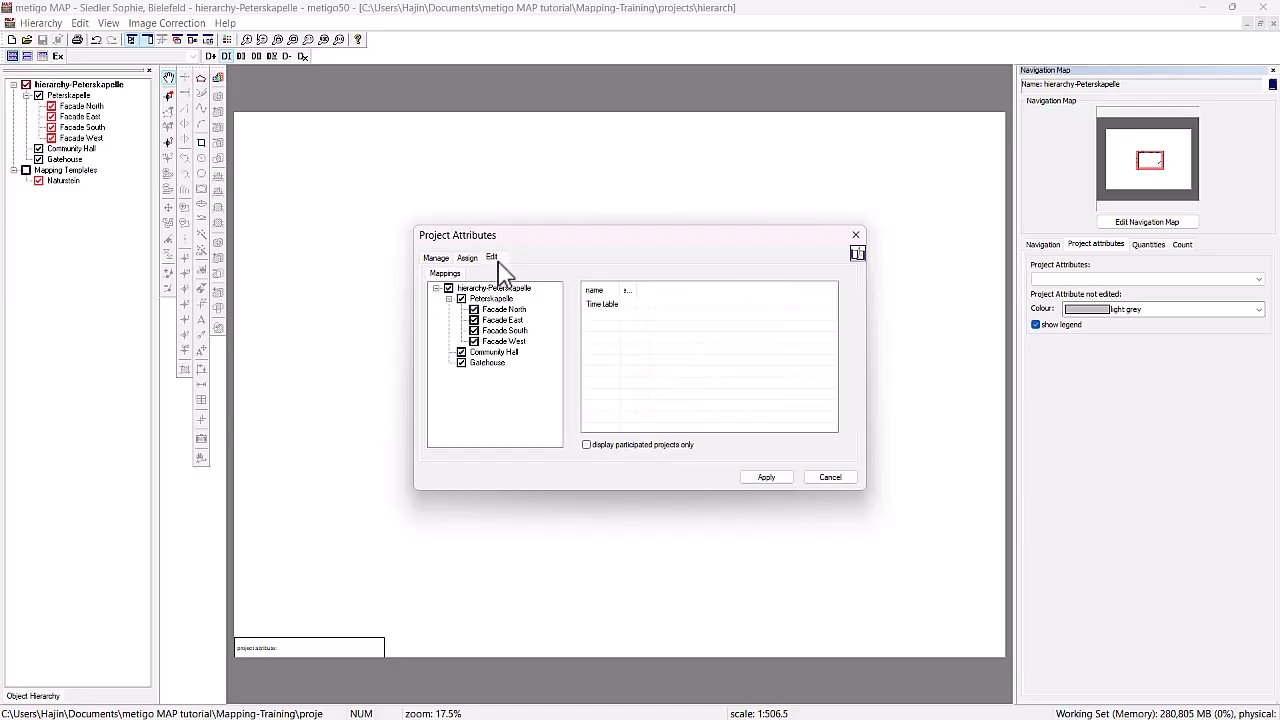
pyautogui.click(632, 305)
pyautogui.click(632, 305)
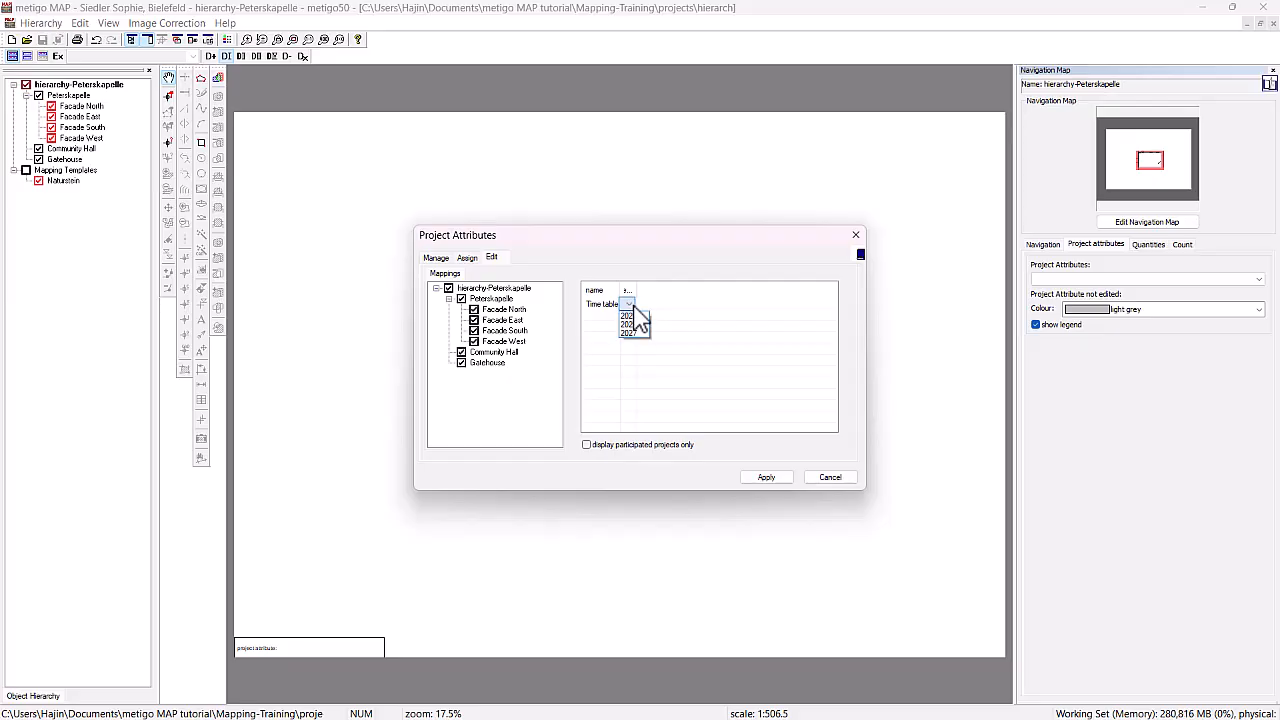
pyautogui.click(638, 315)
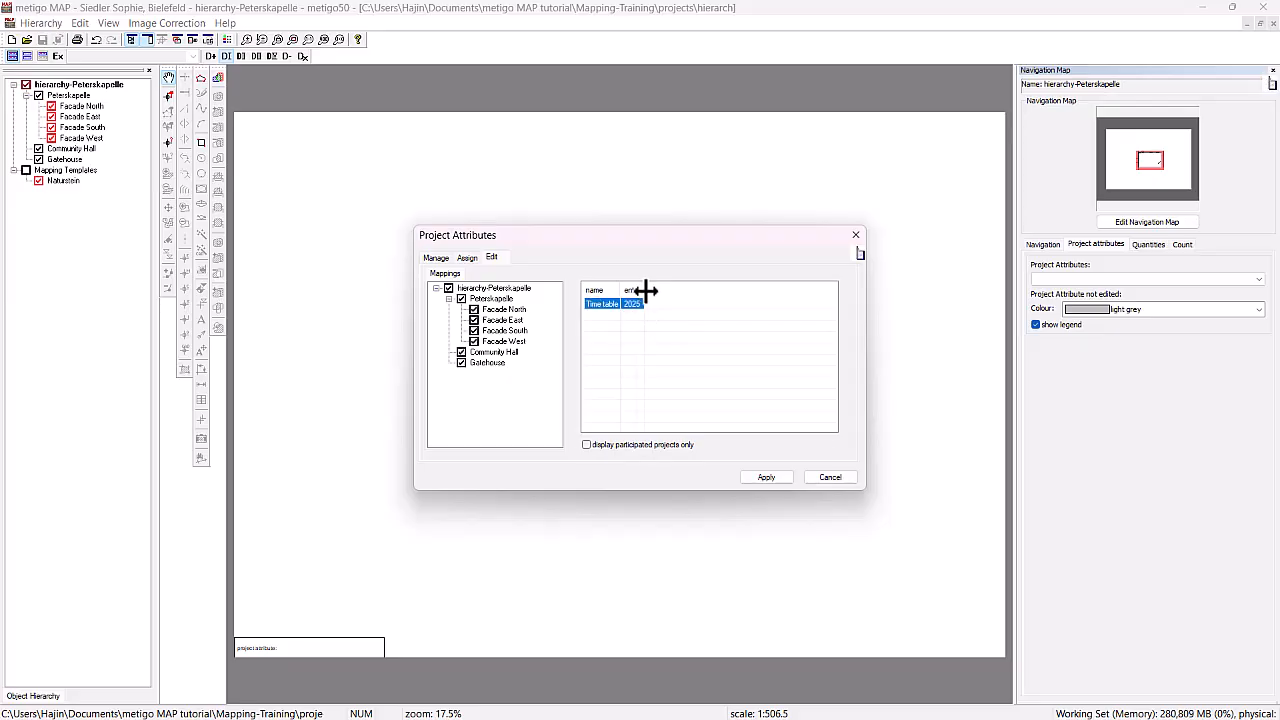
# Widen the entry column and set the Time table value of Facade East to 2026
pyautogui.moveTo(645, 289); pyautogui.dragTo(682, 289)
pyautogui.click(512, 320)
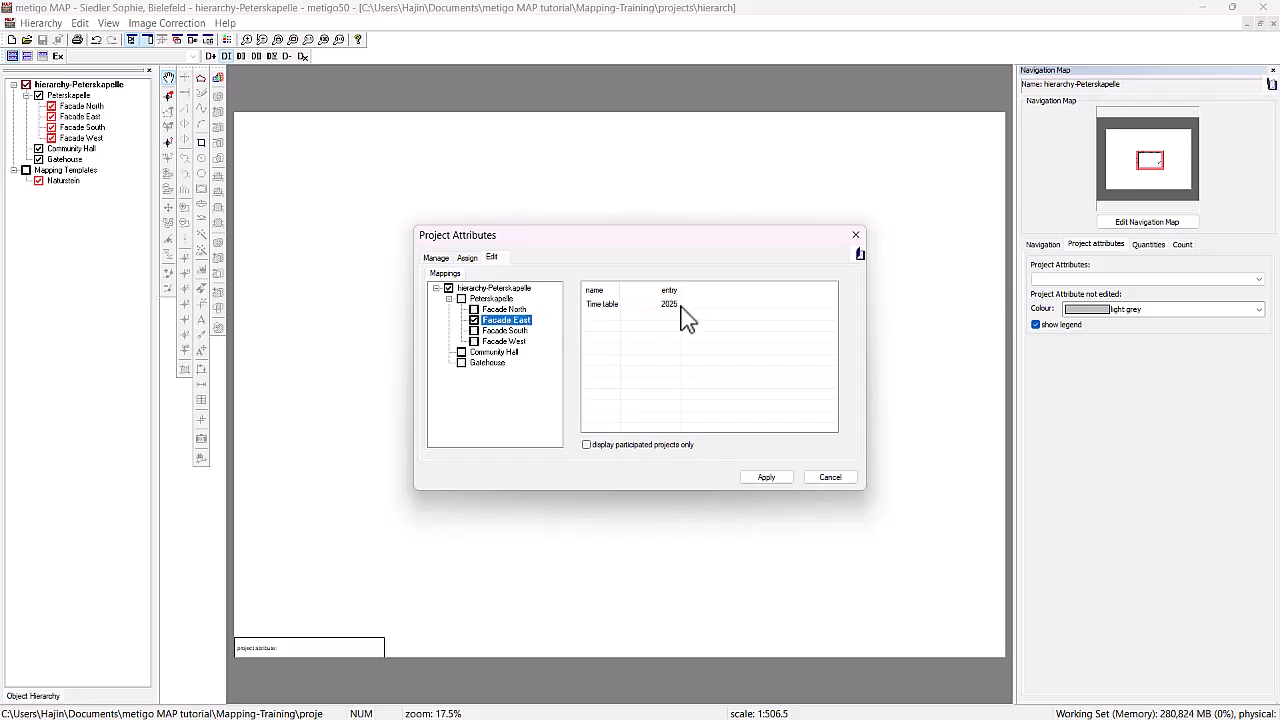
pyautogui.click(677, 306)
pyautogui.click(675, 306)
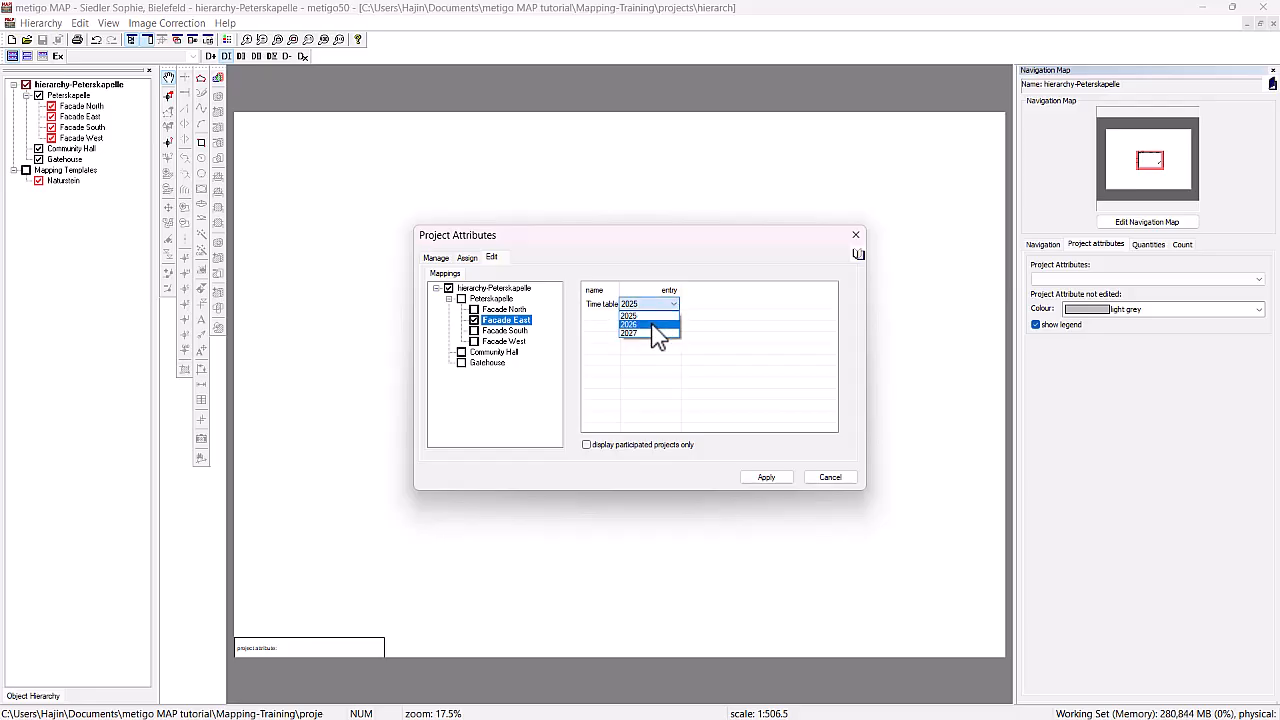
pyautogui.click(659, 333)
# Set the Time table value of Facade West to 2027 and apply the project attributes
pyautogui.click(508, 342)
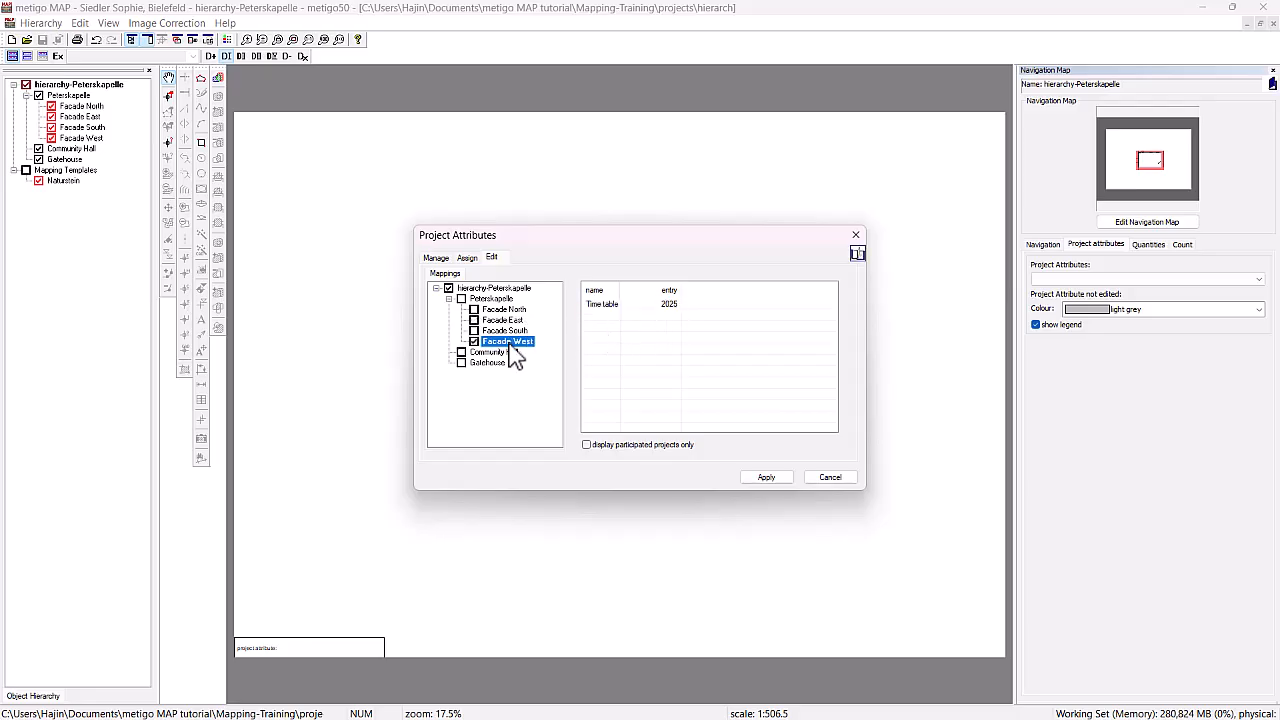
pyautogui.click(677, 306)
pyautogui.click(677, 306)
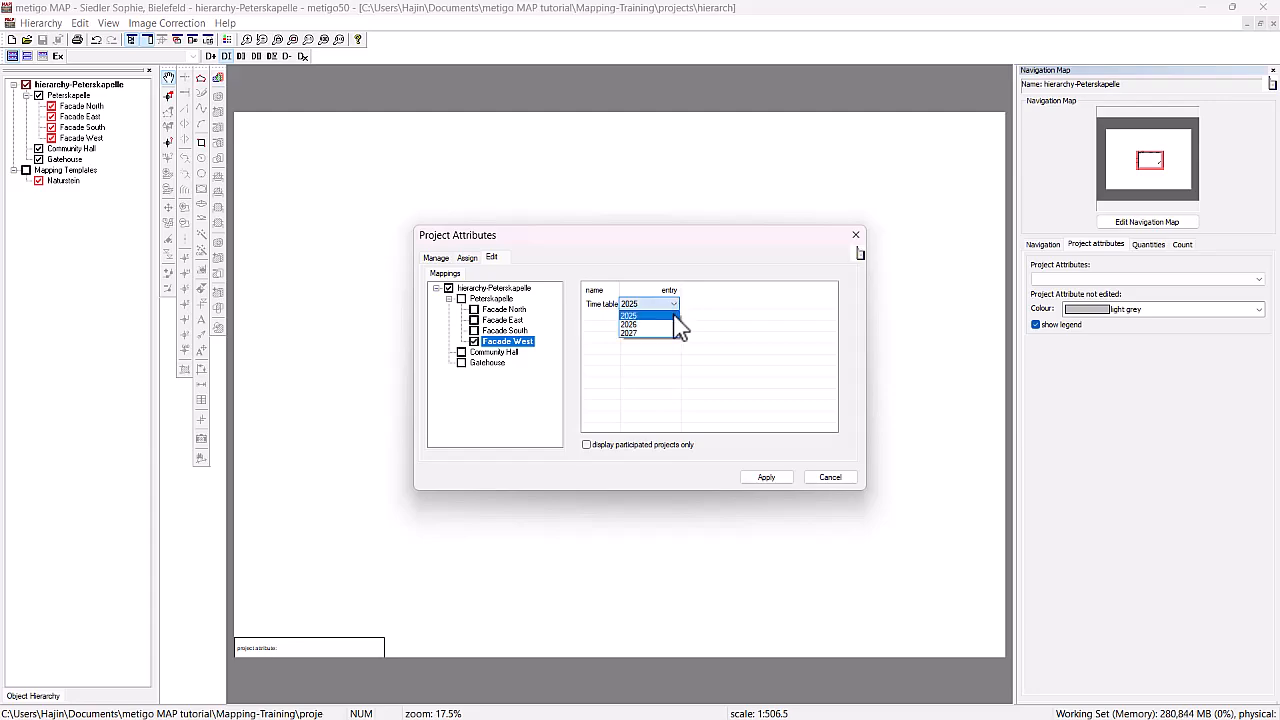
pyautogui.click(660, 340)
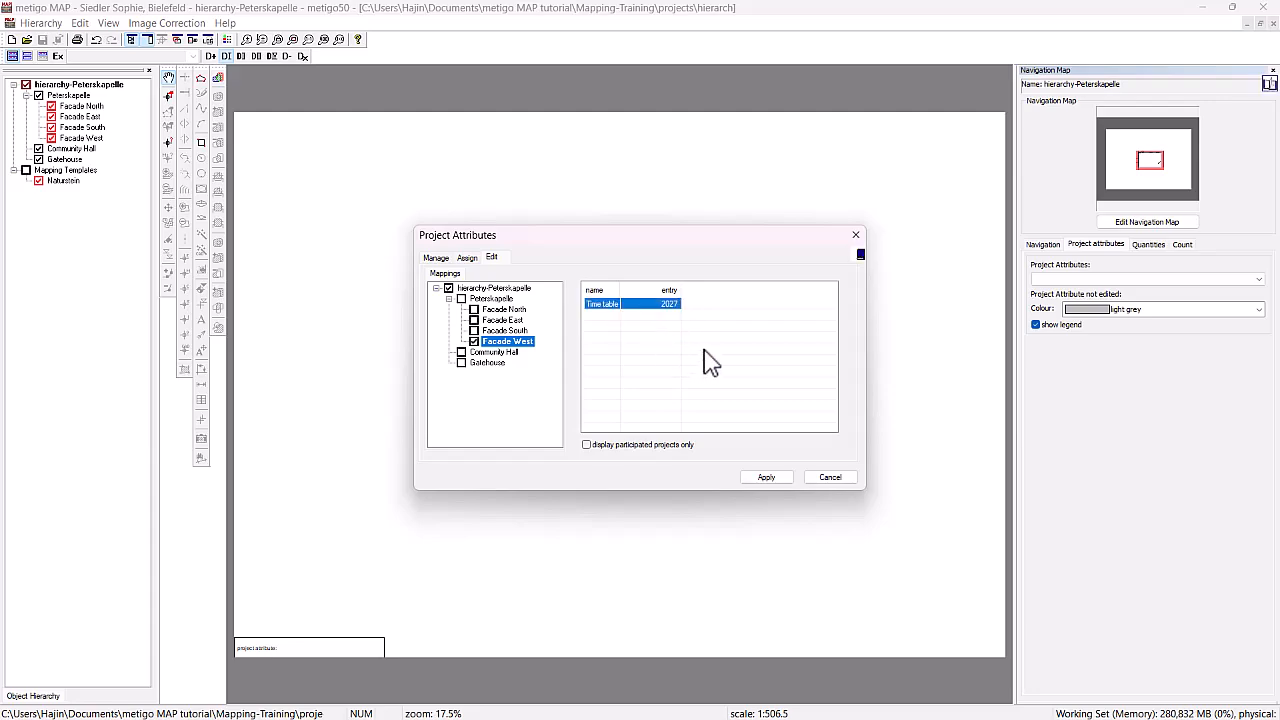
pyautogui.click(766, 477)
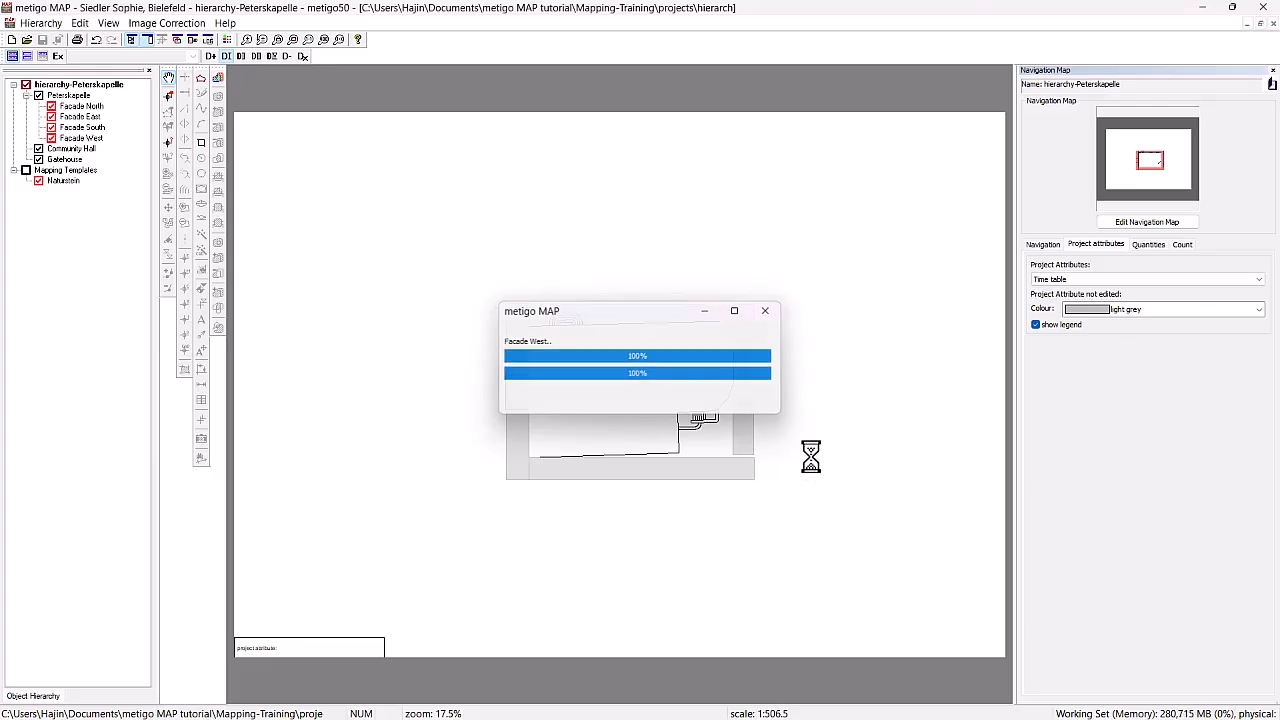
# Evaluate the navigation map by the Time table project attribute and examine the coloured facades with their legend
pyautogui.click(1096, 280)
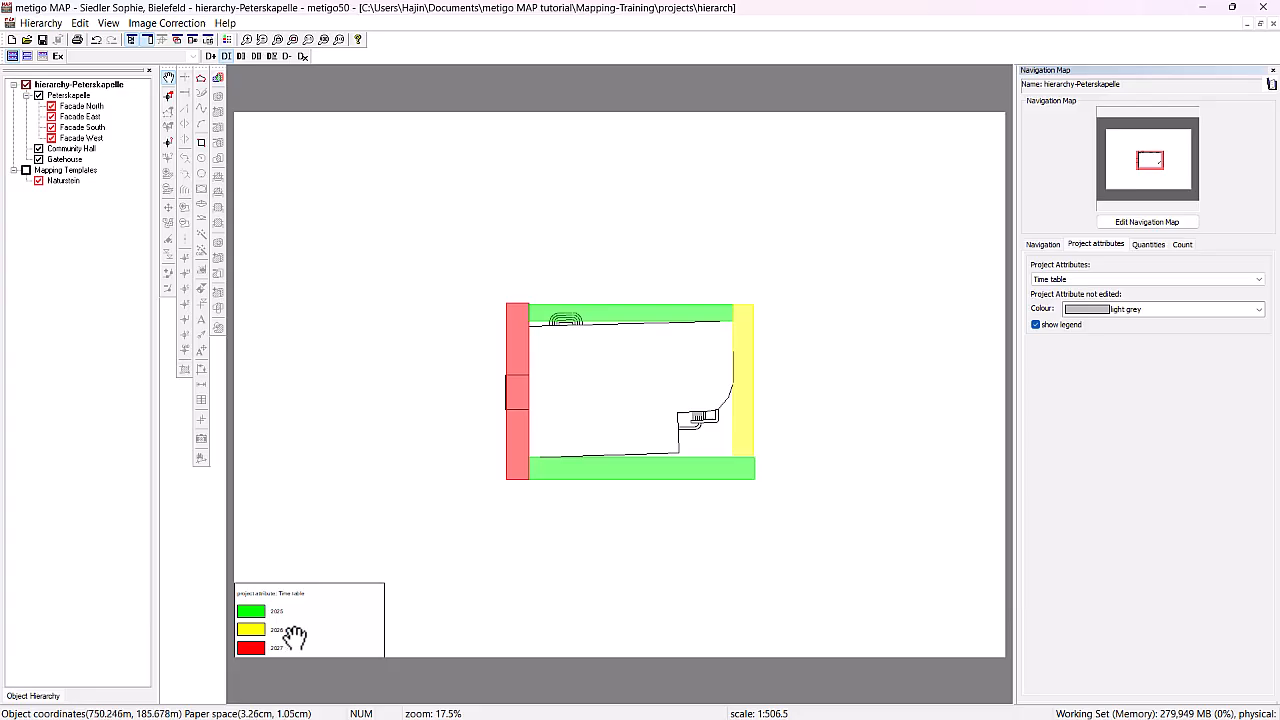
pyautogui.scroll(1, 290, 632)
pyautogui.moveTo(347, 628); pyautogui.dragTo(393, 611)
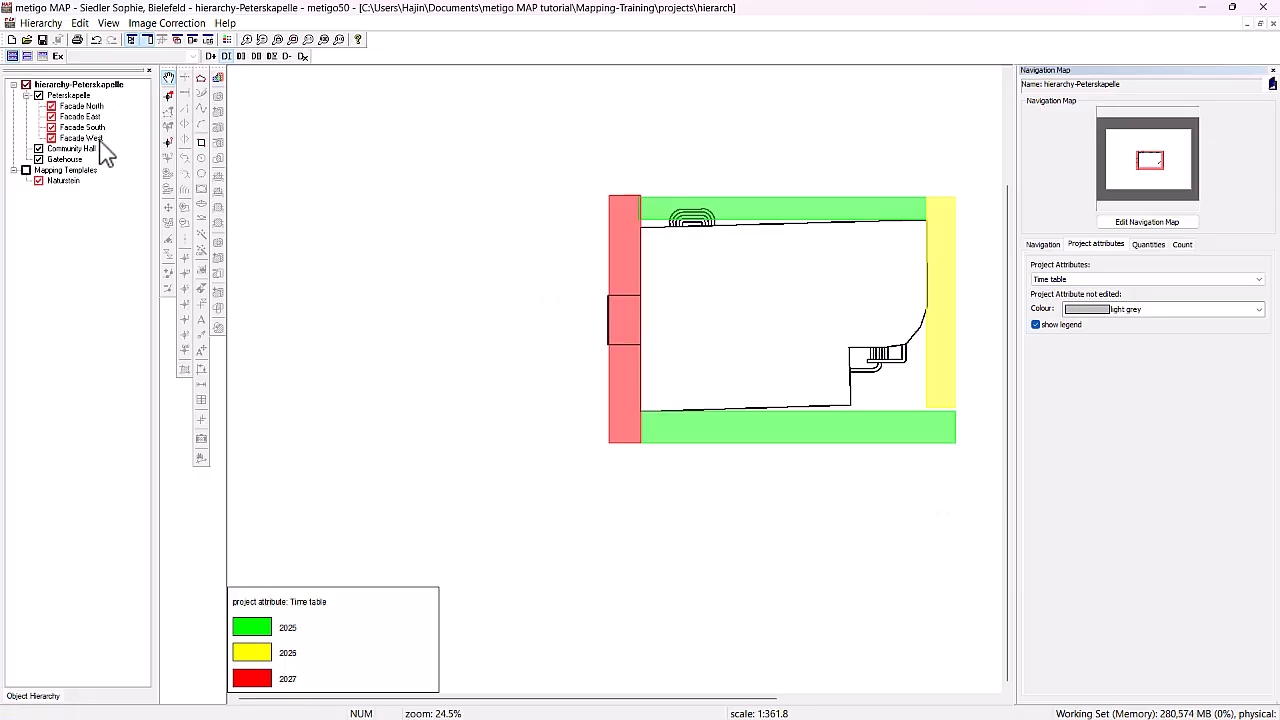
# Open Analysing and Purging Classes for the Naturstein mapping template and enlarge it to examine the class counts per facade
pyautogui.click(54, 182)
pyautogui.rightClick(64, 182)
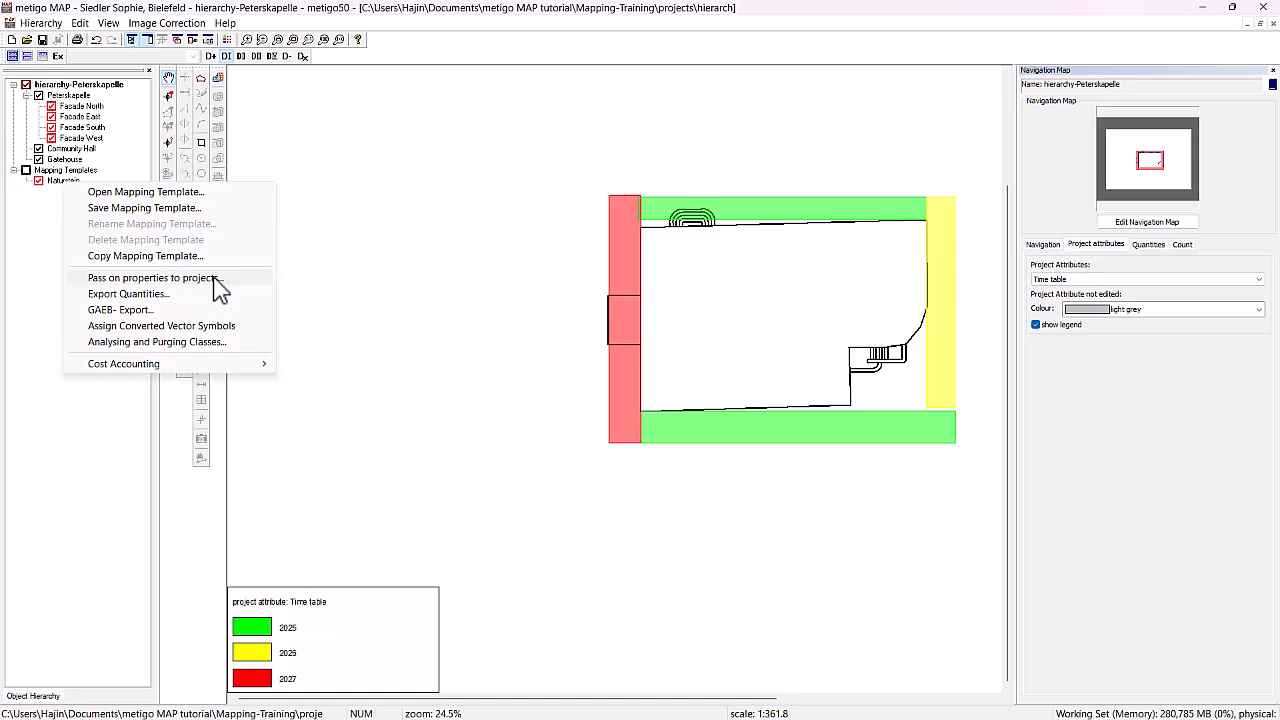
pyautogui.click(172, 344)
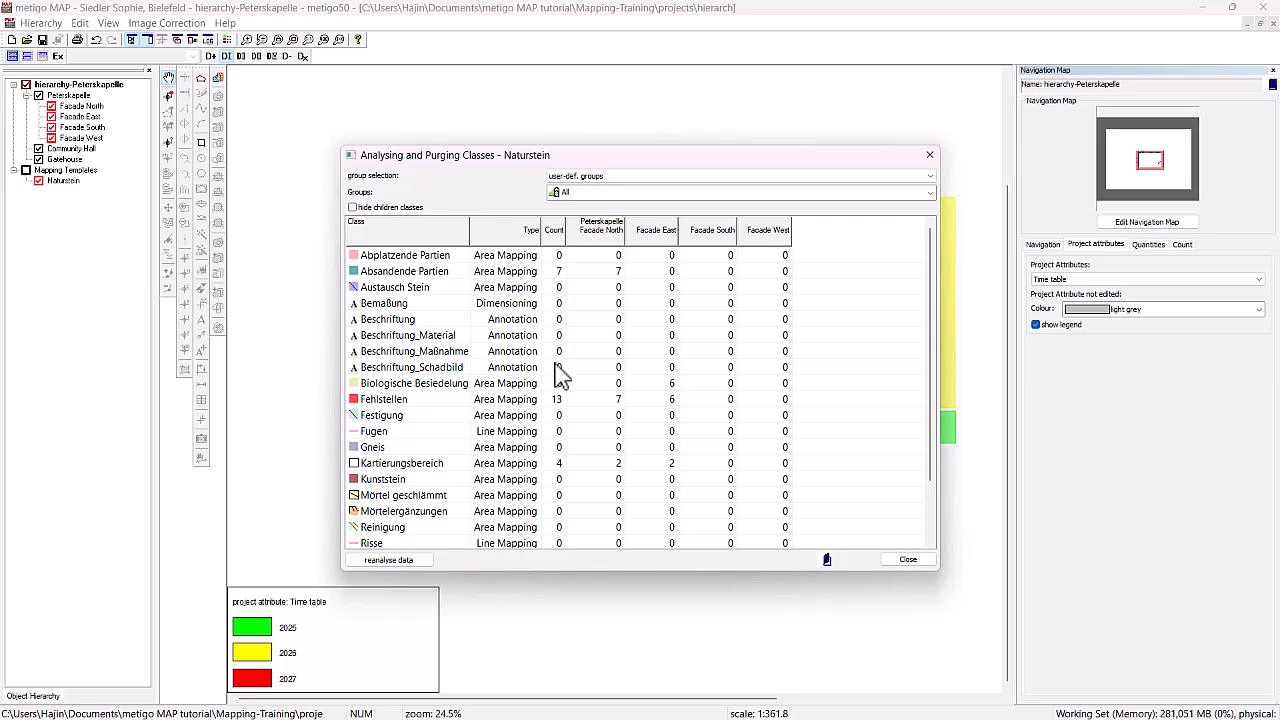
pyautogui.scroll(-1, 688, 400)
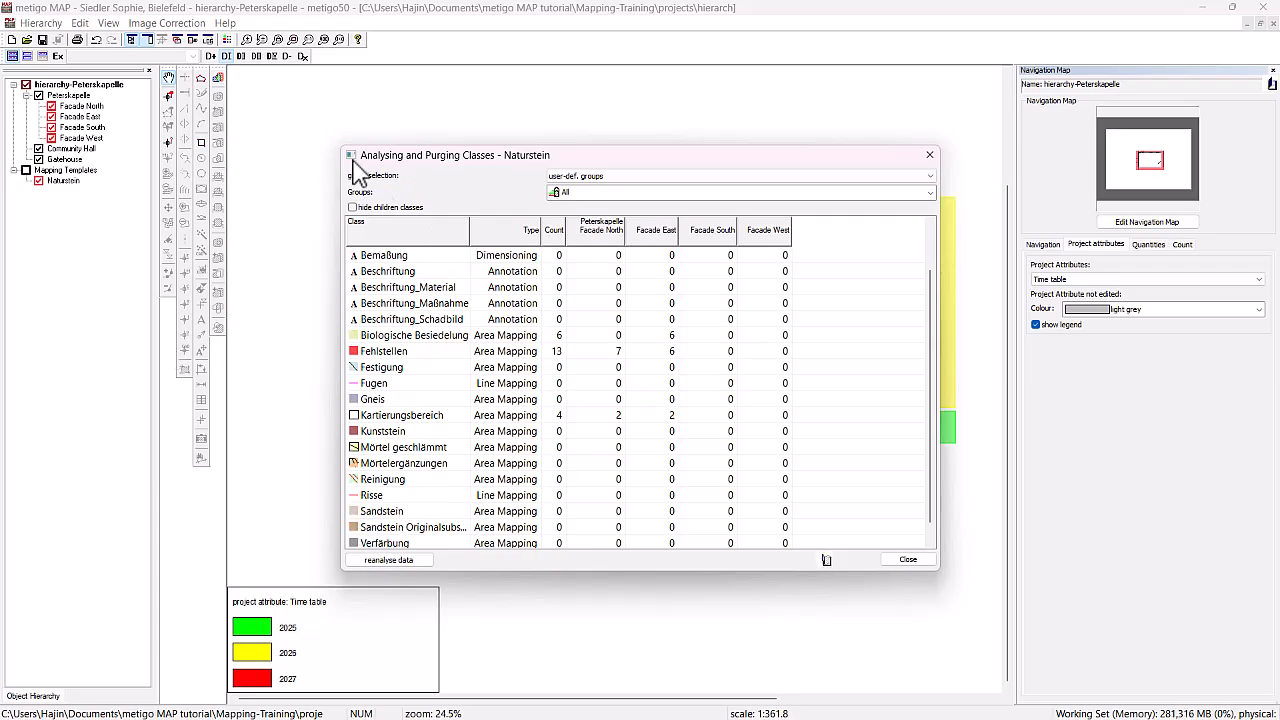
pyautogui.moveTo(336, 143); pyautogui.dragTo(240, 56)
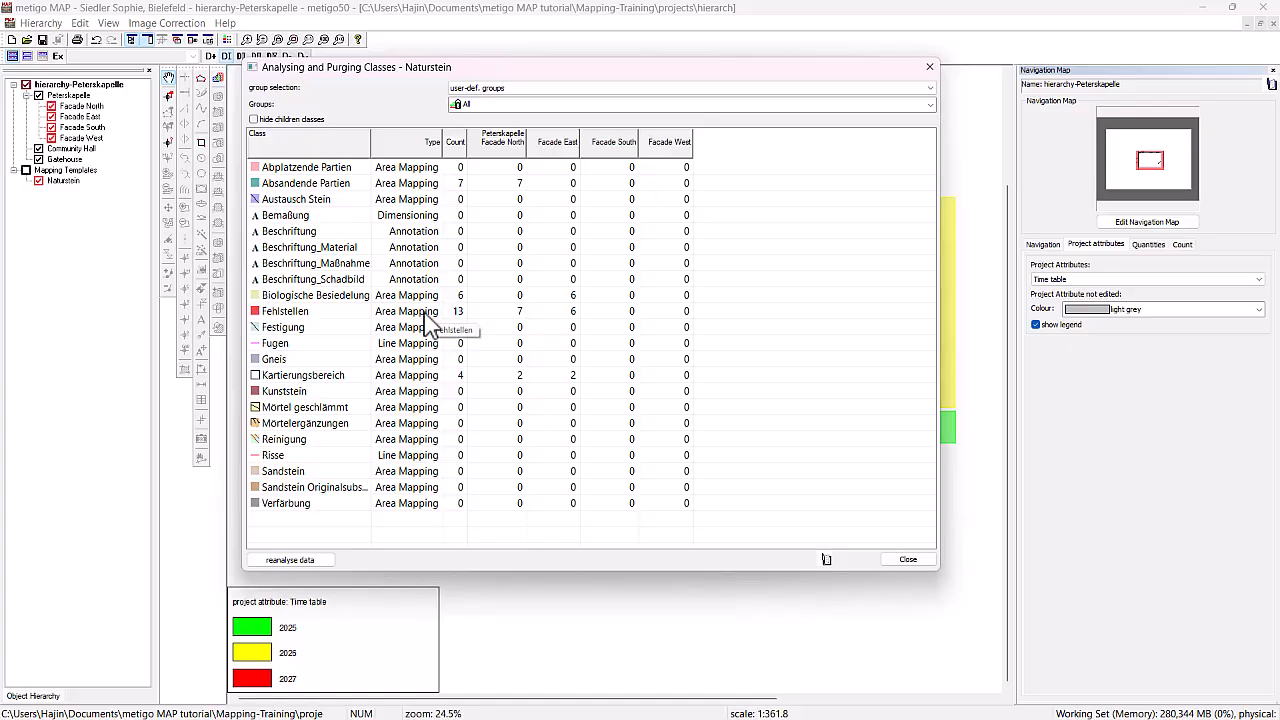
# Examine the editing commands available for the Fehlstellen class without using any, and close the class analysis
pyautogui.click(309, 316)
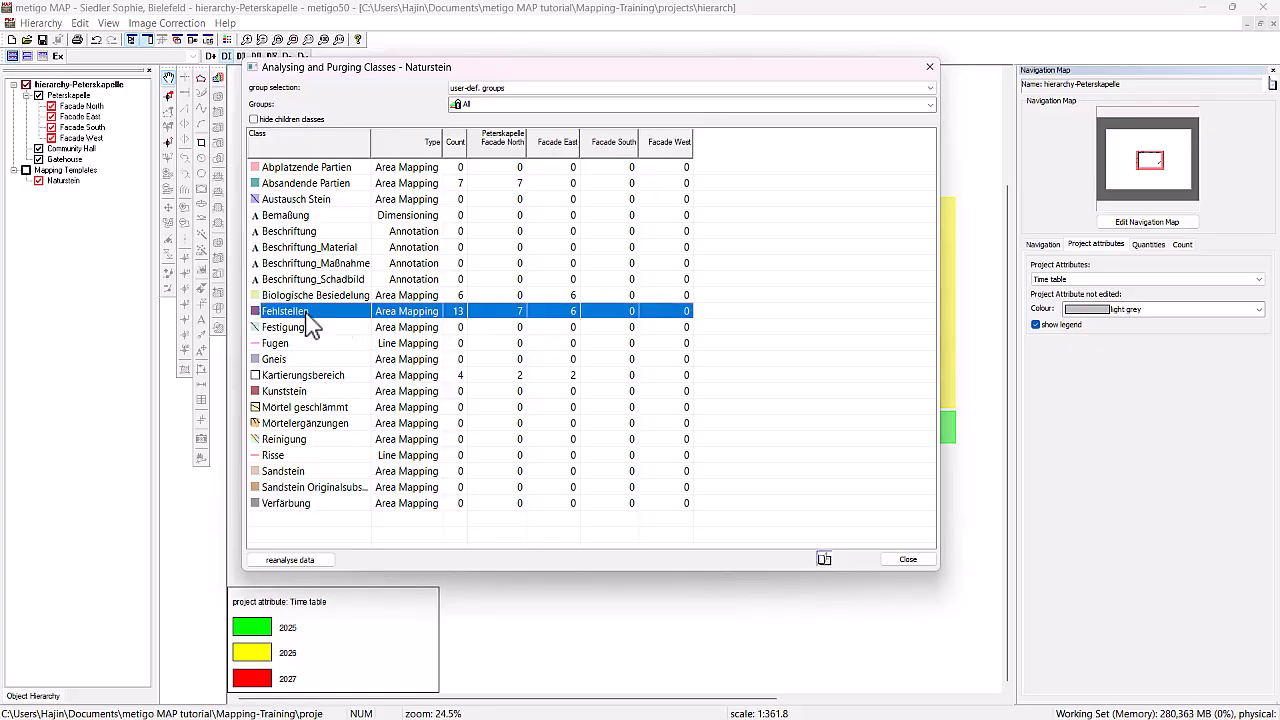
pyautogui.rightClick(307, 312)
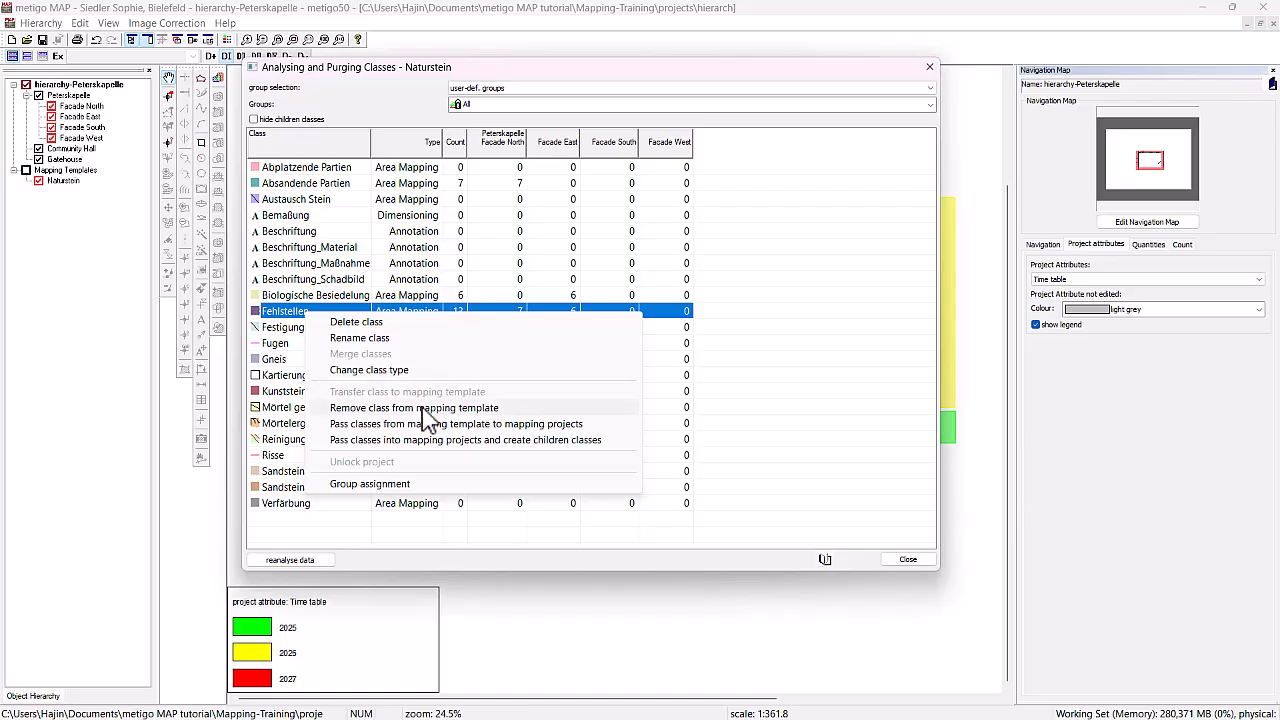
pyautogui.click(836, 485)
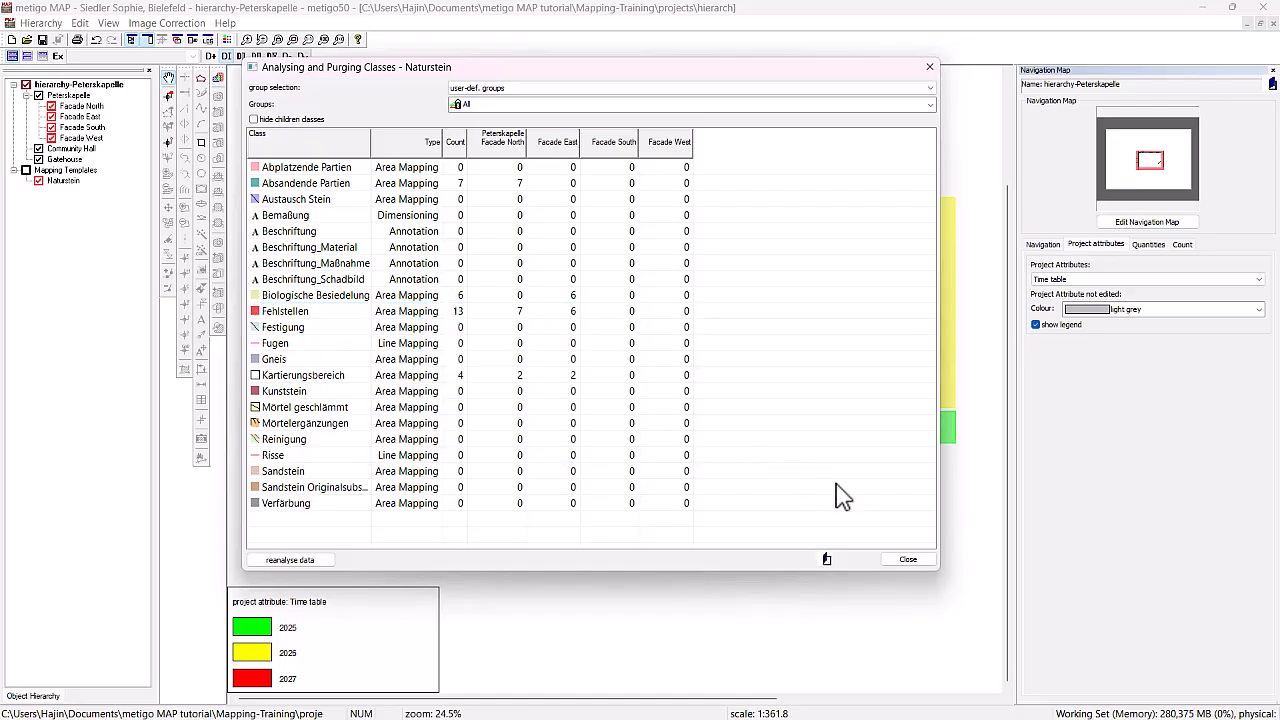
pyautogui.click(907, 560)
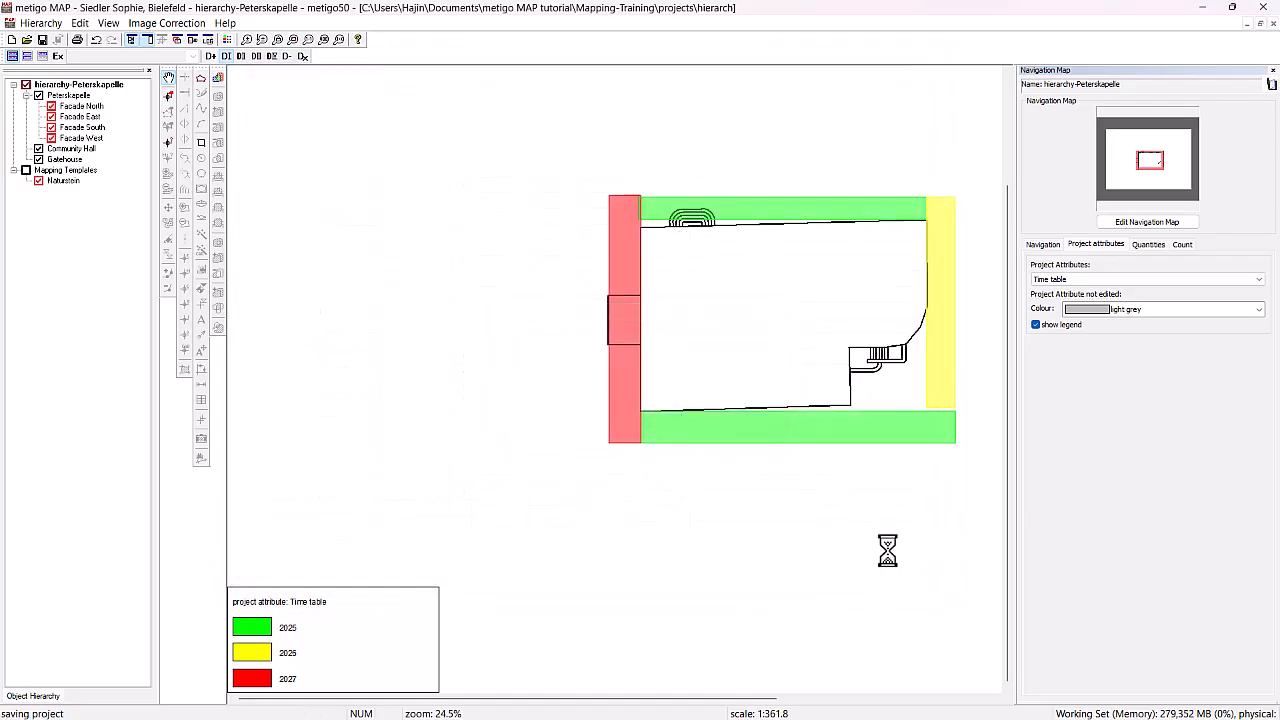